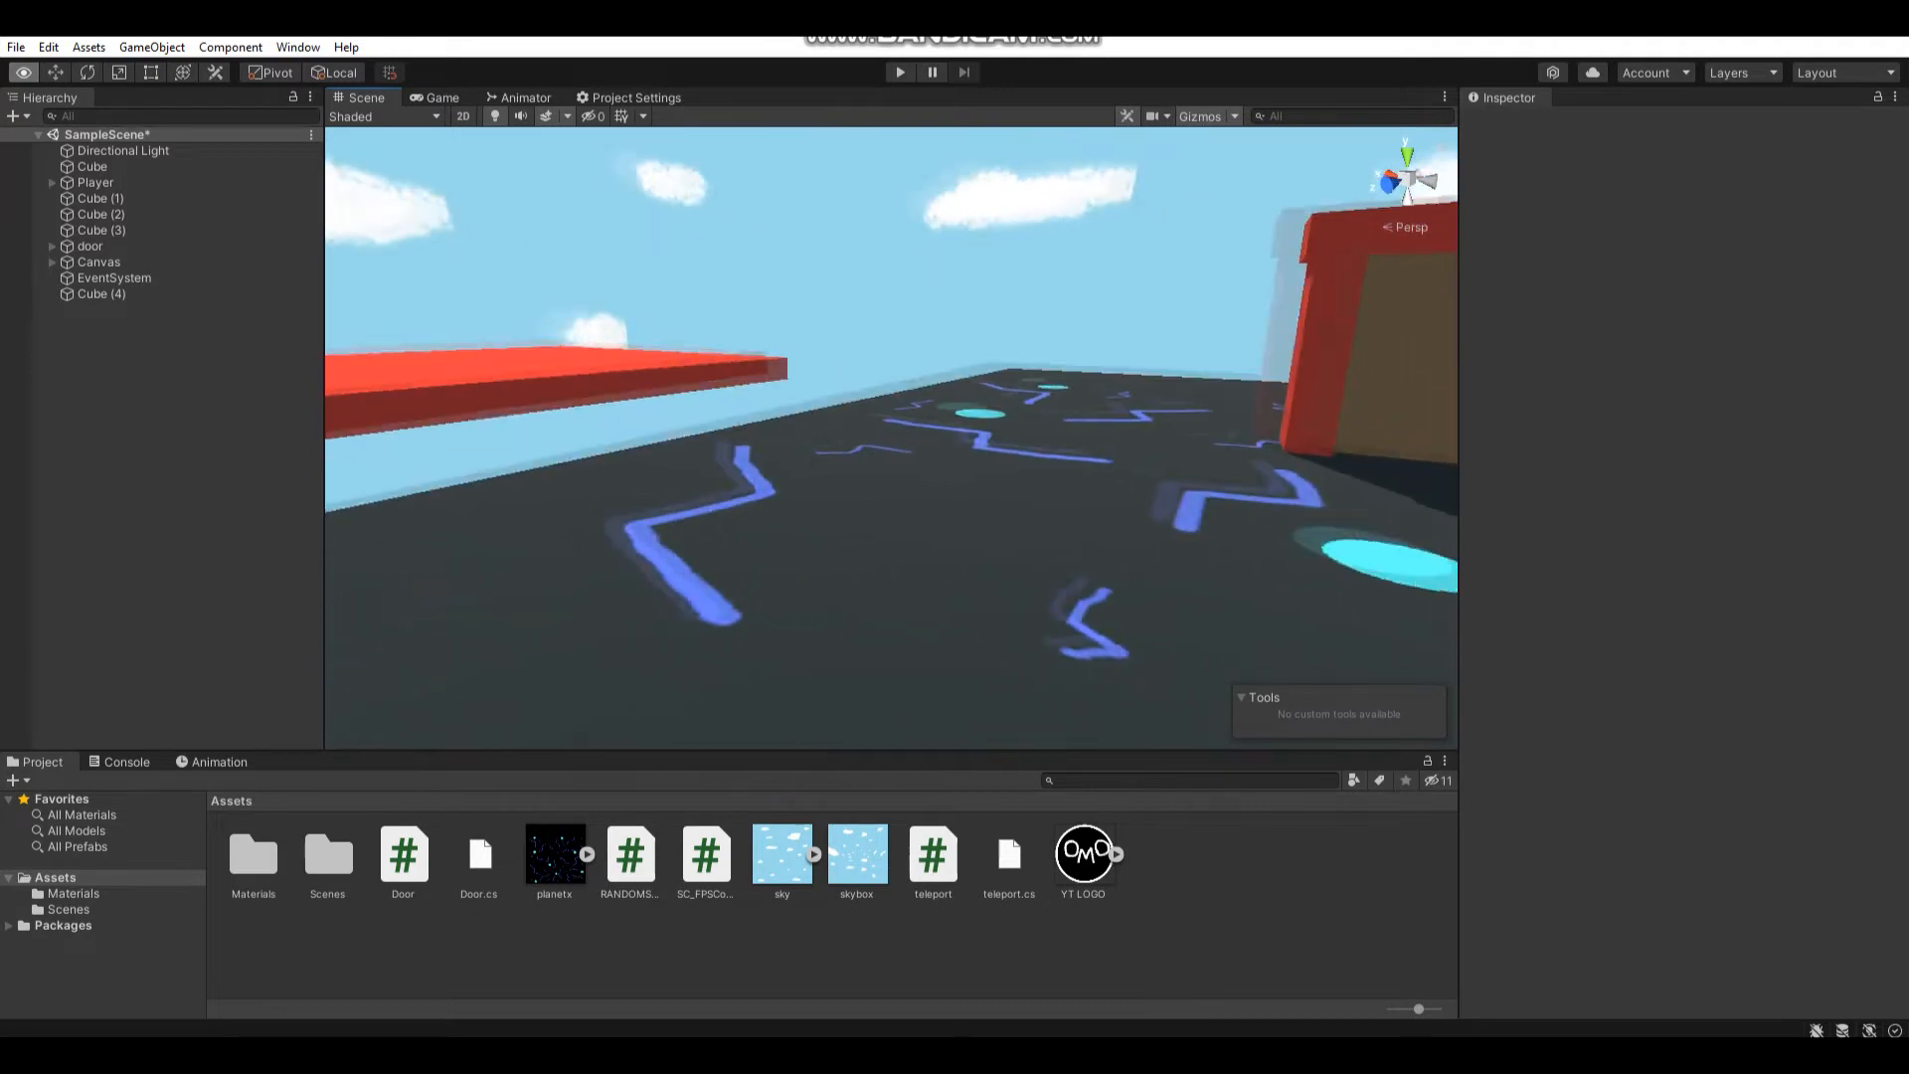
# Add a new cube to the scene and move it onto the dark floor area
pyautogui.click(151, 46)
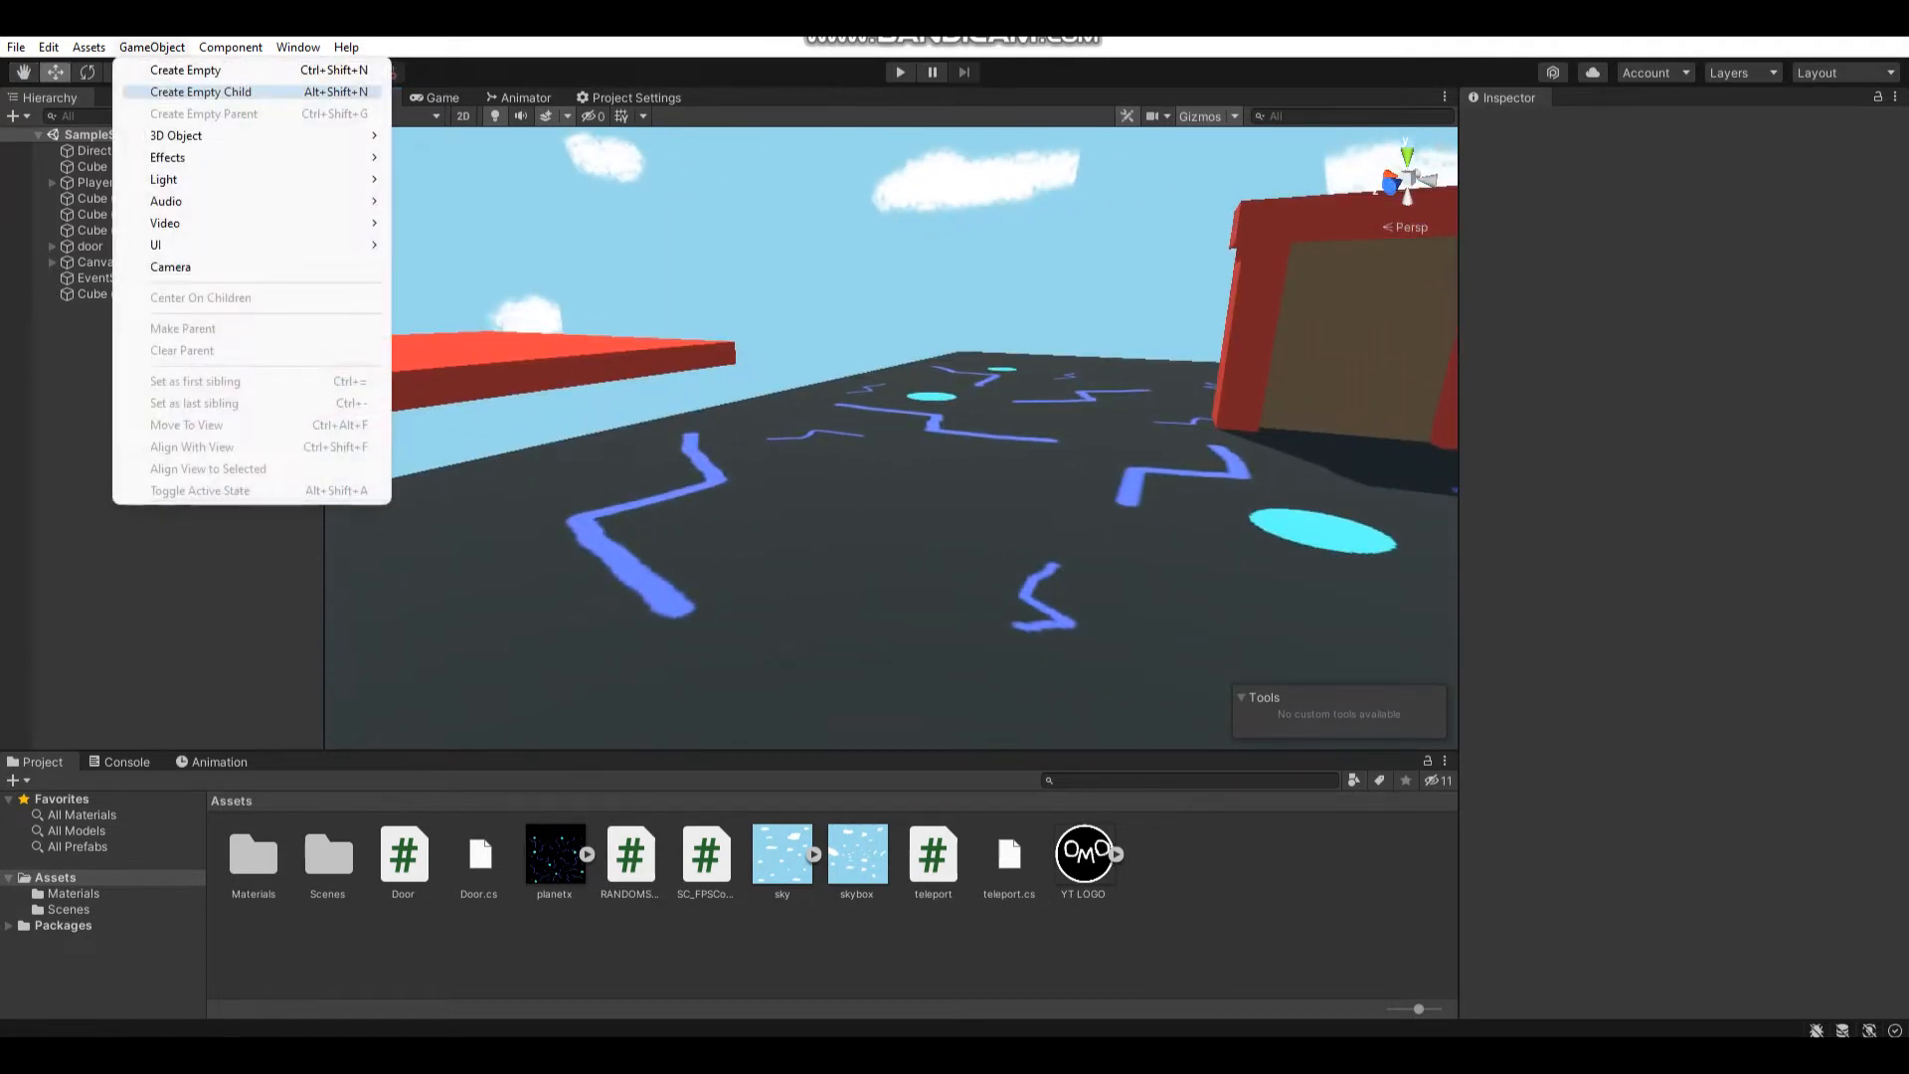
pyautogui.click(438, 135)
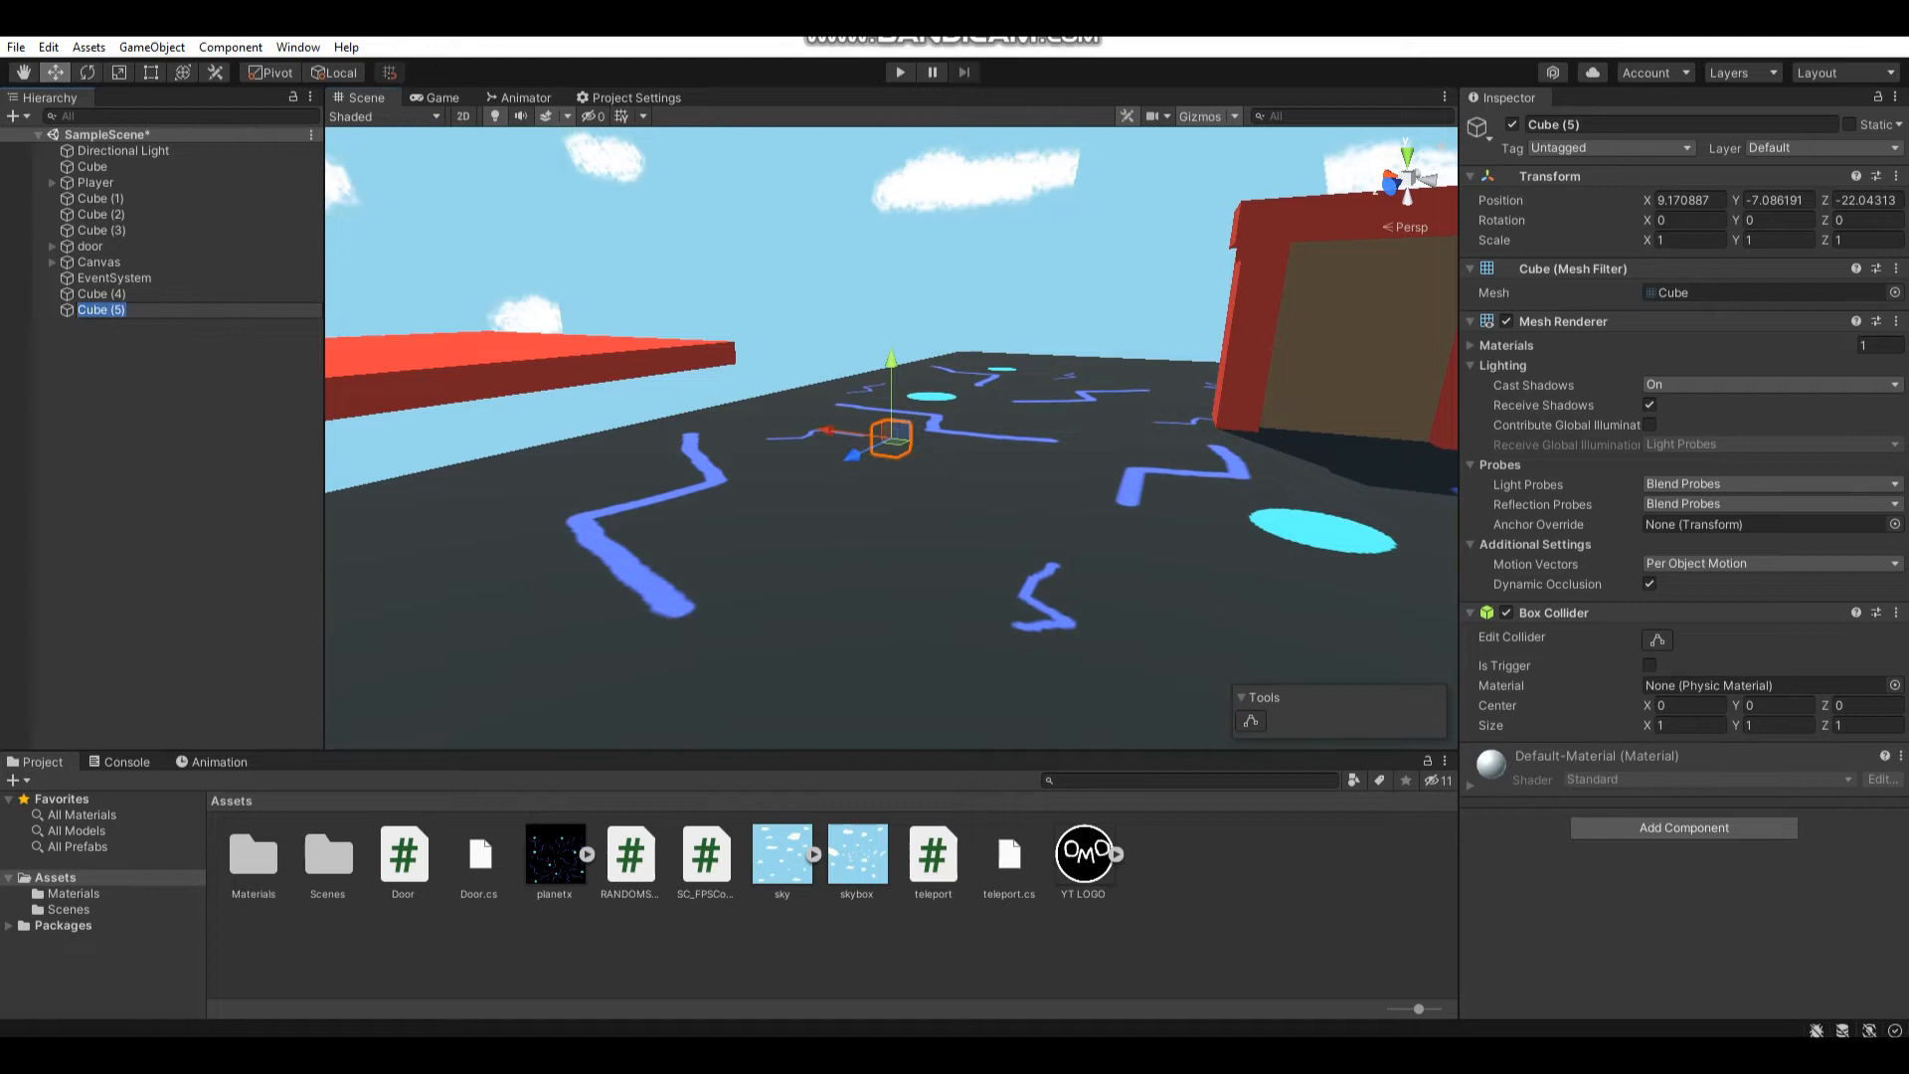
pyautogui.moveTo(887, 359)
pyautogui.mouseDown()
pyautogui.moveTo(724, 455)
pyautogui.moveTo(848, 400)
pyautogui.moveTo(844, 268)
pyautogui.mouseUp()
pyautogui.press('f')
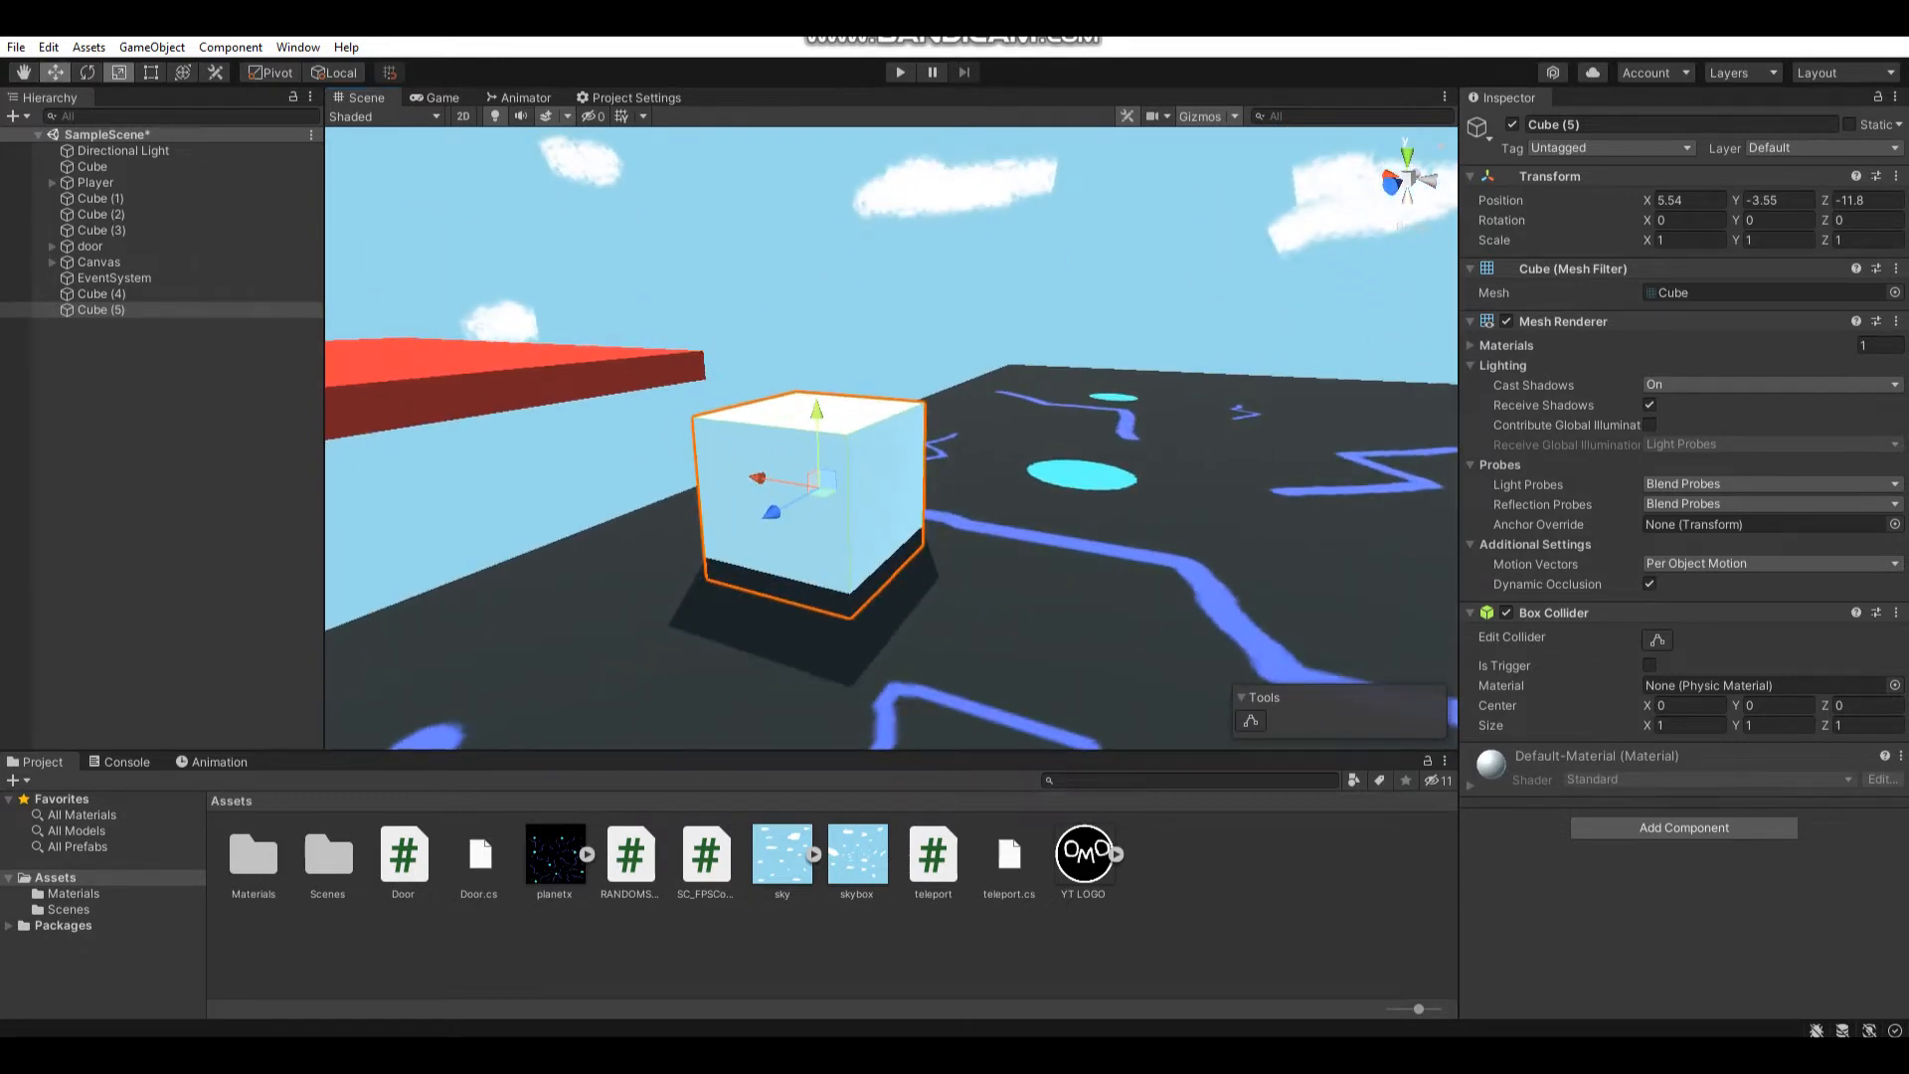
# Flatten the cube into a thin slab and lower it down onto the floor
pyautogui.press('r')
pyautogui.moveTo(817, 410); pyautogui.dragTo(820, 497)
pyautogui.press('w')
pyautogui.press('f')
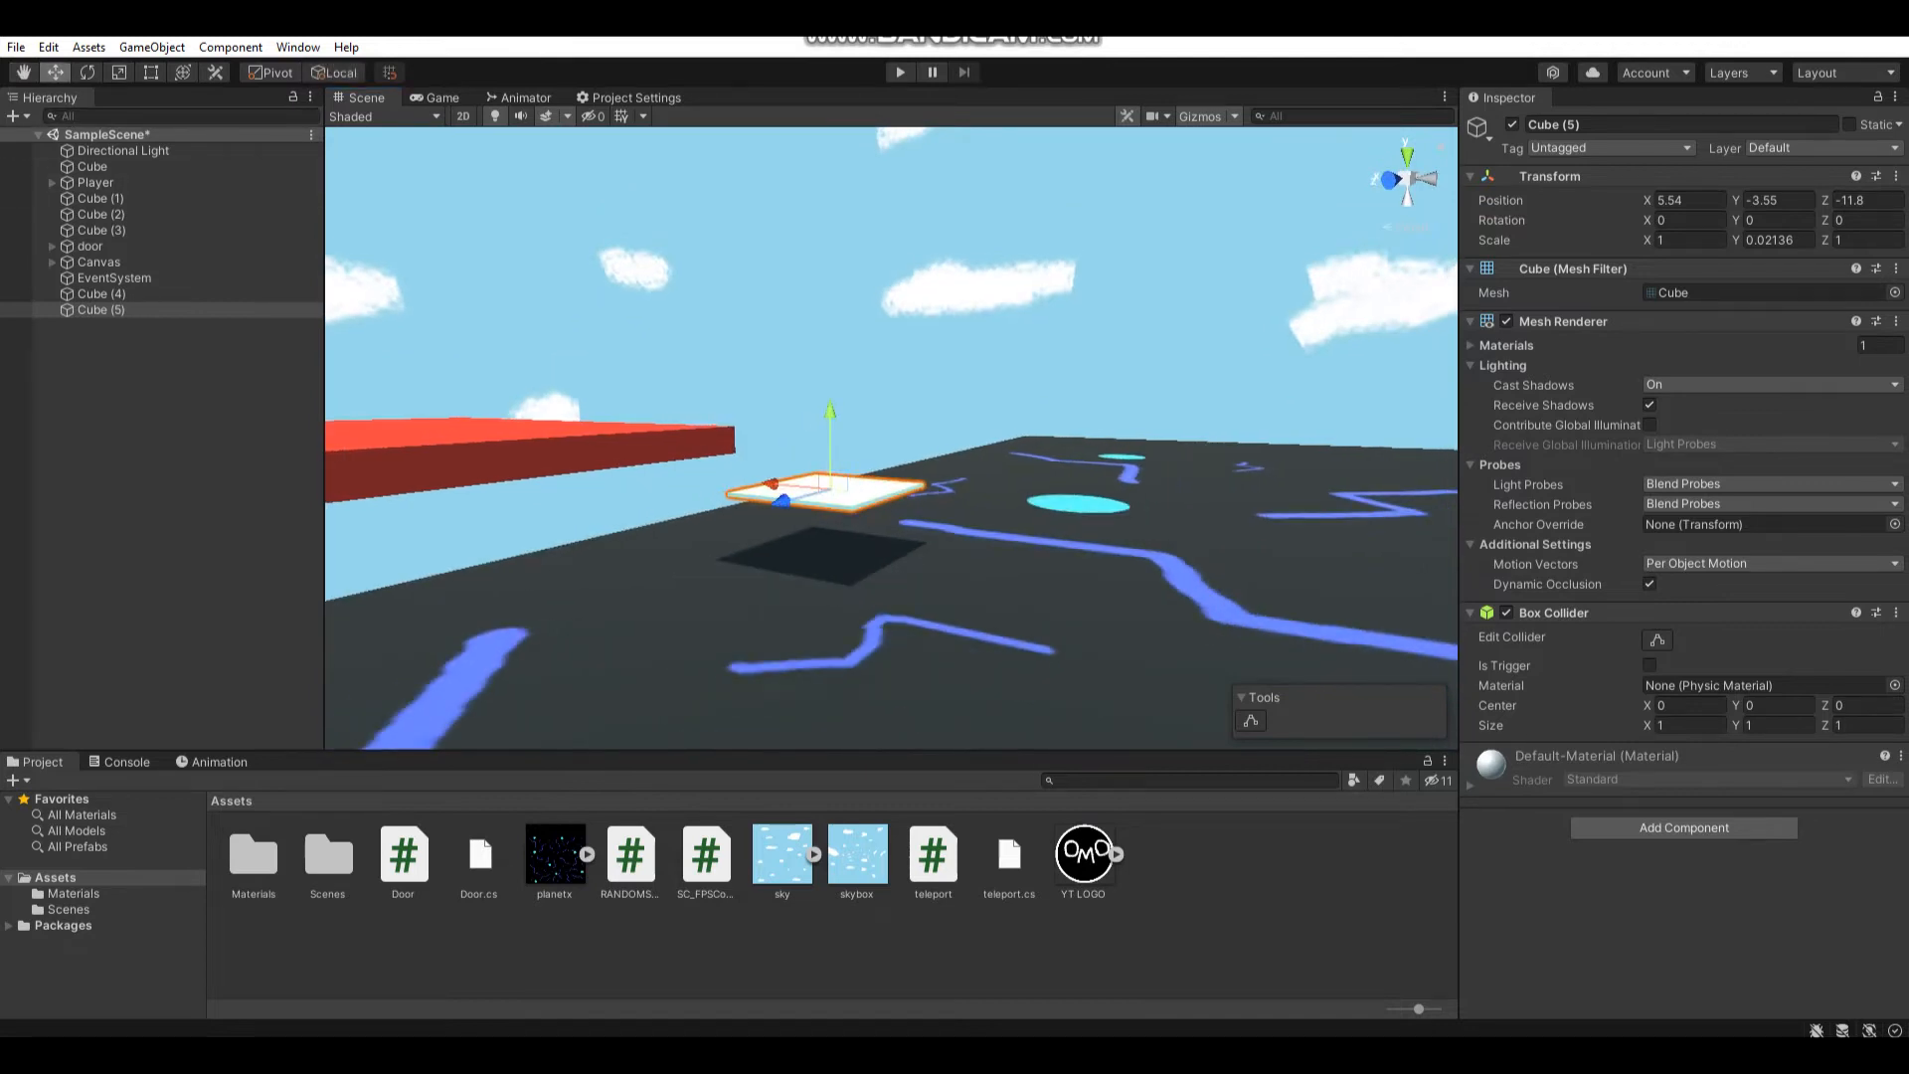
pyautogui.moveTo(805, 489); pyautogui.dragTo(894, 515)
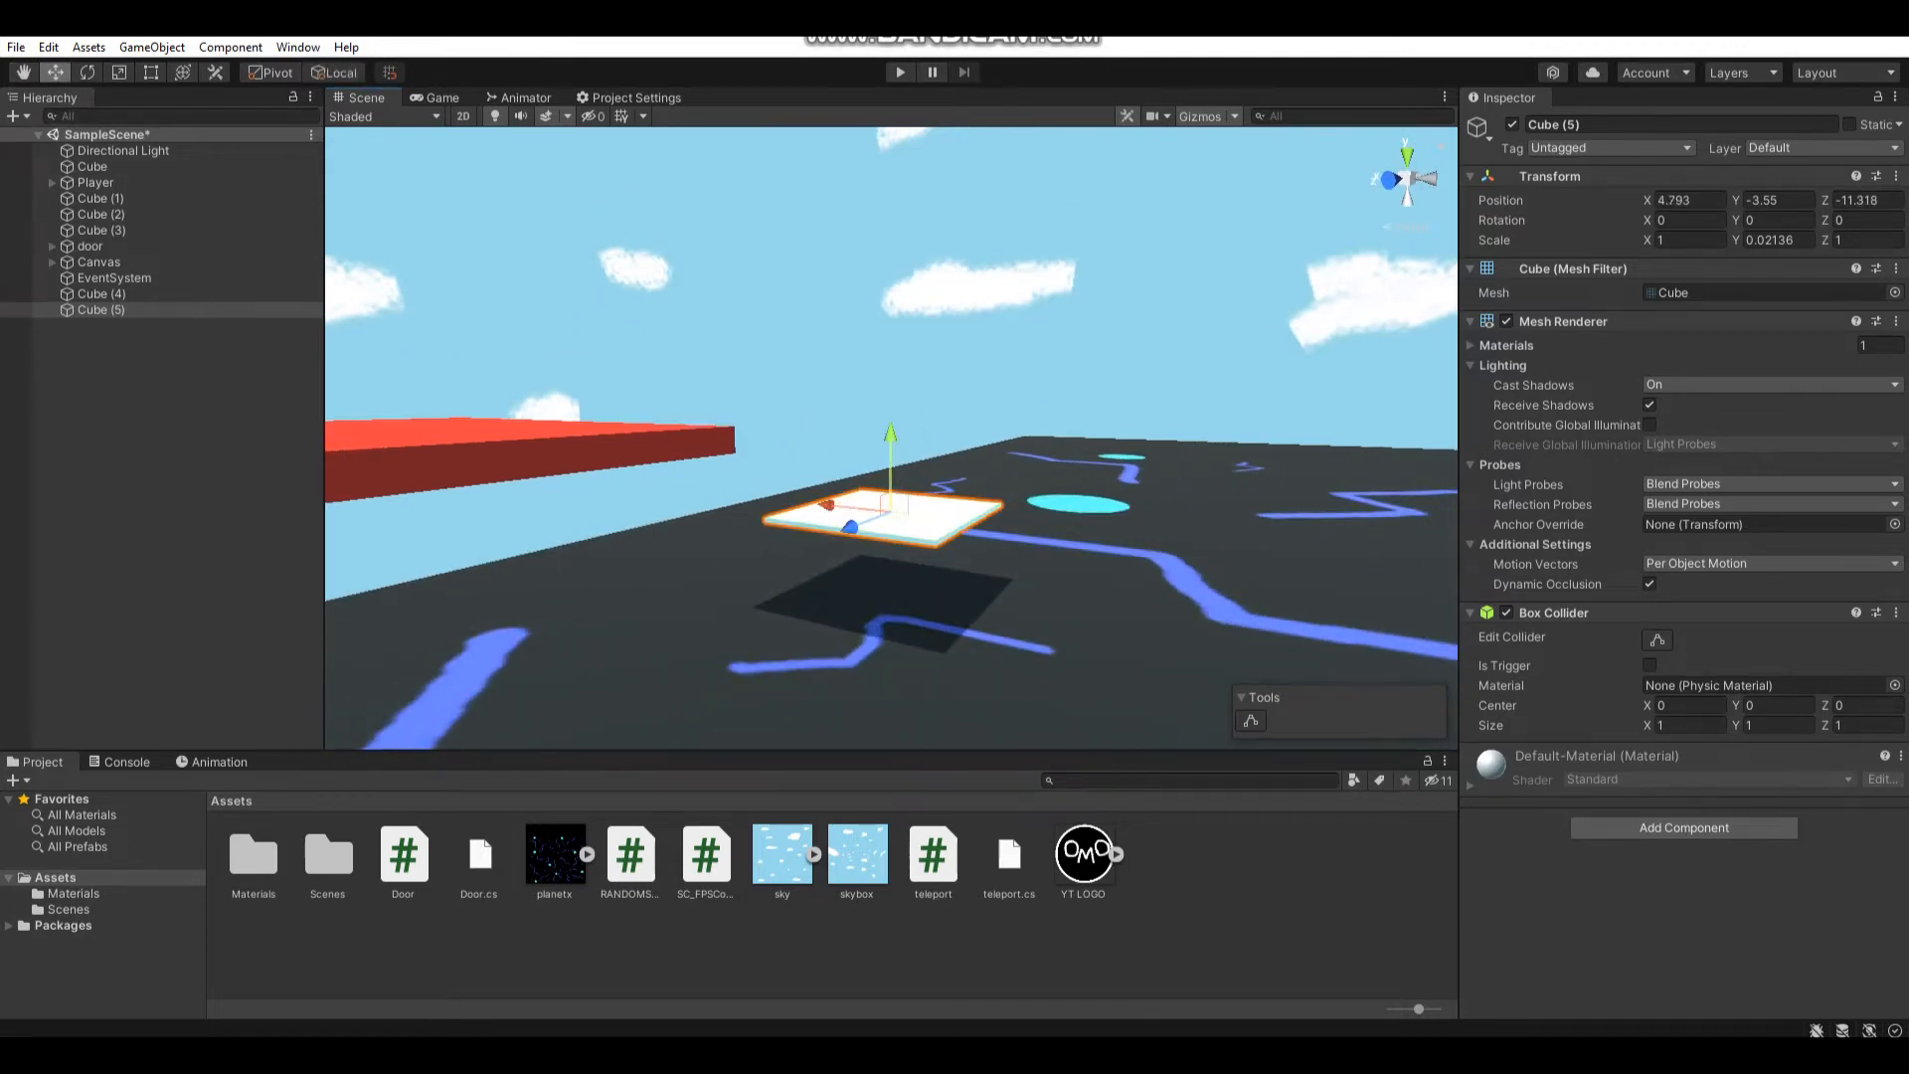
pyautogui.moveTo(888, 447); pyautogui.dragTo(889, 501)
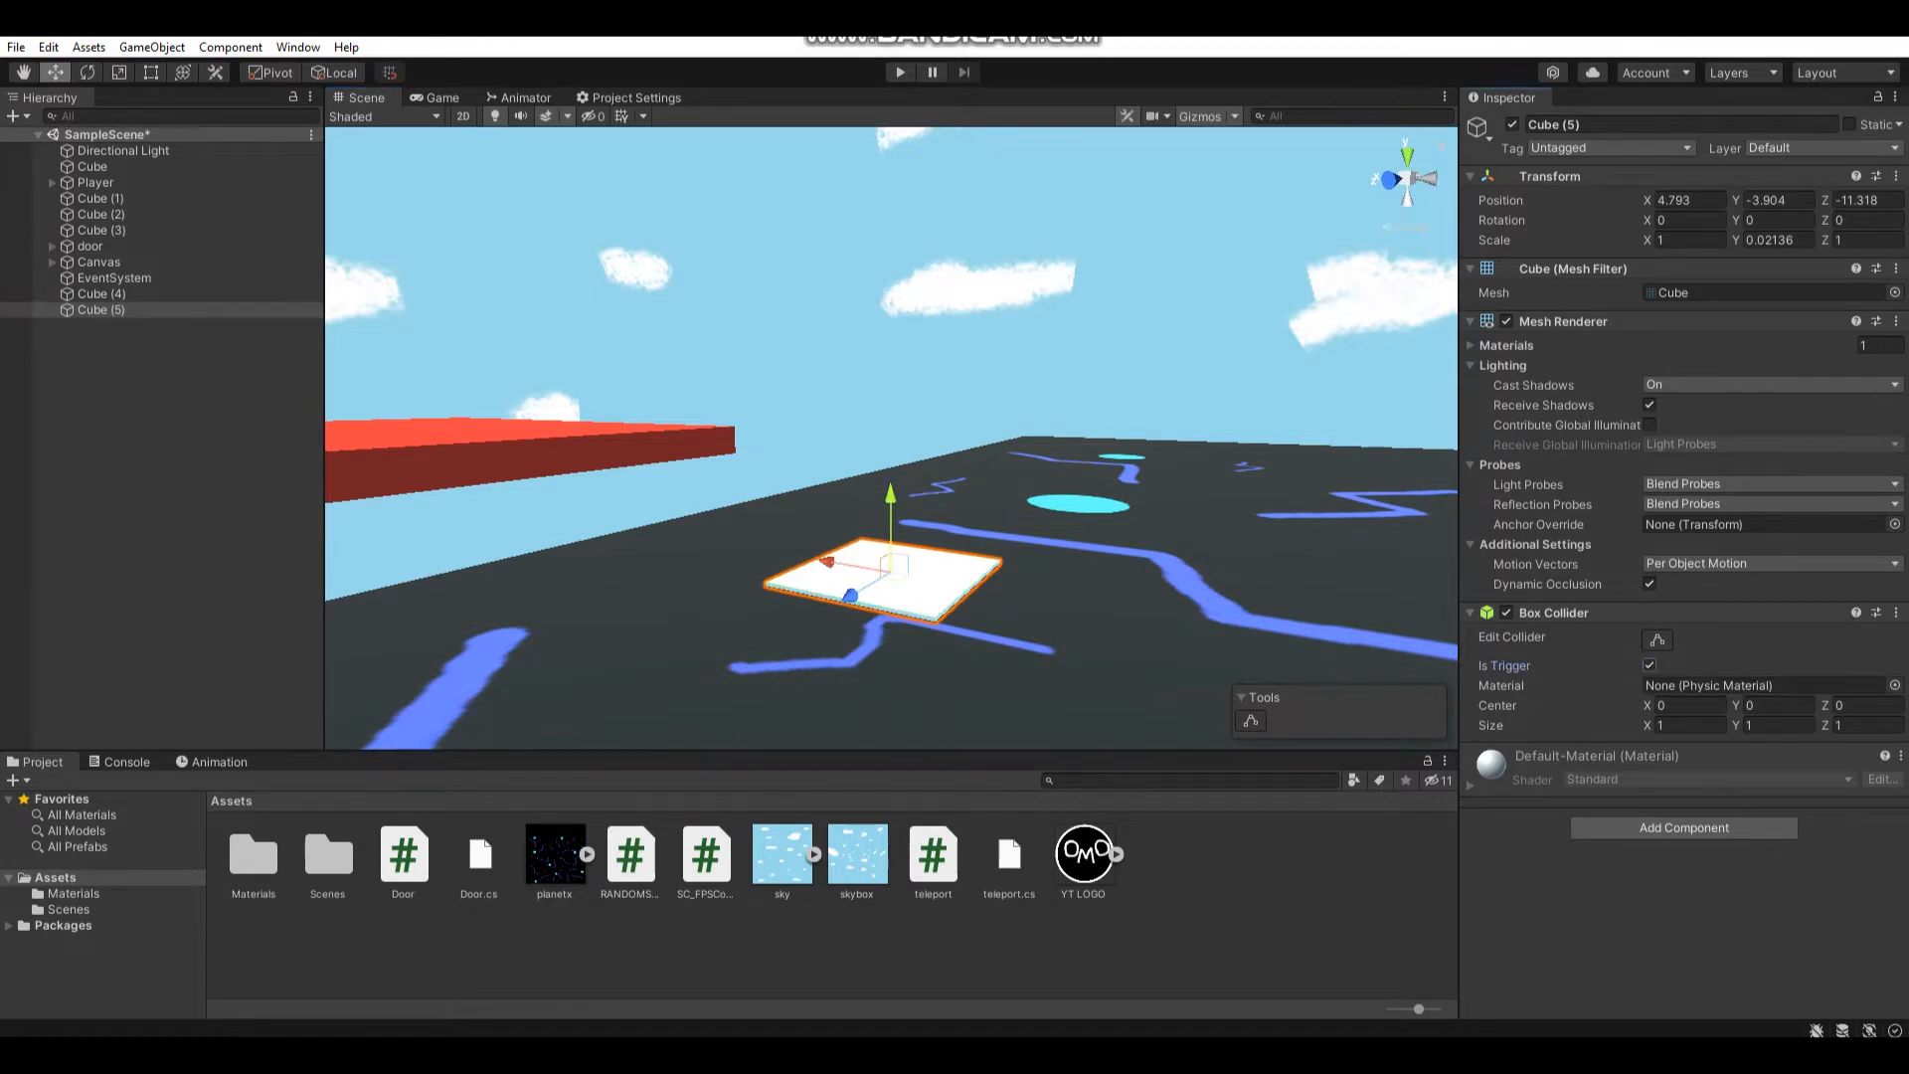
pyautogui.scroll(8, 895, 567)
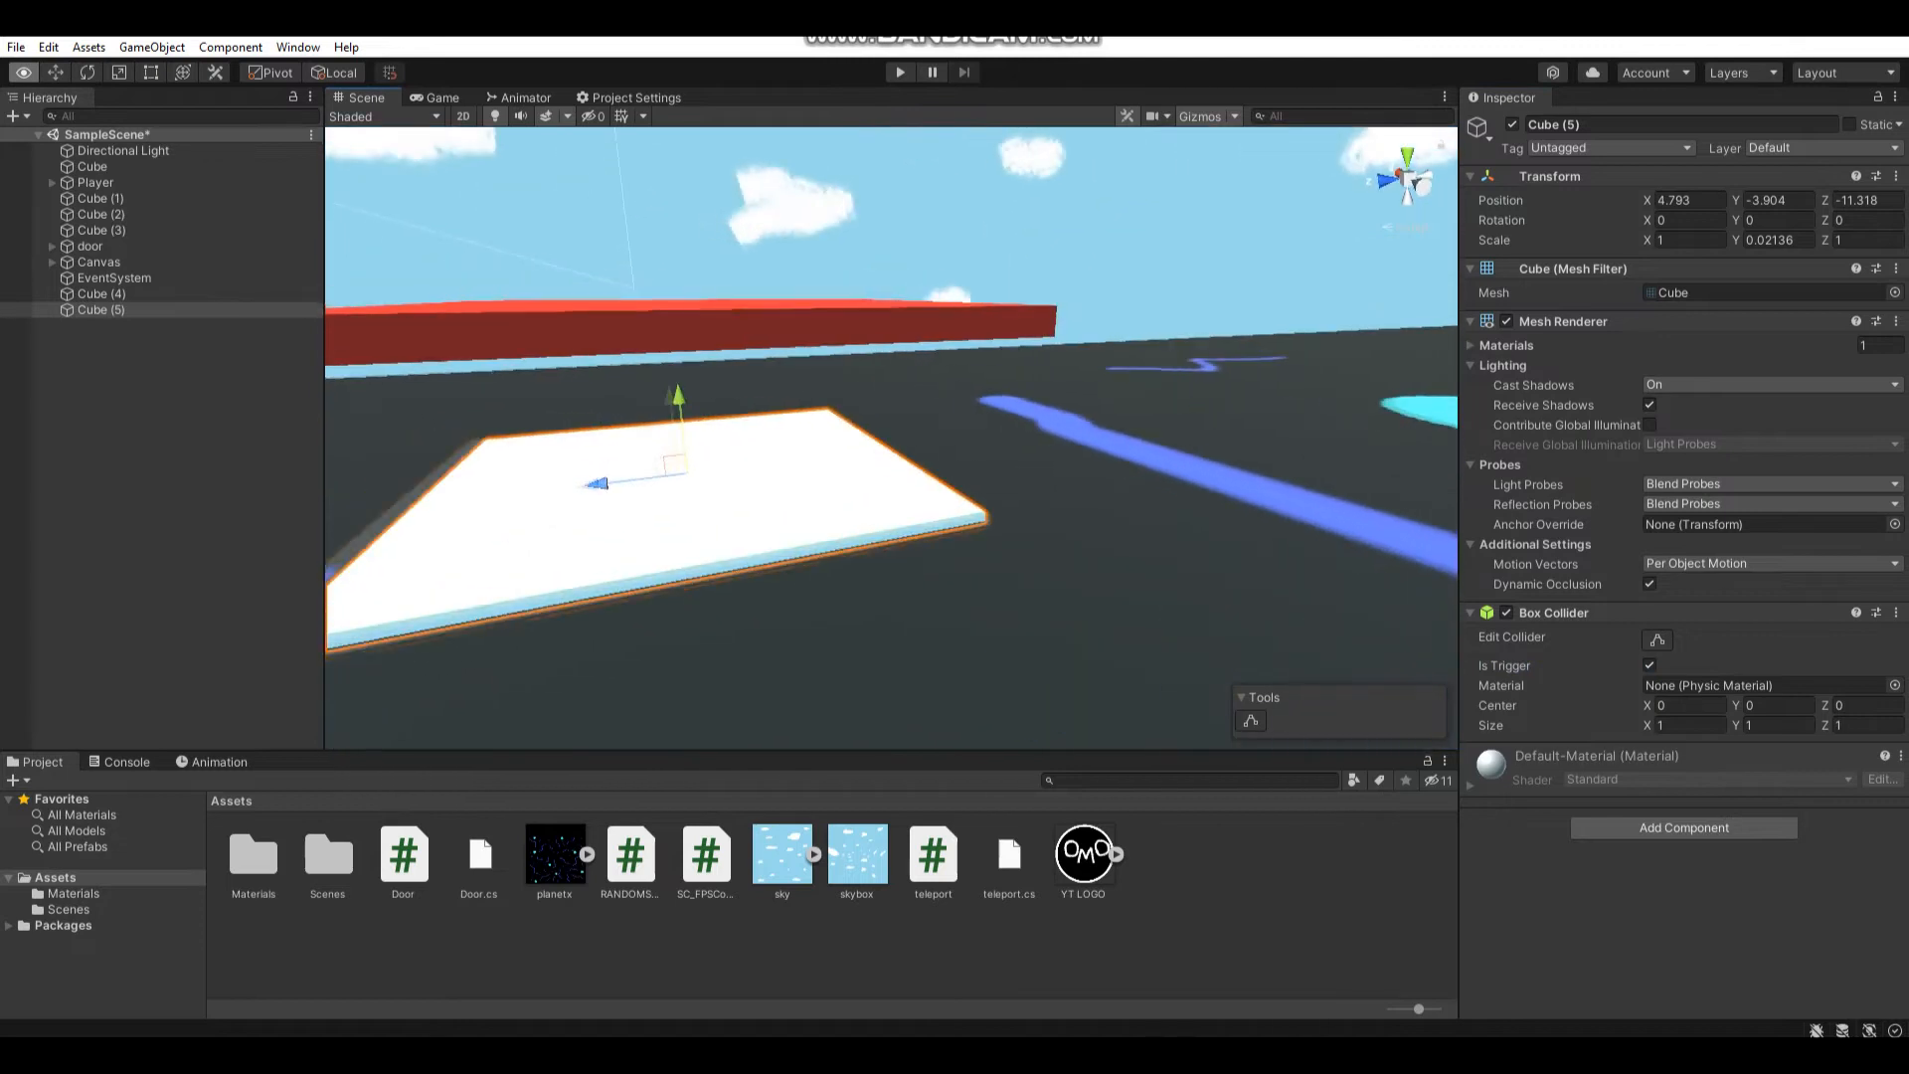
pyautogui.scroll(-4, 896, 492)
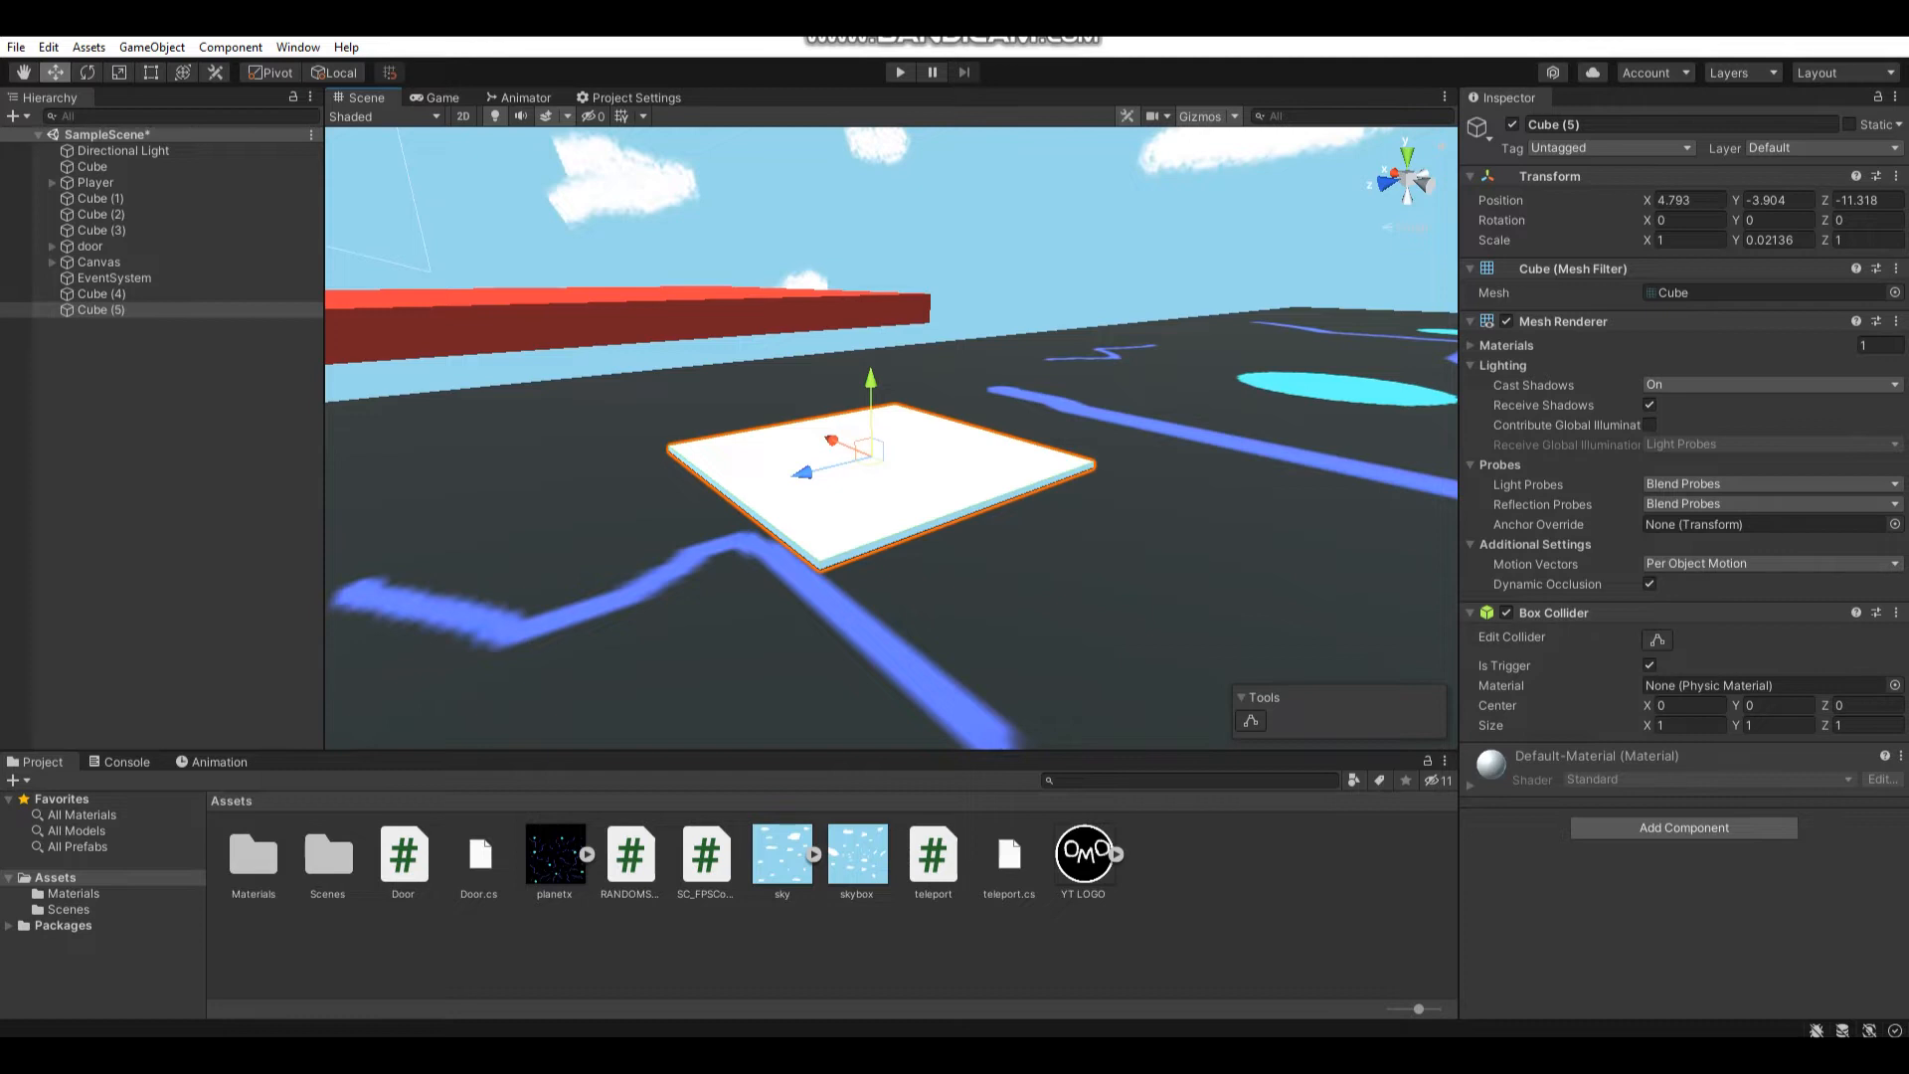
pyautogui.moveTo(894, 447); pyautogui.dragTo(836, 537, button='right')
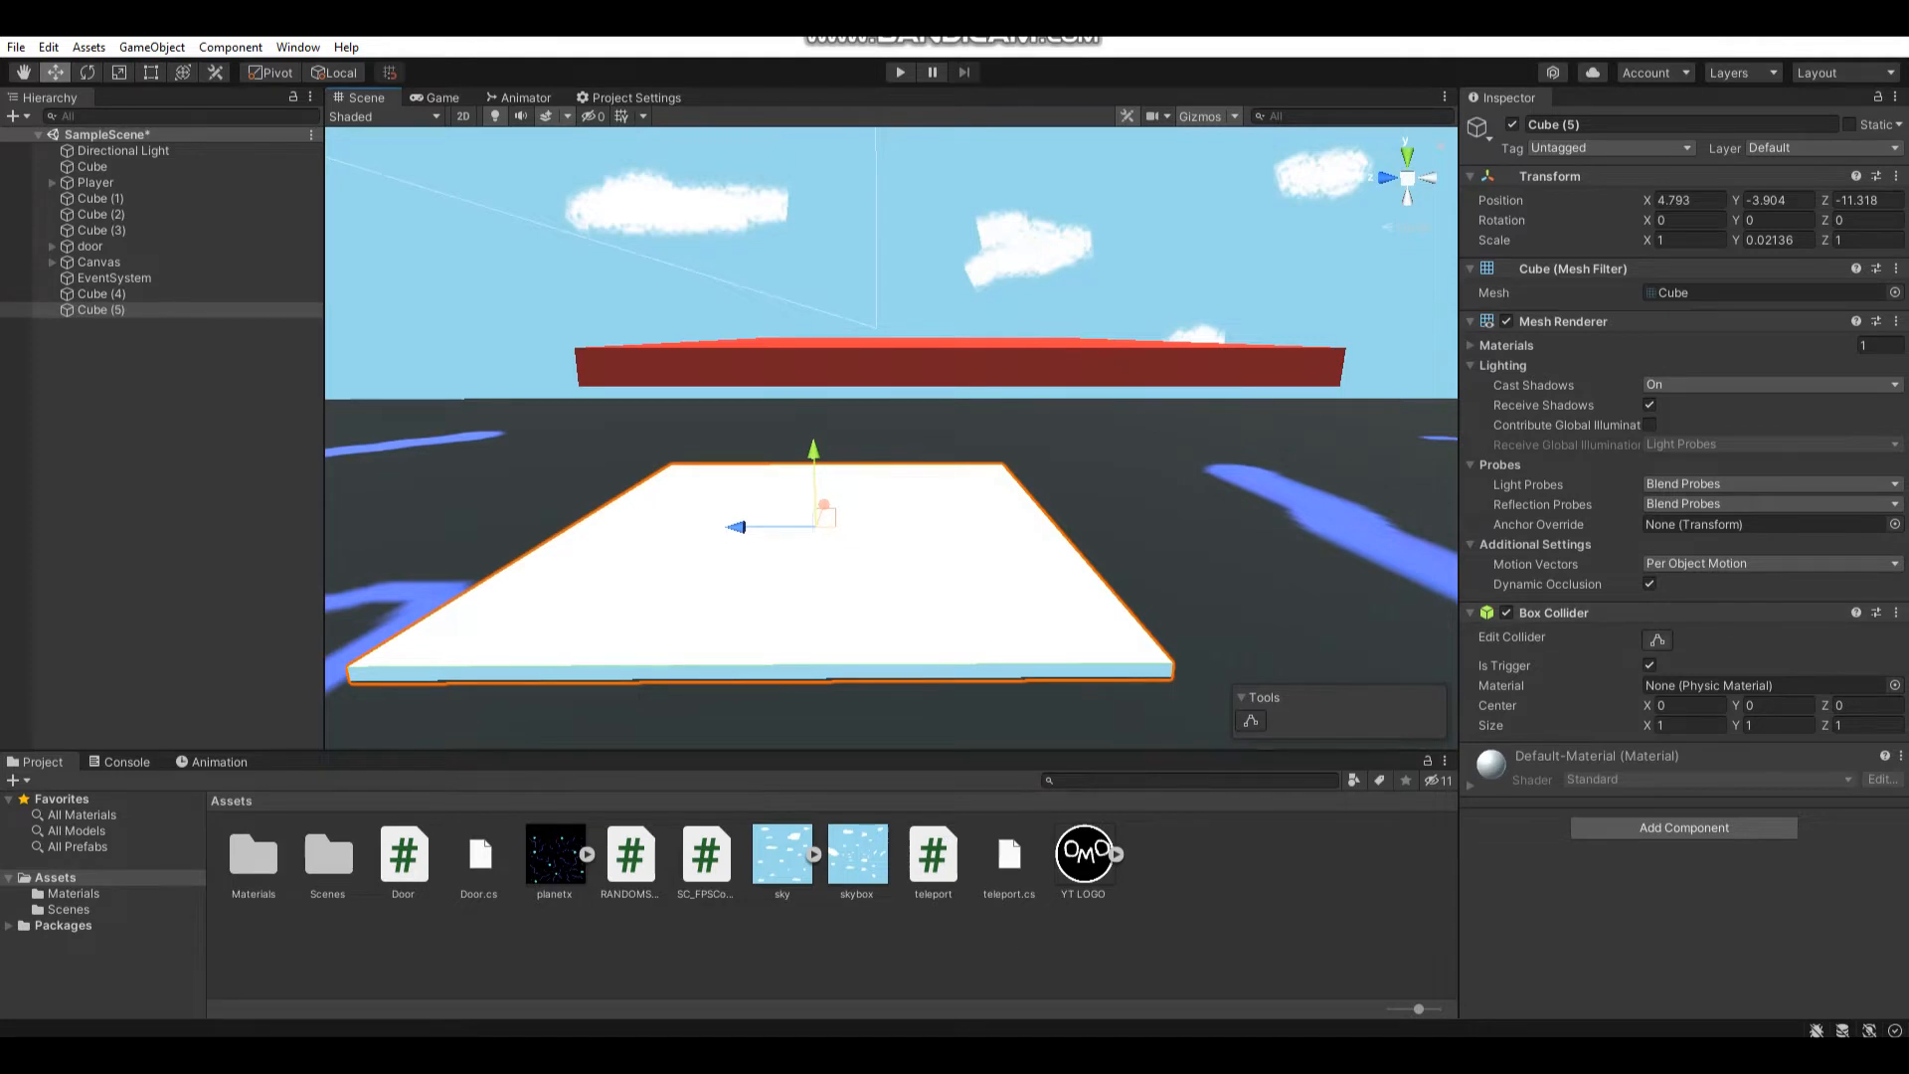
pyautogui.moveTo(896, 522); pyautogui.dragTo(746, 373, button='right')
pyautogui.moveTo(895, 447)
pyautogui.mouseDown(button='right')
pyautogui.moveTo(970, 478)
pyautogui.moveTo(872, 441)
pyautogui.mouseUp(button='right')
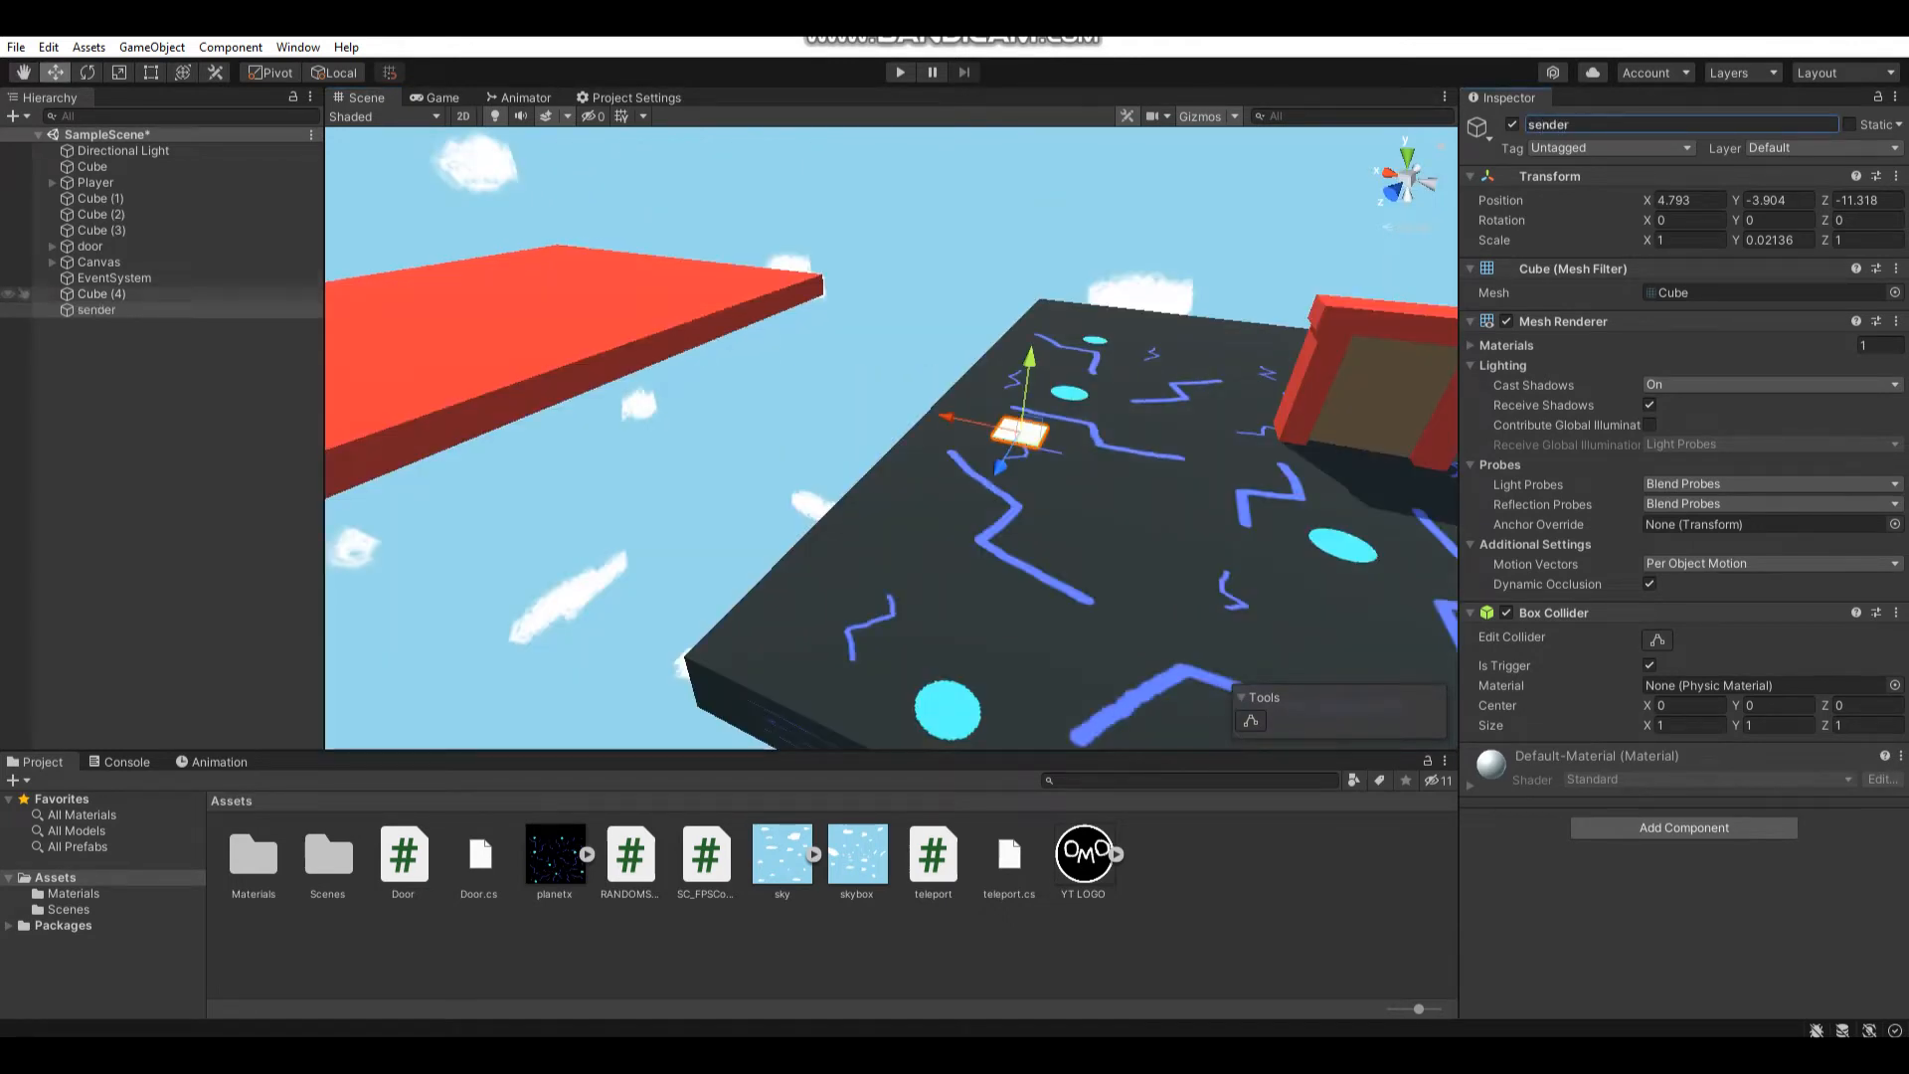
# Duplicate the sender pad, place the copy further along the floor and rename it receiver
pyautogui.moveTo(895, 447)
pyautogui.mouseDown(button='right')
pyautogui.moveTo(775, 417)
pyautogui.moveTo(836, 477)
pyautogui.mouseUp(button='right')
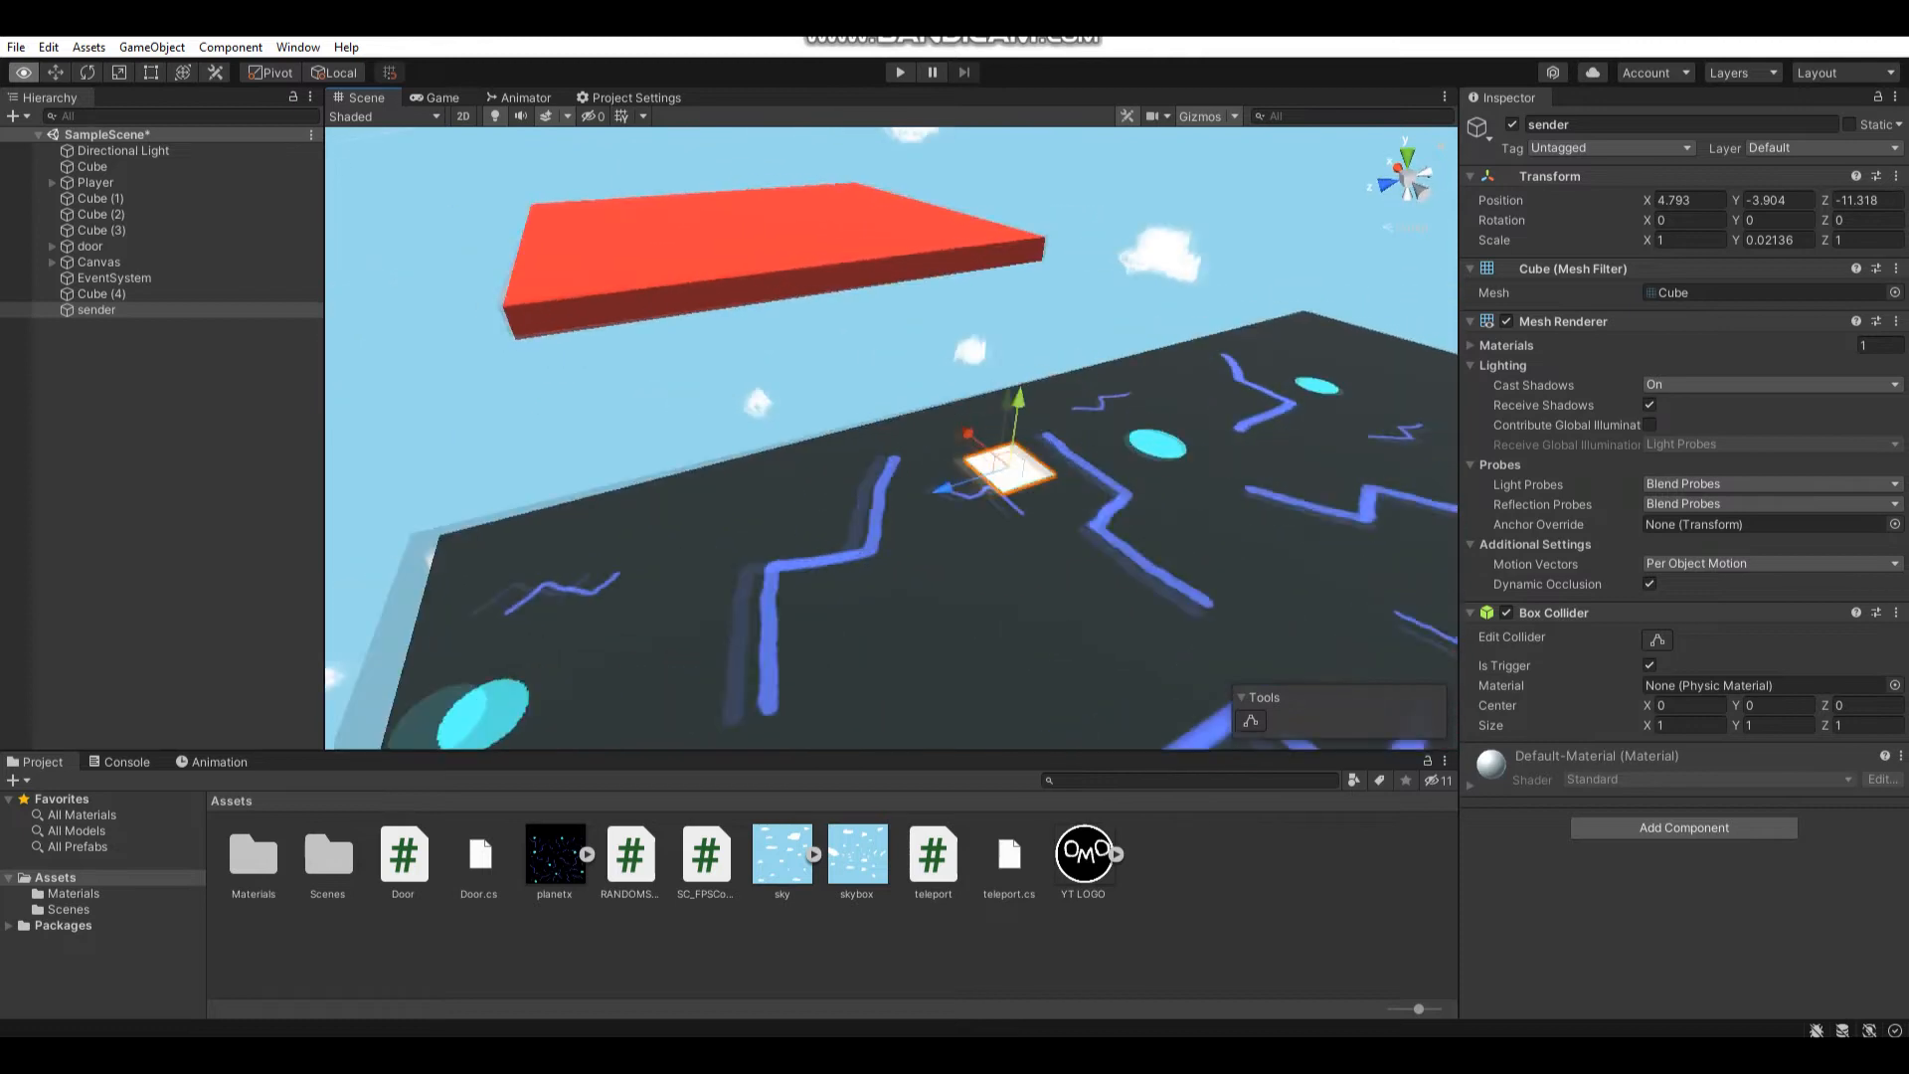
pyautogui.hotkey('ctrl', 'd')
pyautogui.moveTo(805, 445); pyautogui.dragTo(1134, 365)
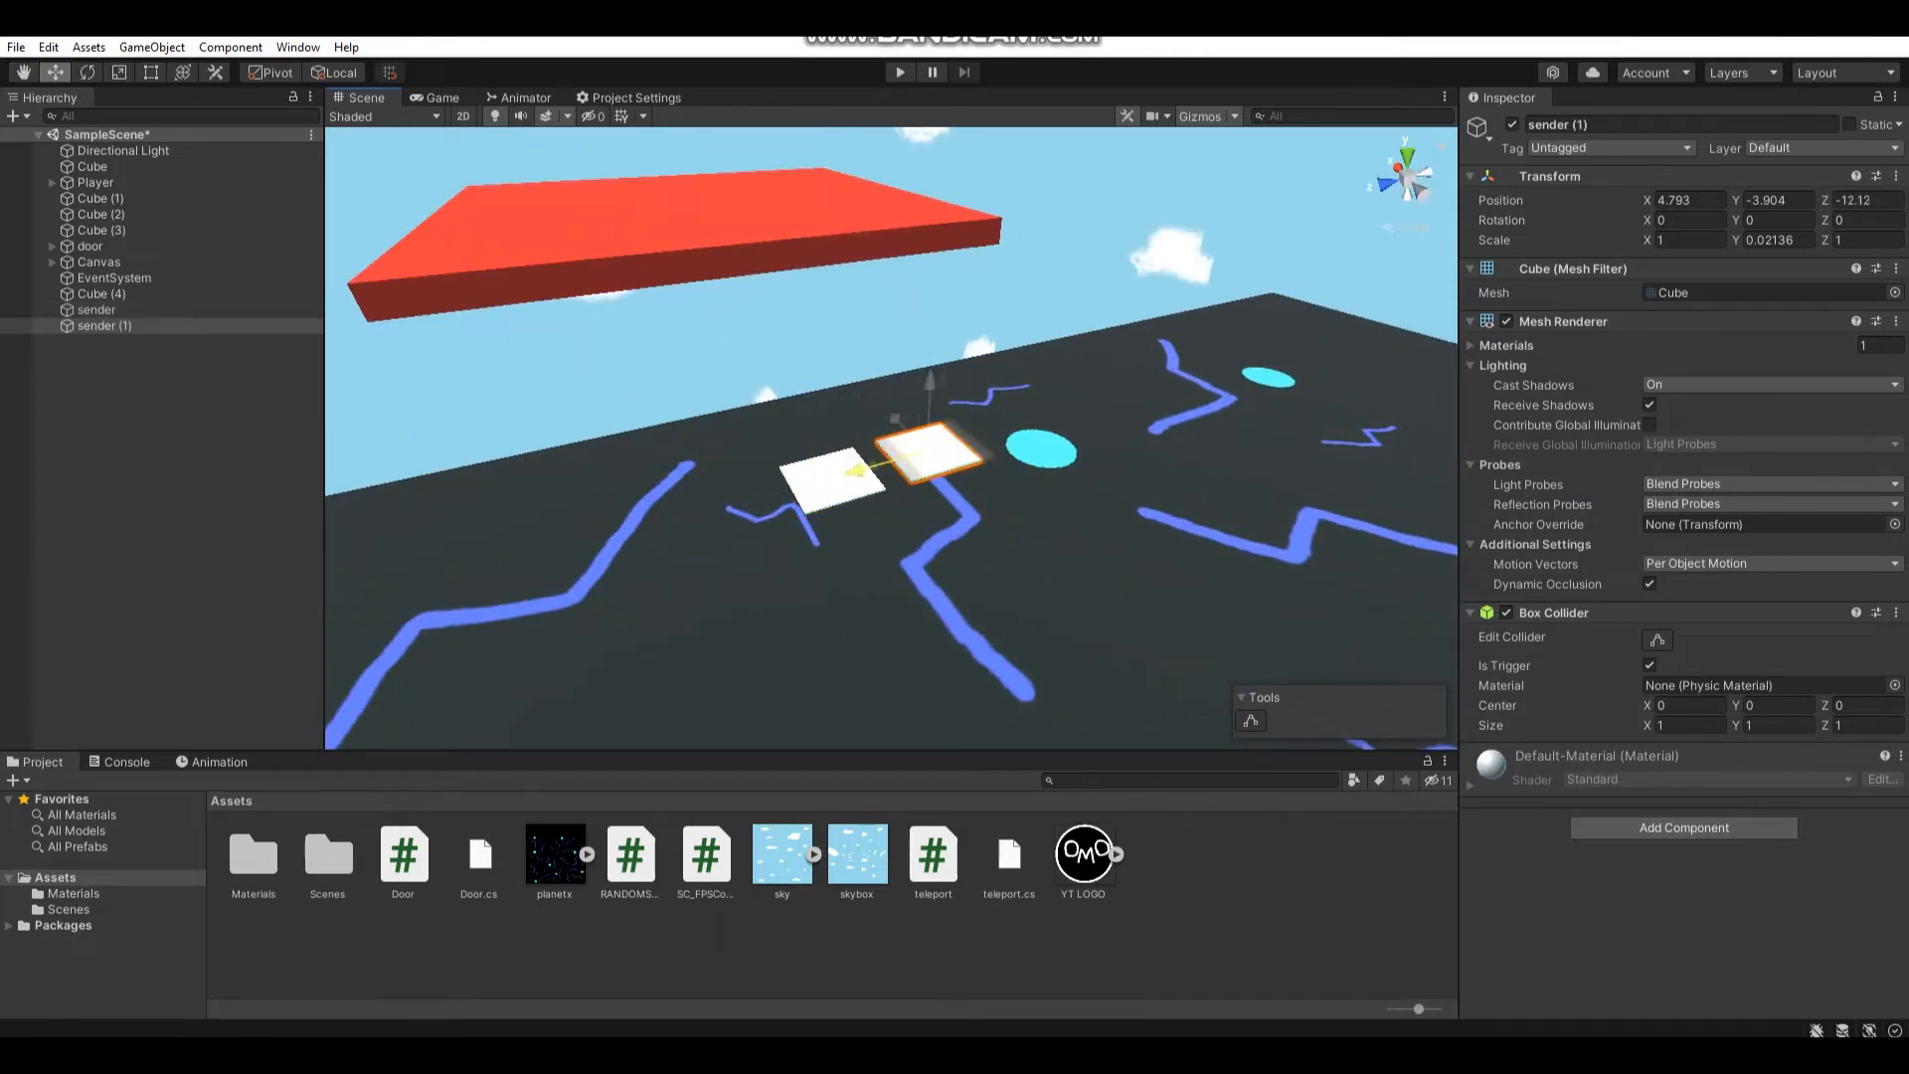
pyautogui.moveTo(895, 448)
pyautogui.mouseDown(button='right')
pyautogui.moveTo(835, 493)
pyautogui.moveTo(745, 388)
pyautogui.mouseUp(button='right')
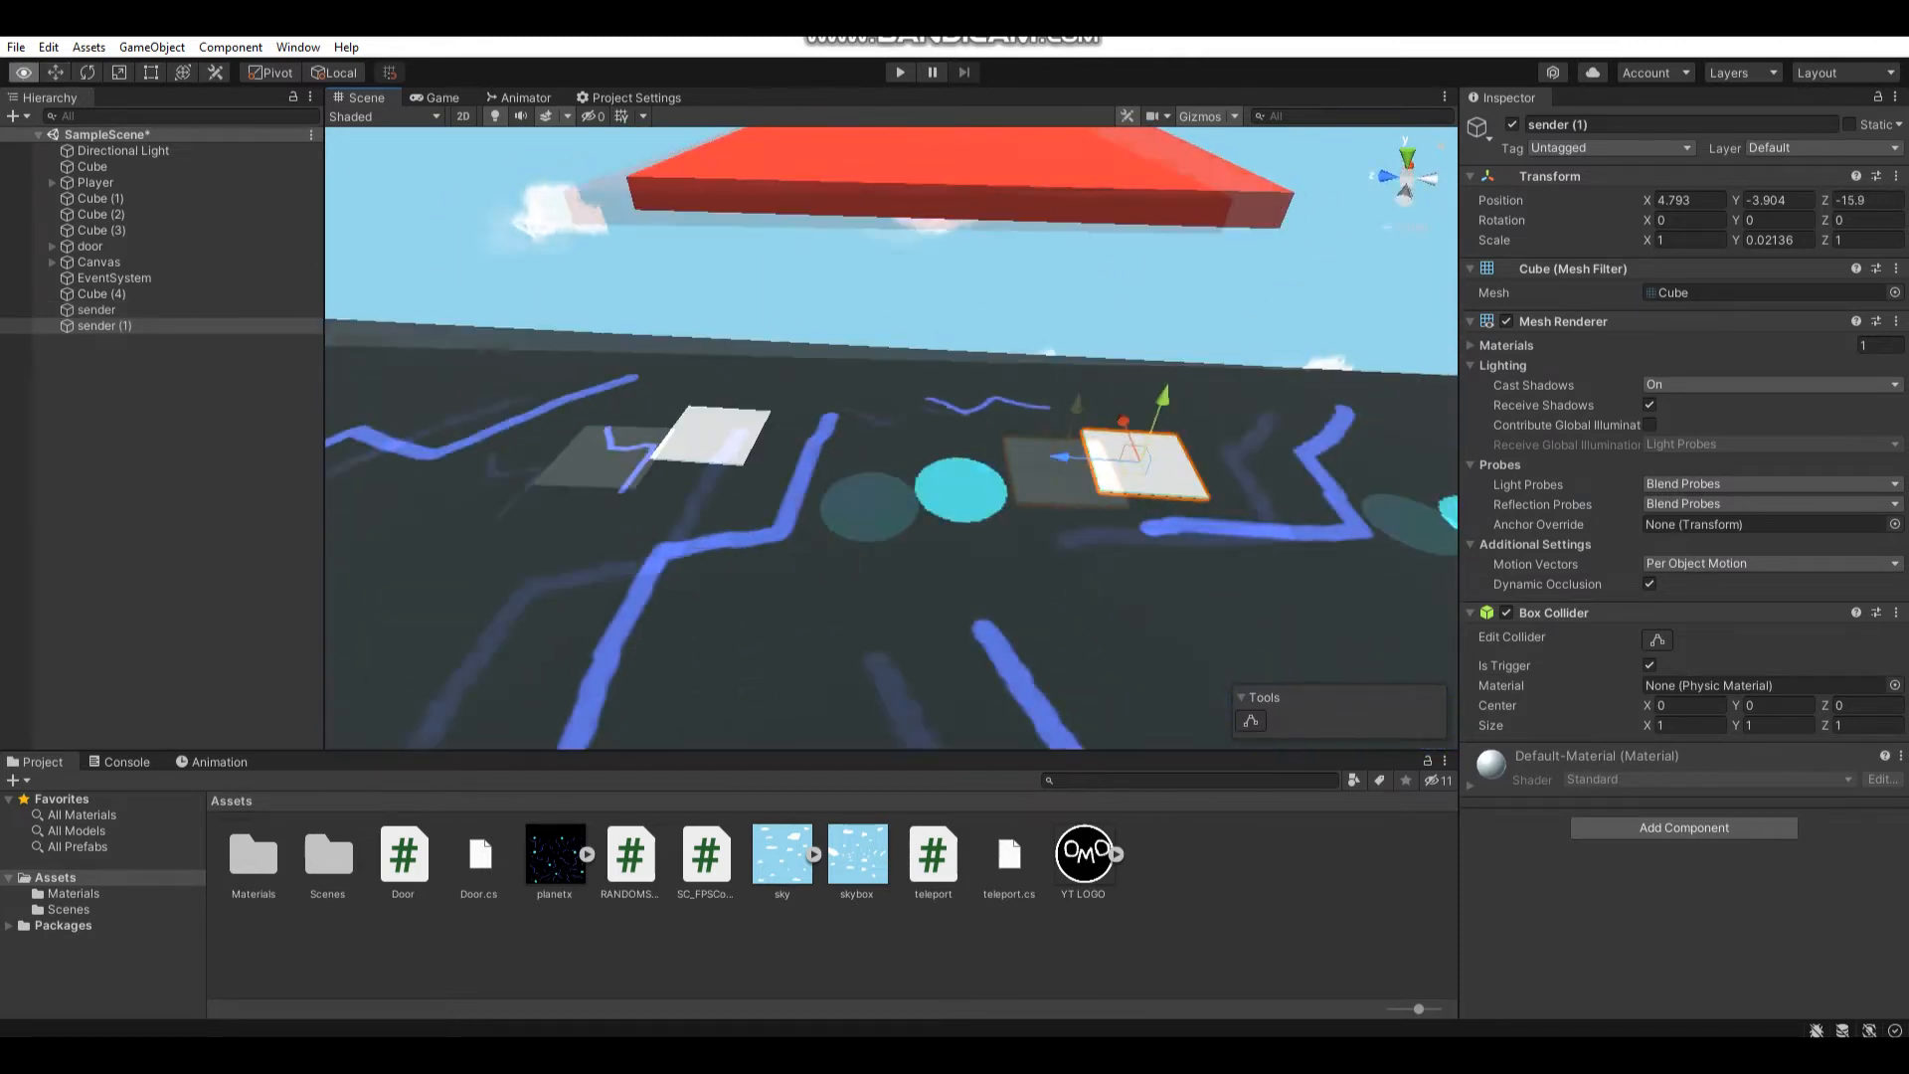
pyautogui.scroll(4, 895, 448)
pyautogui.click(1670, 123)
pyautogui.write('receiver')
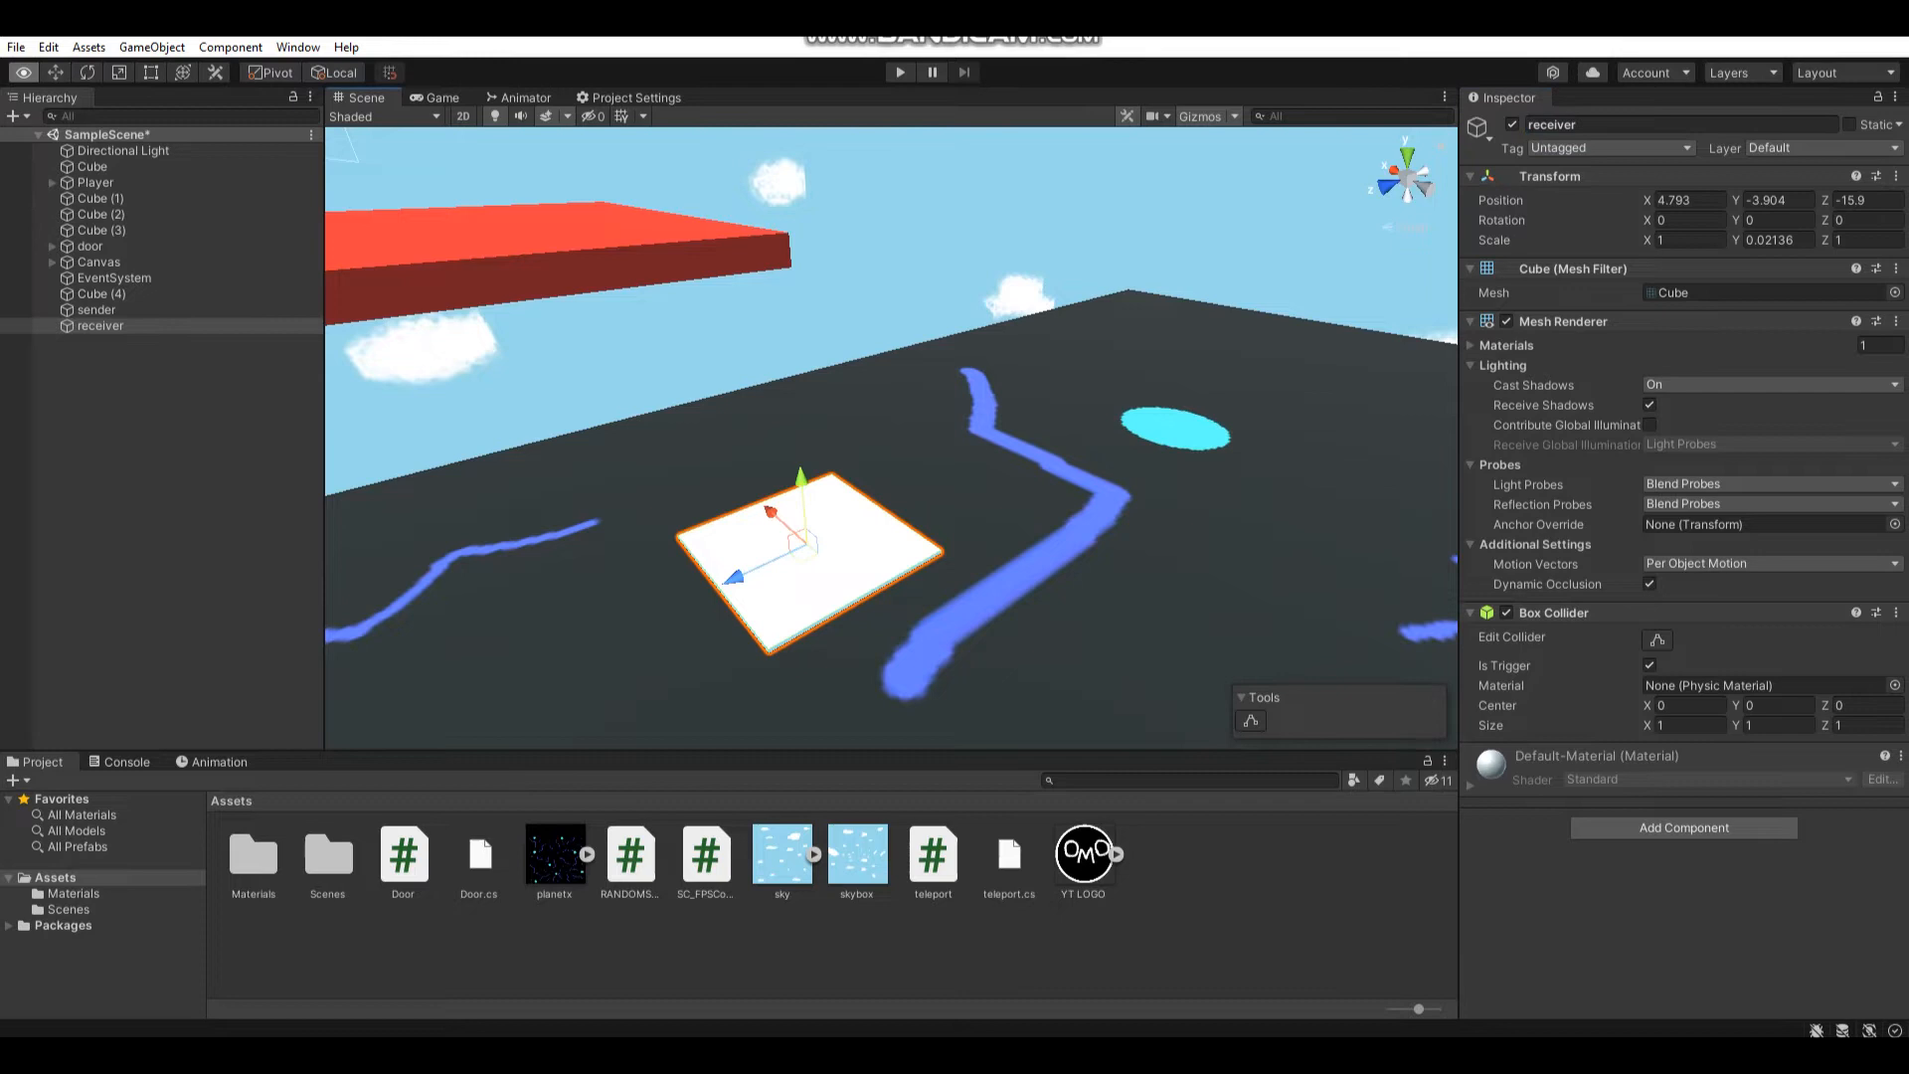
pyautogui.moveTo(894, 447)
pyautogui.mouseDown(button='right')
pyautogui.moveTo(747, 523)
pyautogui.moveTo(969, 419)
pyautogui.moveTo(775, 537)
pyautogui.mouseUp(button='right')
pyautogui.moveTo(896, 447)
pyautogui.mouseDown(button='right')
pyautogui.moveTo(926, 493)
pyautogui.moveTo(1044, 447)
pyautogui.mouseUp(button='right')
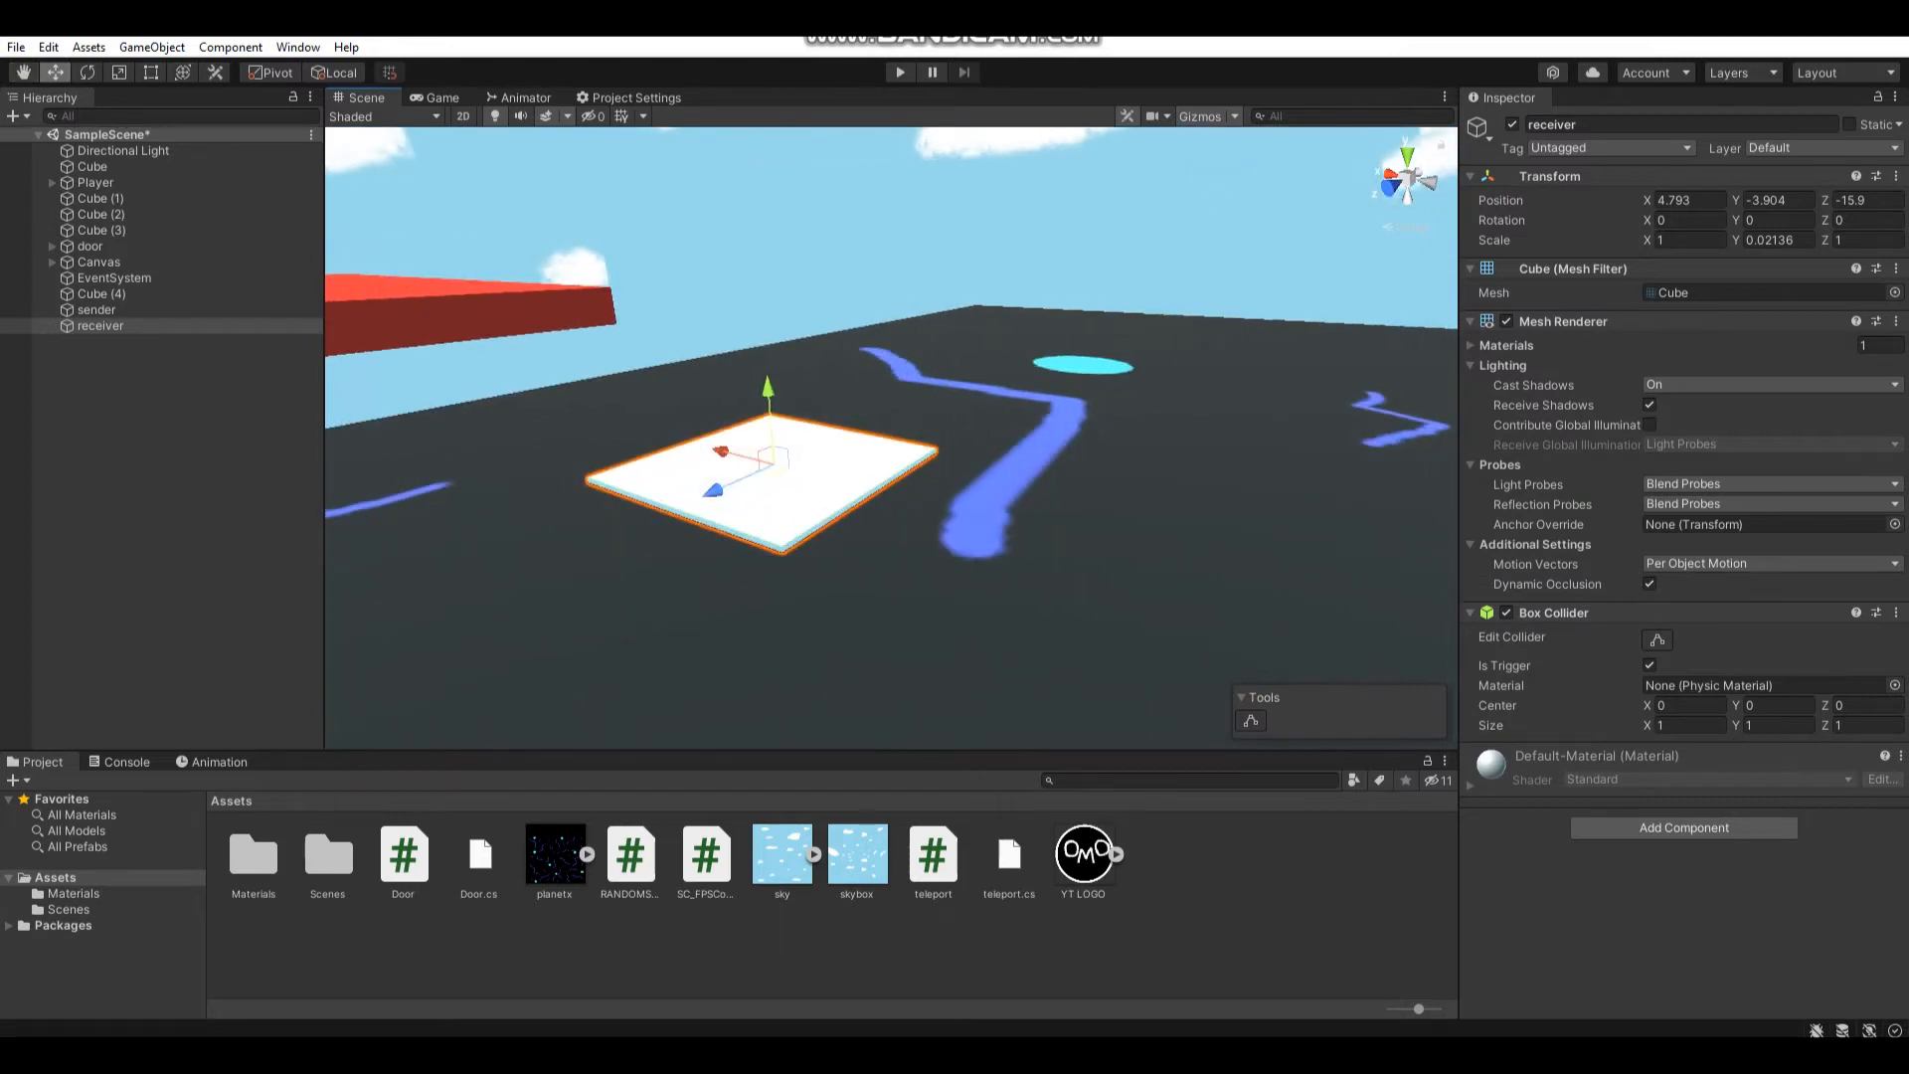
# Create an empty child under the receiver pad and rename it destination
pyautogui.rightClick(100, 326)
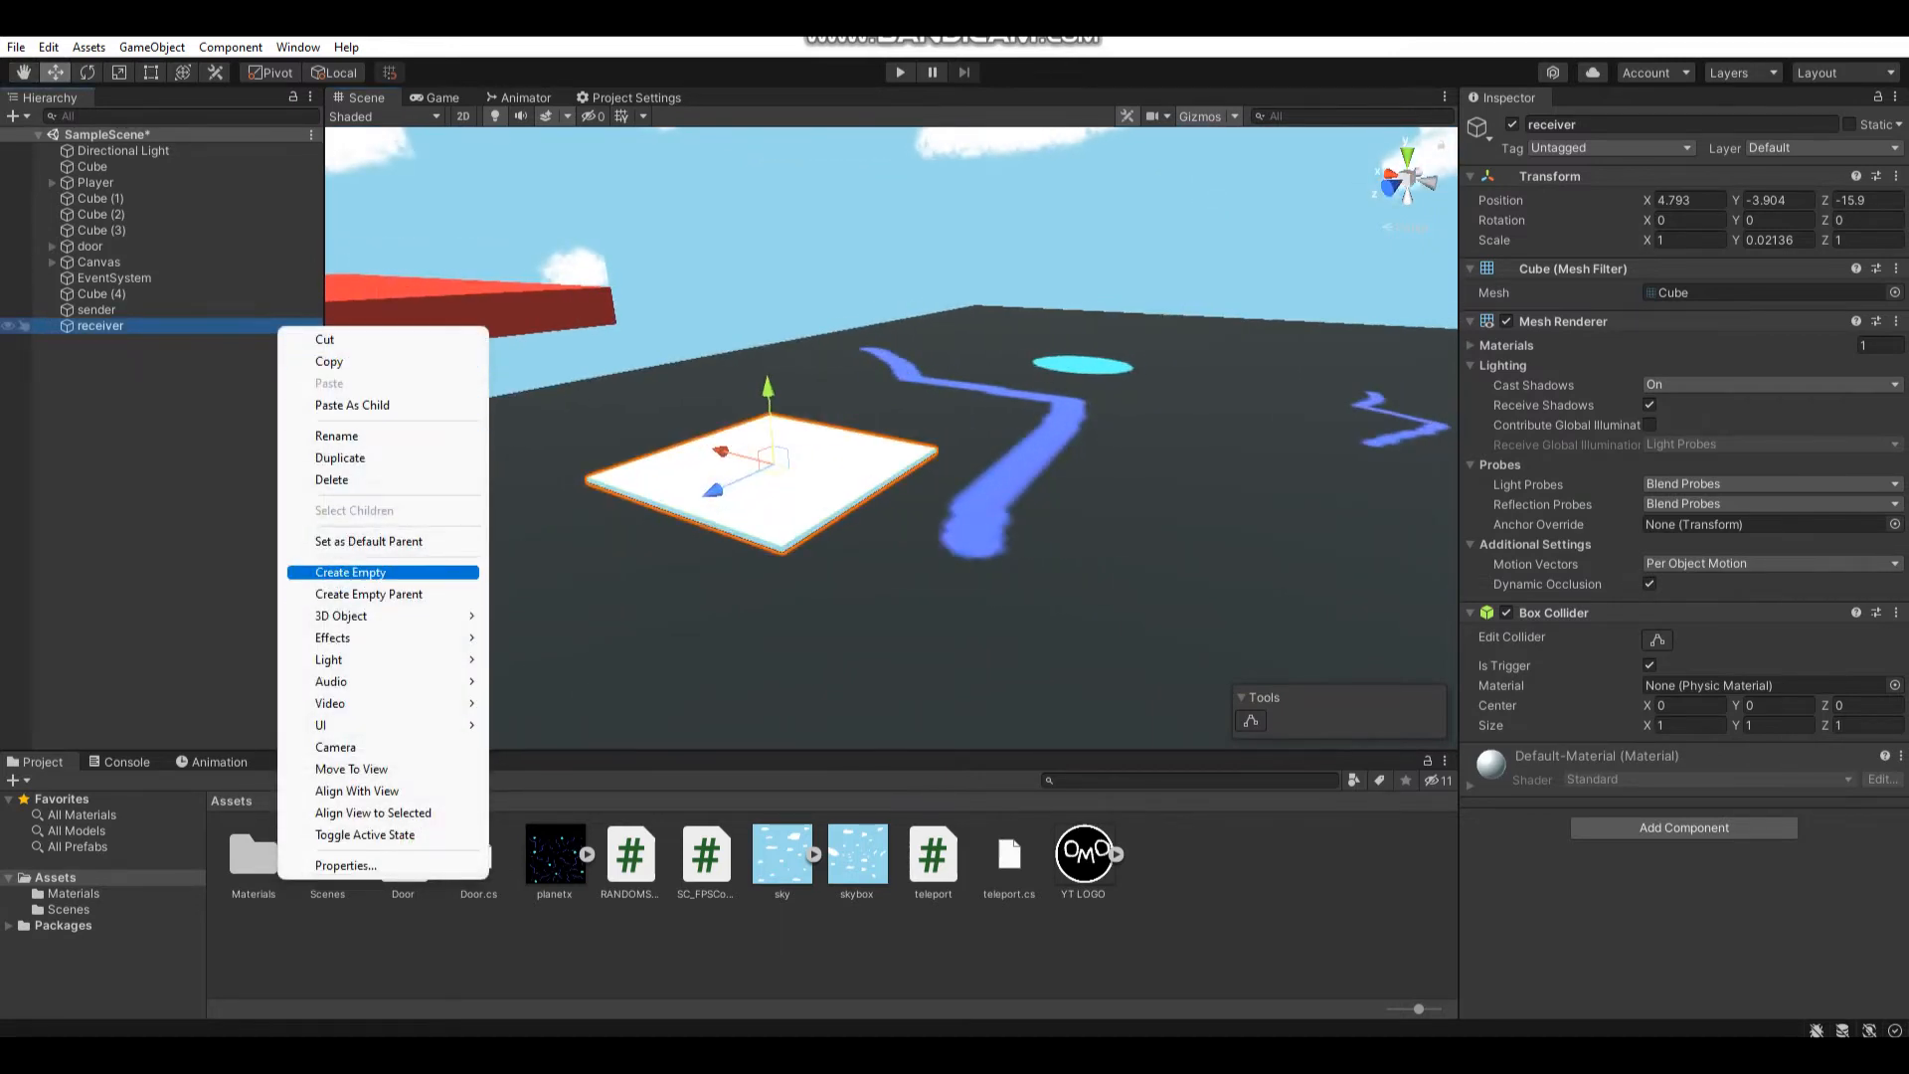
pyautogui.click(380, 571)
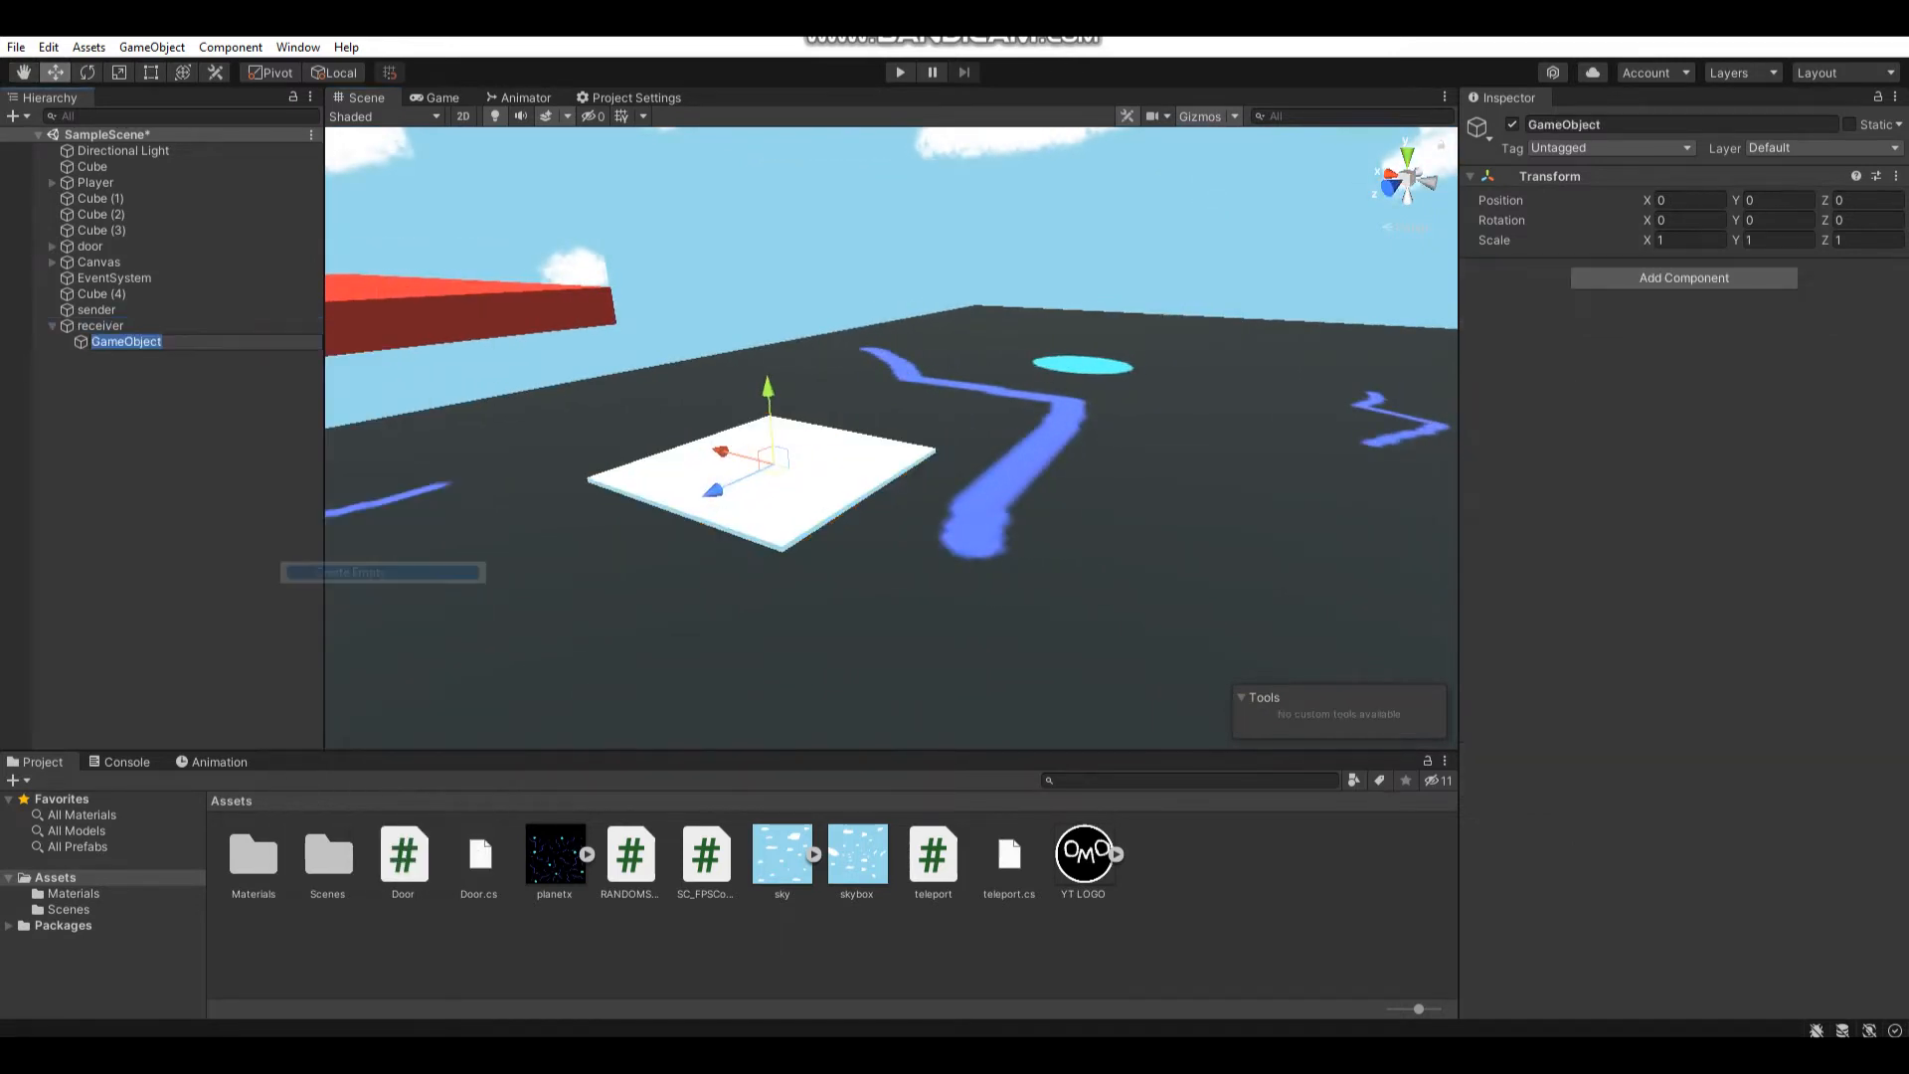
pyautogui.click(99, 325)
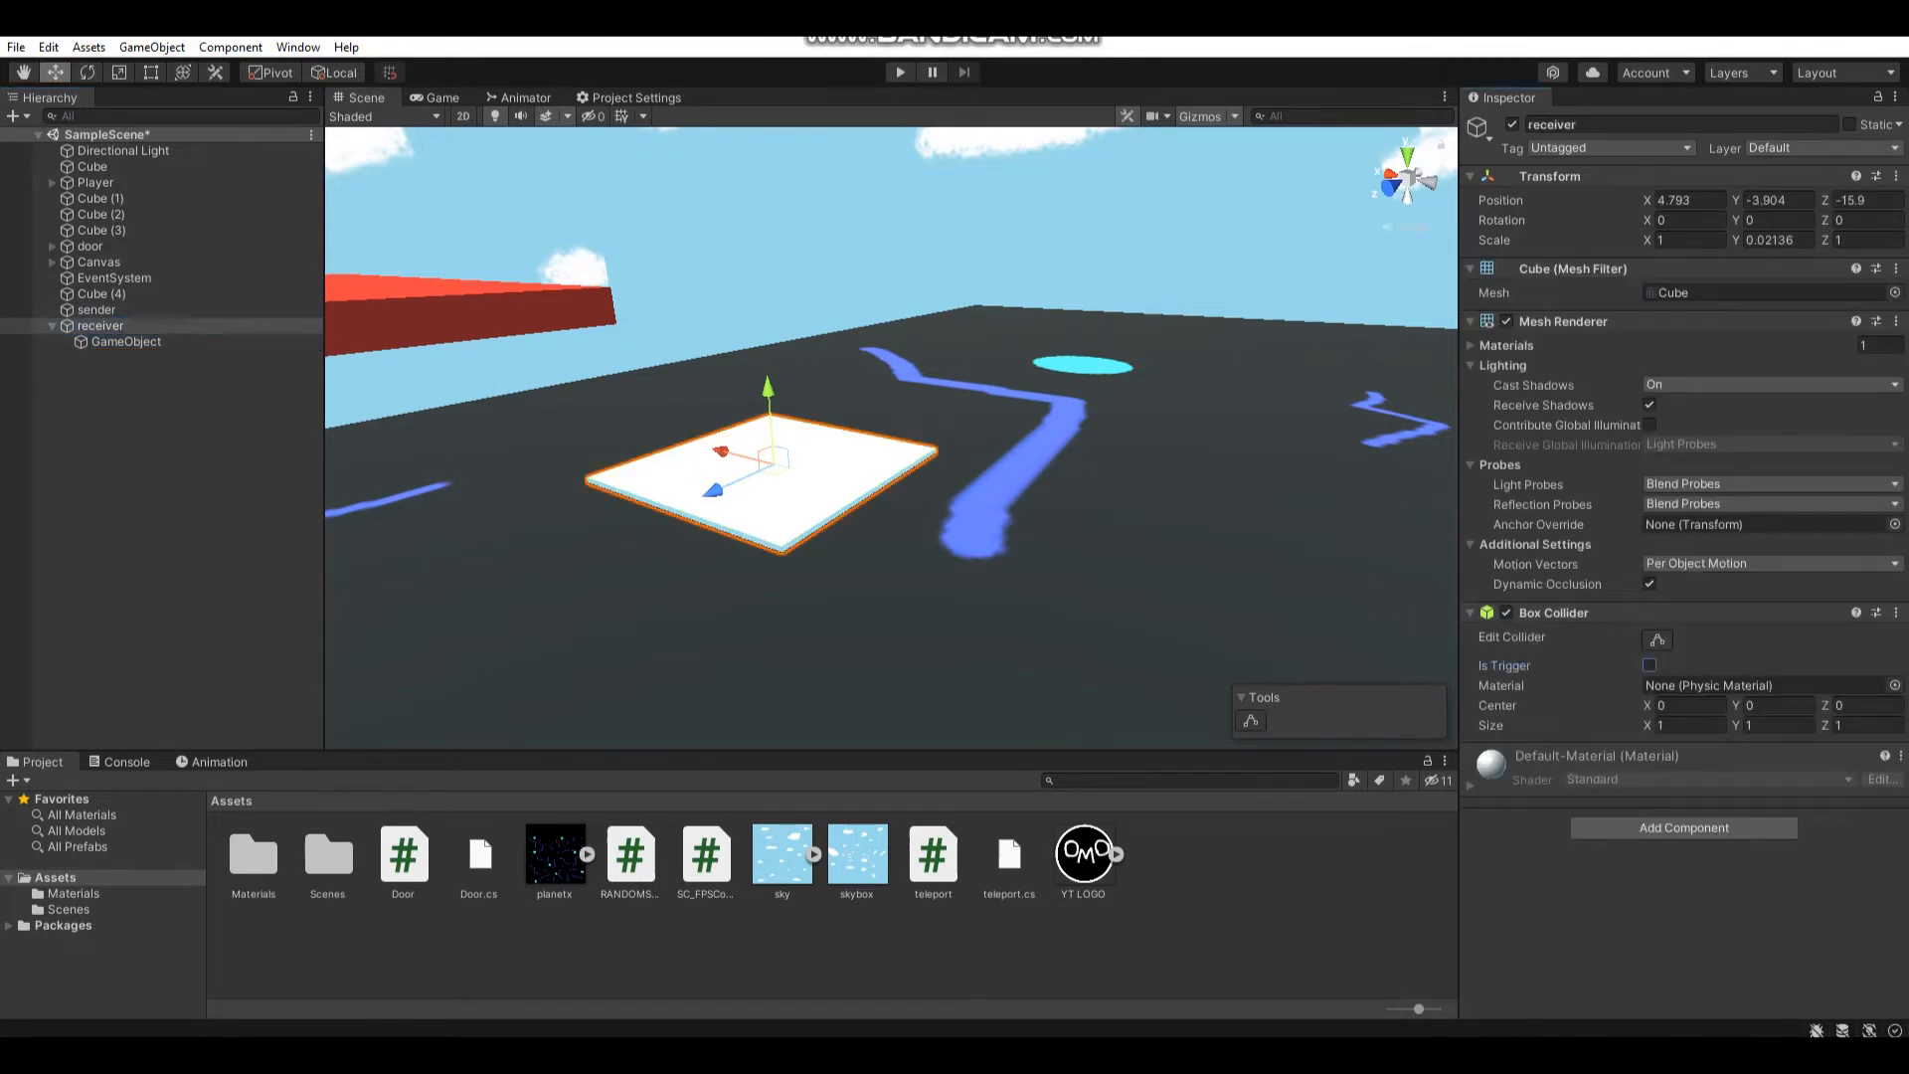
pyautogui.scroll(2, 835, 478)
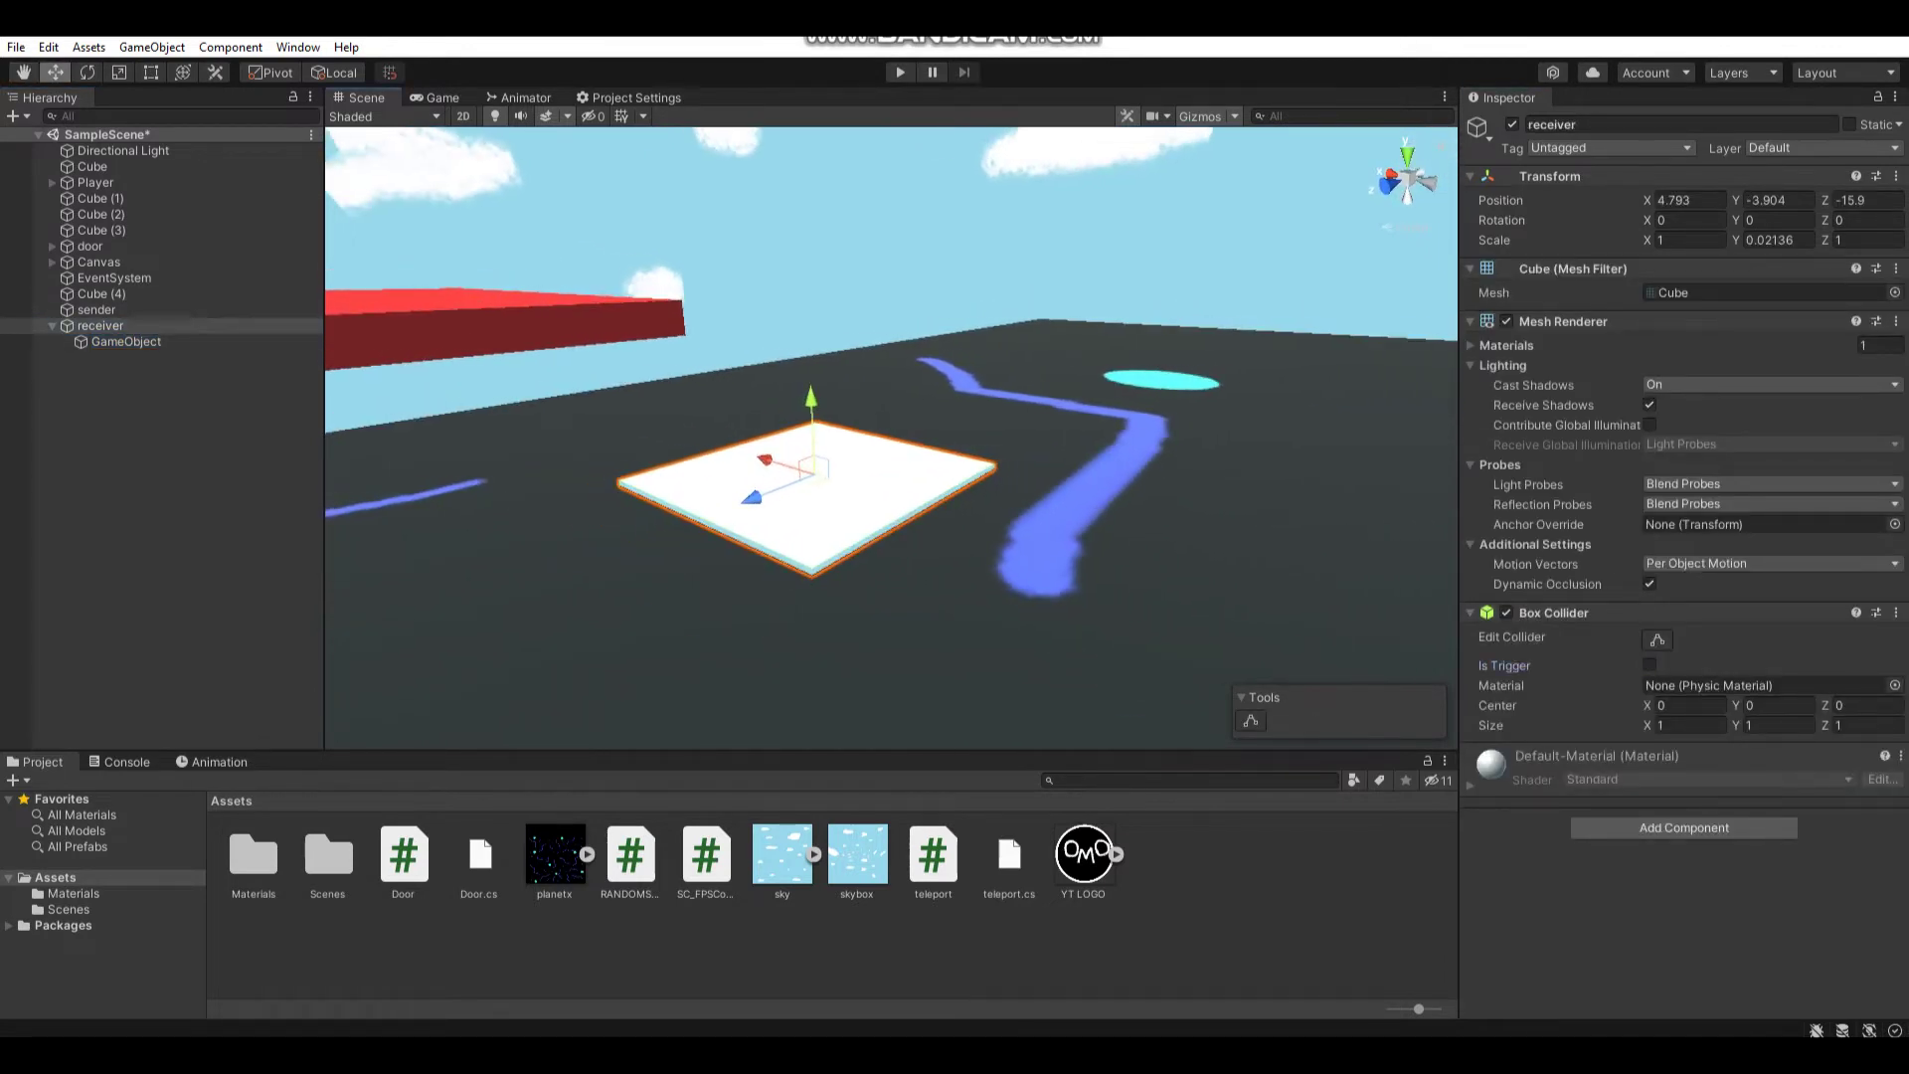
pyautogui.click(126, 341)
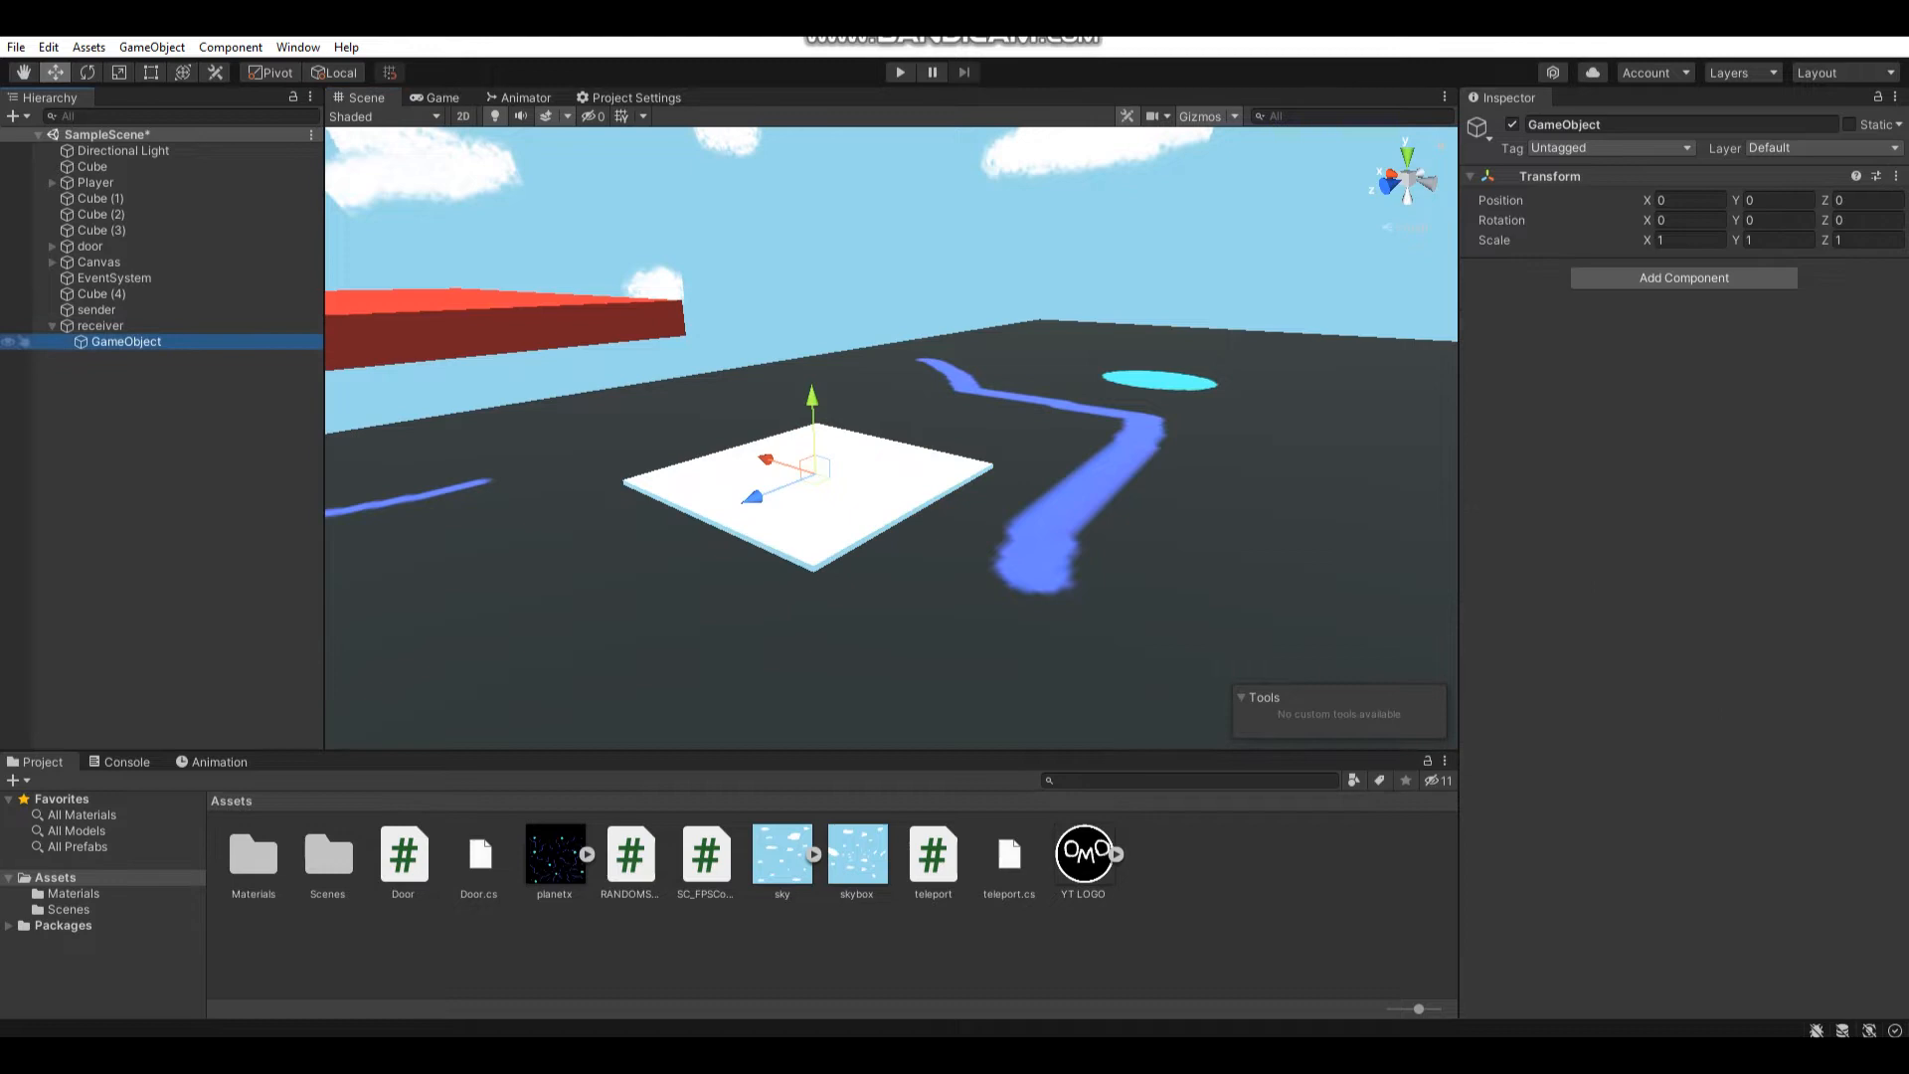
pyautogui.click(1563, 124)
pyautogui.write('destination')
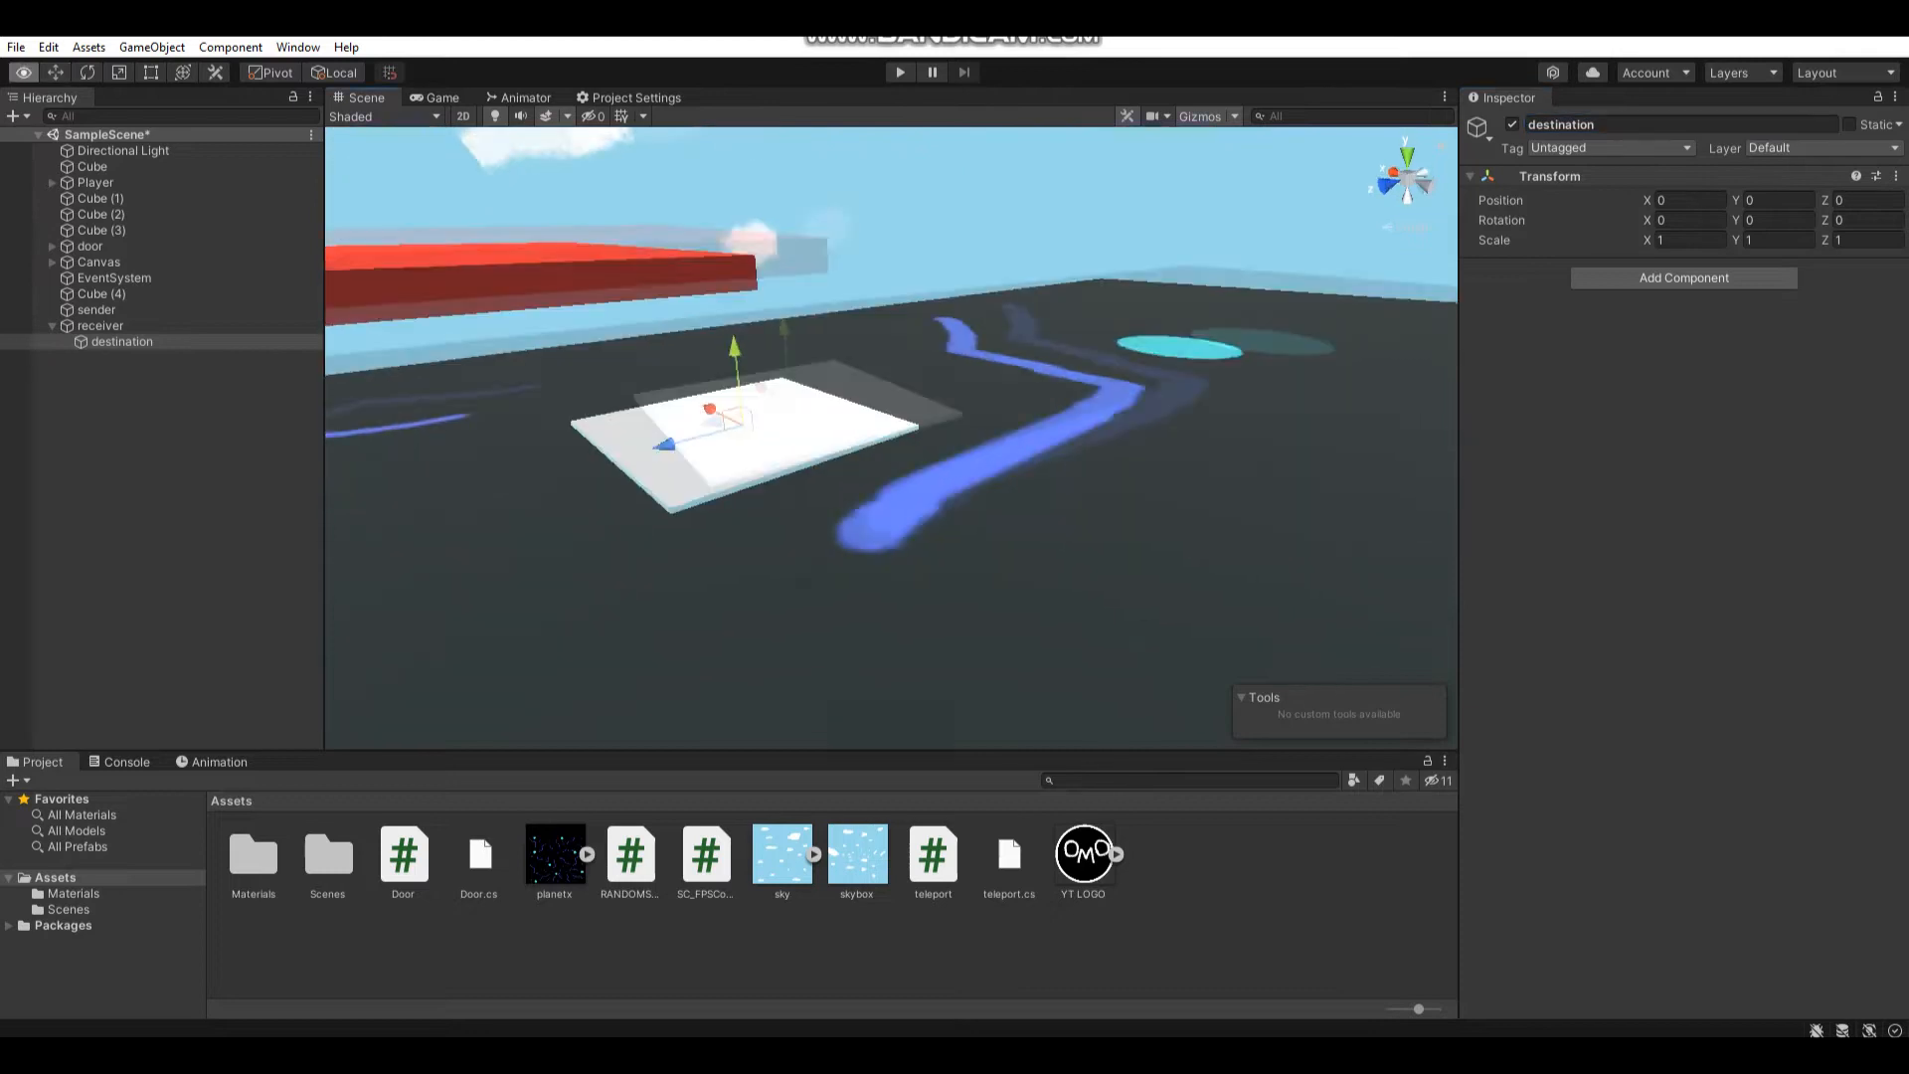
# Raise the destination point above the receiver pad, then pick the sender pad
pyautogui.keyDown('alt'); pyautogui.moveTo(894, 447); pyautogui.dragTo(746, 492); pyautogui.keyUp('alt')
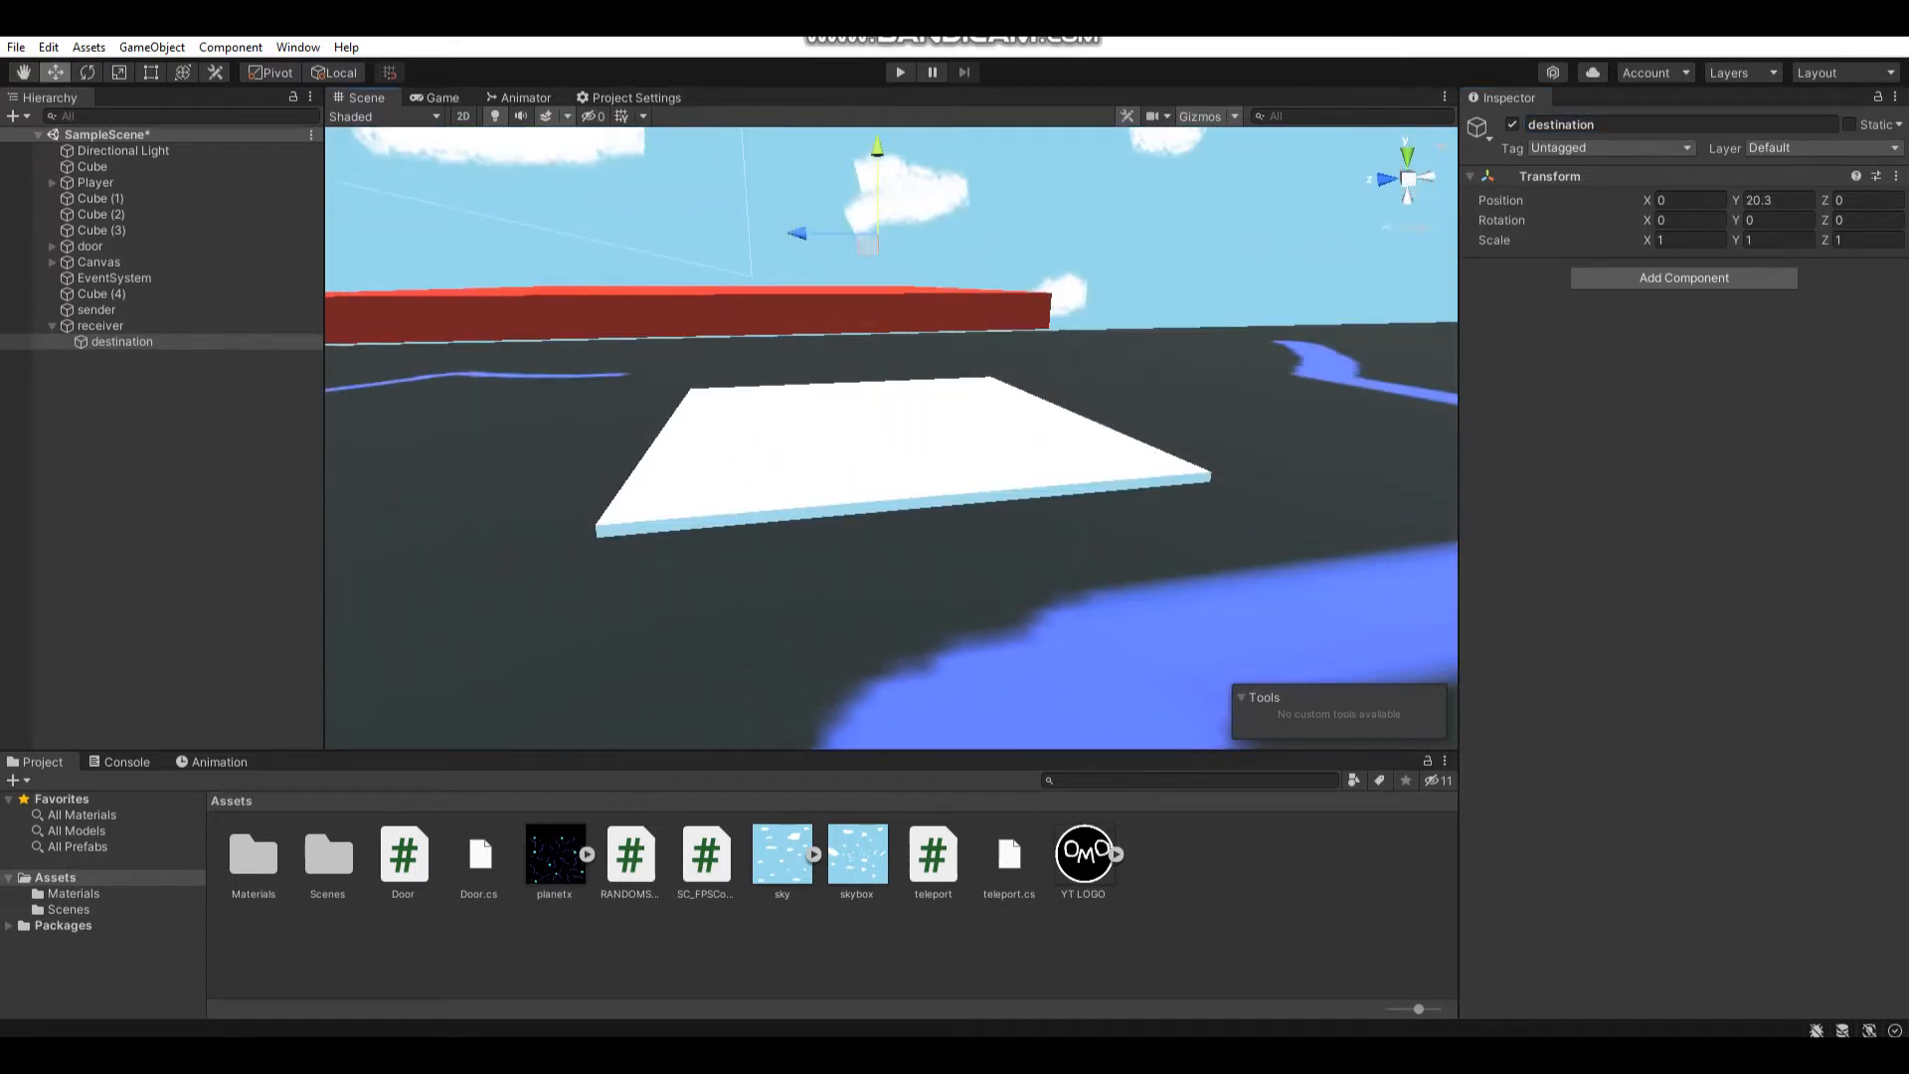
pyautogui.moveTo(896, 447); pyautogui.dragTo(671, 373, button='right')
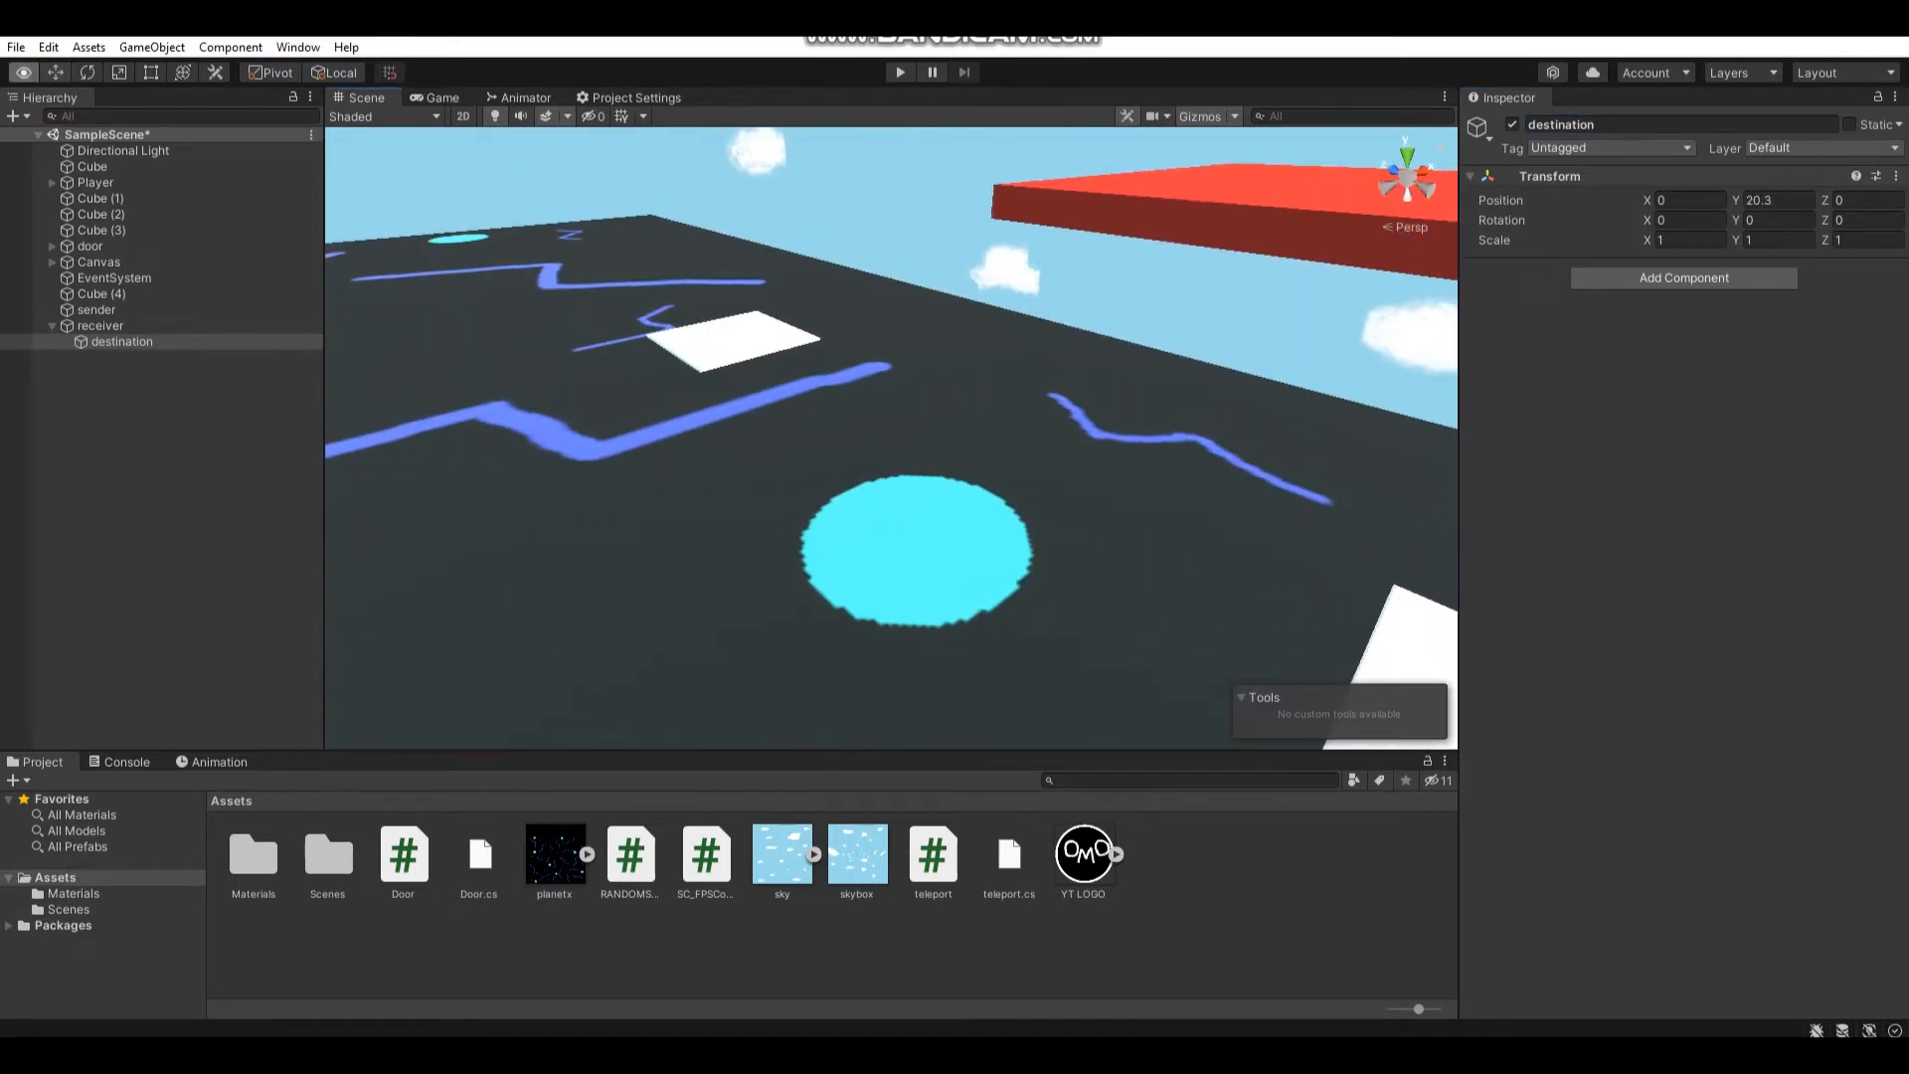
pyautogui.press('w')
pyautogui.moveTo(896, 447); pyautogui.dragTo(835, 538, button='right')
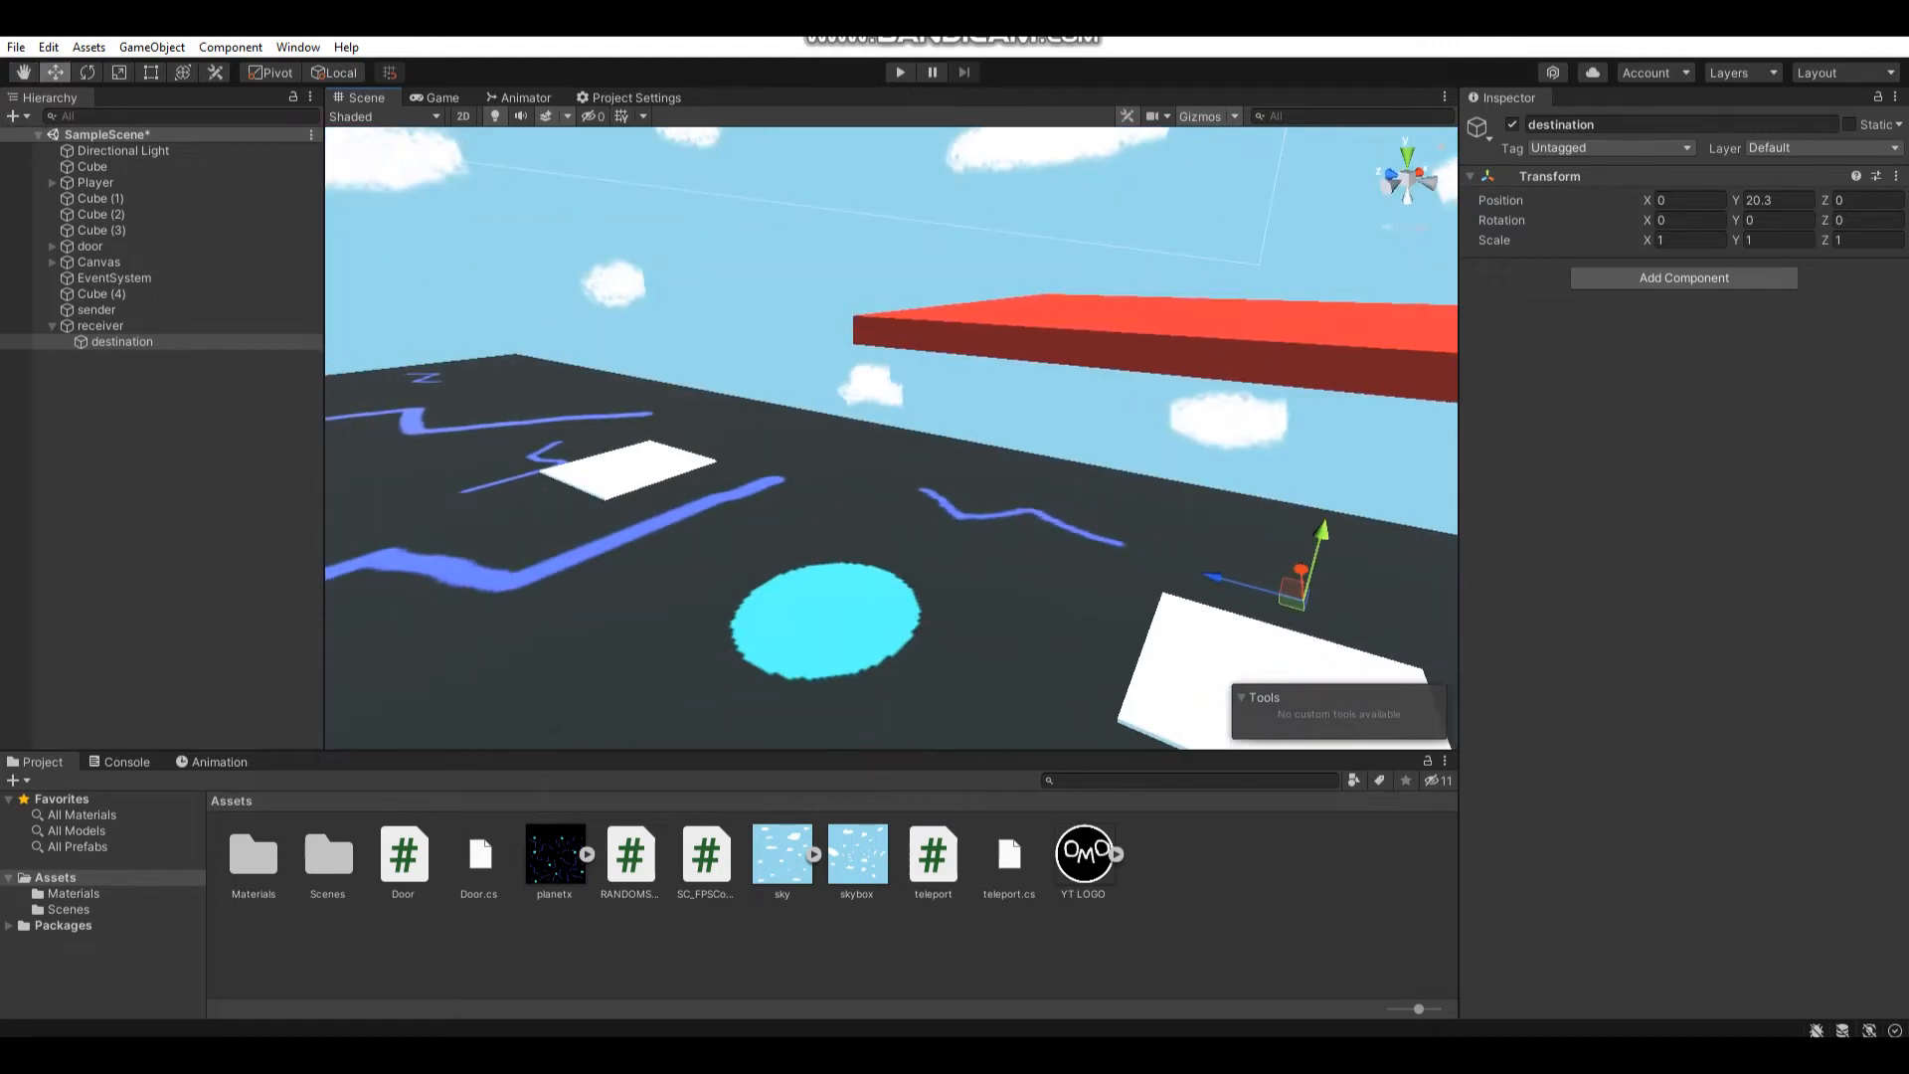
pyautogui.moveTo(896, 448); pyautogui.dragTo(747, 417, button='right')
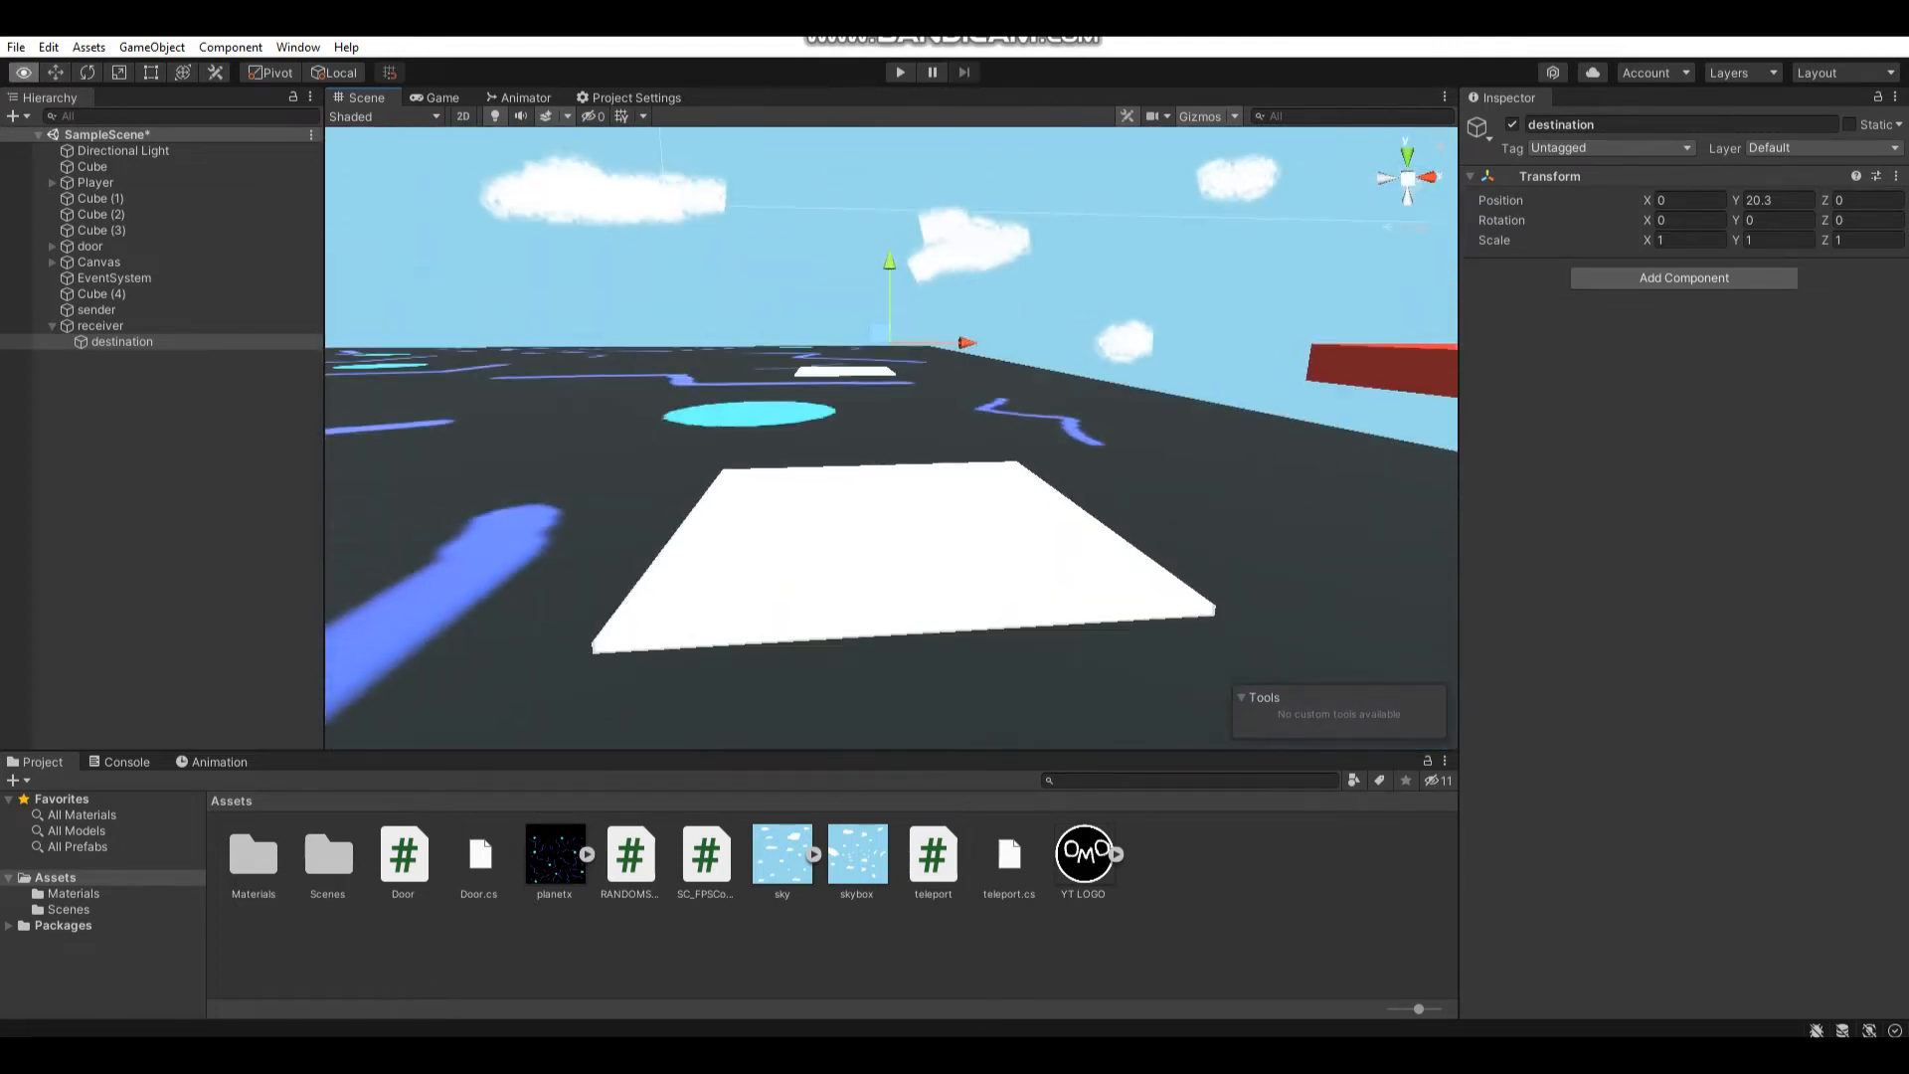
pyautogui.moveTo(895, 447)
pyautogui.mouseDown(button='right')
pyautogui.moveTo(835, 477)
pyautogui.moveTo(865, 433)
pyautogui.moveTo(835, 507)
pyautogui.mouseUp(button='right')
pyautogui.moveTo(894, 448); pyautogui.dragTo(895, 537, button='right')
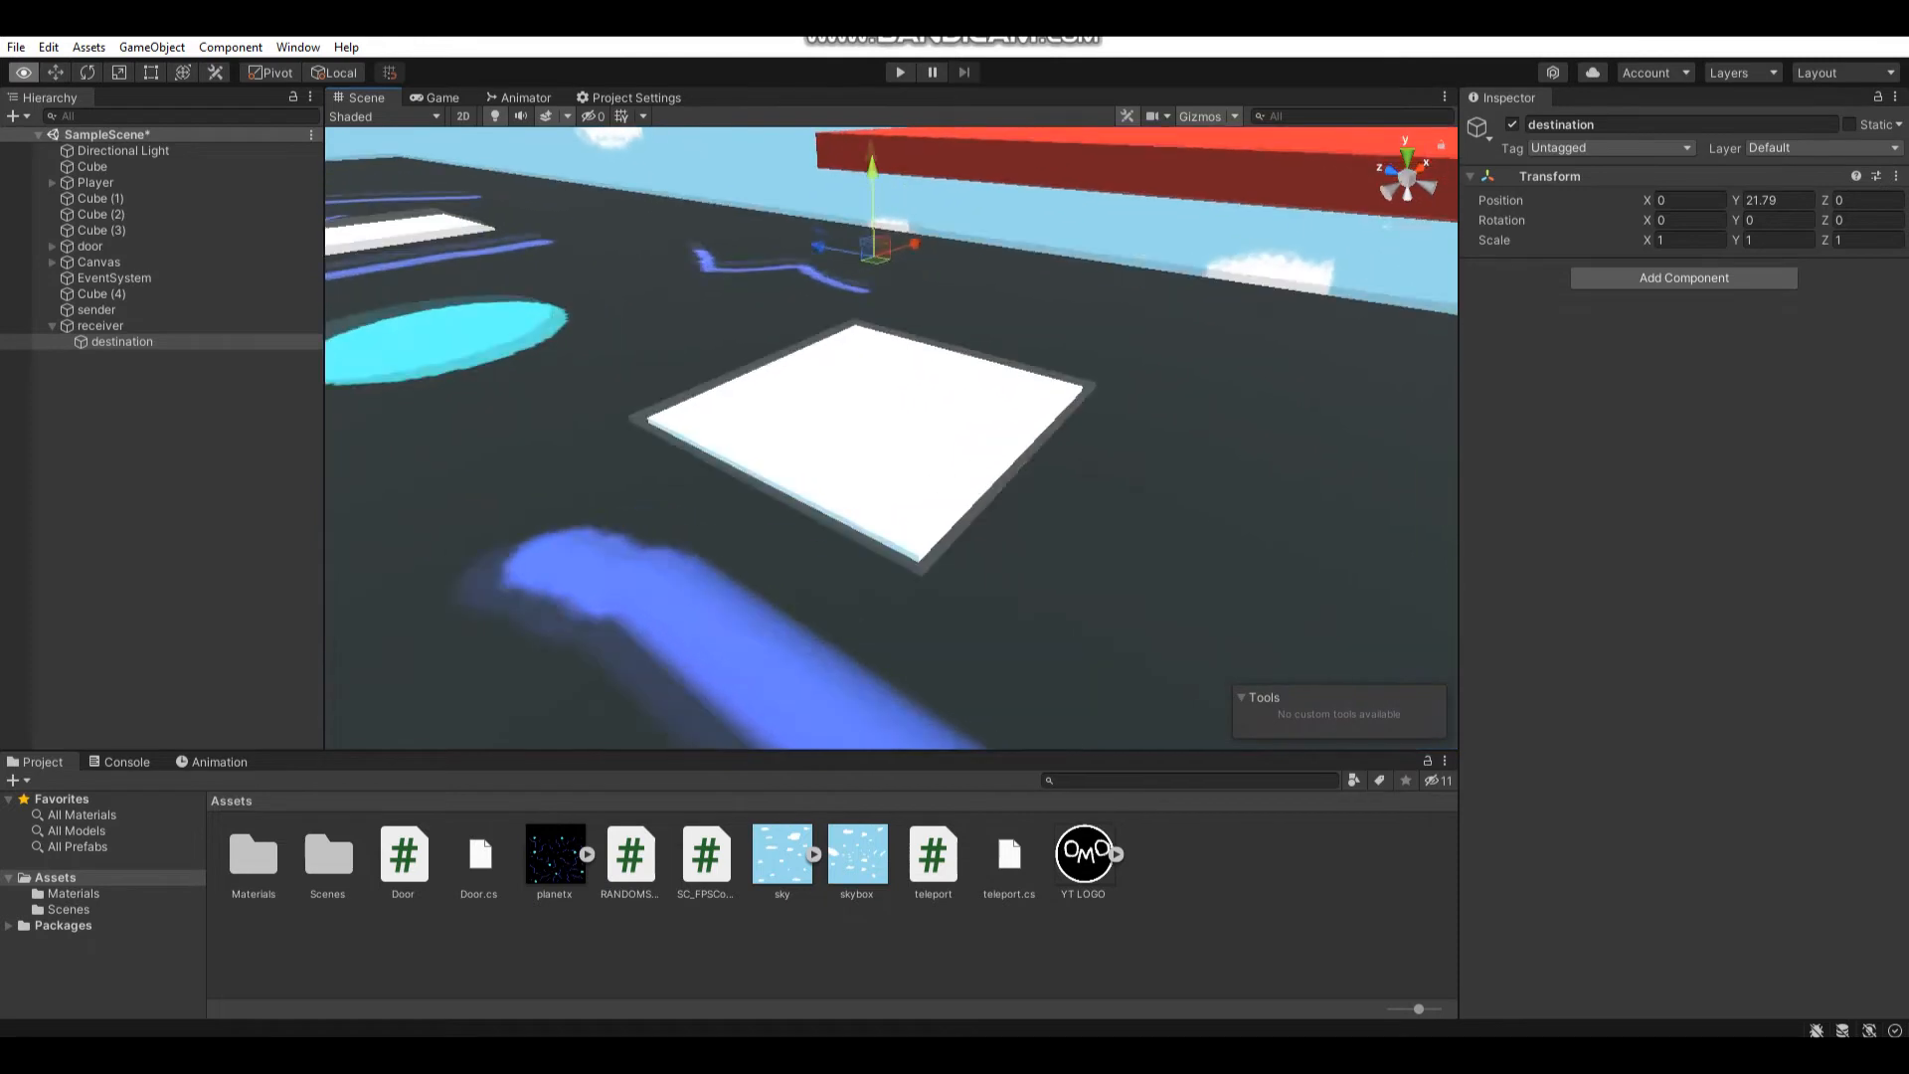
pyautogui.scroll(-3, 896, 447)
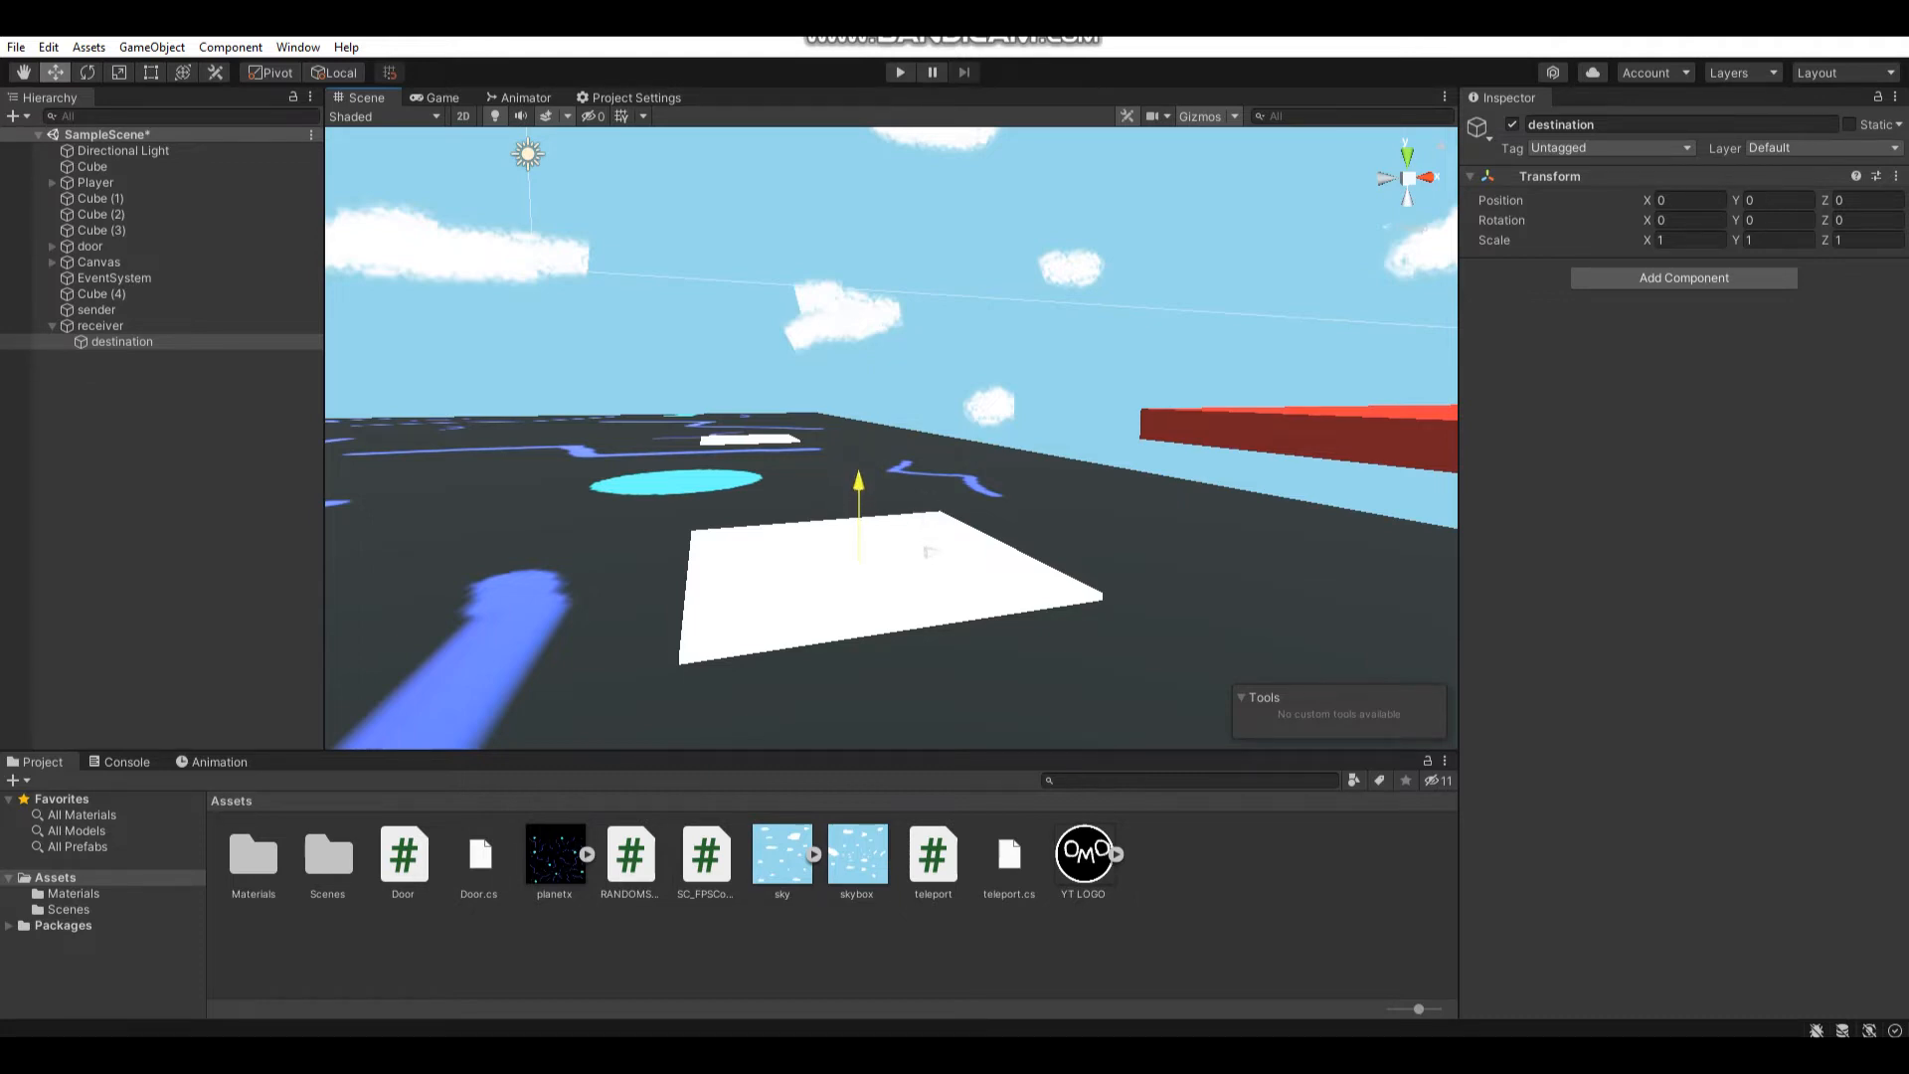
pyautogui.moveTo(894, 388); pyautogui.dragTo(895, 299, button='right')
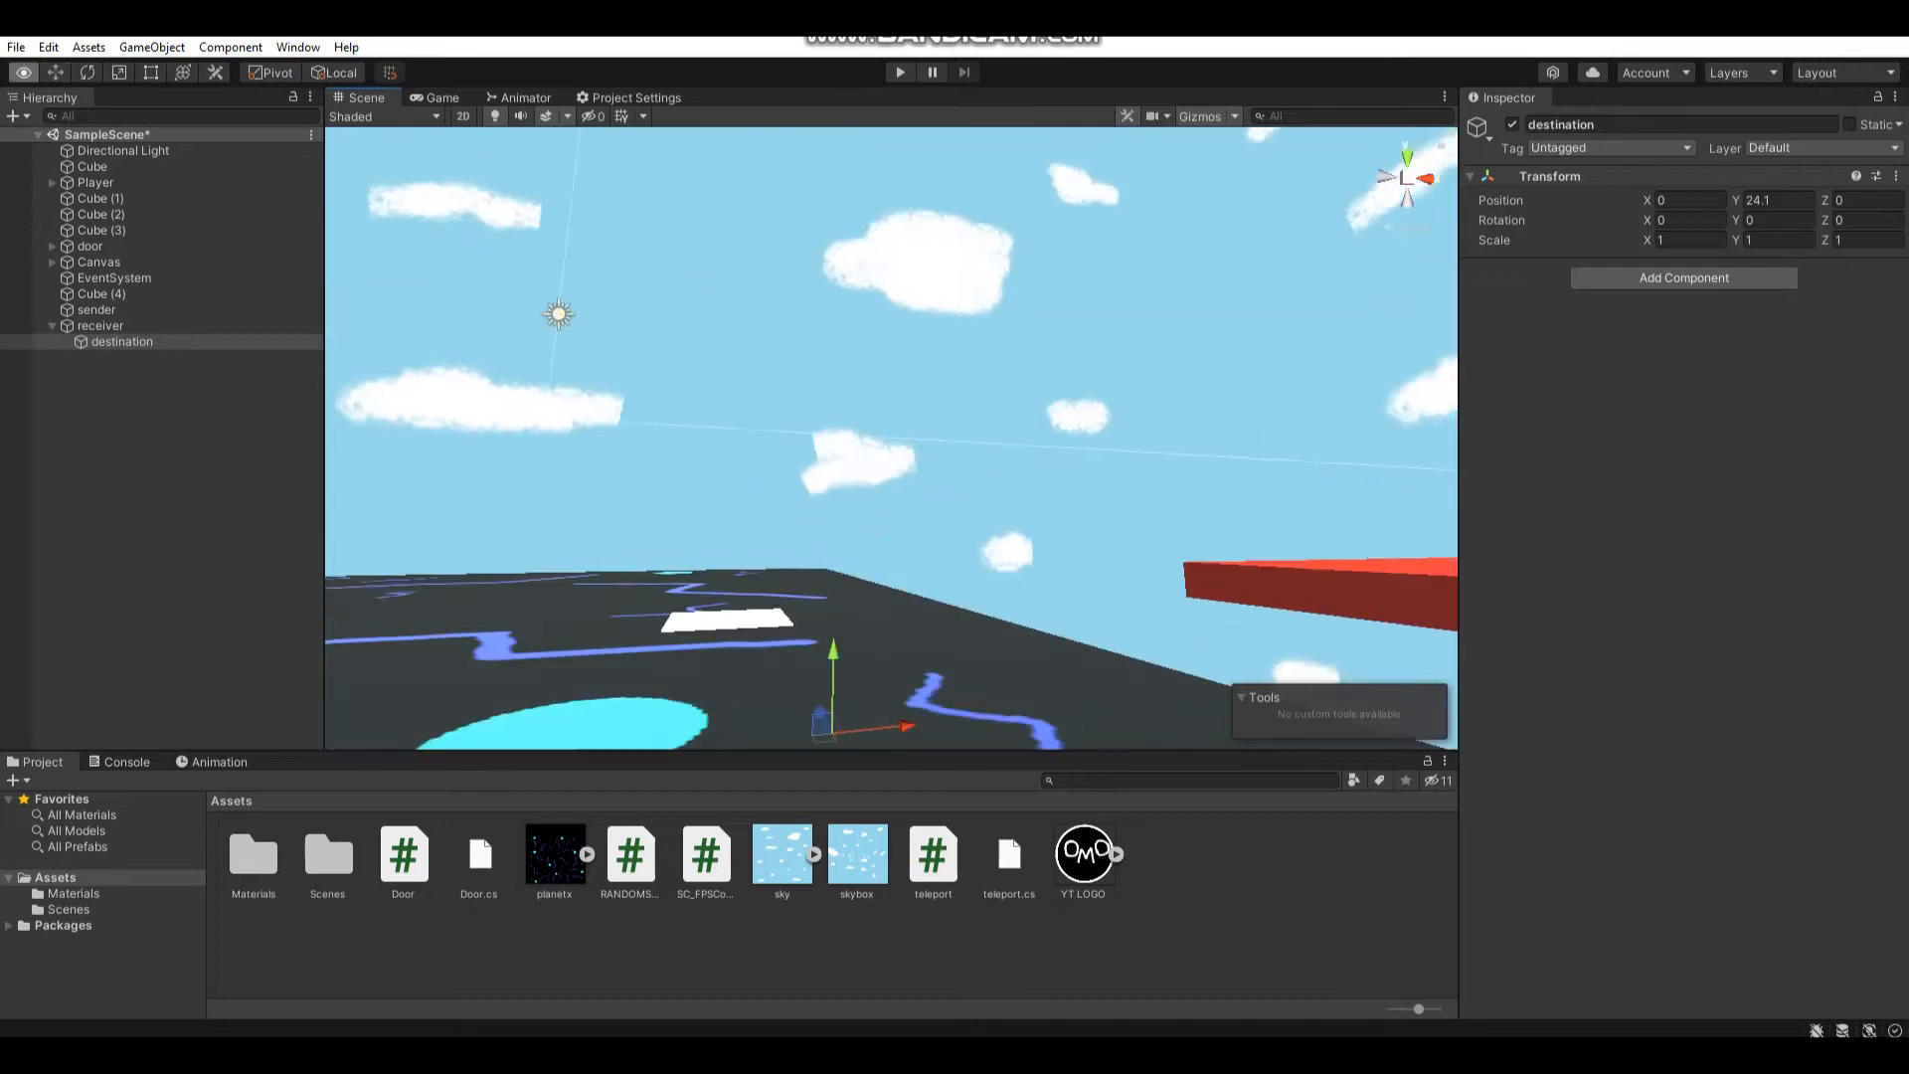
pyautogui.scroll(1, 895, 447)
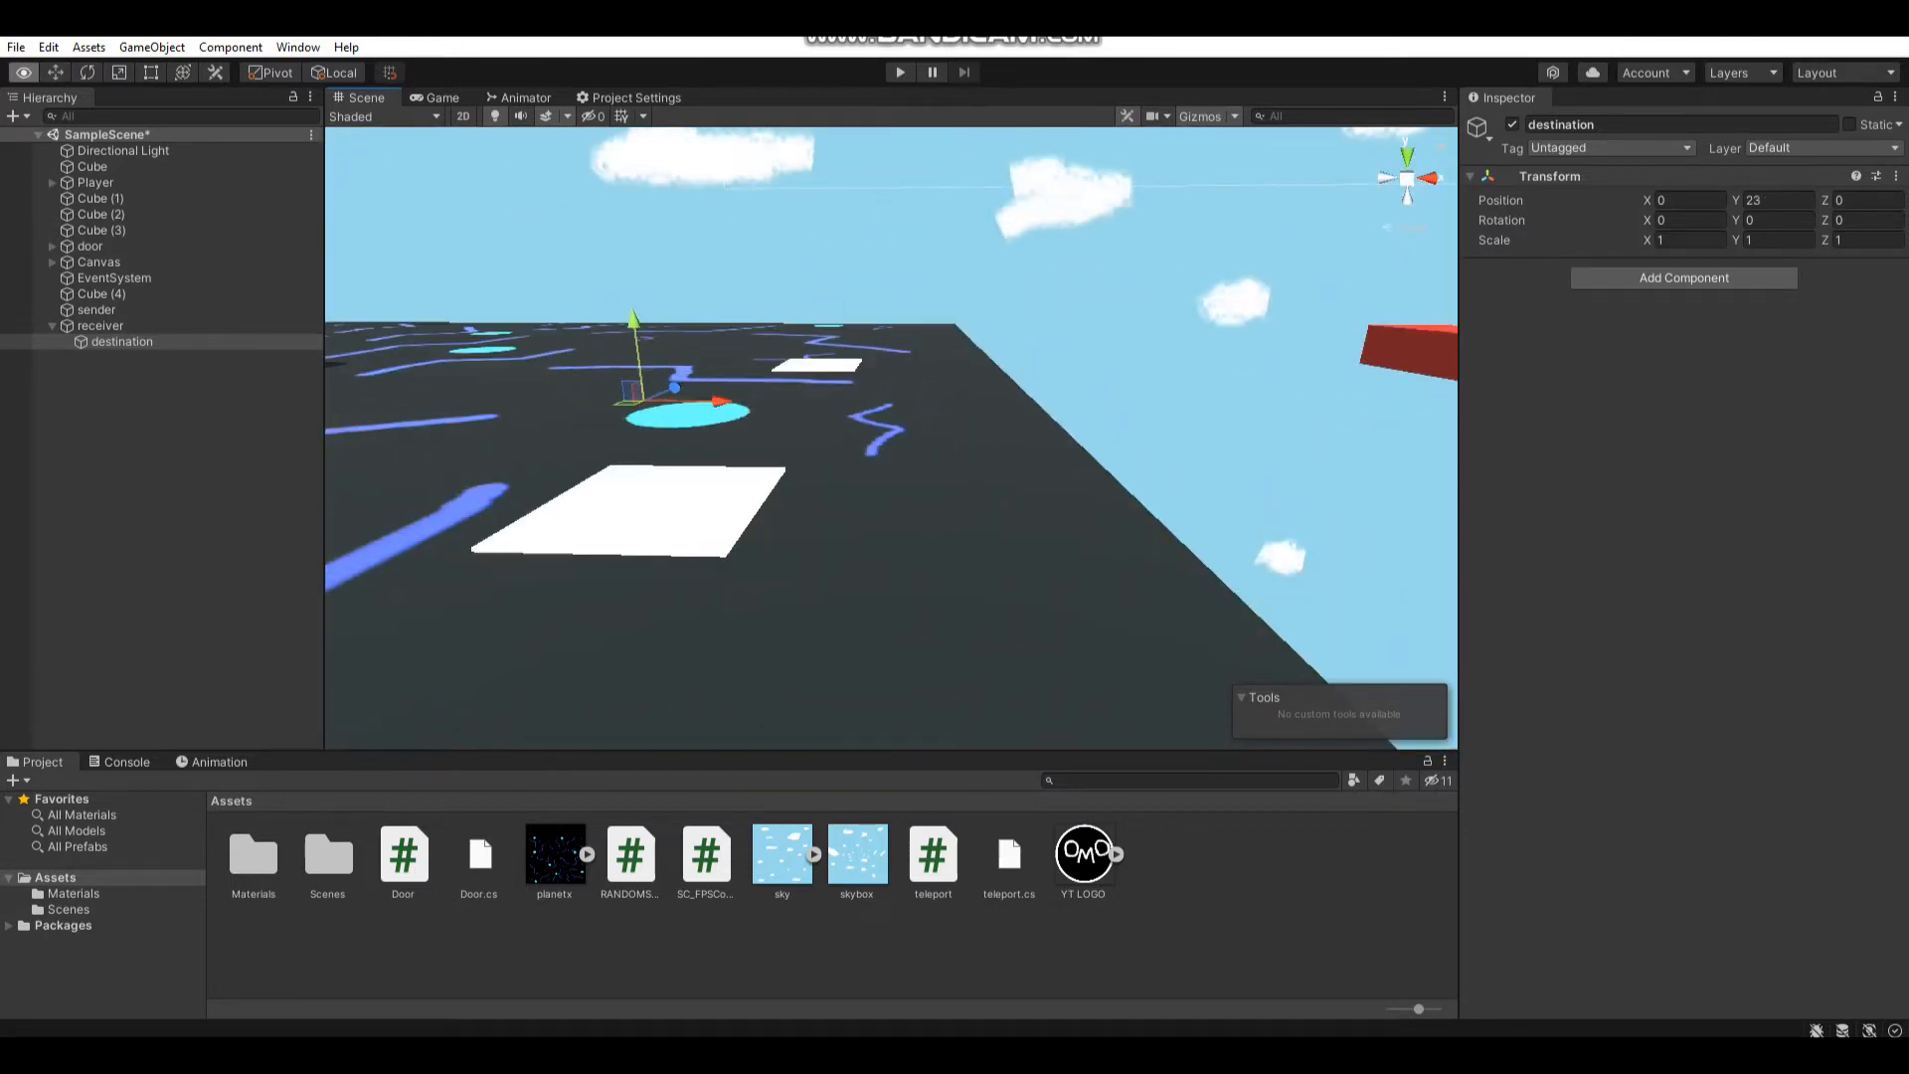
pyautogui.moveTo(896, 448); pyautogui.dragTo(746, 447, button='right')
pyautogui.click(747, 358)
# Duplicate the sender and receiver pads and move both copies onto the red platform
pyautogui.moveTo(896, 447); pyautogui.dragTo(671, 373, button='right')
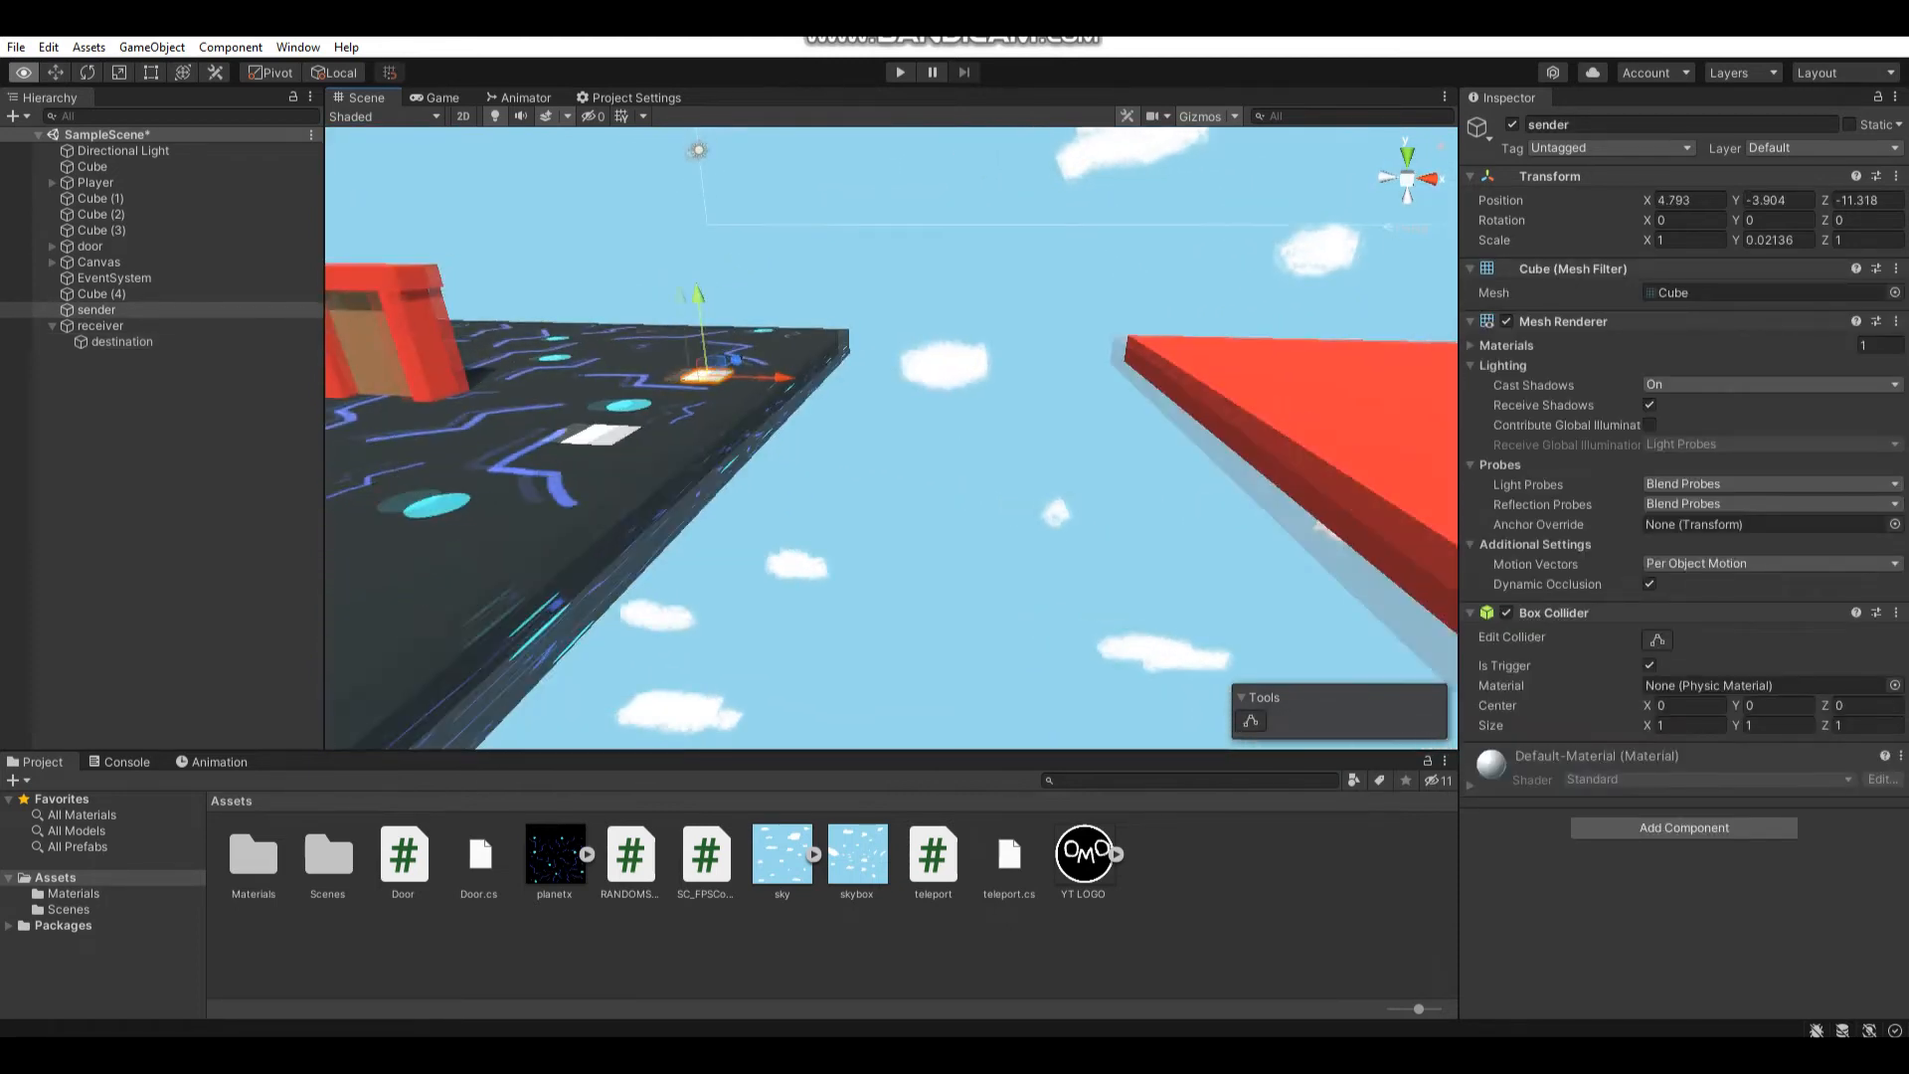
pyautogui.hotkey('ctrl', 'd')
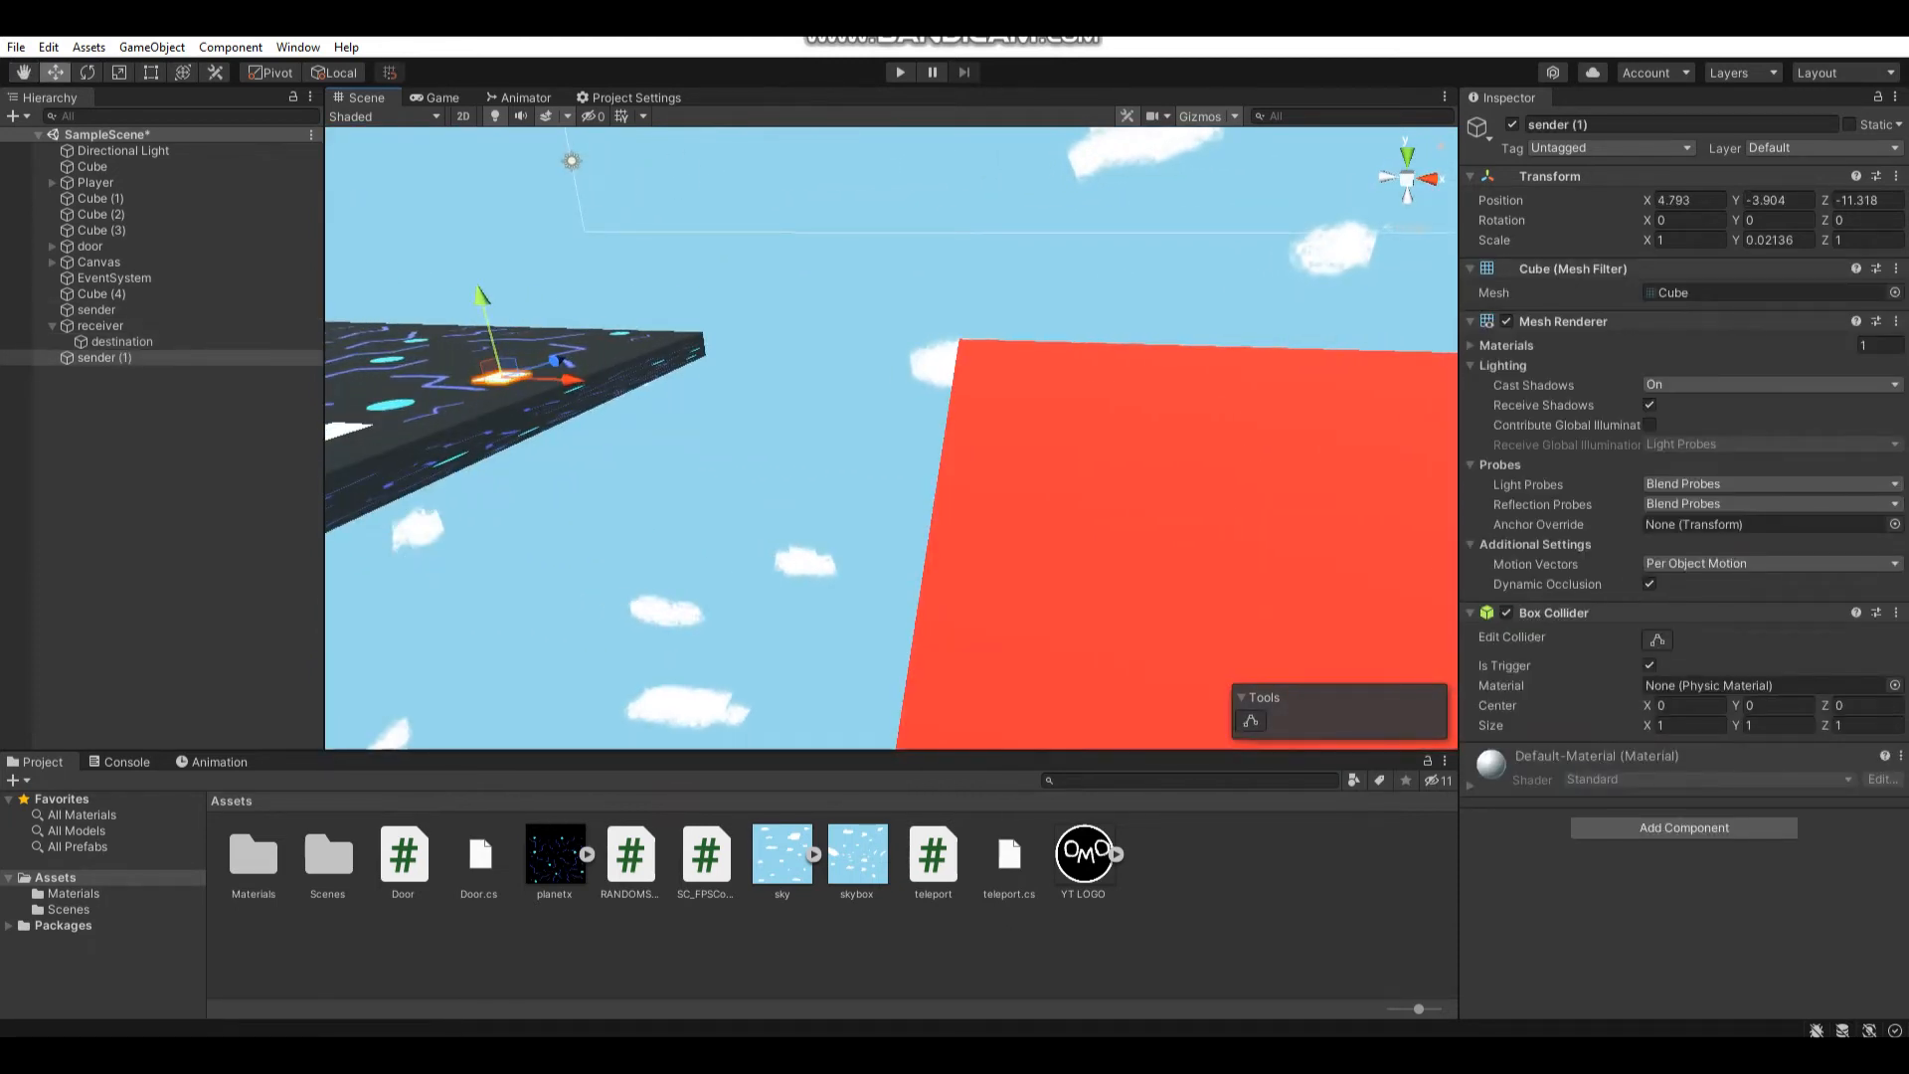
pyautogui.moveTo(575, 380); pyautogui.dragTo(1133, 403)
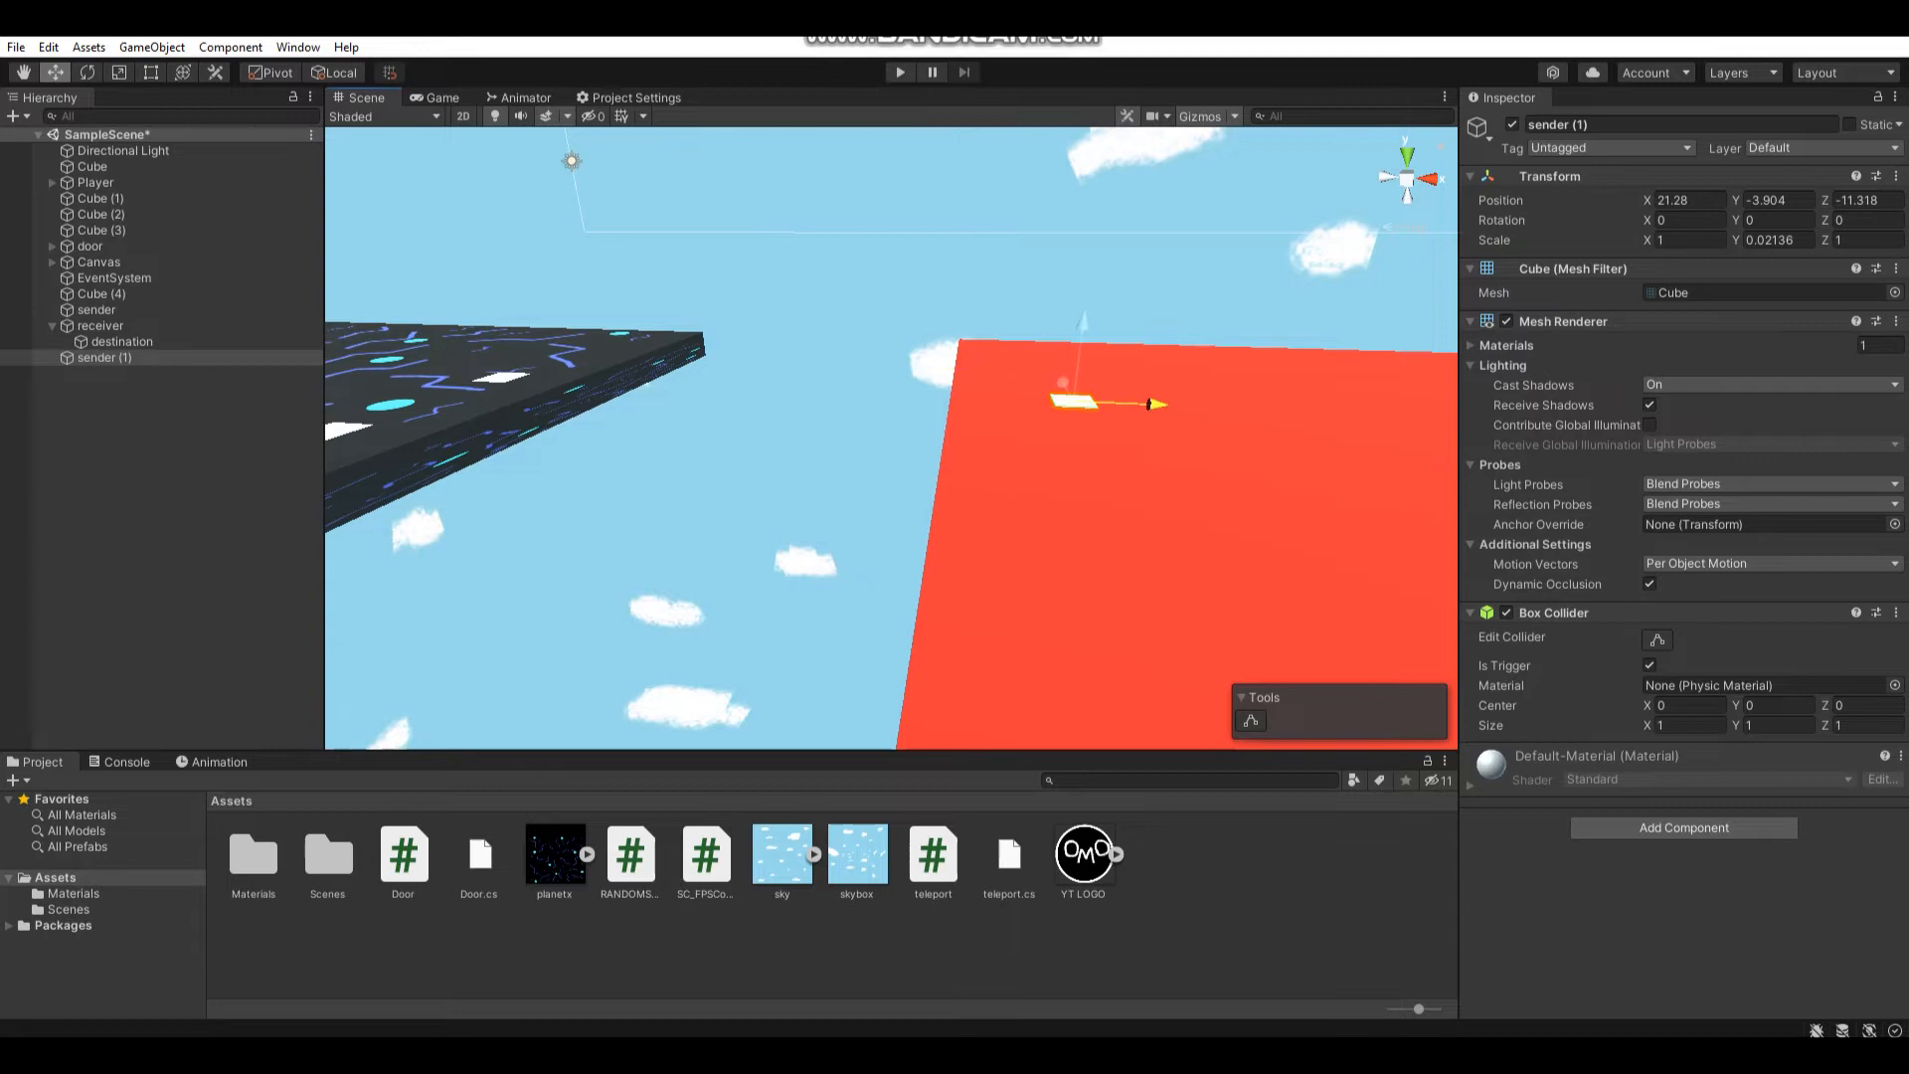
pyautogui.click(100, 325)
pyautogui.moveTo(896, 448); pyautogui.dragTo(879, 463, button='right')
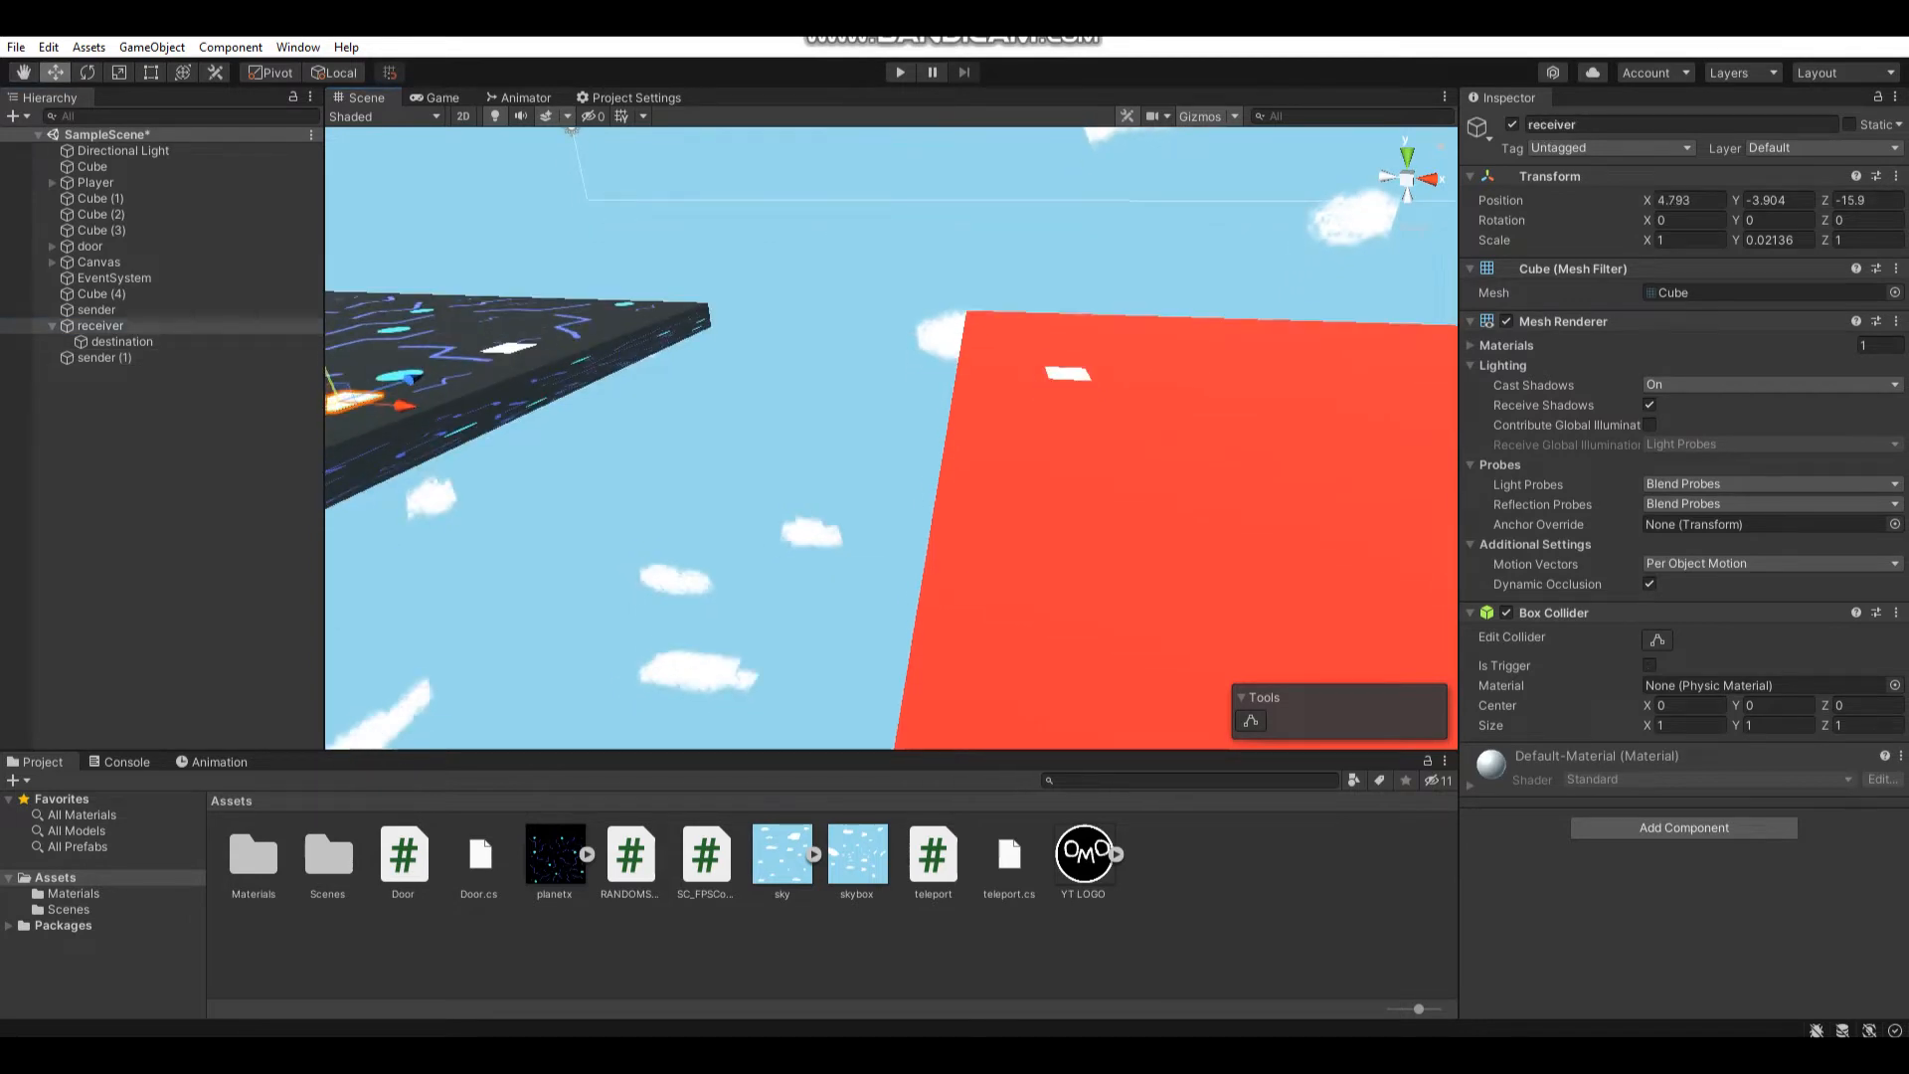
pyautogui.hotkey('ctrl', 'd')
pyautogui.moveTo(402, 404); pyautogui.dragTo(1170, 452)
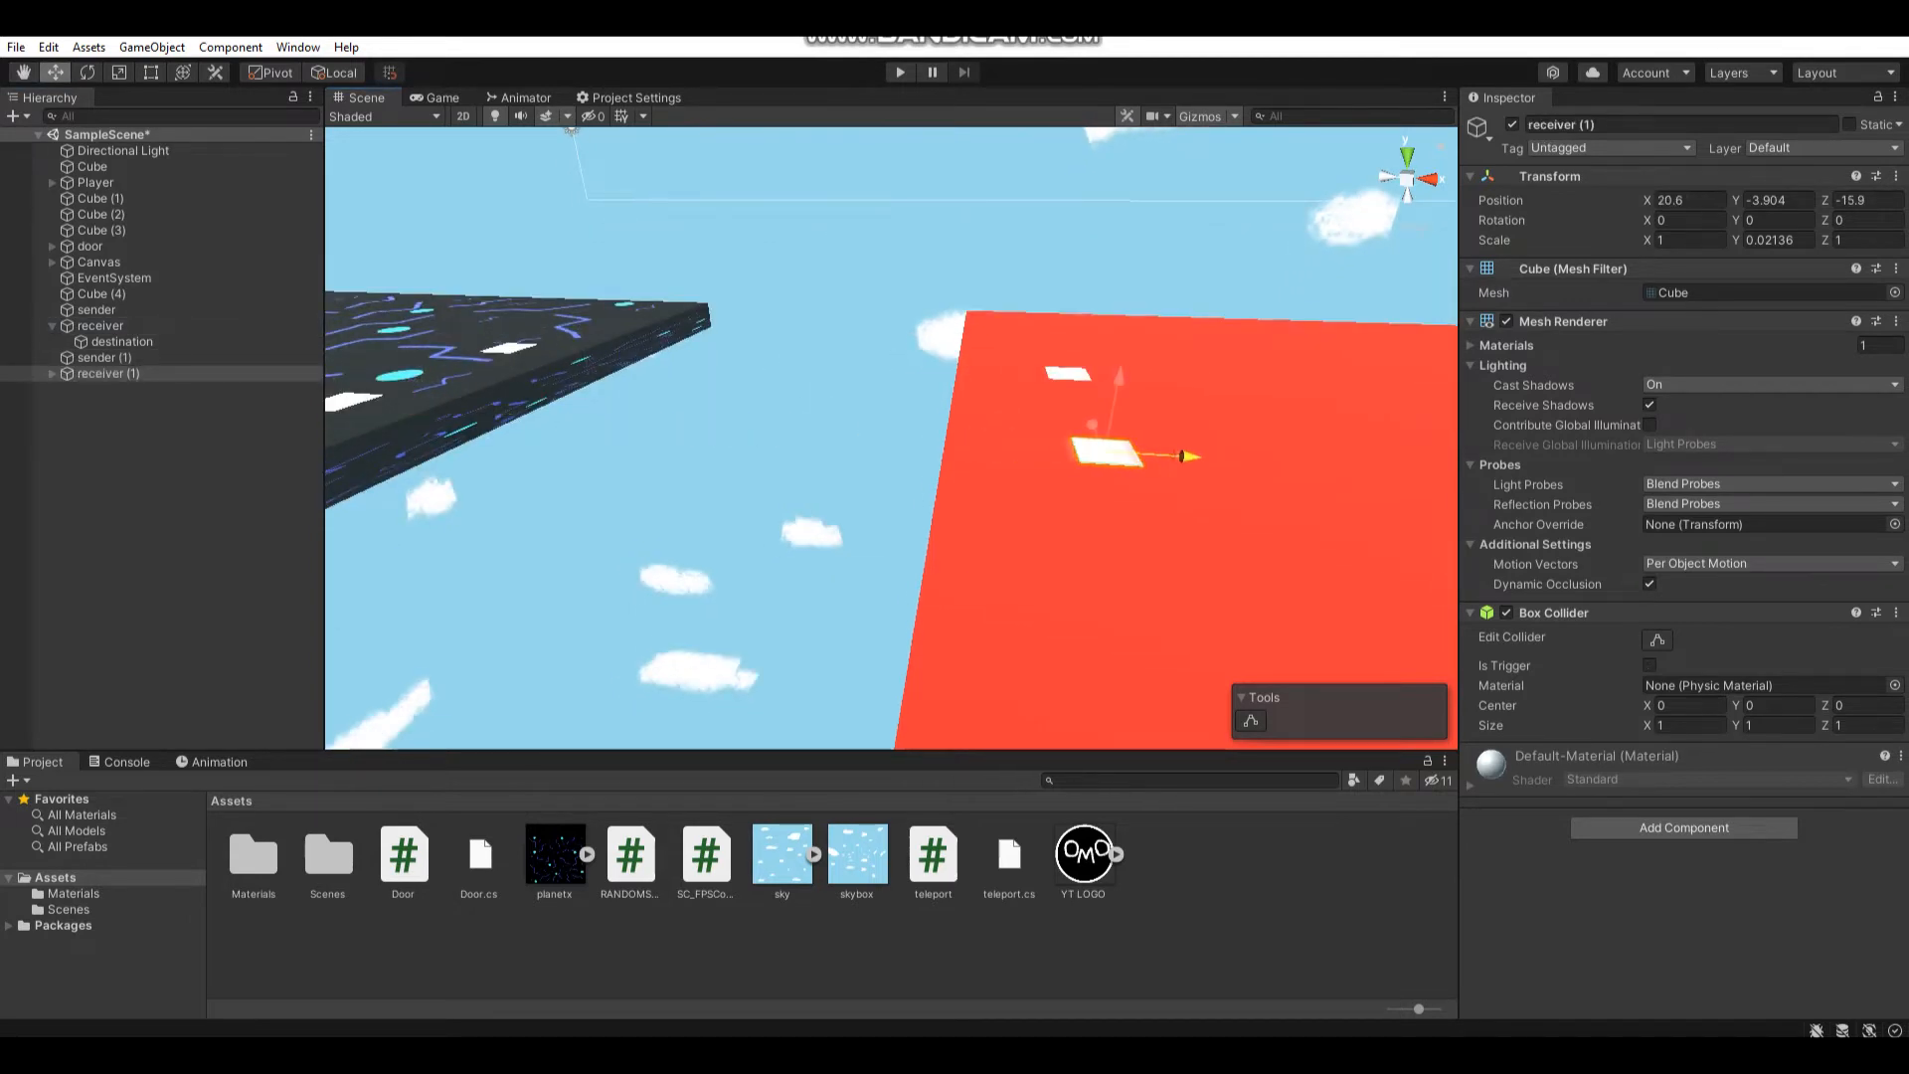
# Fly around the platforms to inspect the new pads, then switch to the code editor
pyautogui.moveTo(1169, 451)
pyautogui.mouseDown(button='right')
pyautogui.moveTo(896, 449)
pyautogui.moveTo(746, 478)
pyautogui.mouseUp(button='right')
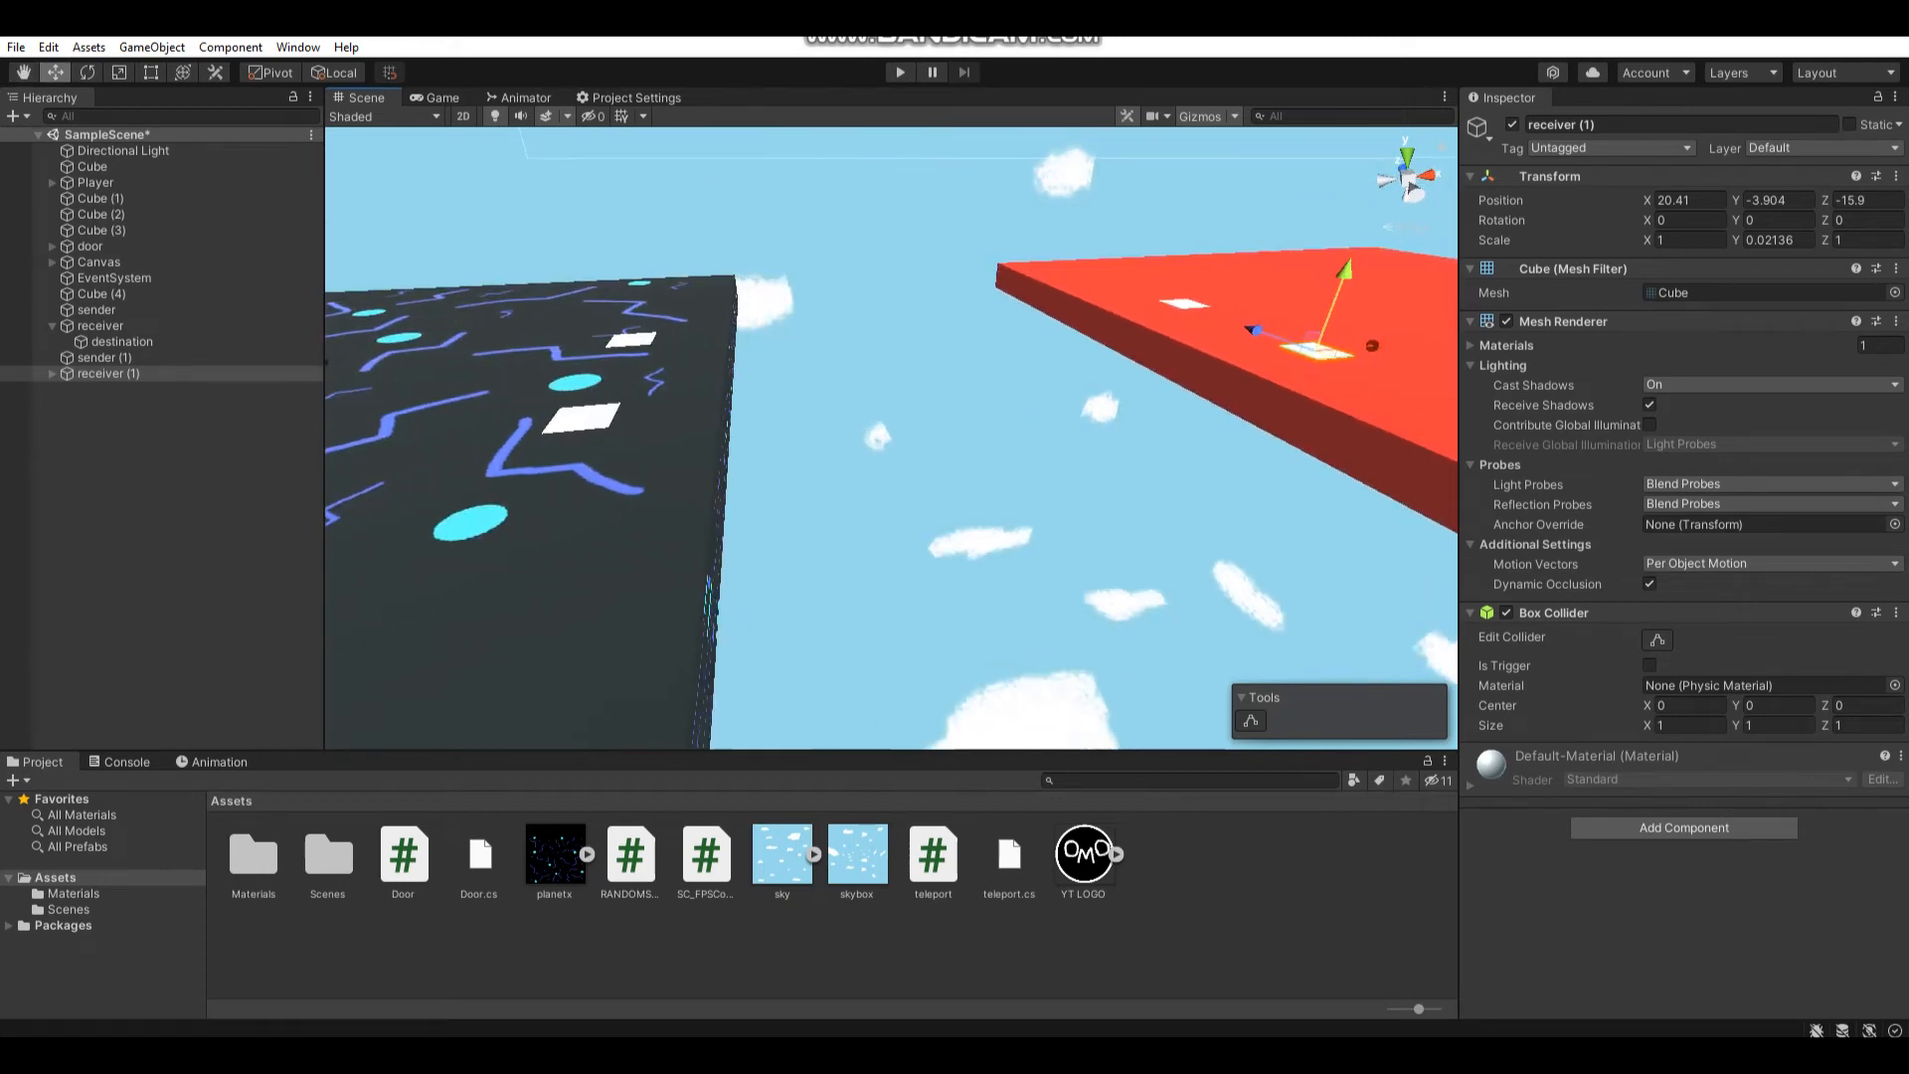
pyautogui.moveTo(895, 448); pyautogui.dragTo(835, 508, button='right')
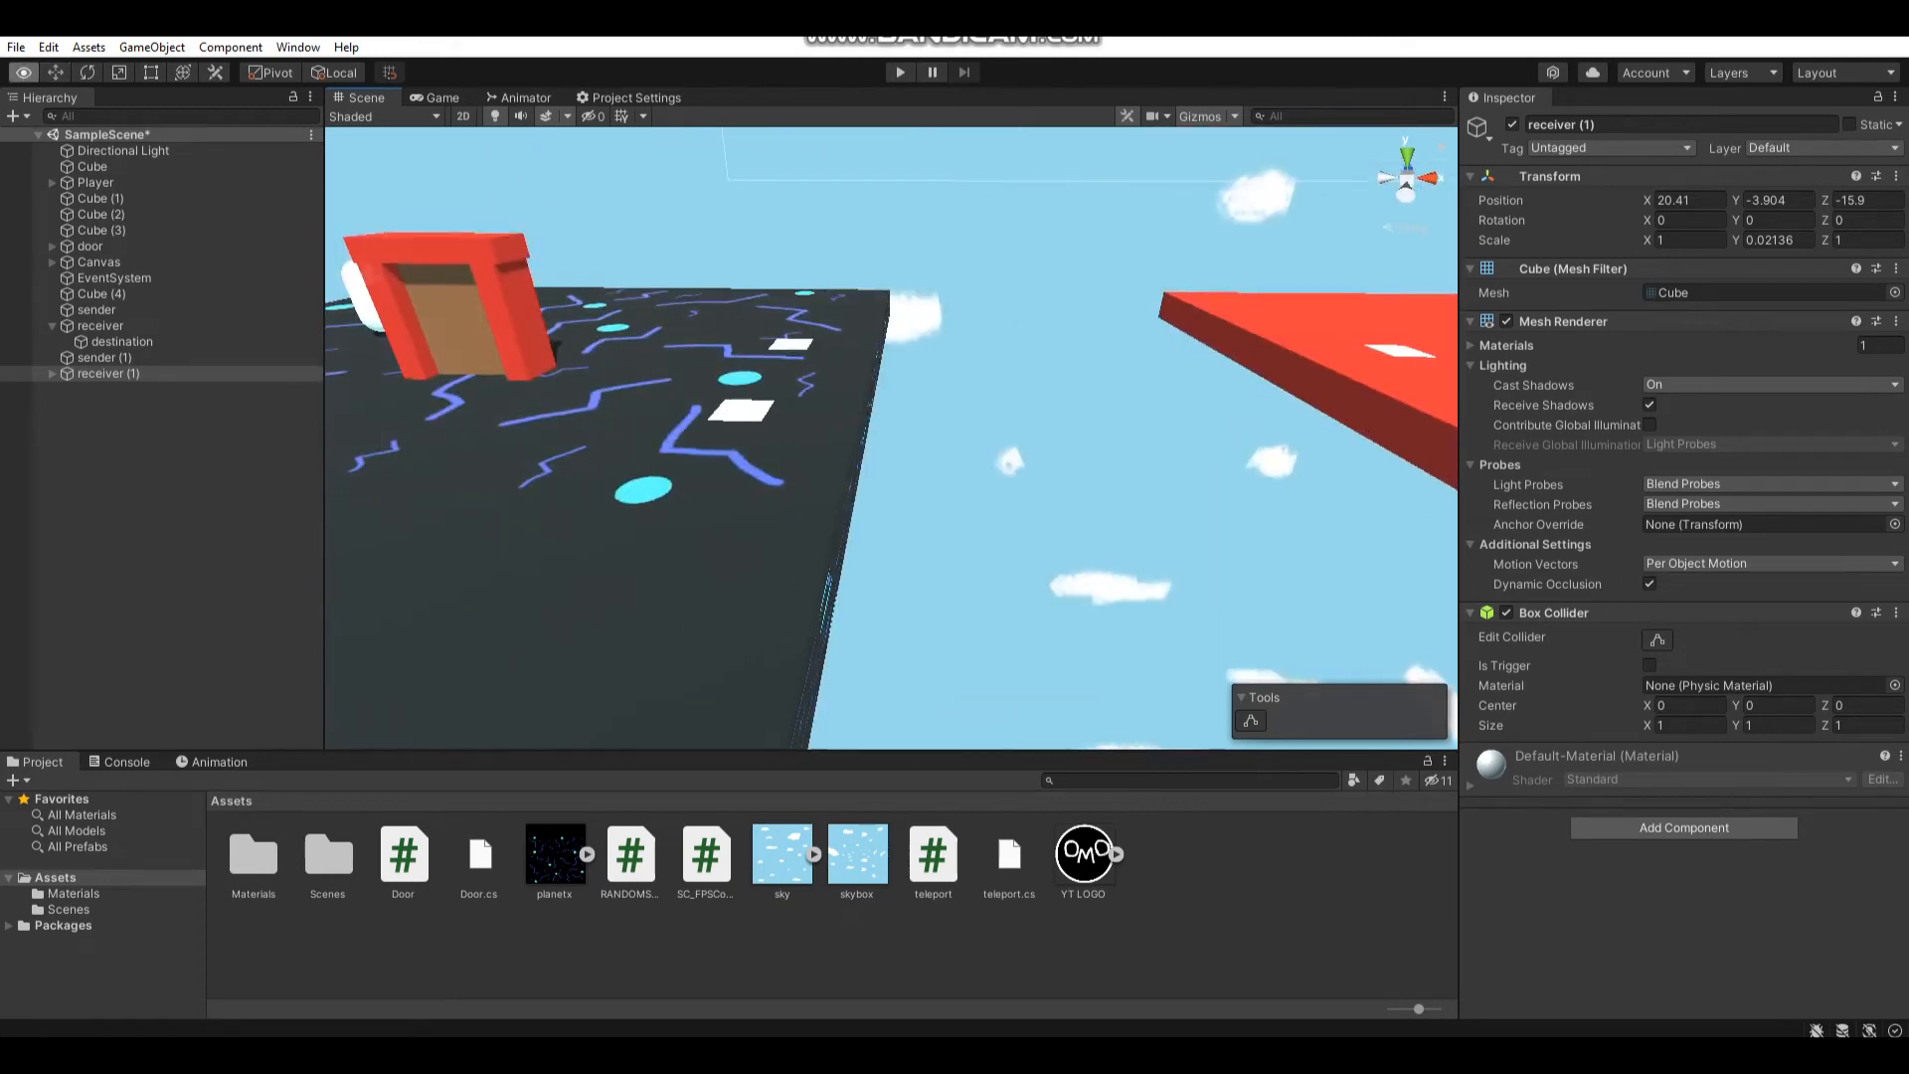
pyautogui.moveTo(895, 447); pyautogui.dragTo(775, 492, button='right')
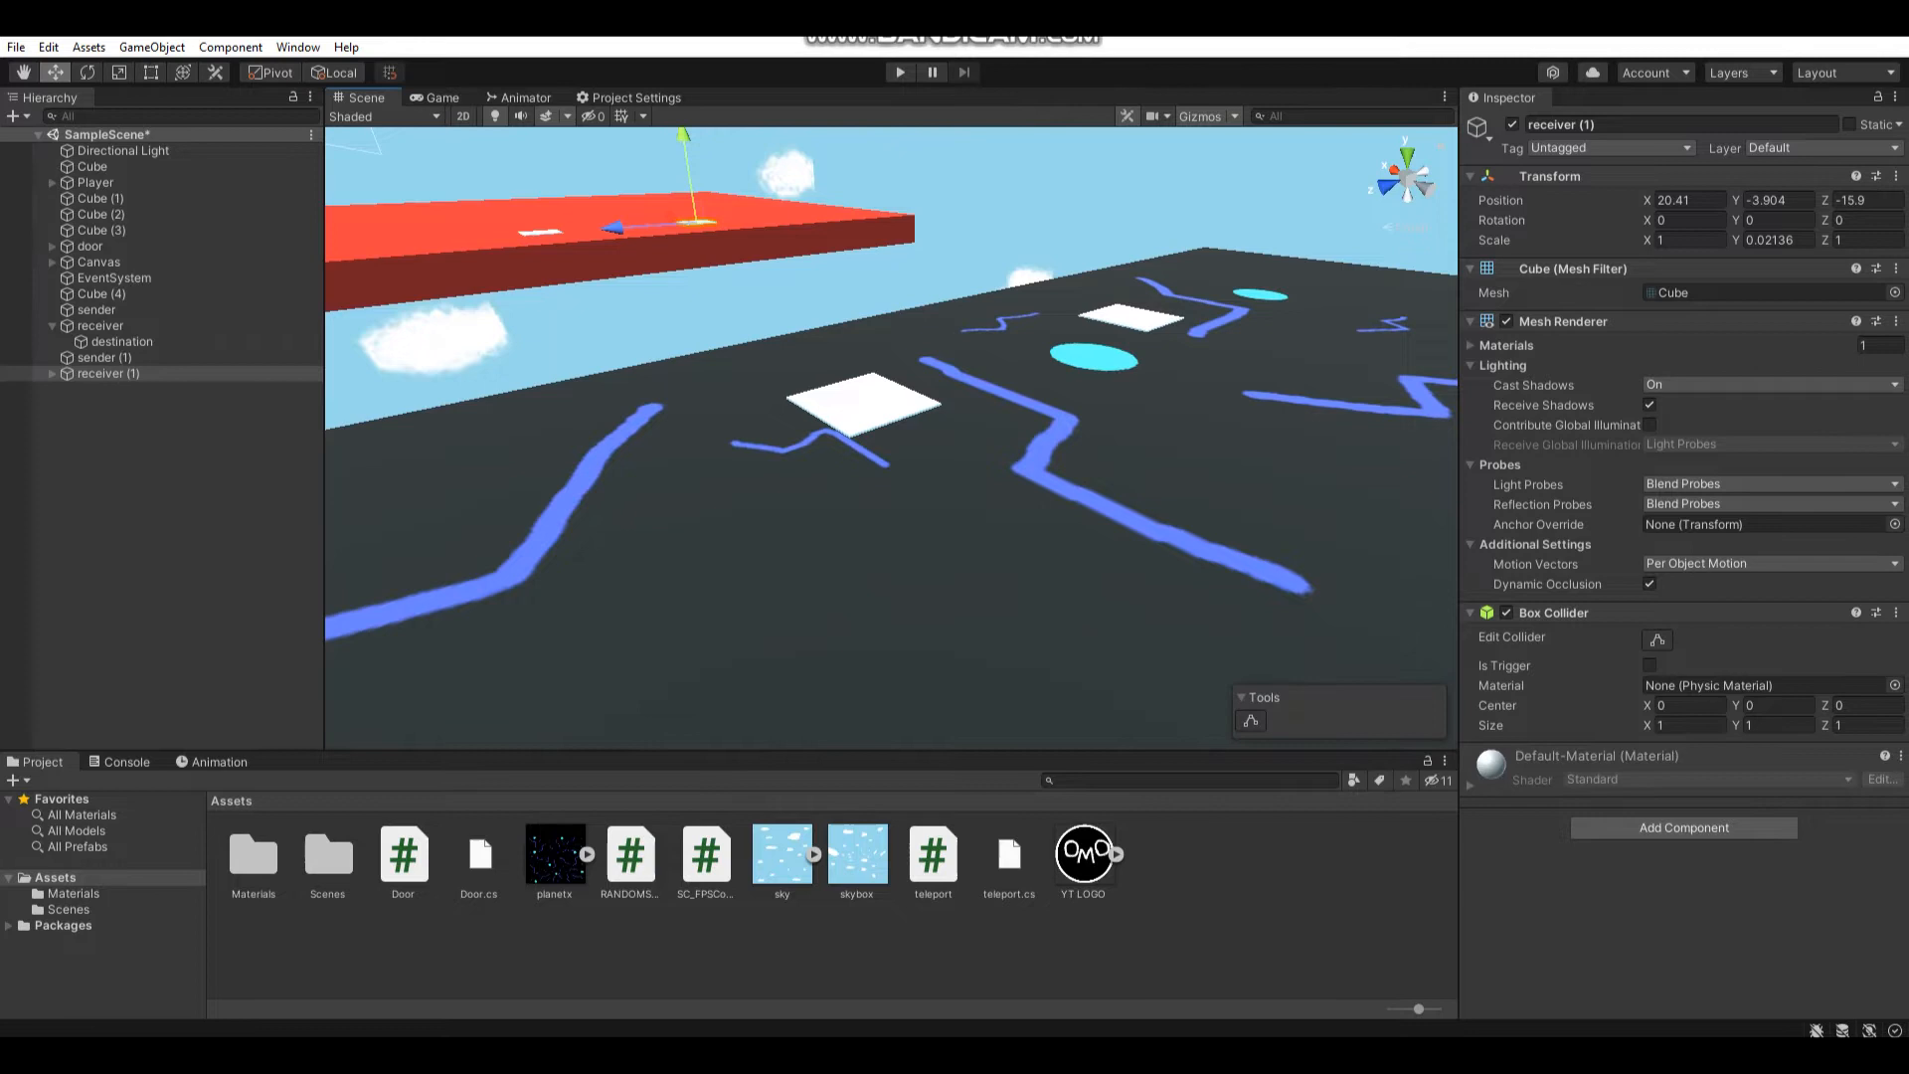
pyautogui.moveTo(895, 448); pyautogui.dragTo(777, 507, button='right')
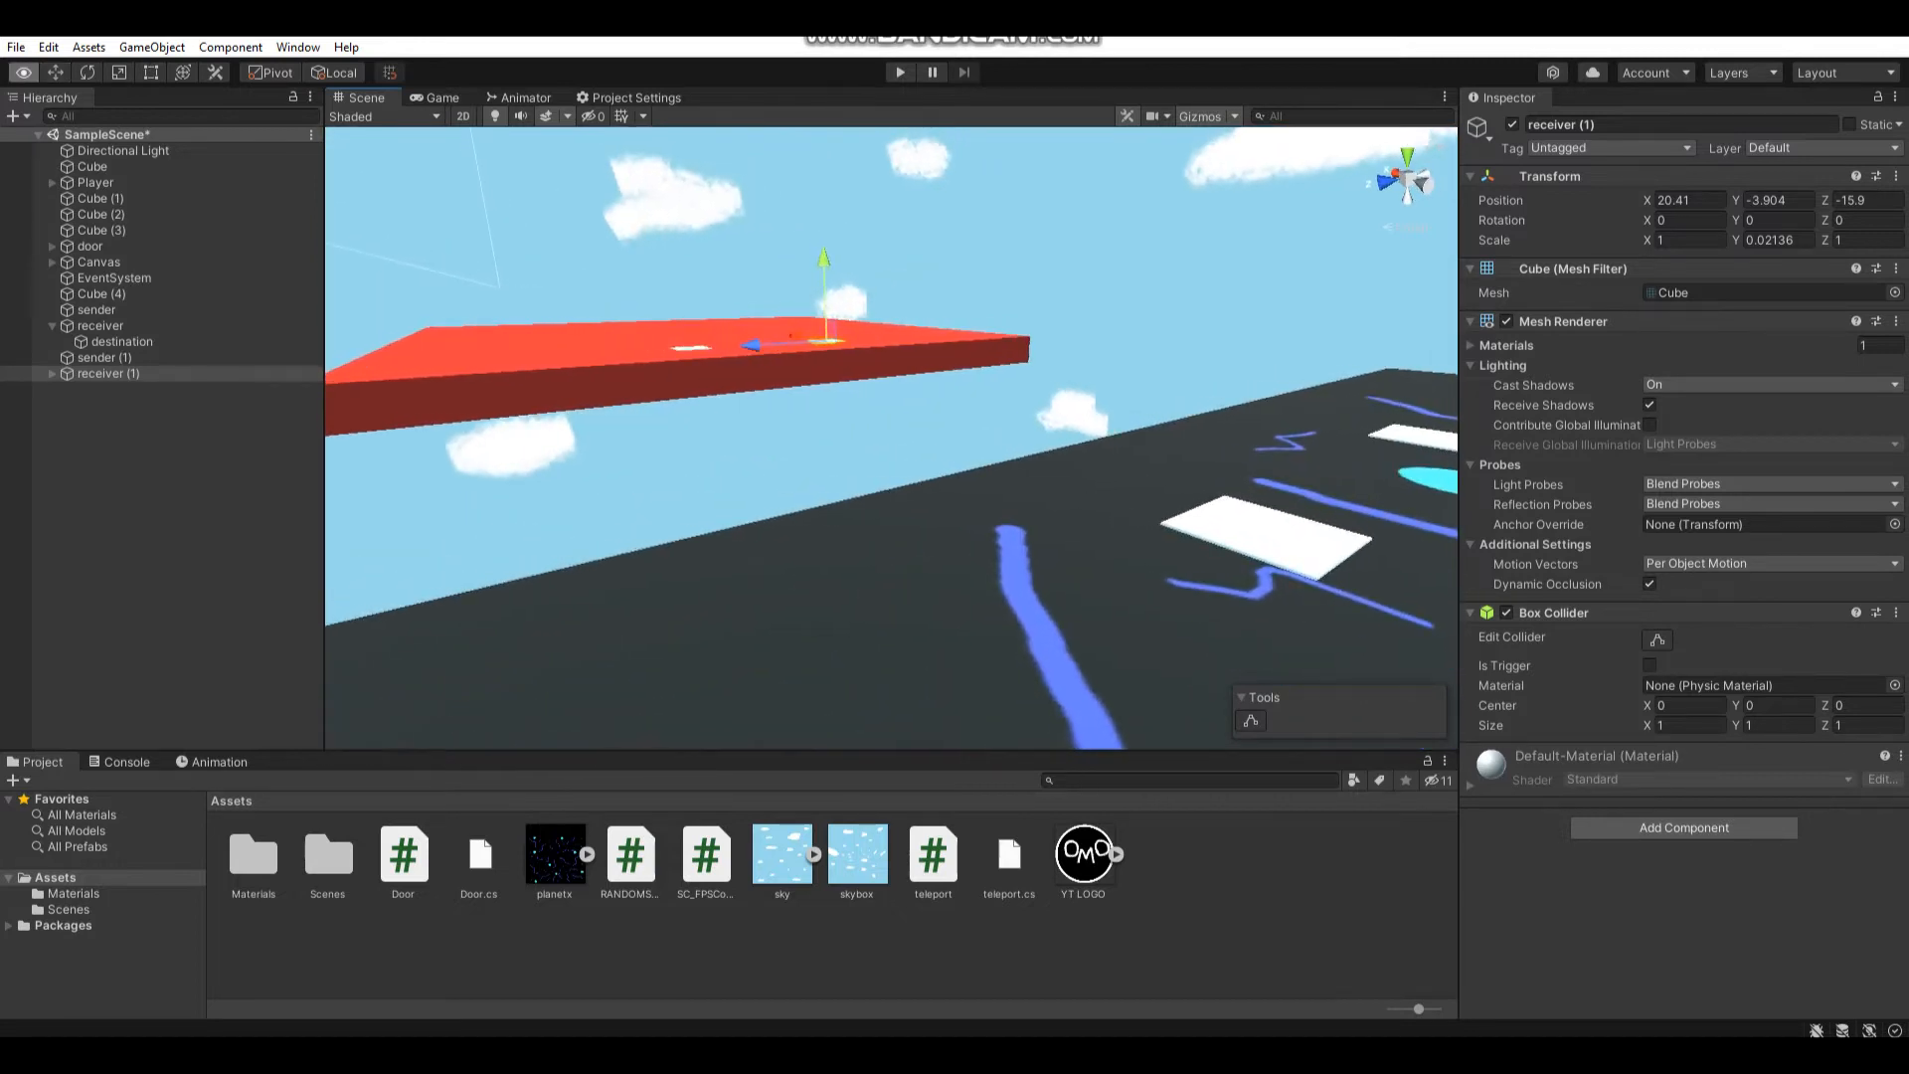
pyautogui.moveTo(895, 447); pyautogui.dragTo(807, 493, button='right')
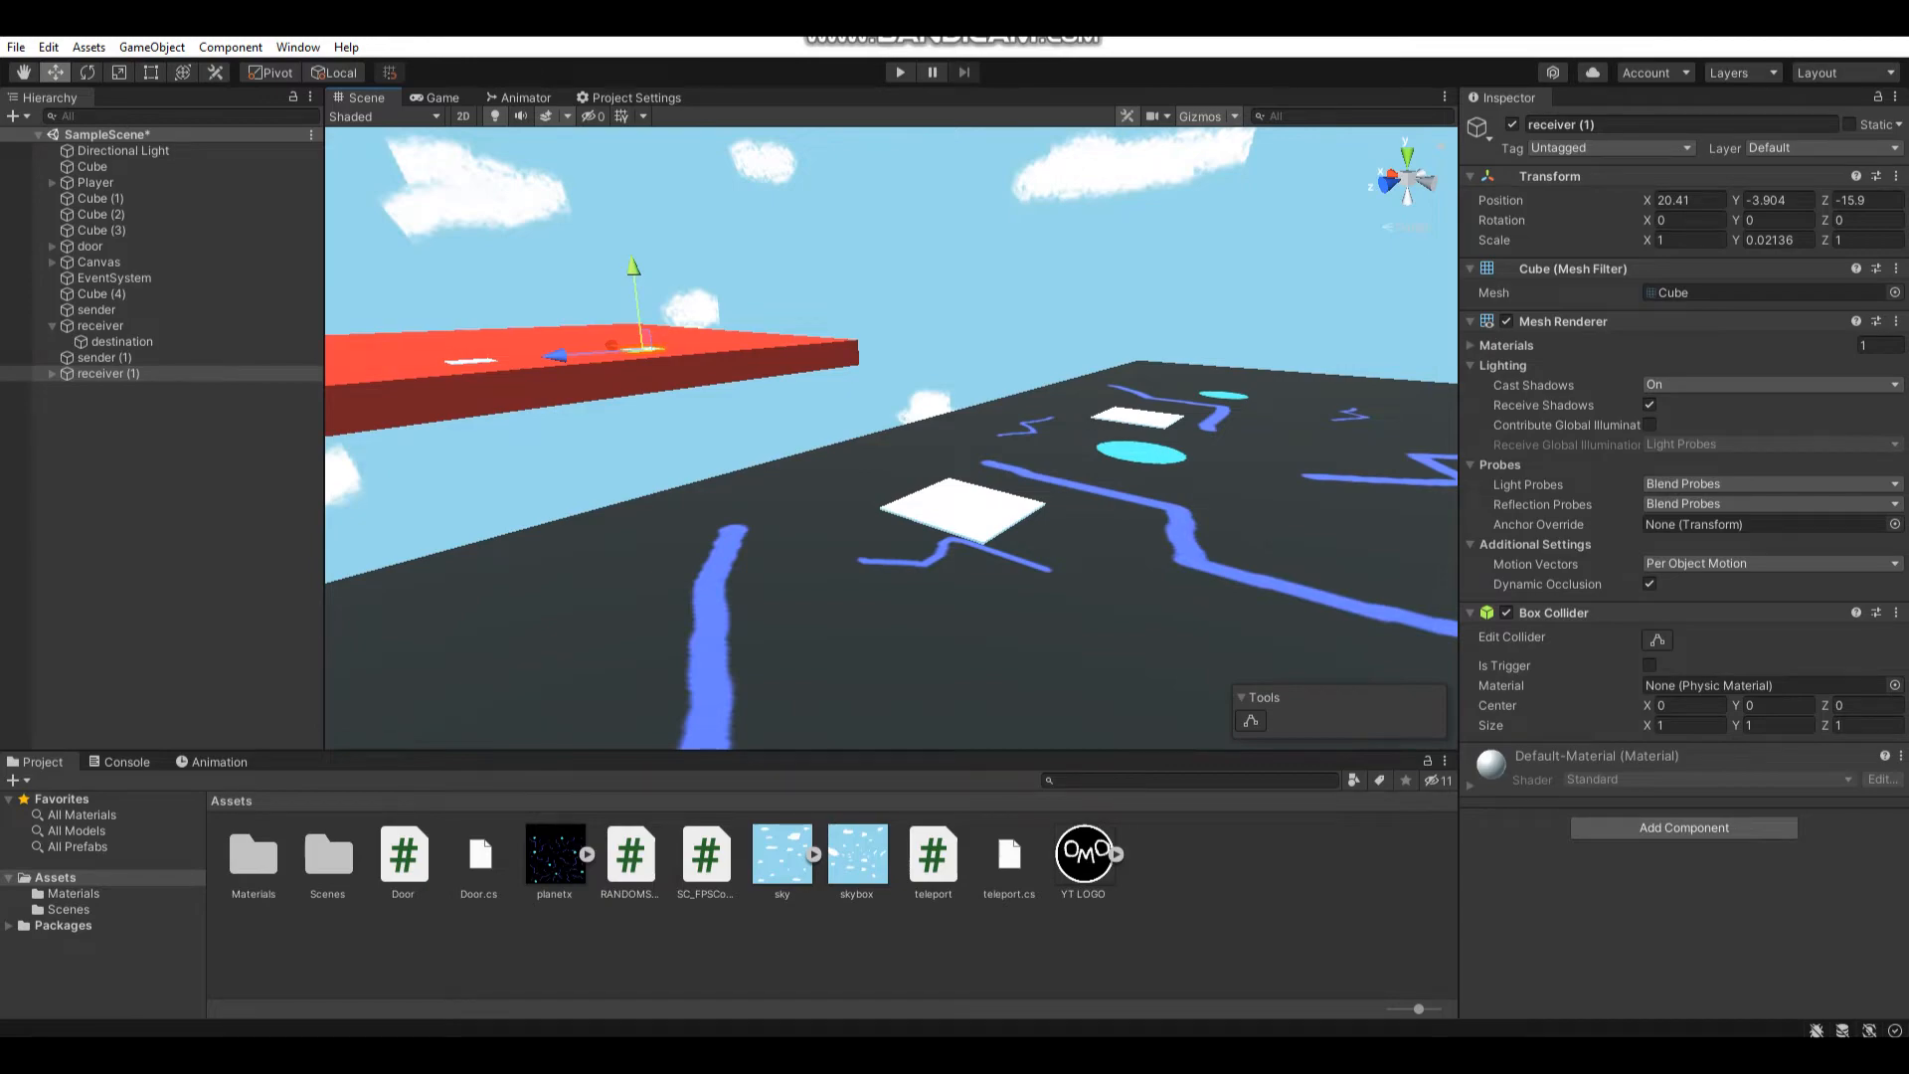
pyautogui.hotkey('alt', 'Tab')
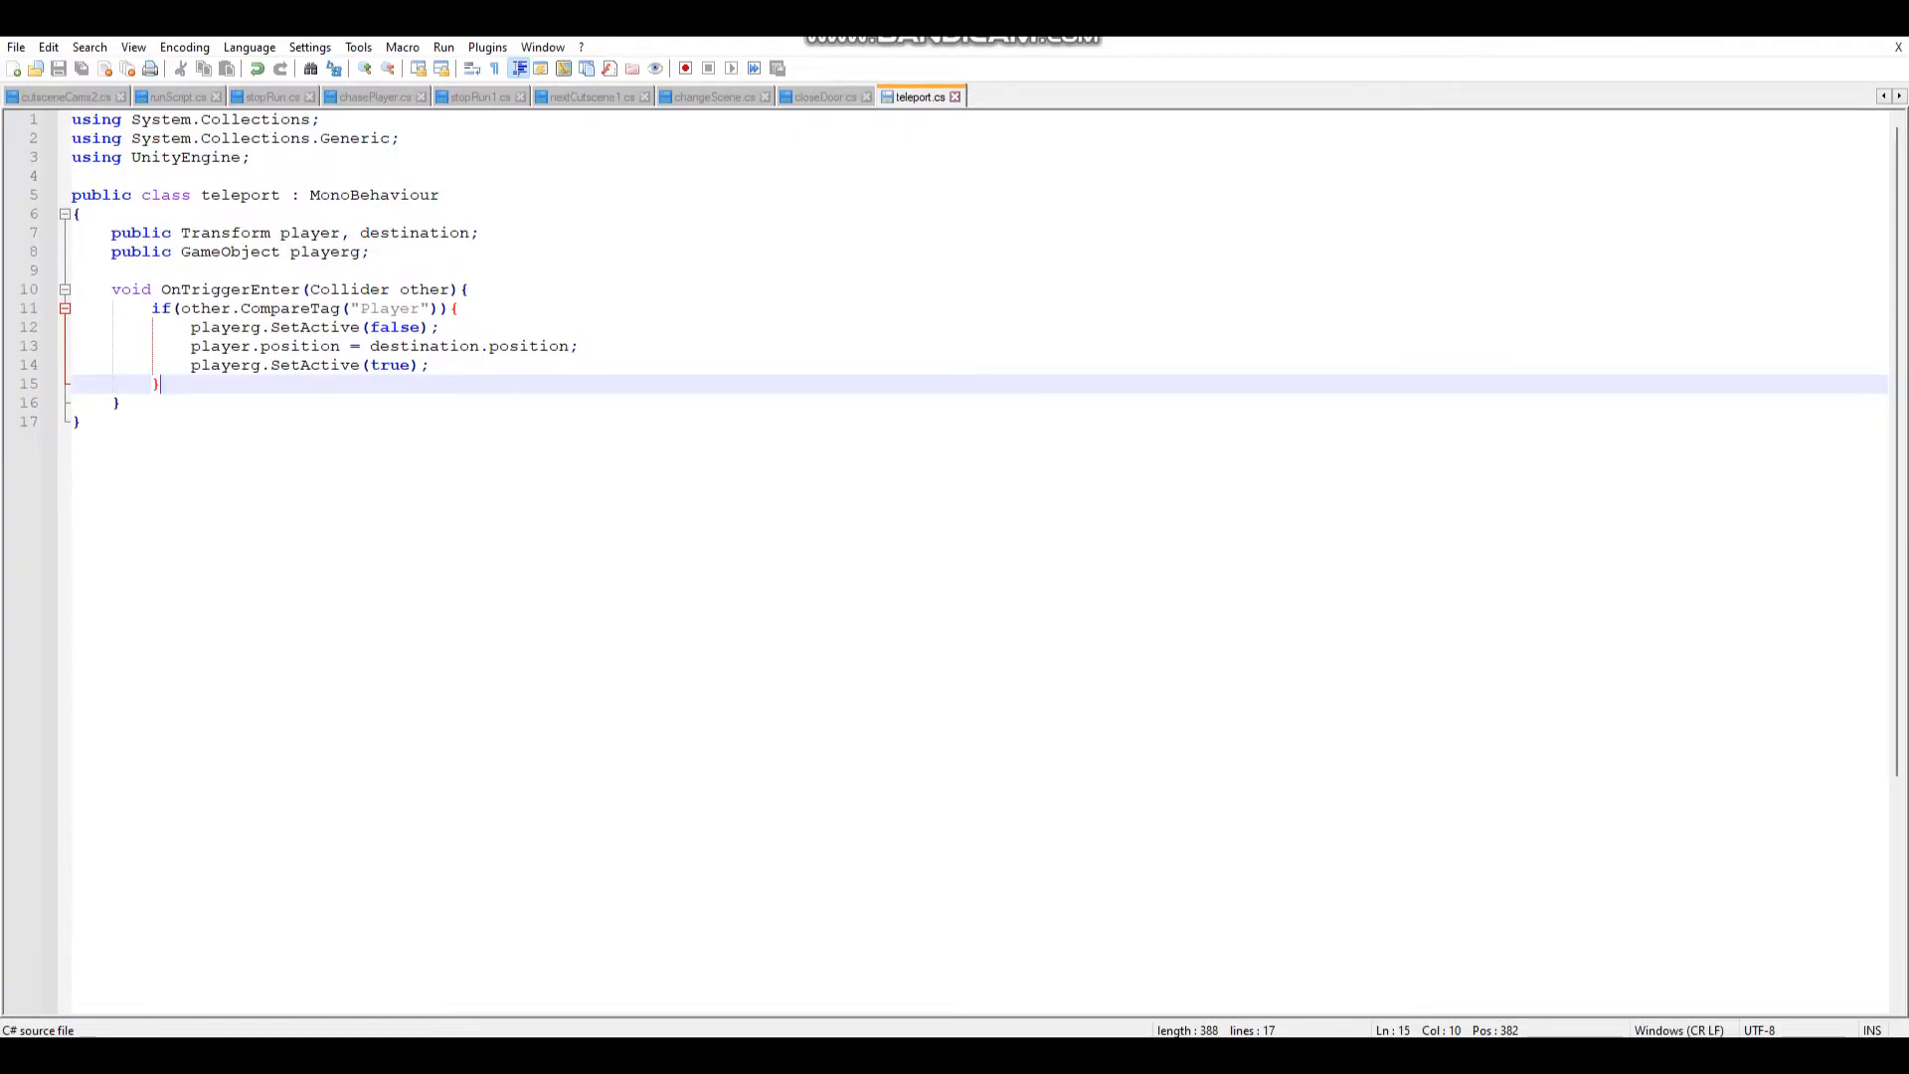
# Review the script header and the player, destination Transform and playerg GameObject declarations
pyautogui.moveTo(78, 422)
pyautogui.mouseDown()
pyautogui.moveTo(164, 383)
pyautogui.moveTo(168, 288)
pyautogui.mouseUp()
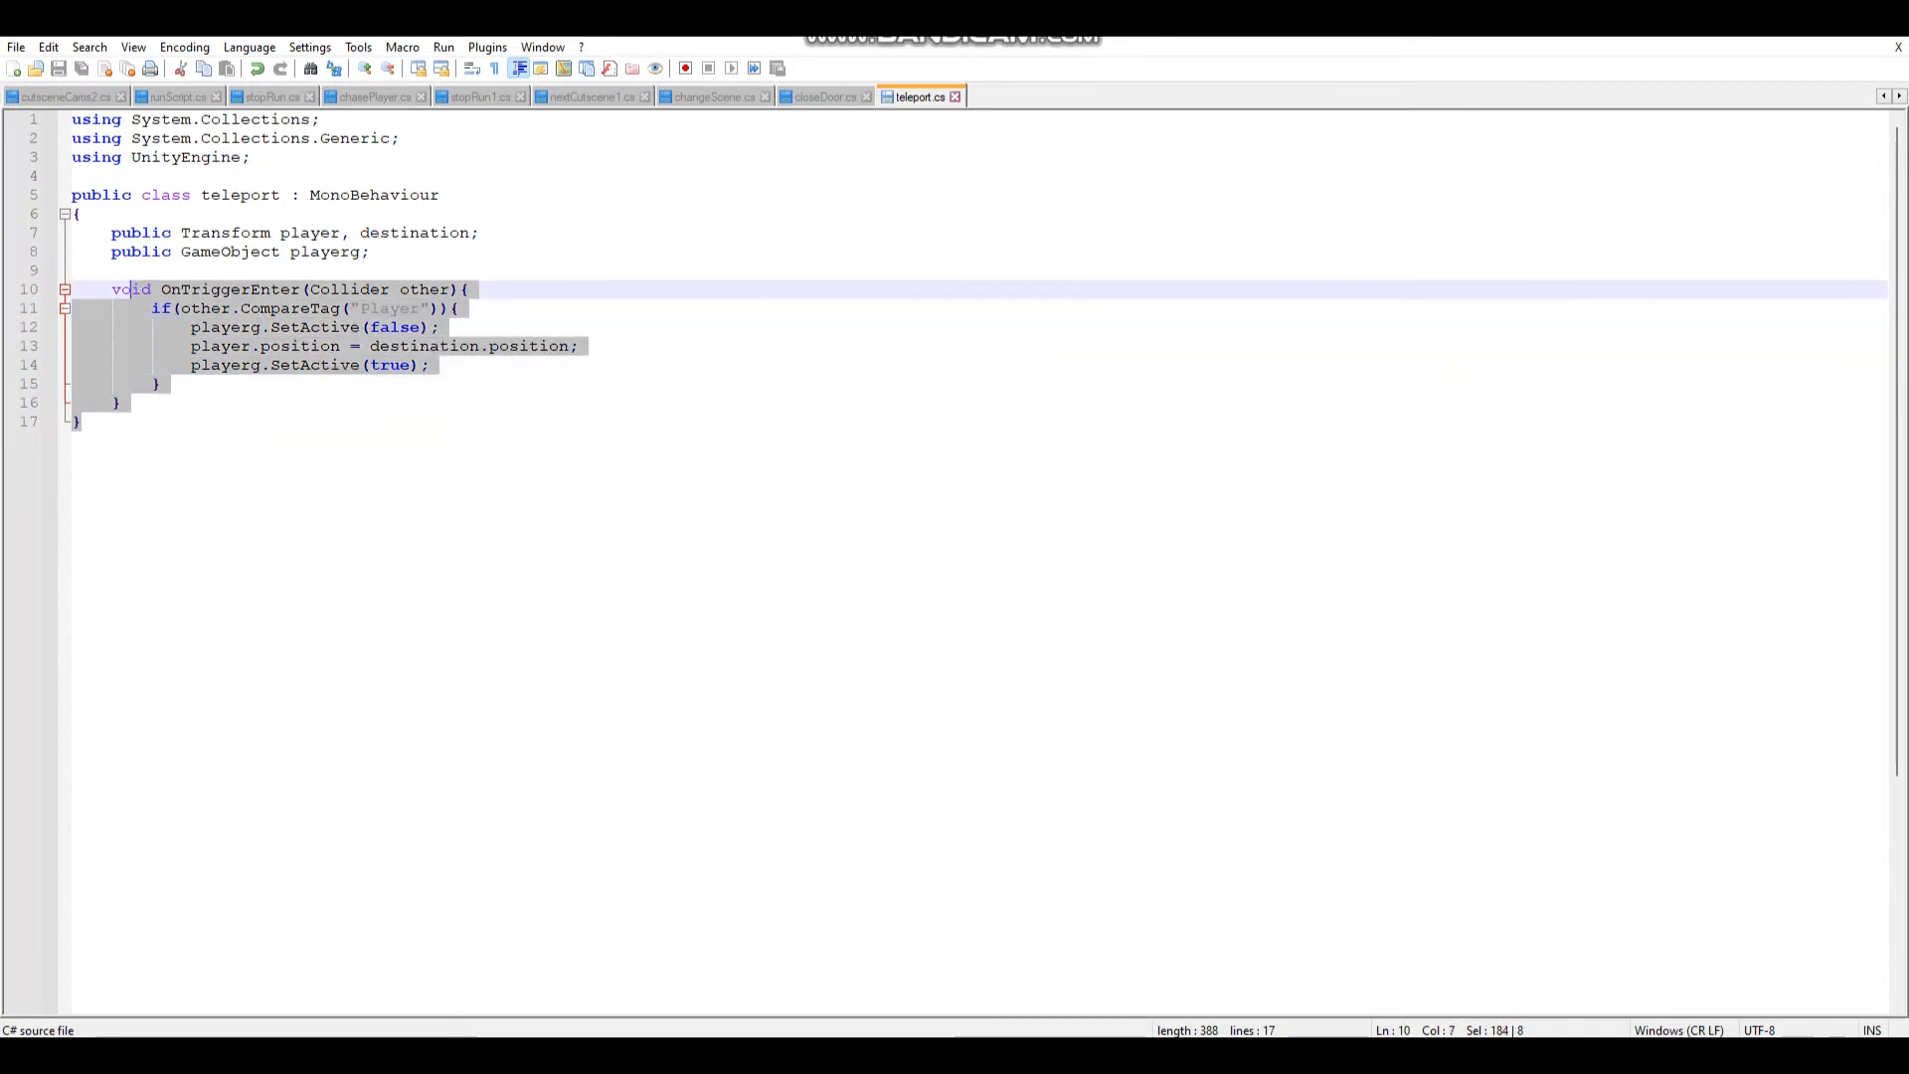
pyautogui.click(239, 326)
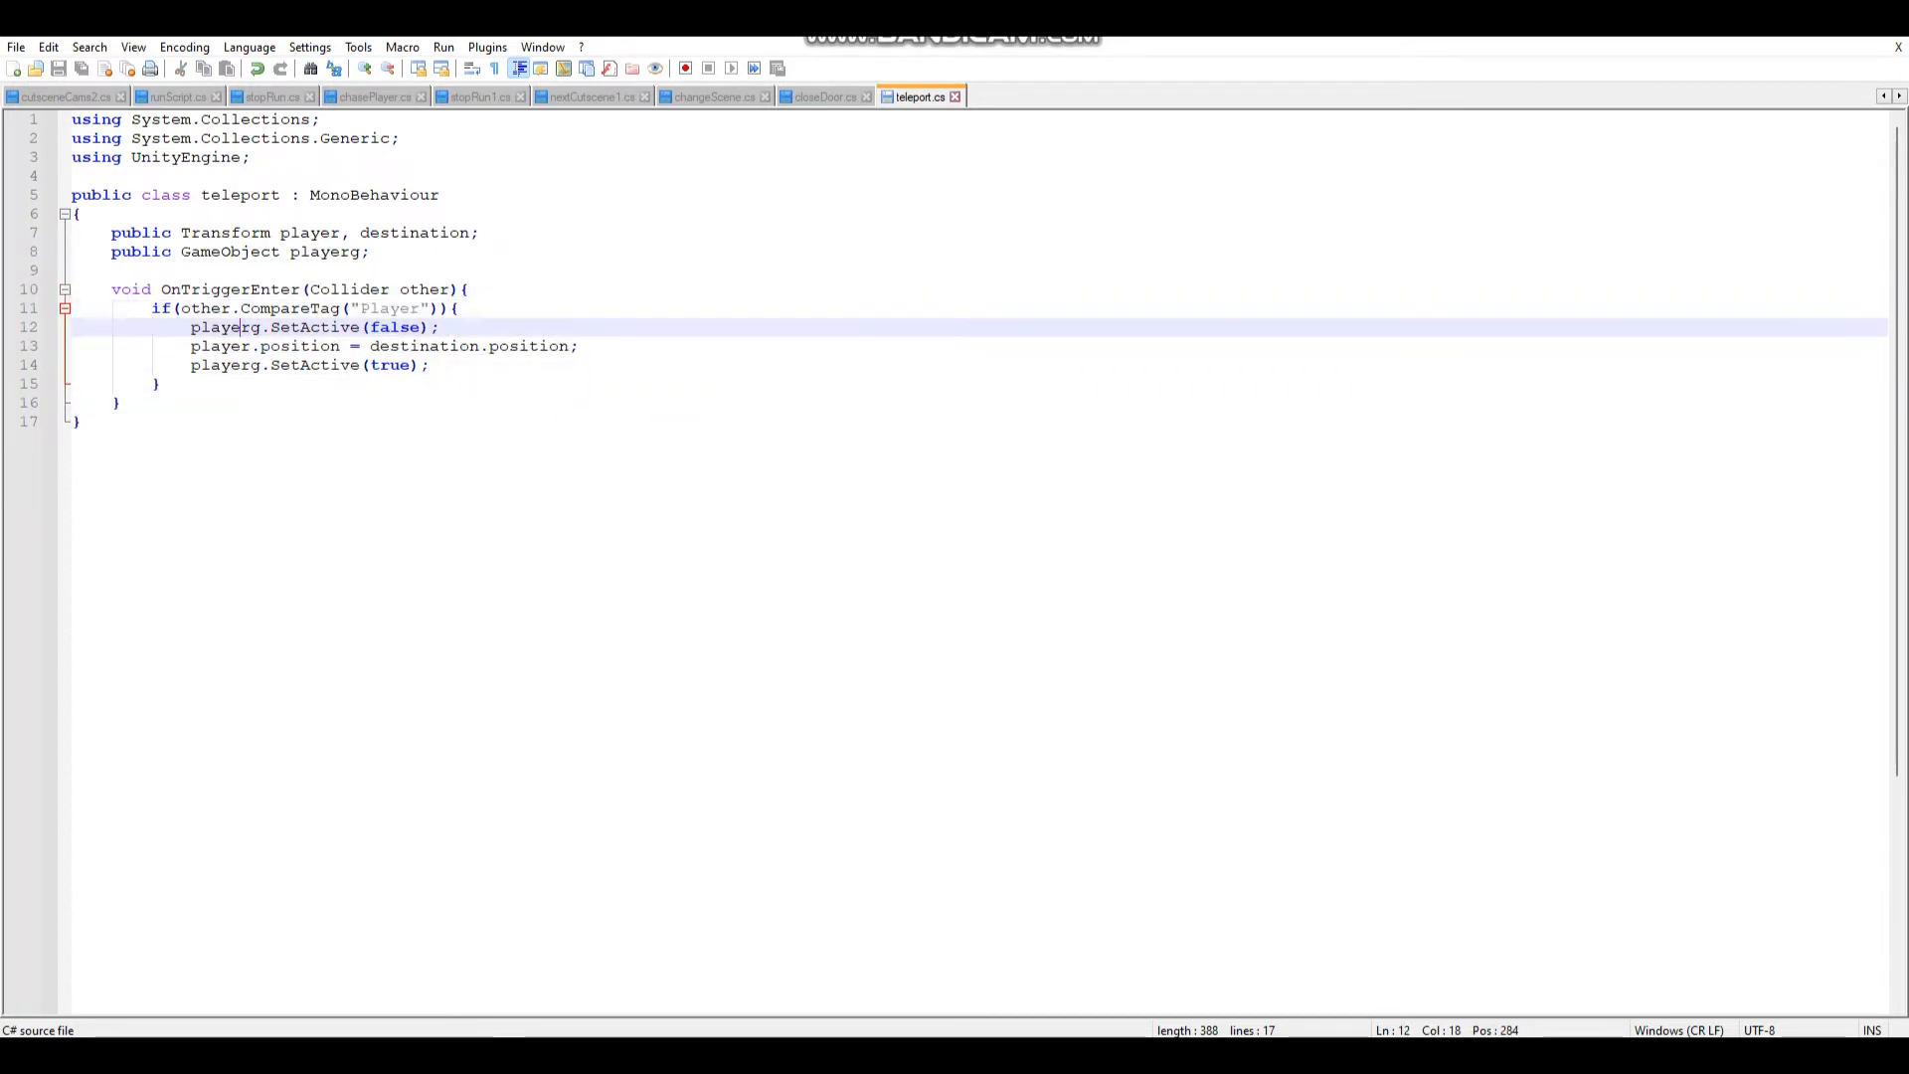
pyautogui.moveTo(477, 234); pyautogui.dragTo(459, 233)
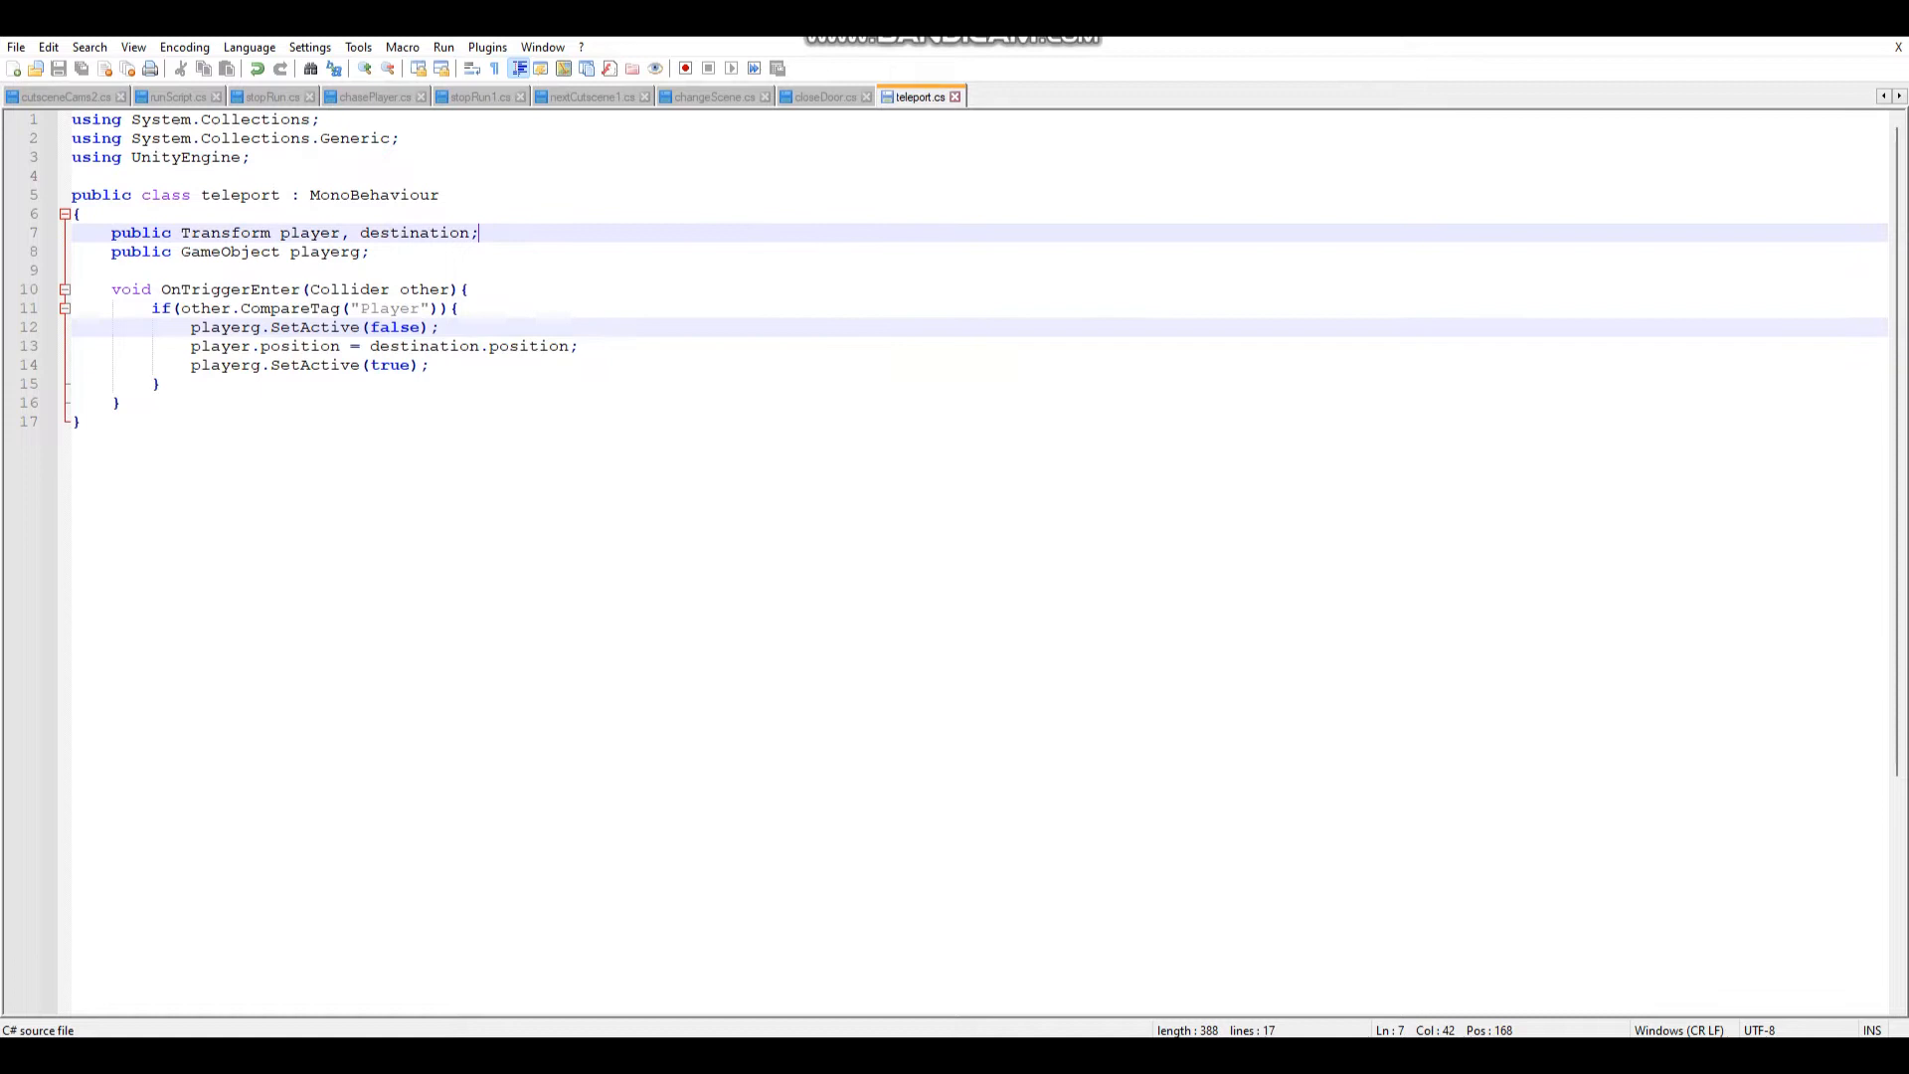
pyautogui.moveTo(247, 232); pyautogui.dragTo(110, 233)
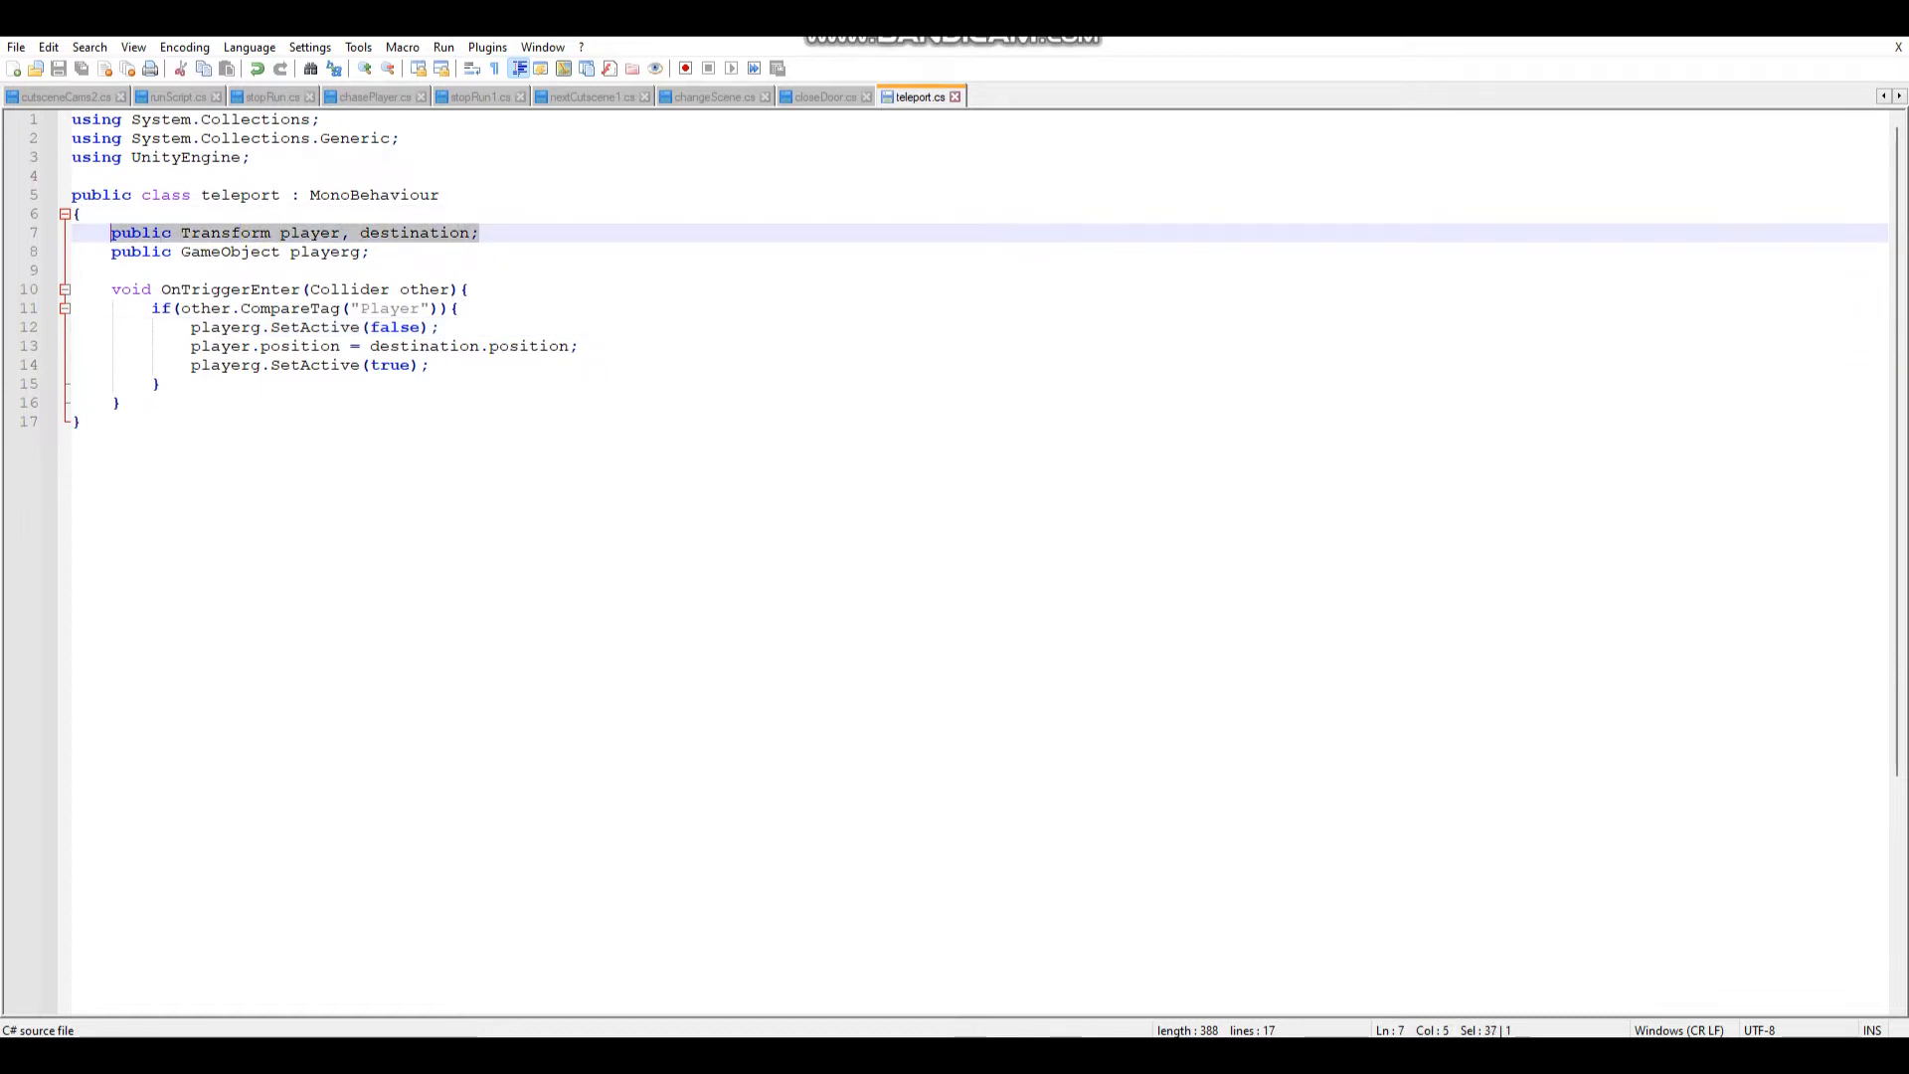
pyautogui.press('Down')
pyautogui.press('Down')
pyautogui.moveTo(78, 213); pyautogui.dragTo(92, 120)
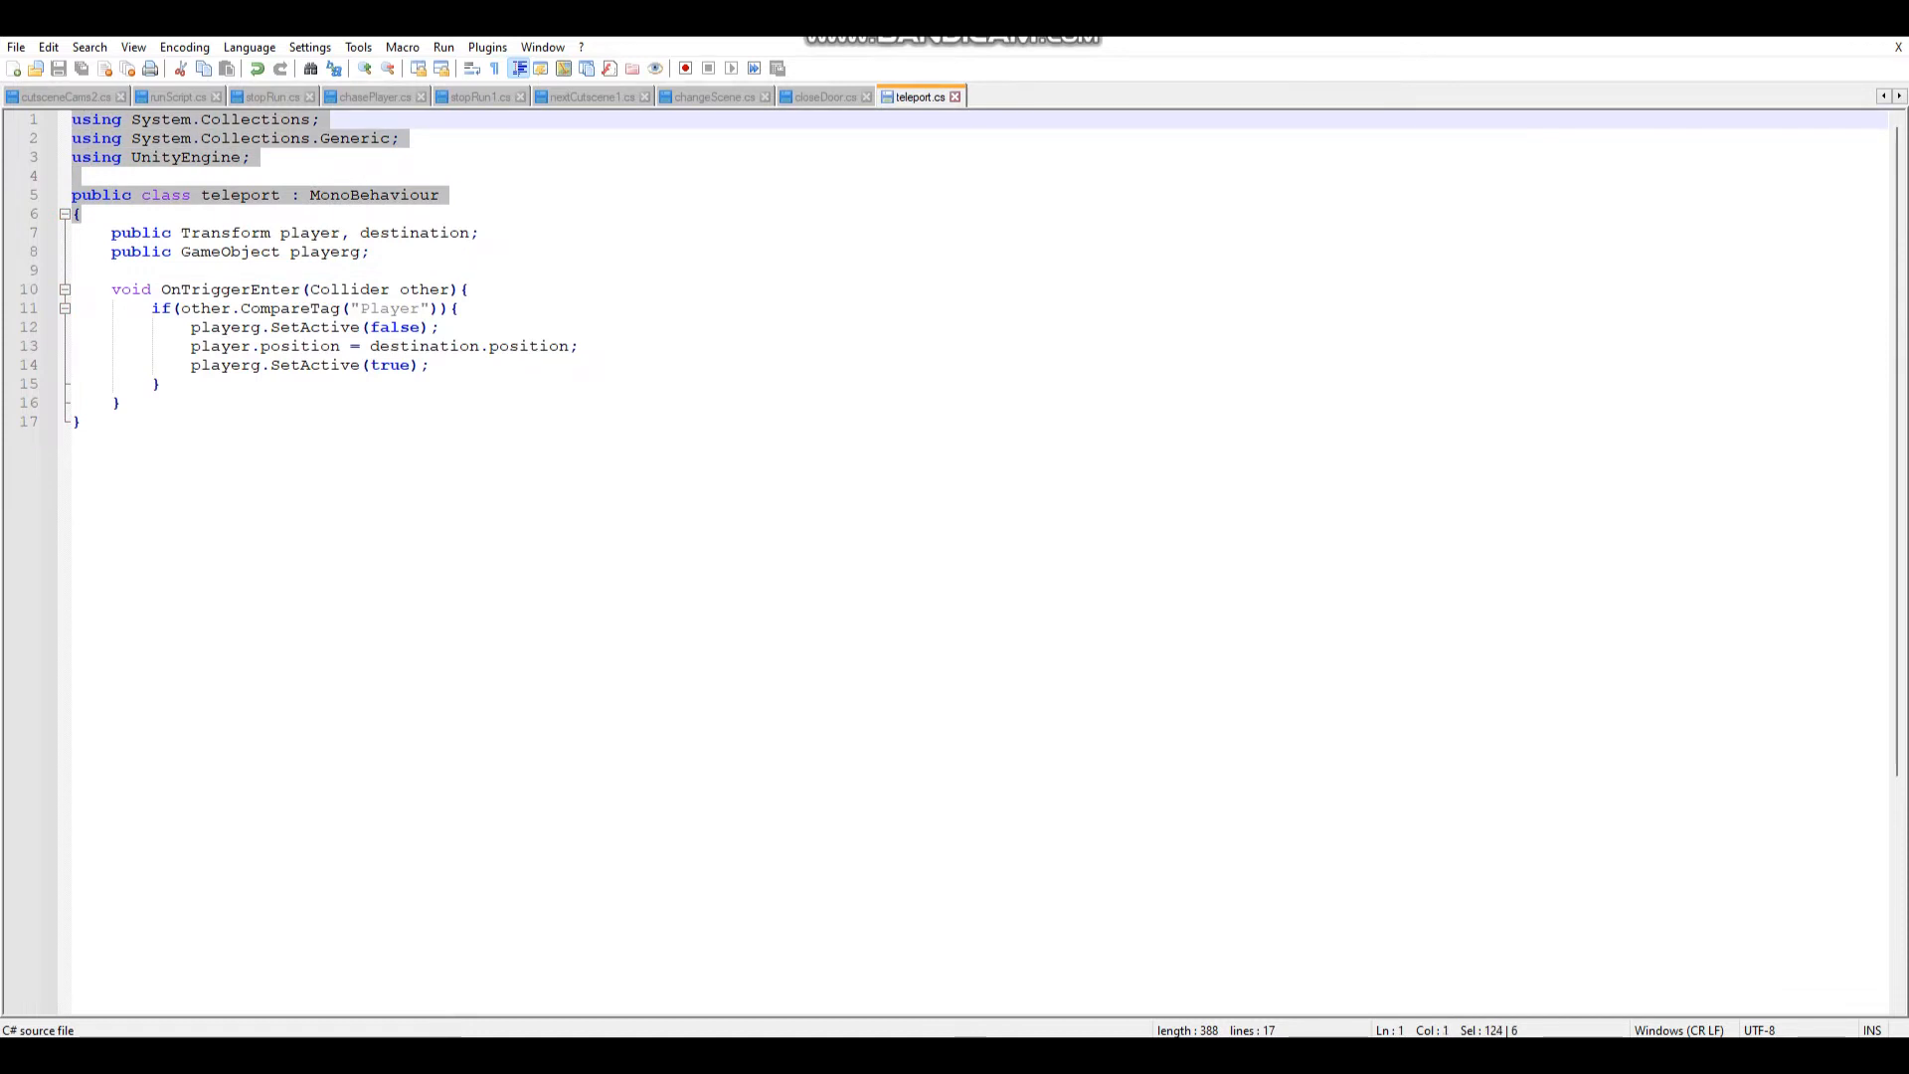
pyautogui.press('Right')
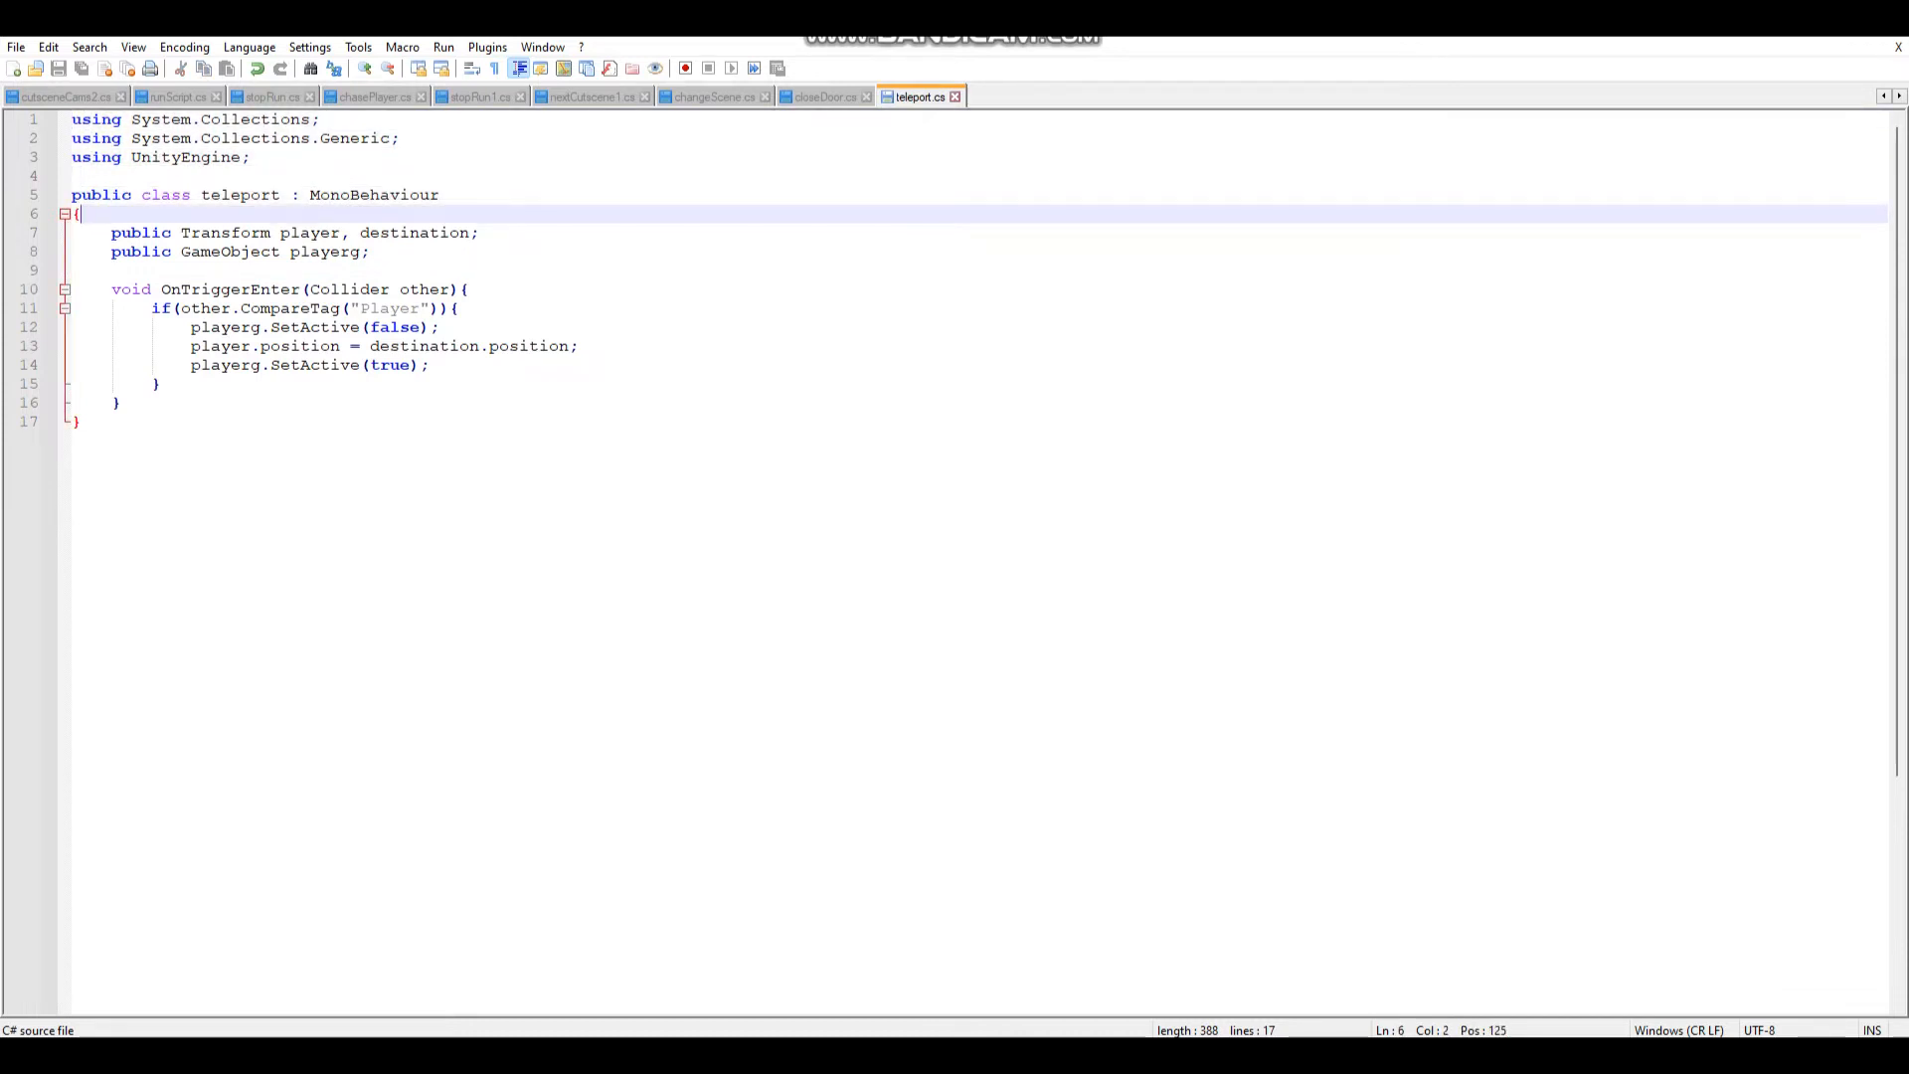
pyautogui.press('Down')
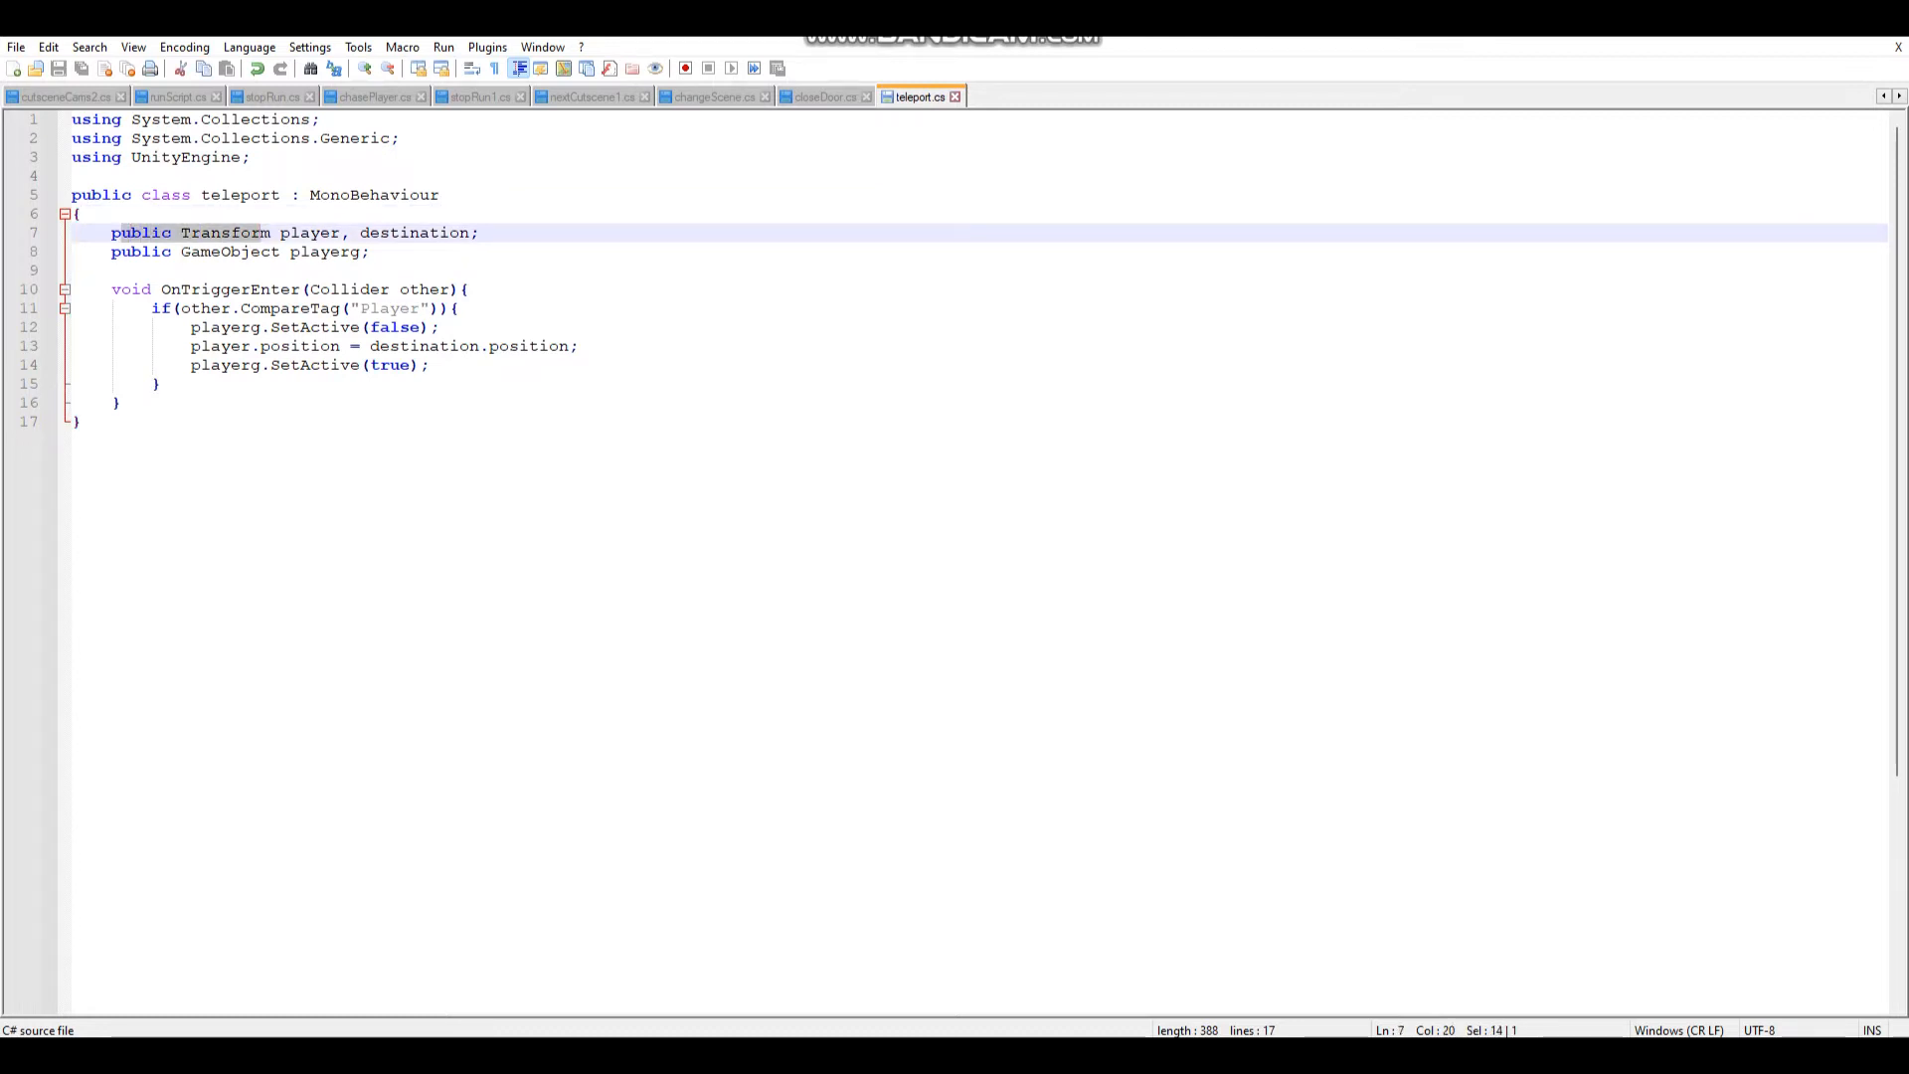
pyautogui.press('Right')
pyautogui.press('Right')
pyautogui.hotkey('ctrl', 'shift', 'Right')
pyautogui.hotkey('ctrl', 'shift', 'Right')
pyautogui.hotkey('ctrl', 'shift', 'Right')
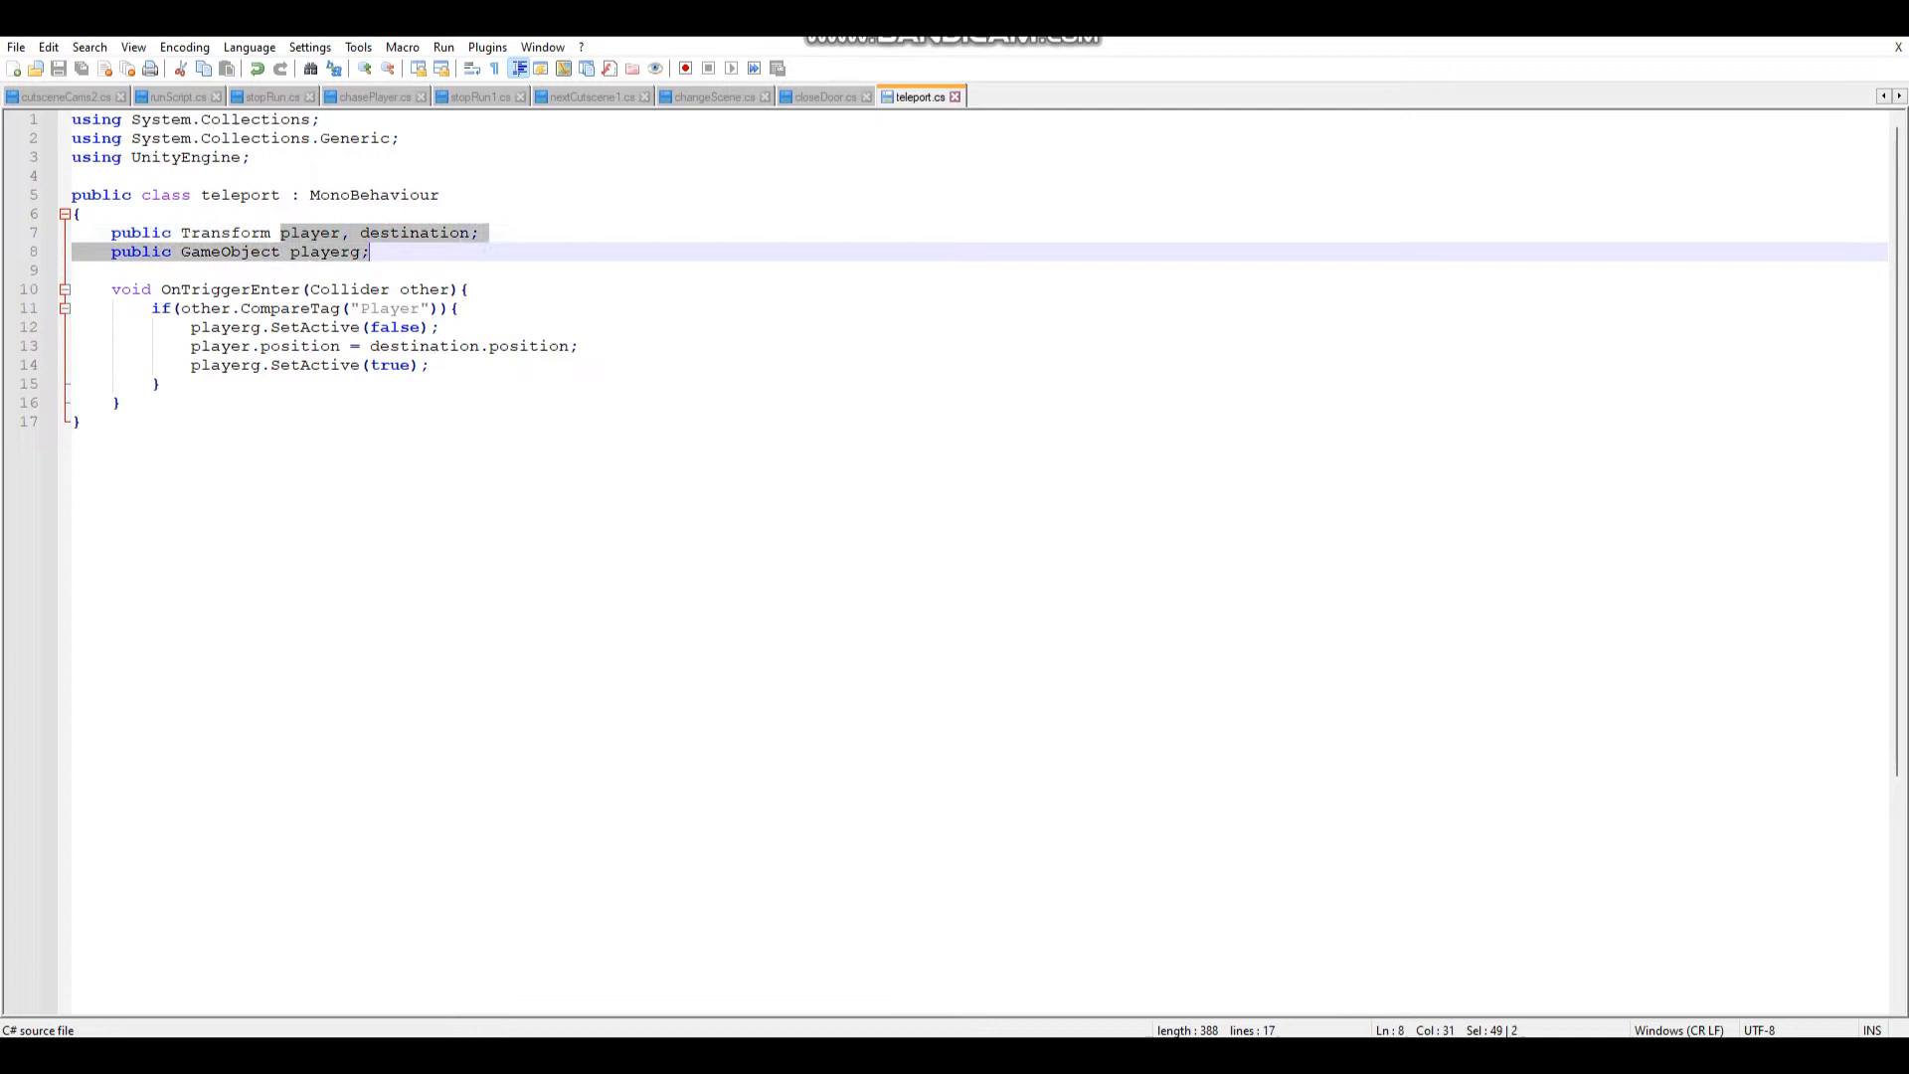
pyautogui.hotkey('shift', 'End')
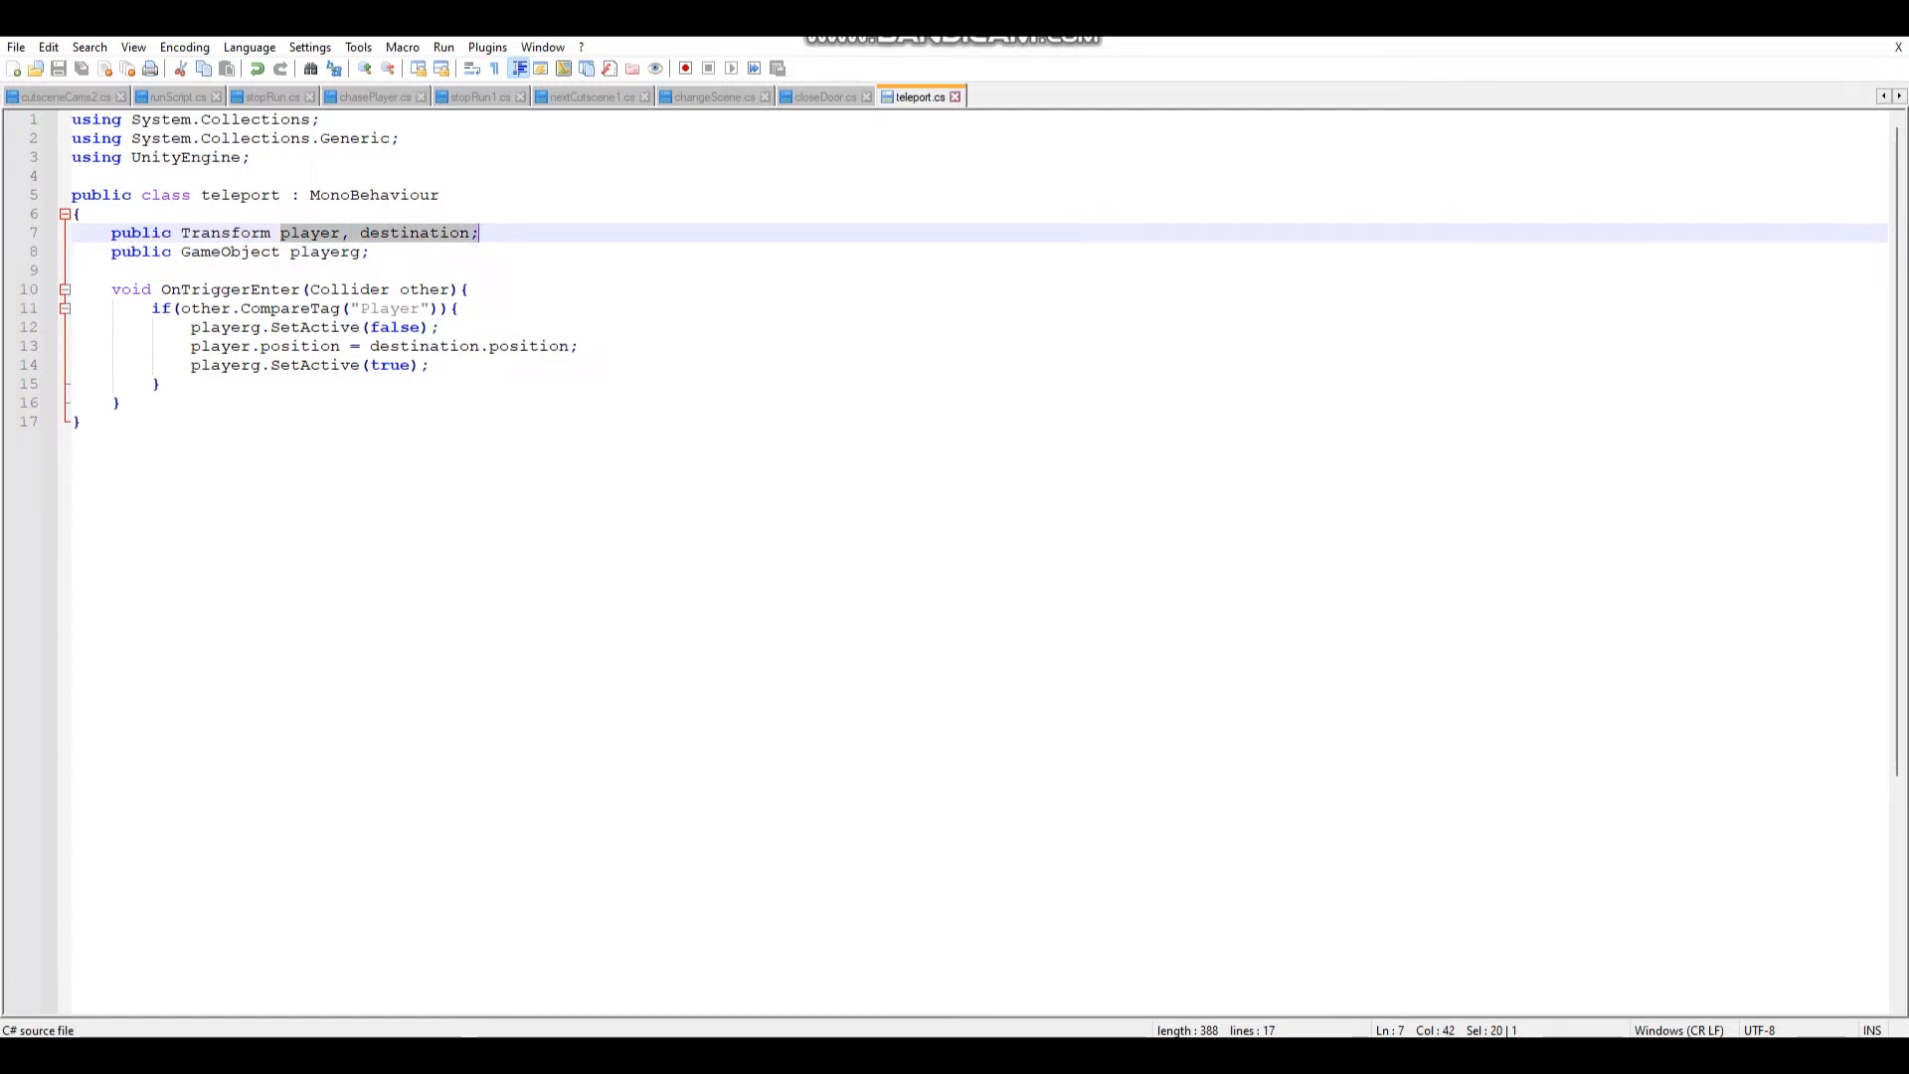
pyautogui.press('Down')
pyautogui.hotkey('shift', 'Left')
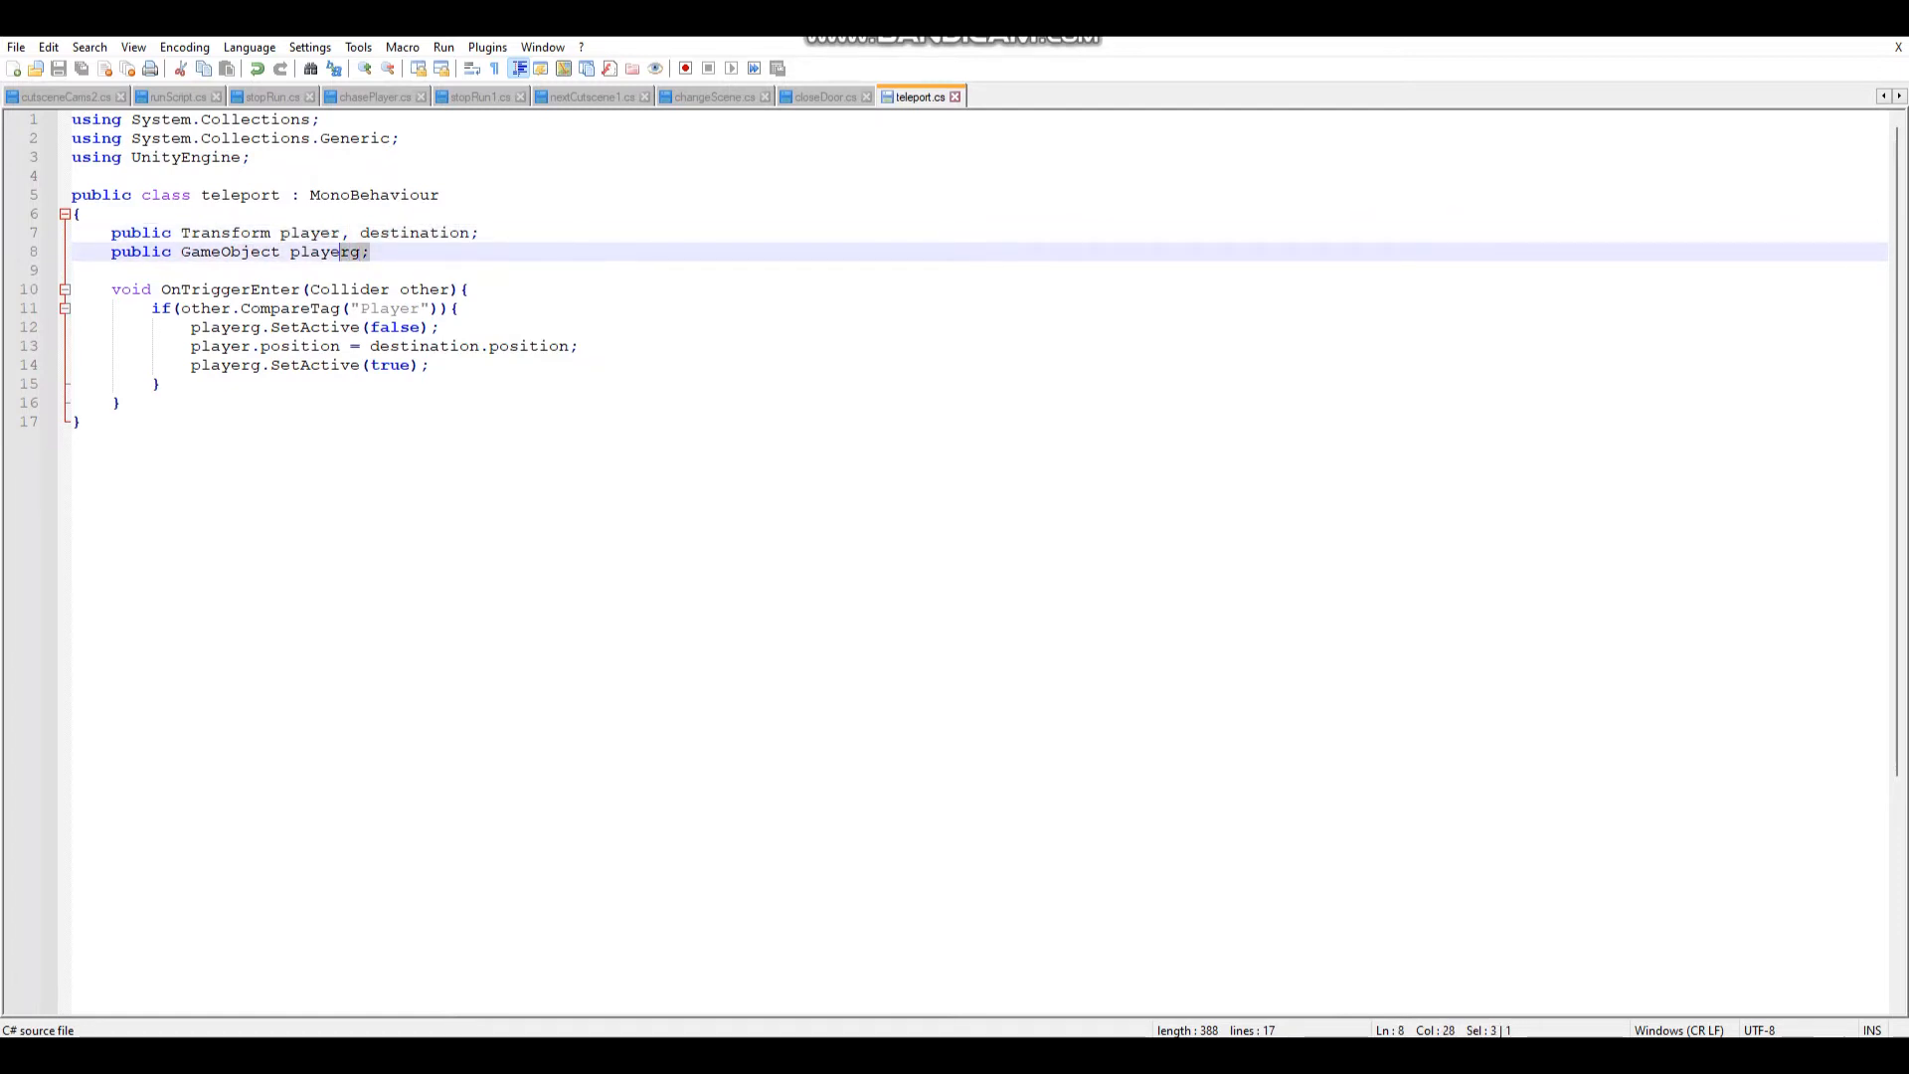
pyautogui.hotkey('shift', 'Left')
pyautogui.hotkey('shift', 'Left')
pyautogui.hotkey('shift', 'Left')
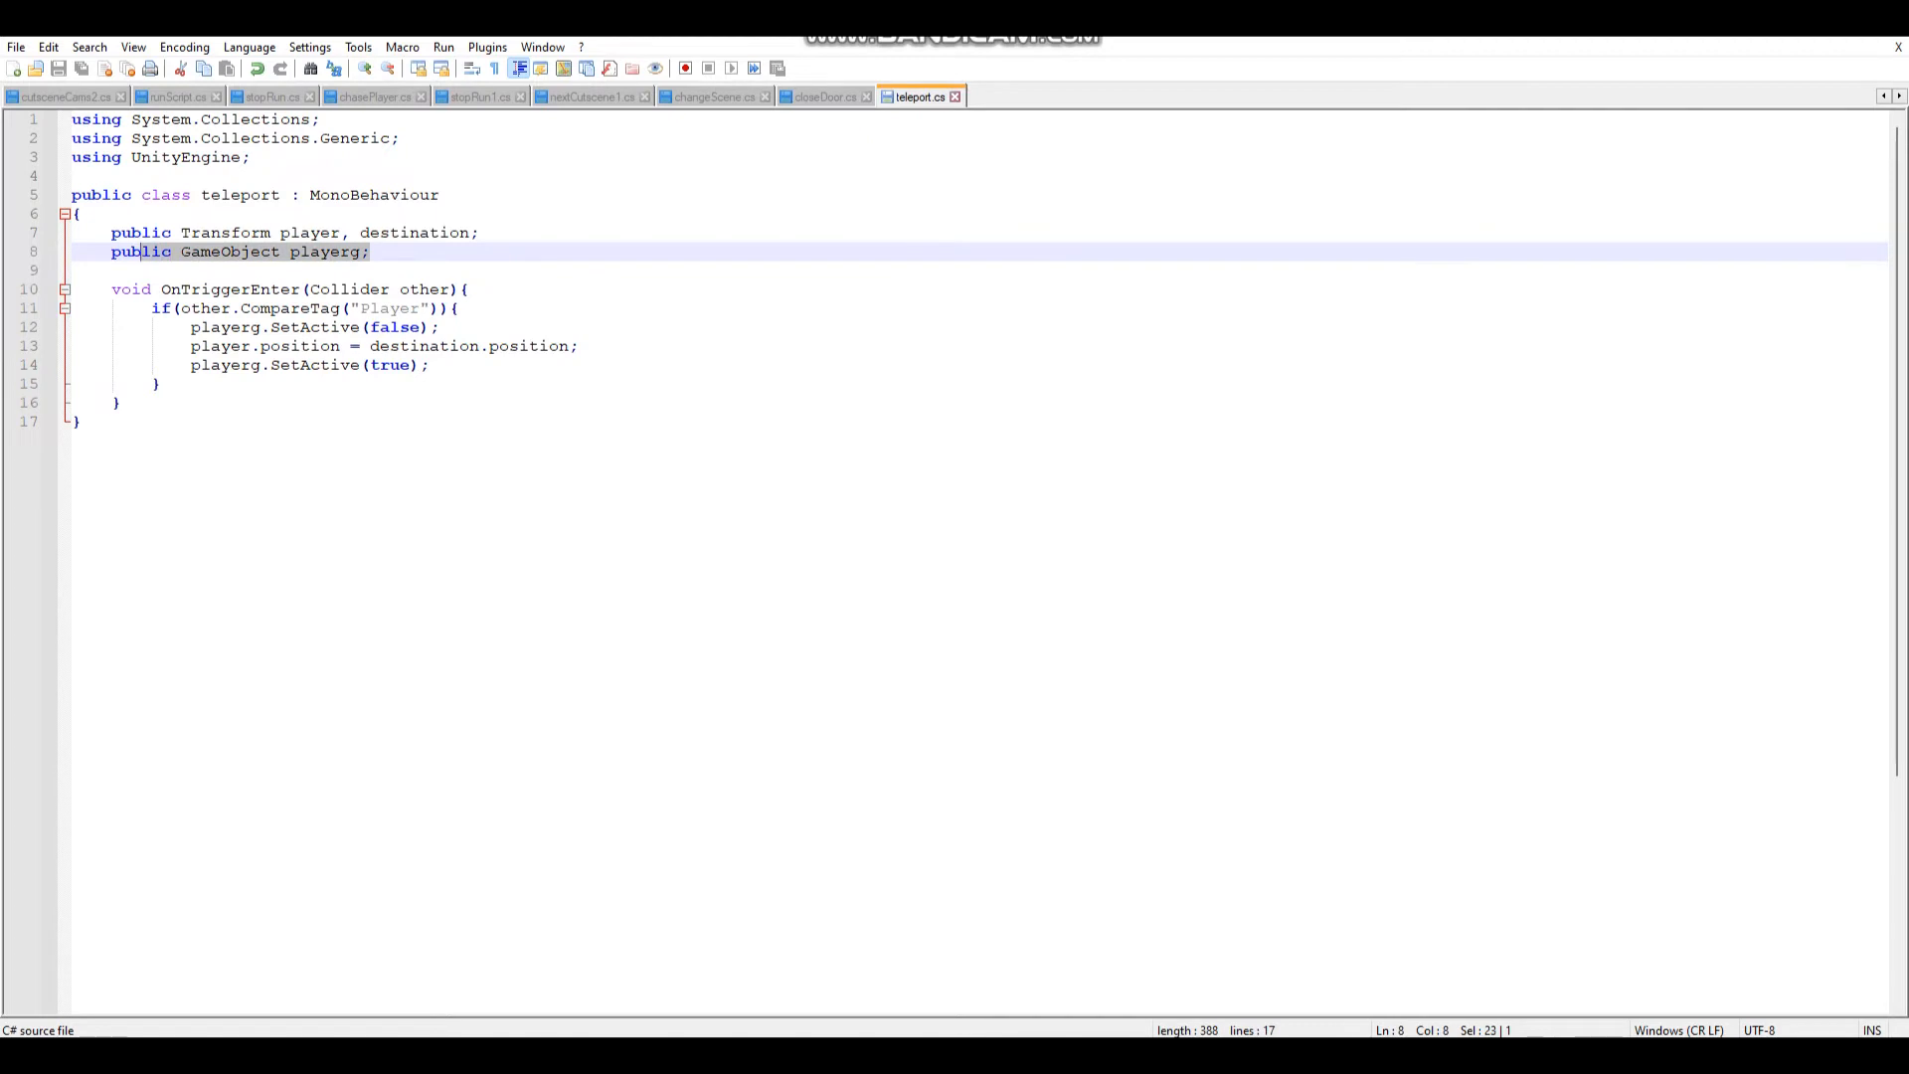
# Review OnTriggerEnter: Player tag check, SetActive(false), player.position = destination.position, SetActive(true)
pyautogui.click(293, 309)
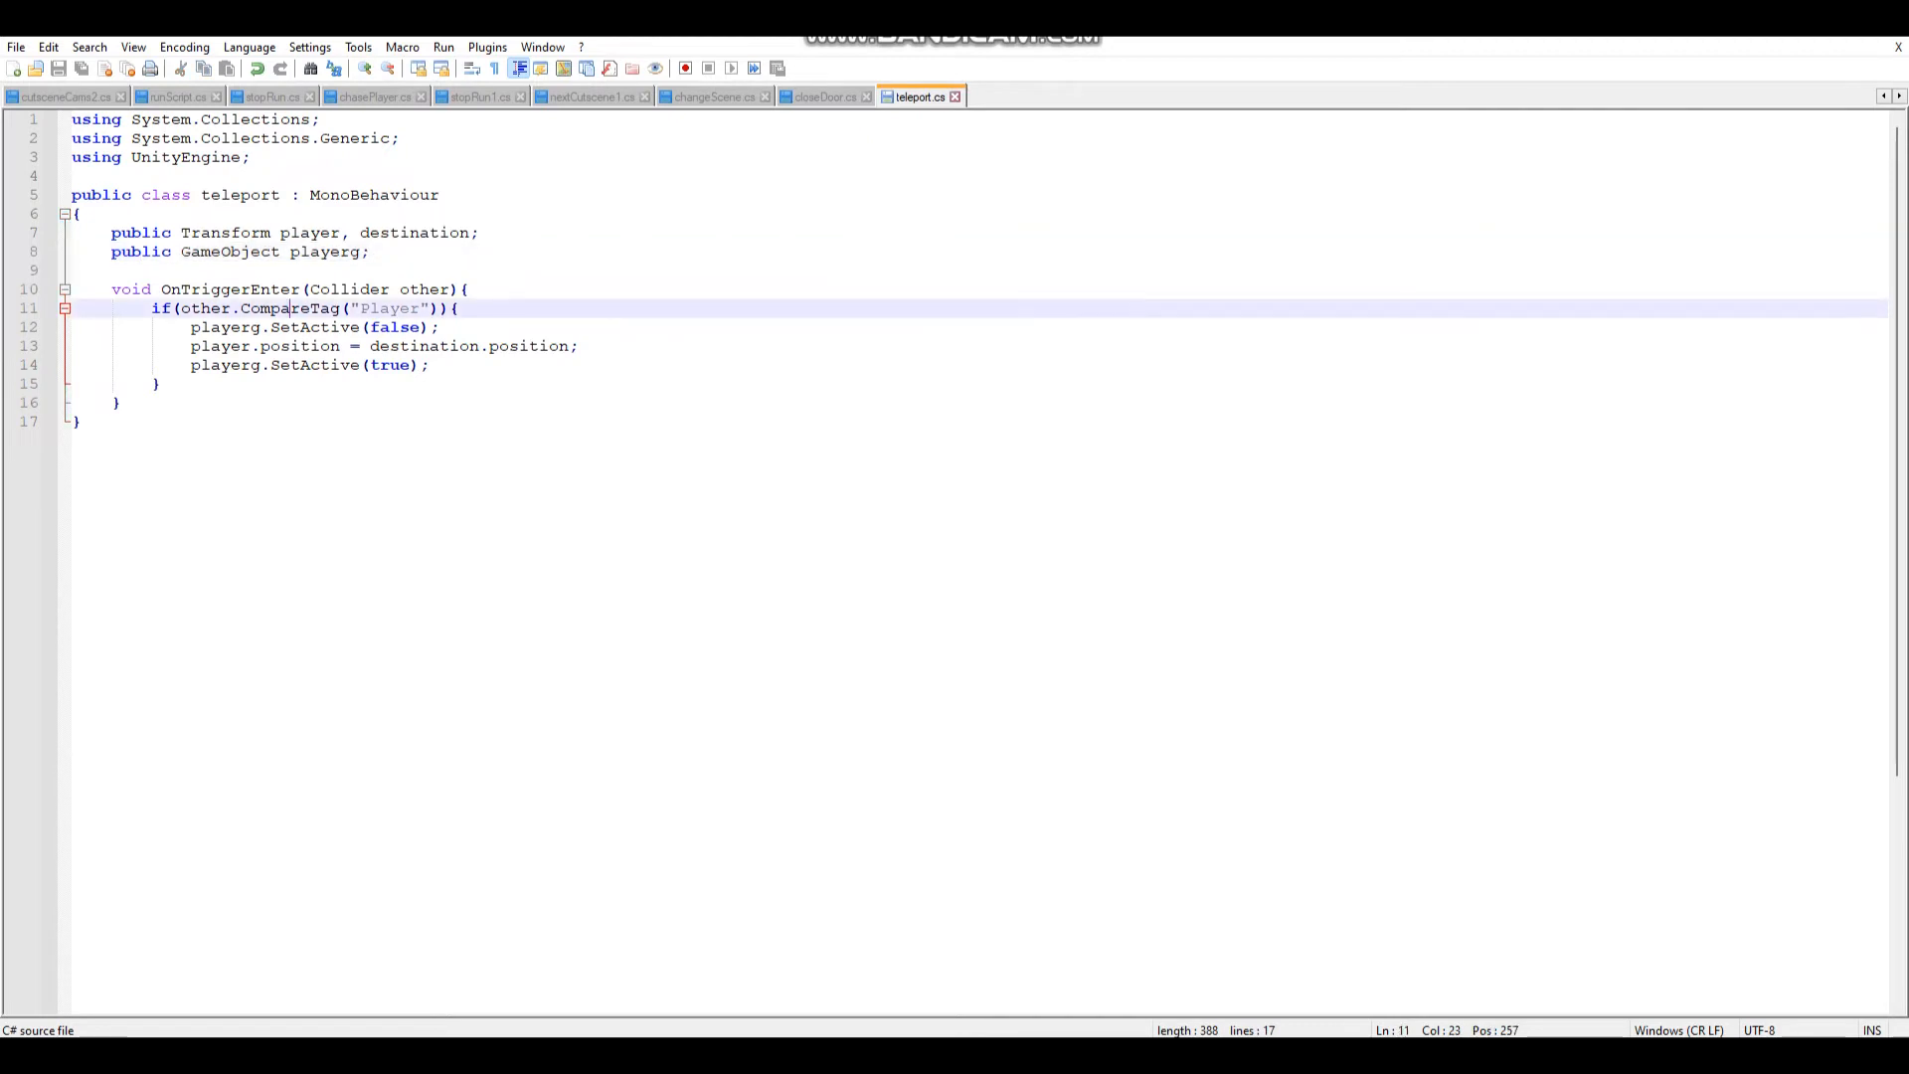
pyautogui.moveTo(159, 289); pyautogui.dragTo(144, 289)
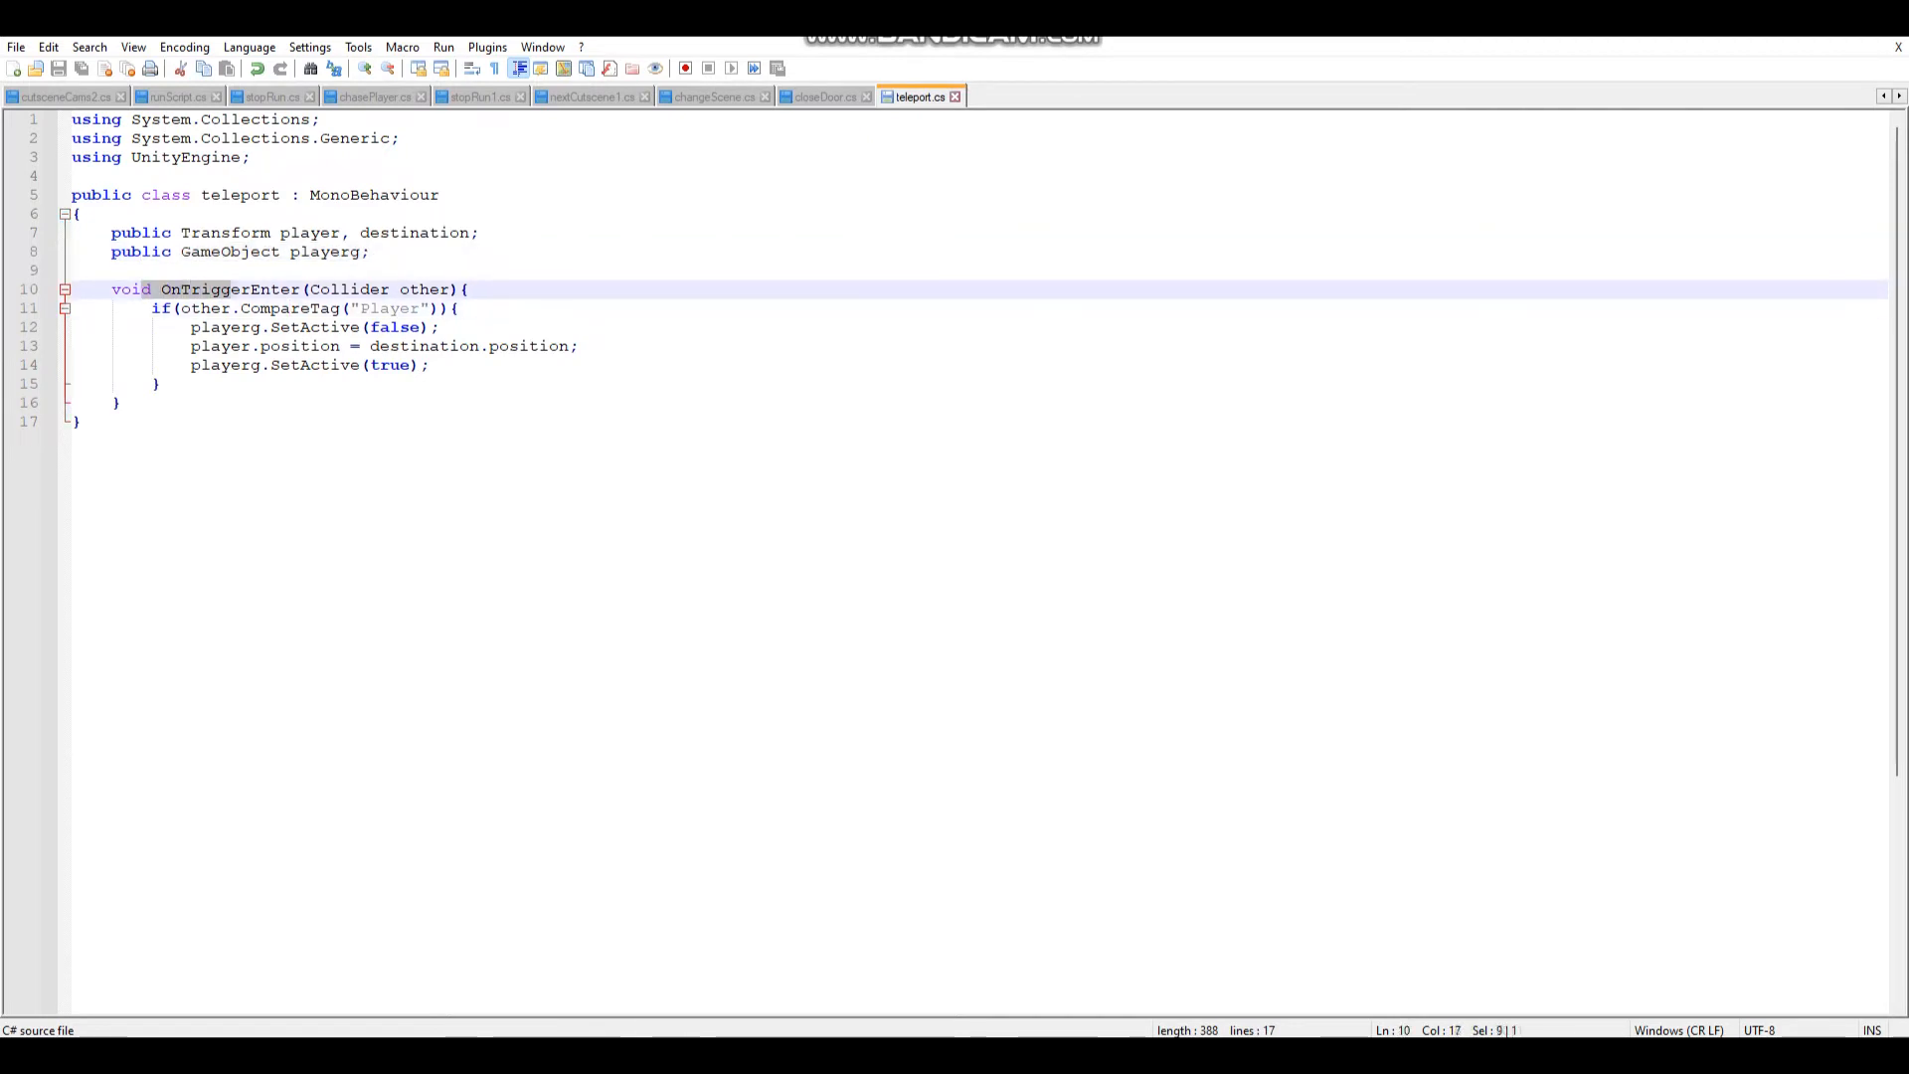
pyautogui.hotkey('shift', 'Right')
pyautogui.hotkey('shift', 'Right')
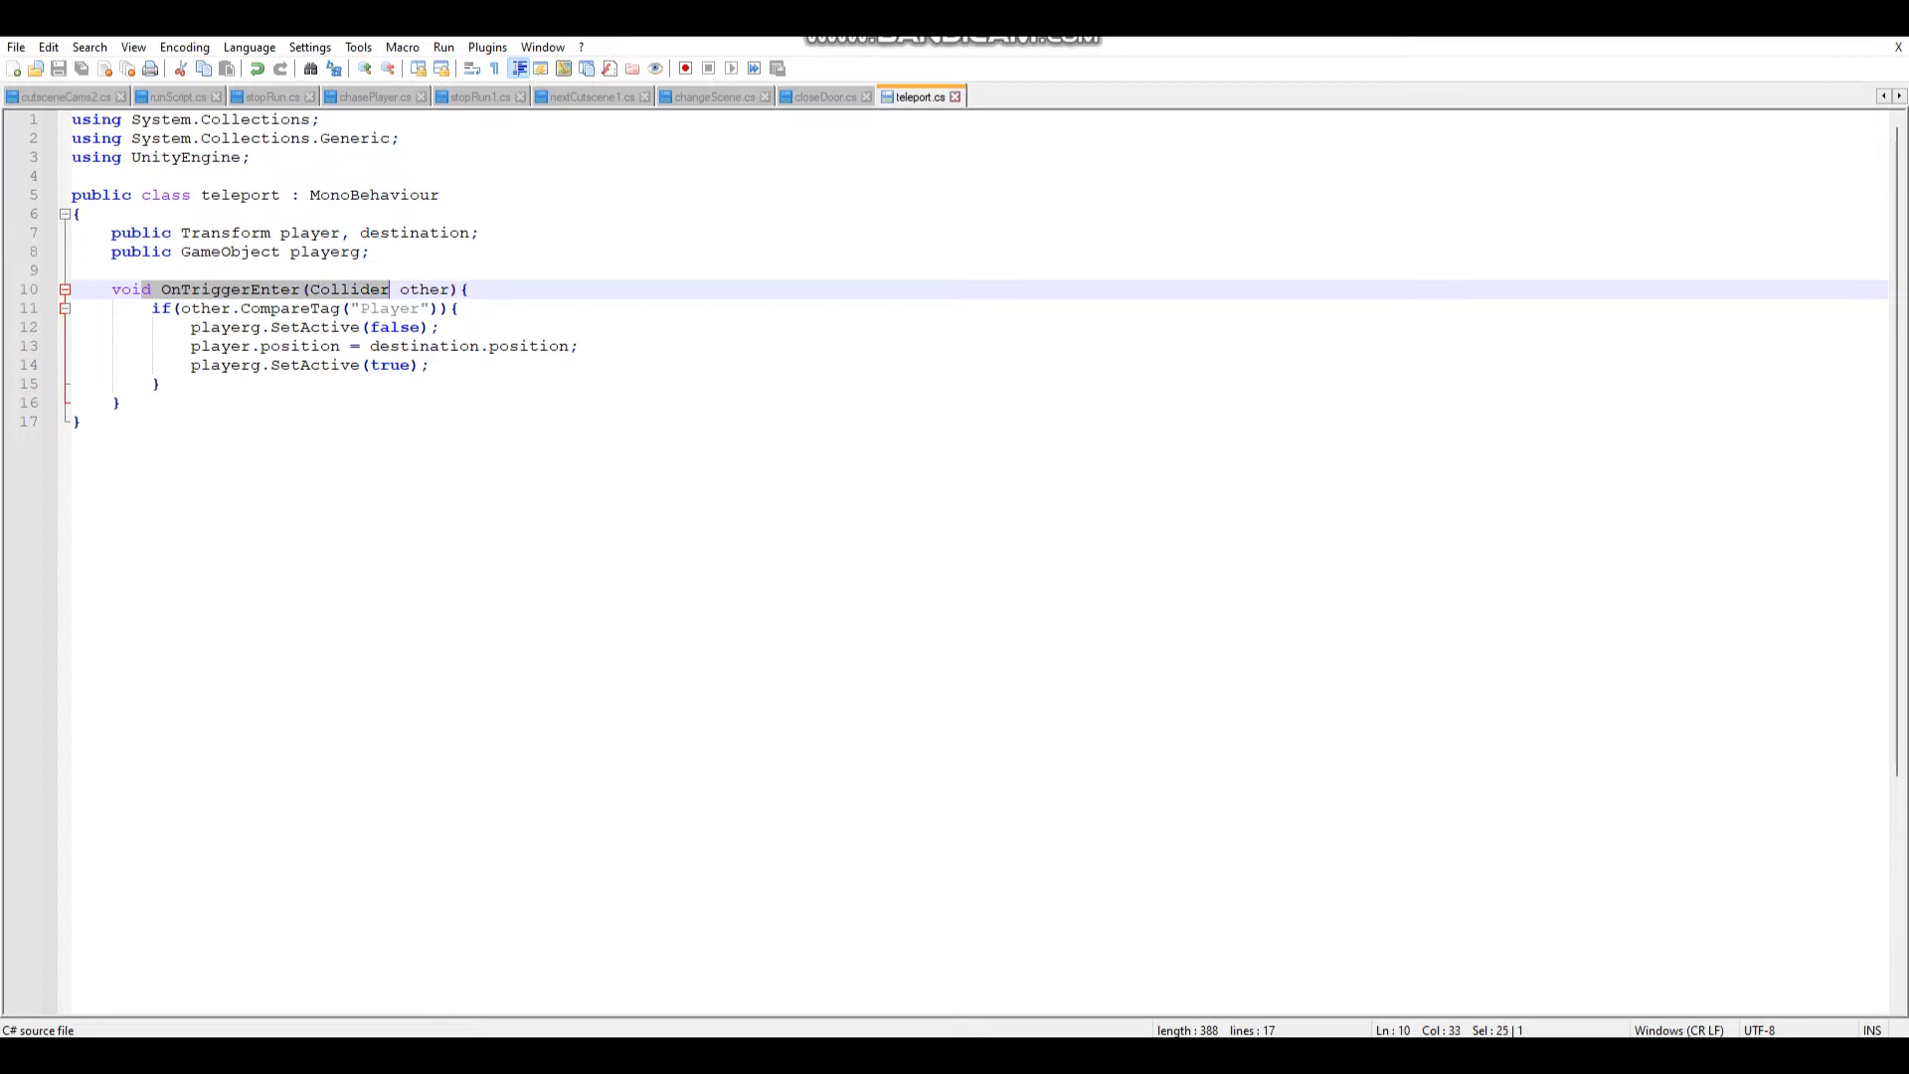
pyautogui.hotkey('shift', 'Right')
pyautogui.click(346, 309)
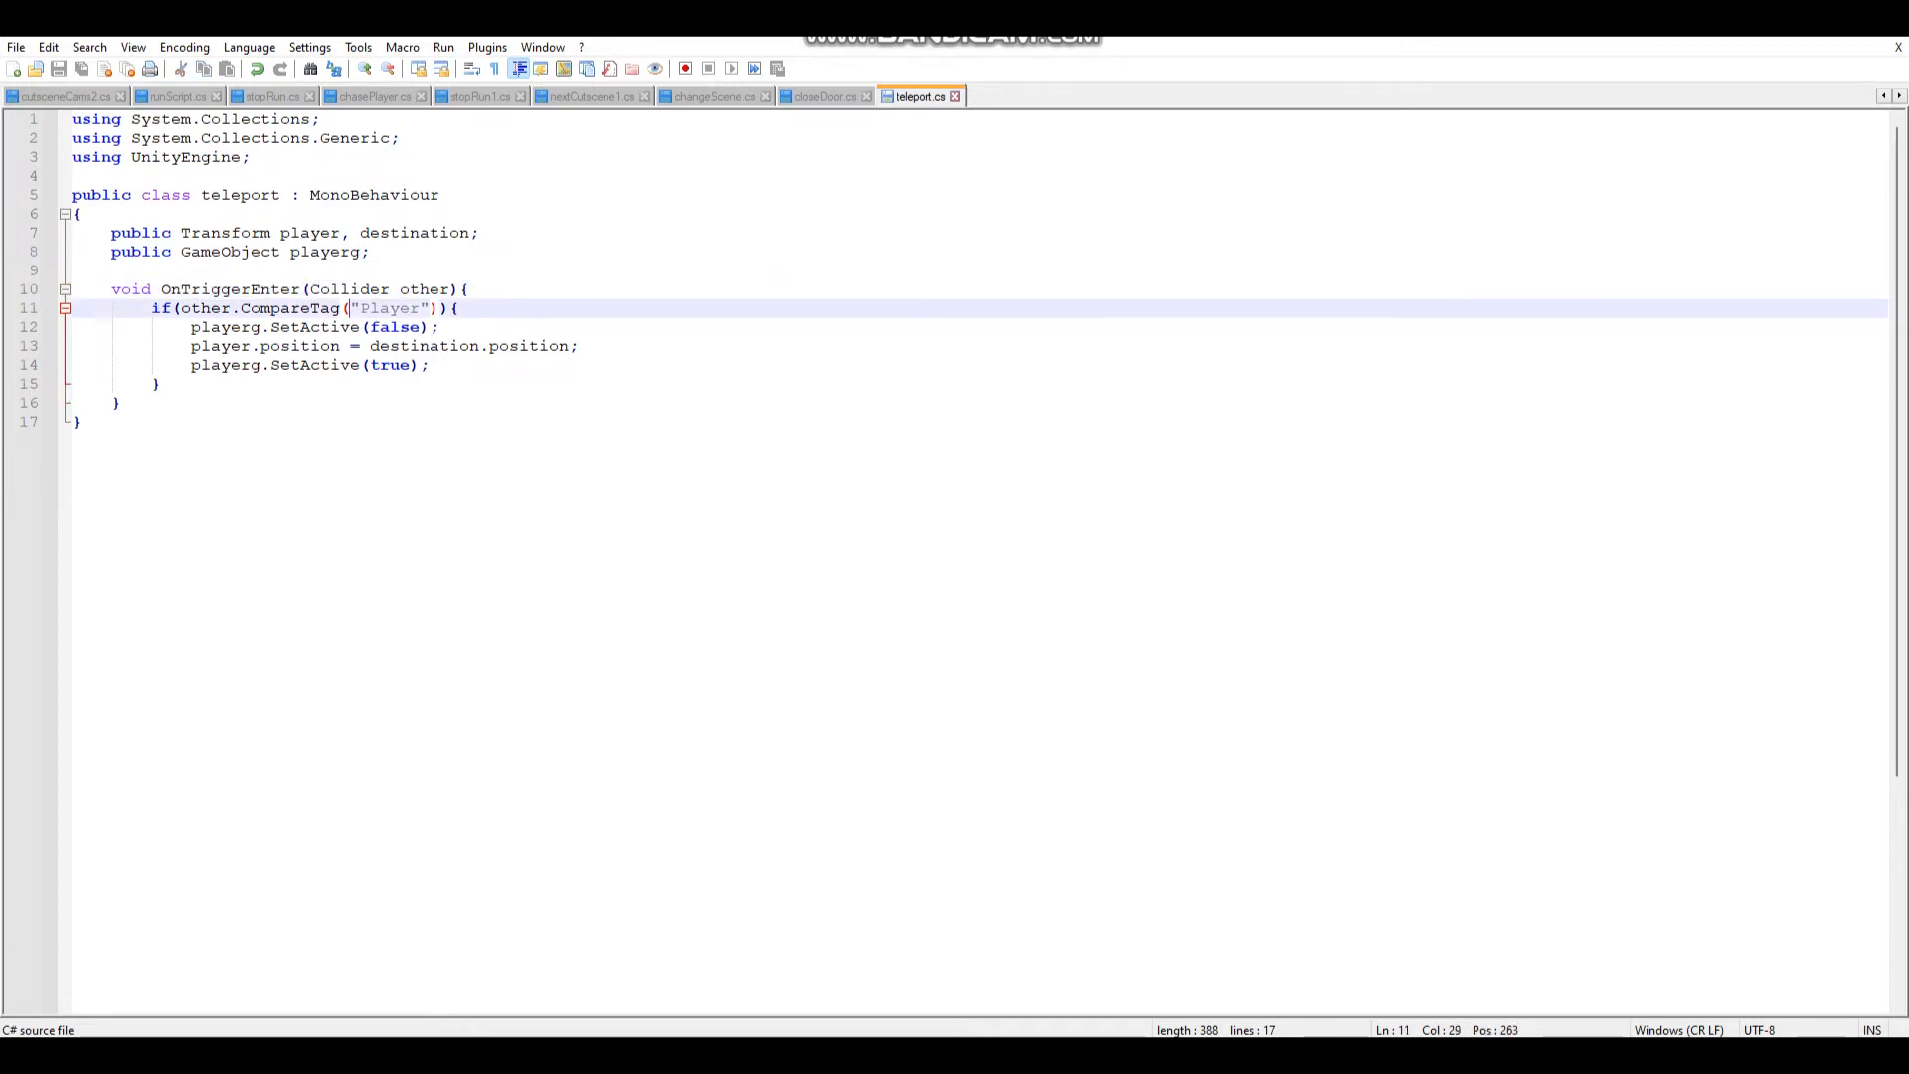
pyautogui.moveTo(190, 327); pyautogui.dragTo(388, 327)
pyautogui.hotkey('shift', 'Right')
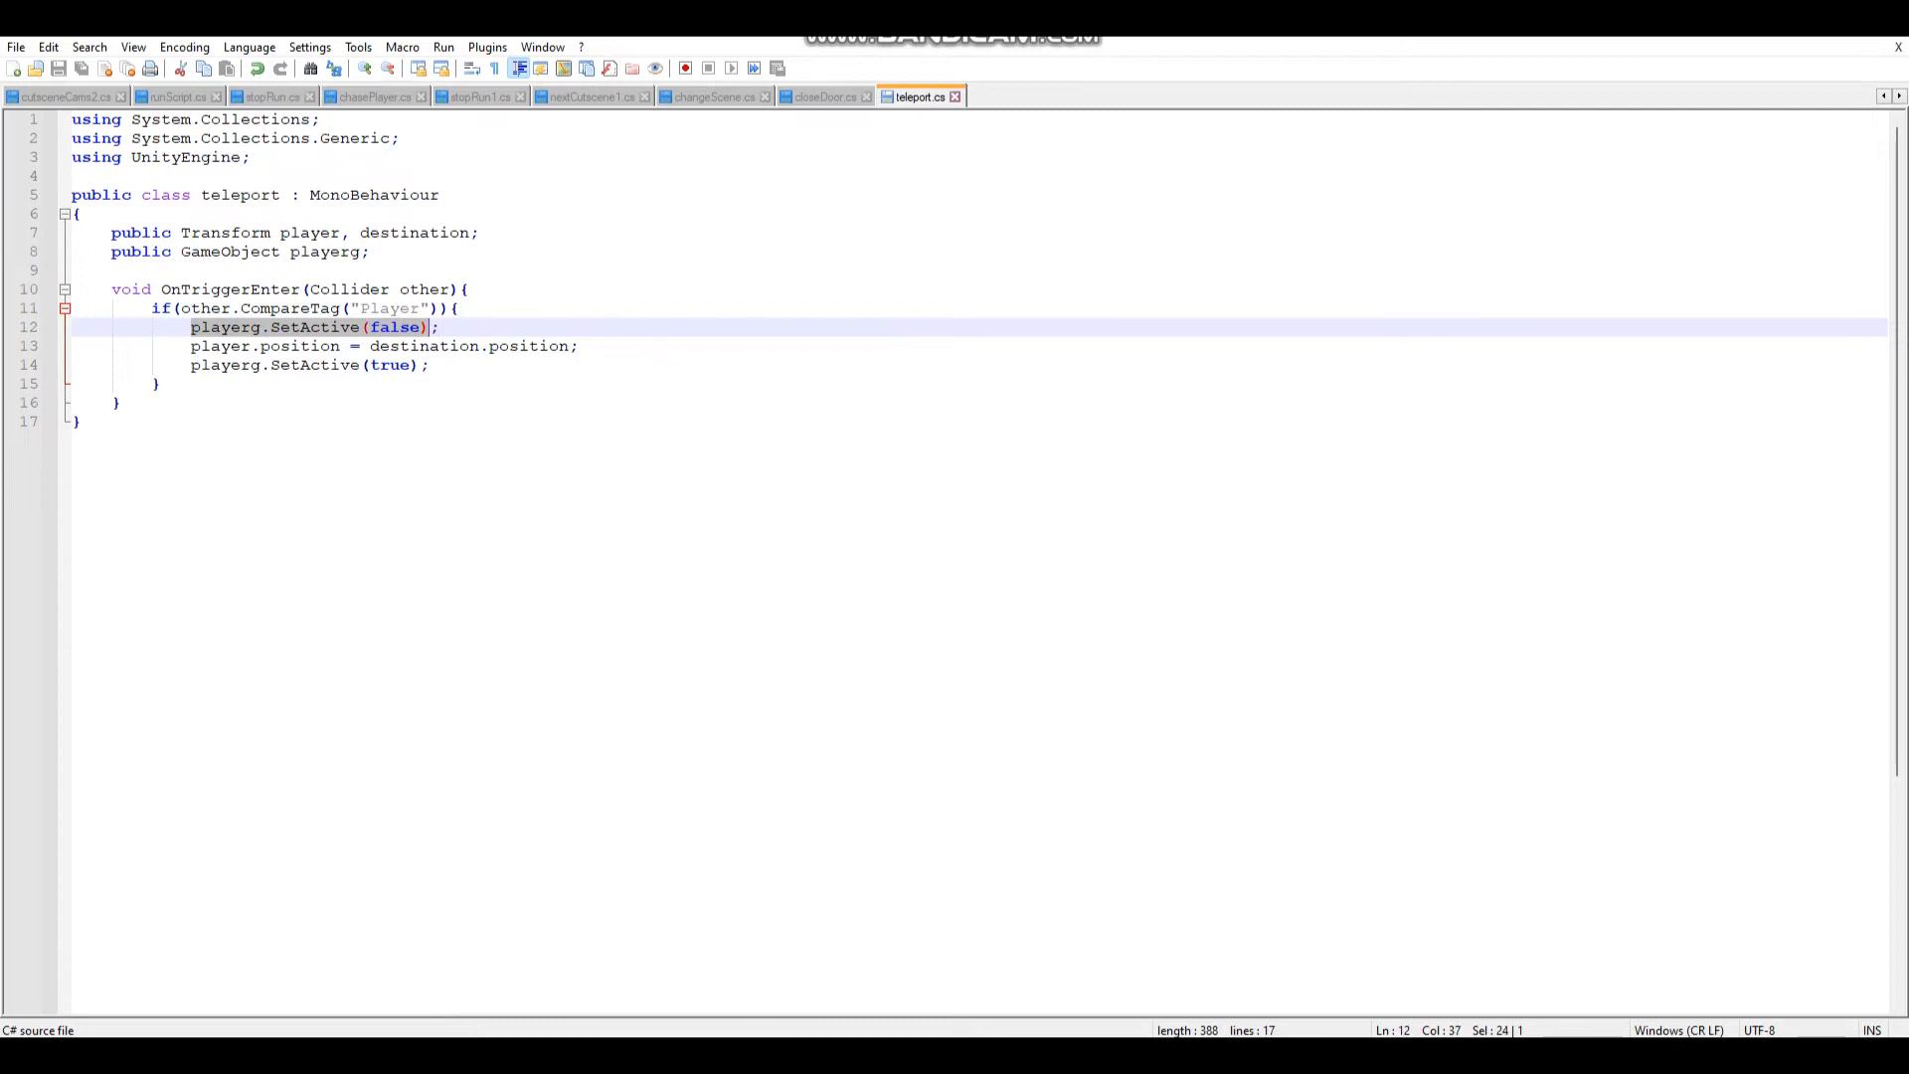
pyautogui.moveTo(191, 347)
pyautogui.mouseDown()
pyautogui.moveTo(489, 346)
pyautogui.moveTo(430, 347)
pyautogui.mouseUp()
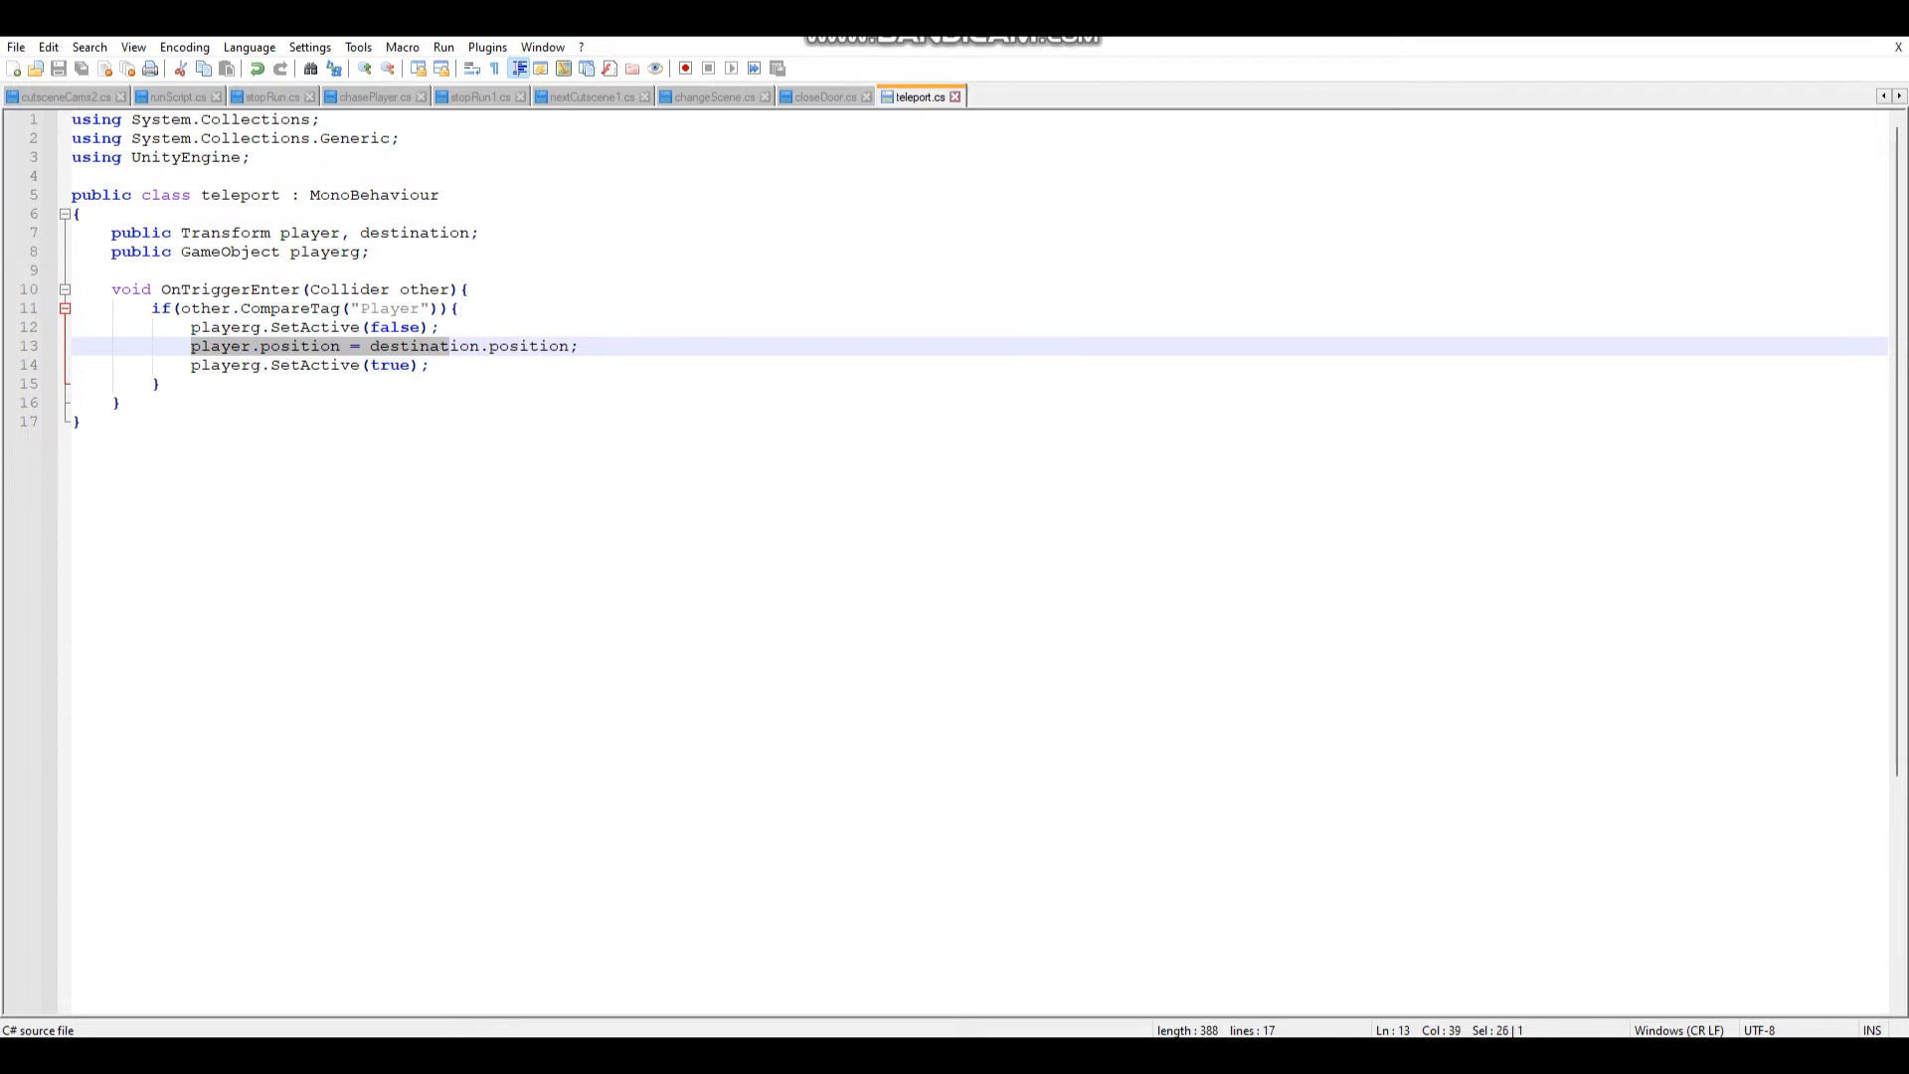
pyautogui.click(269, 366)
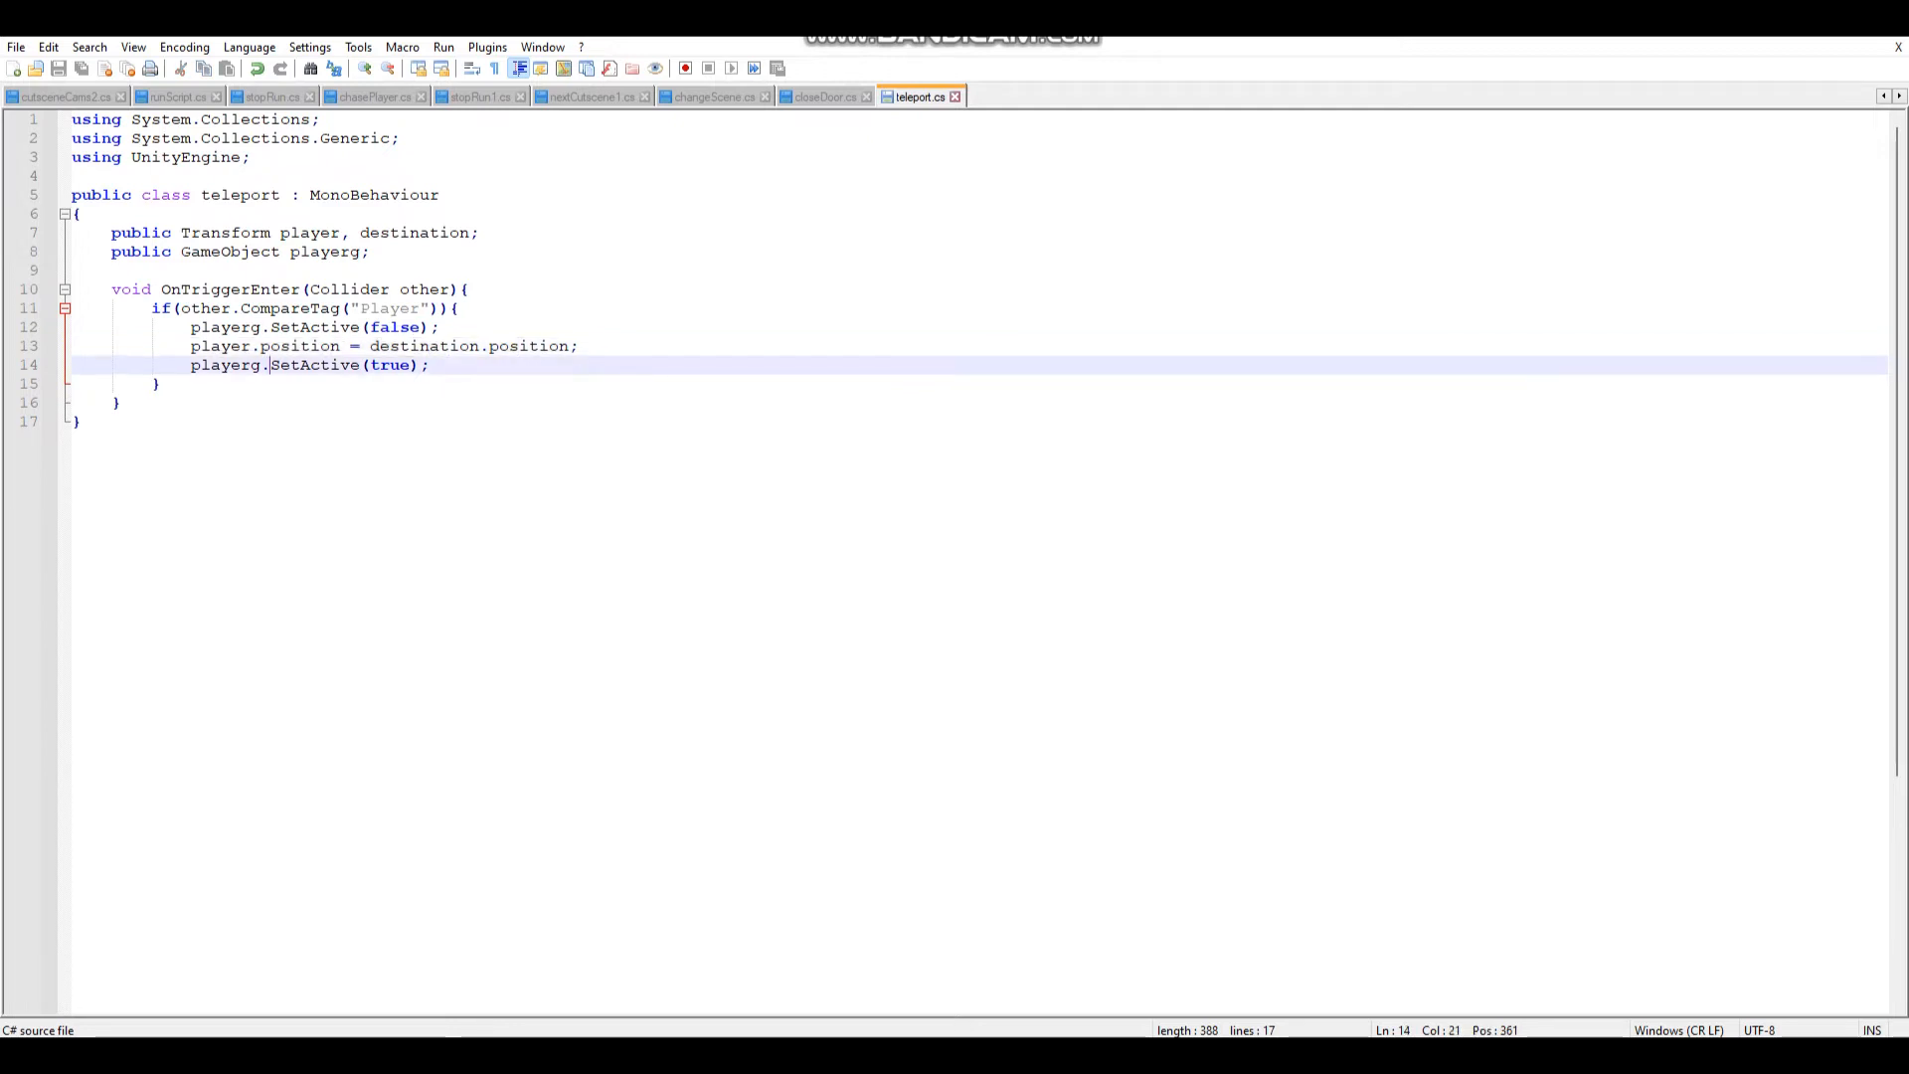
pyautogui.moveTo(191, 366); pyautogui.dragTo(431, 365)
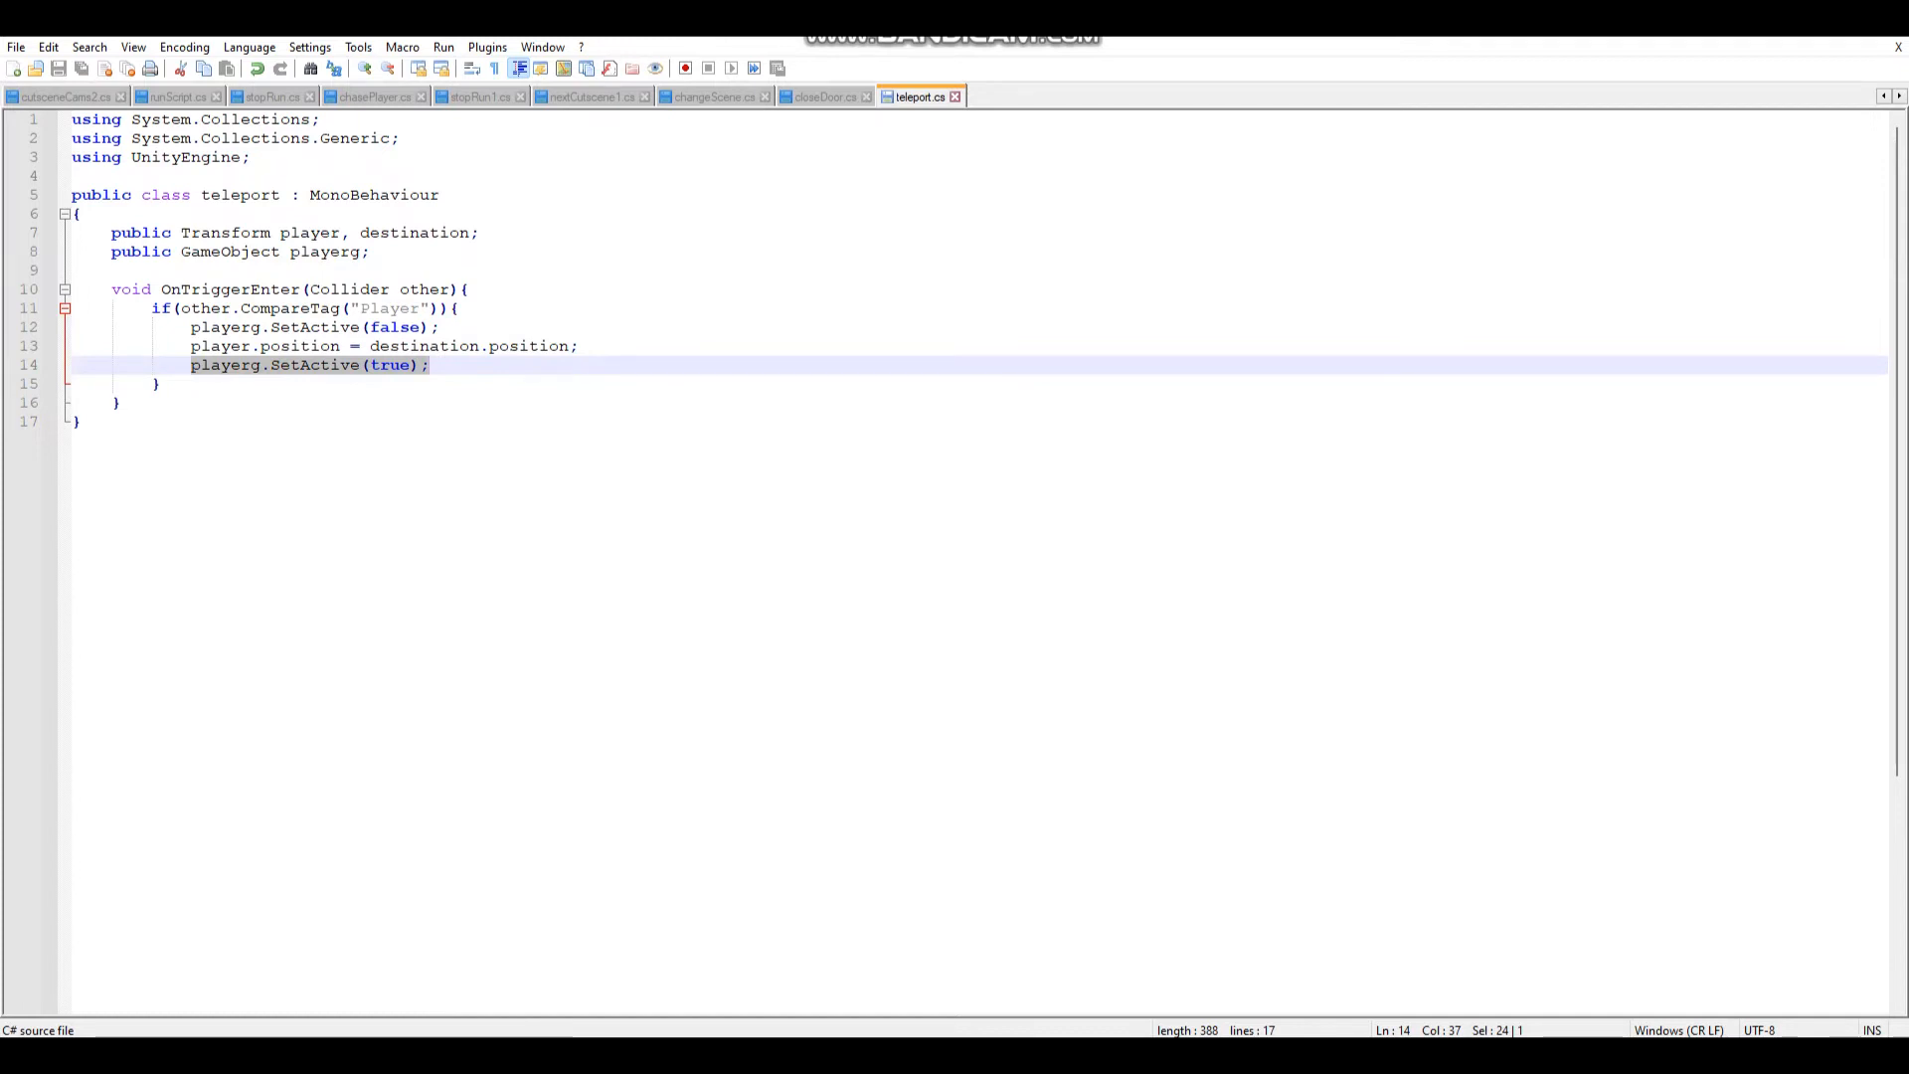
pyautogui.click(328, 327)
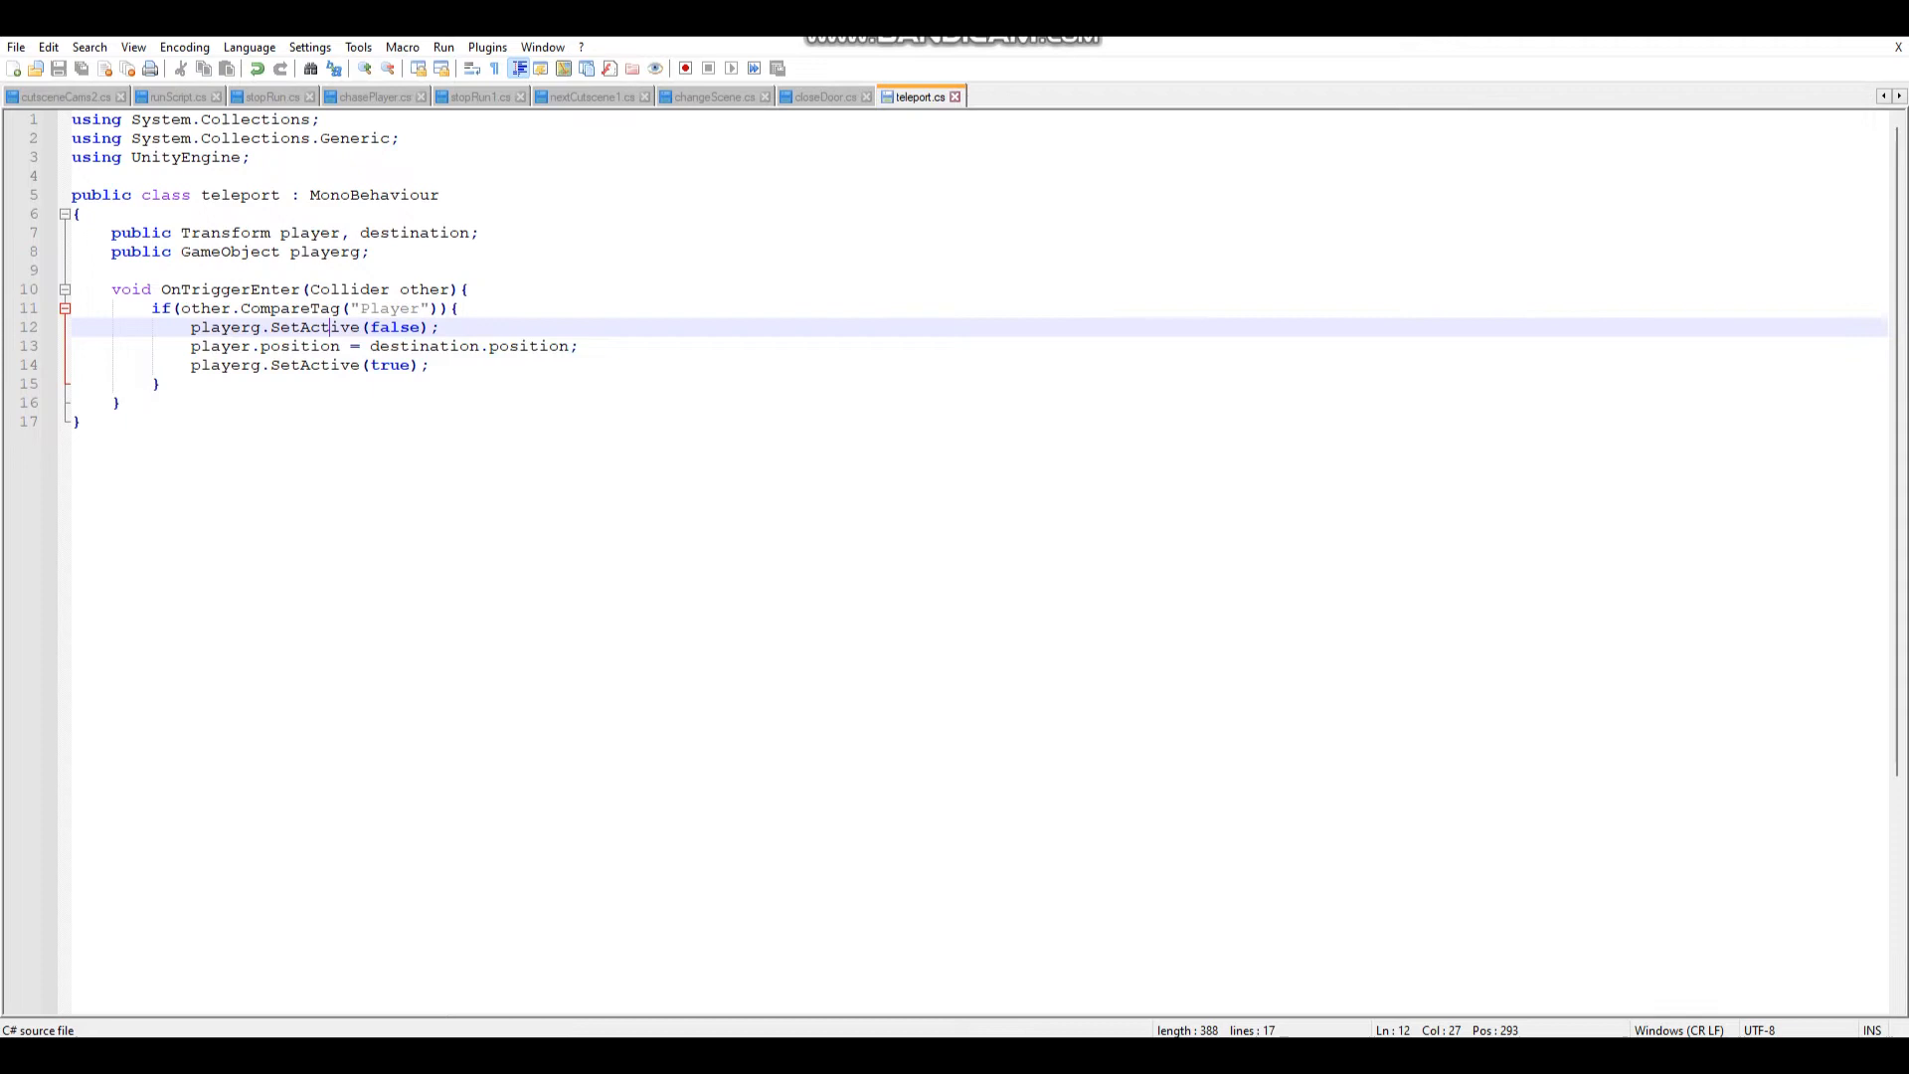
pyautogui.moveTo(266, 346); pyautogui.dragTo(331, 346)
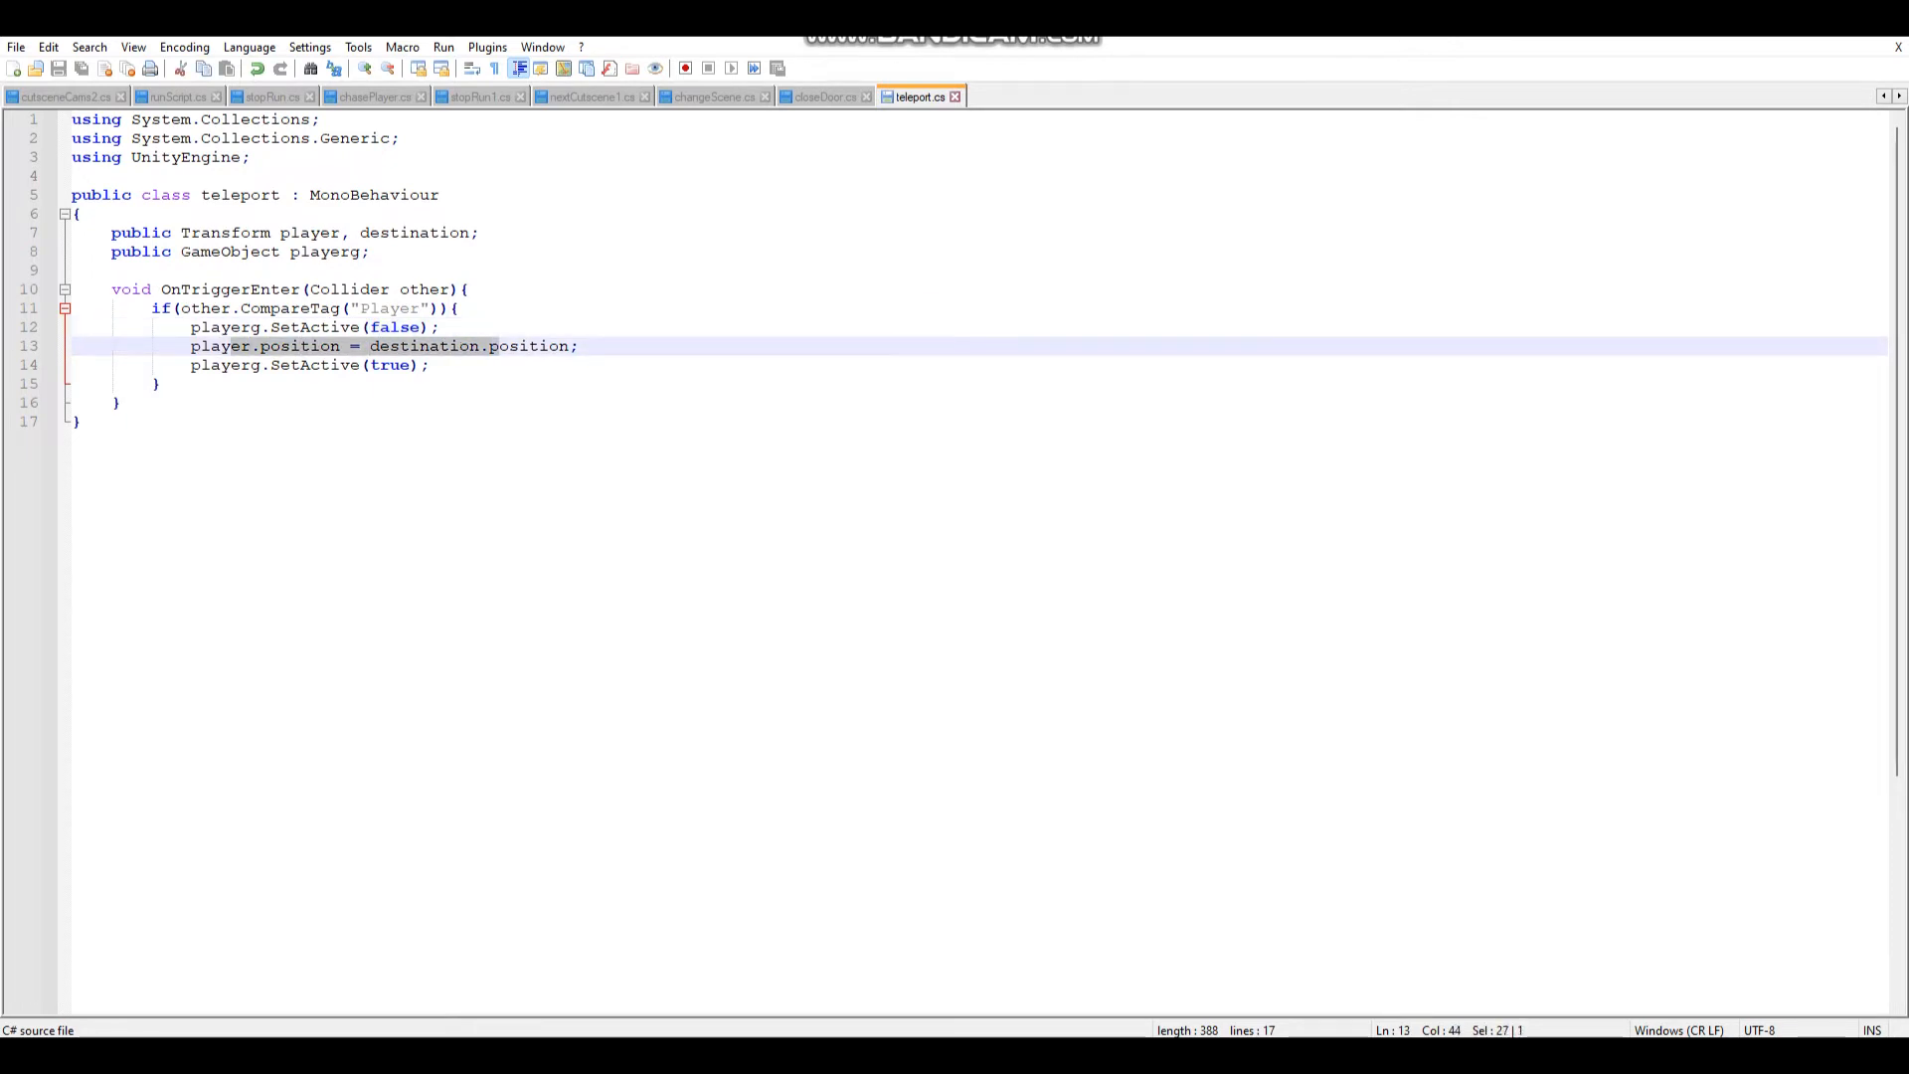
pyautogui.click(337, 326)
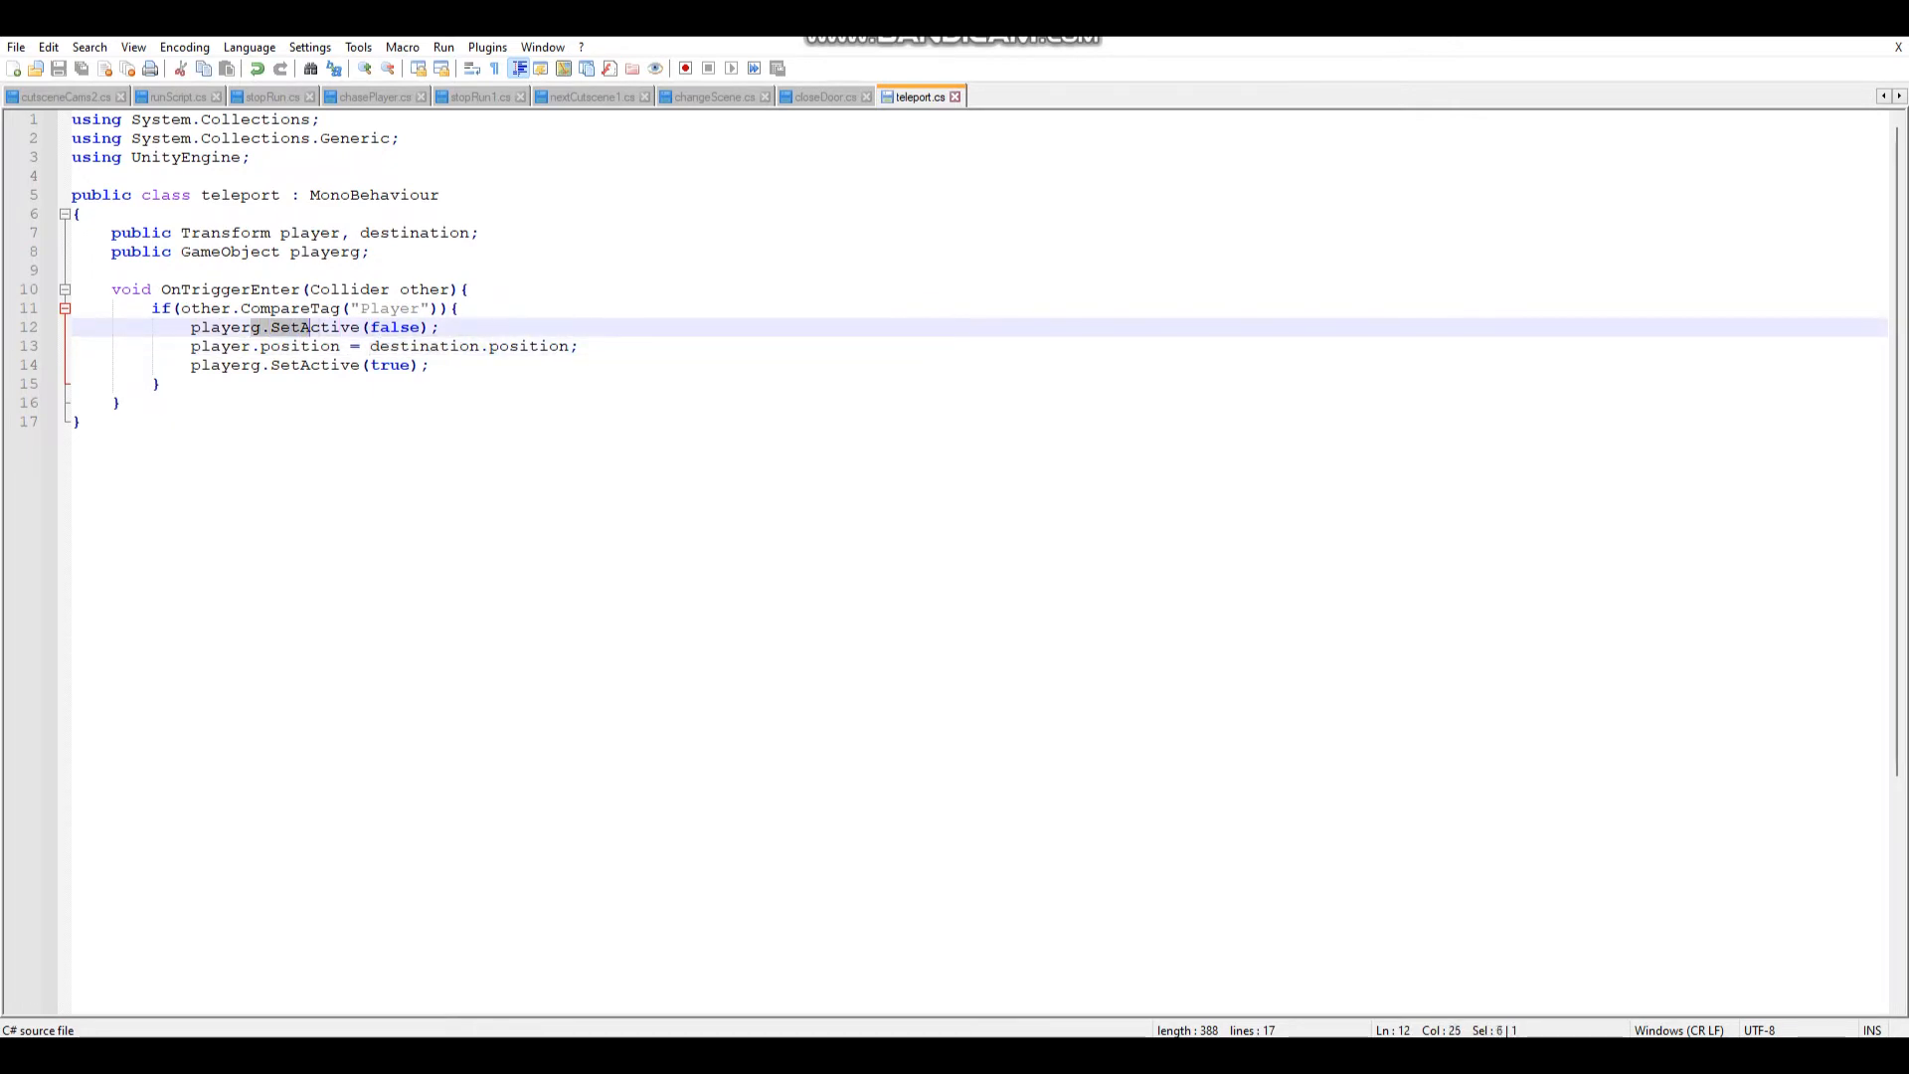
pyautogui.moveTo(366, 364); pyautogui.dragTo(299, 364)
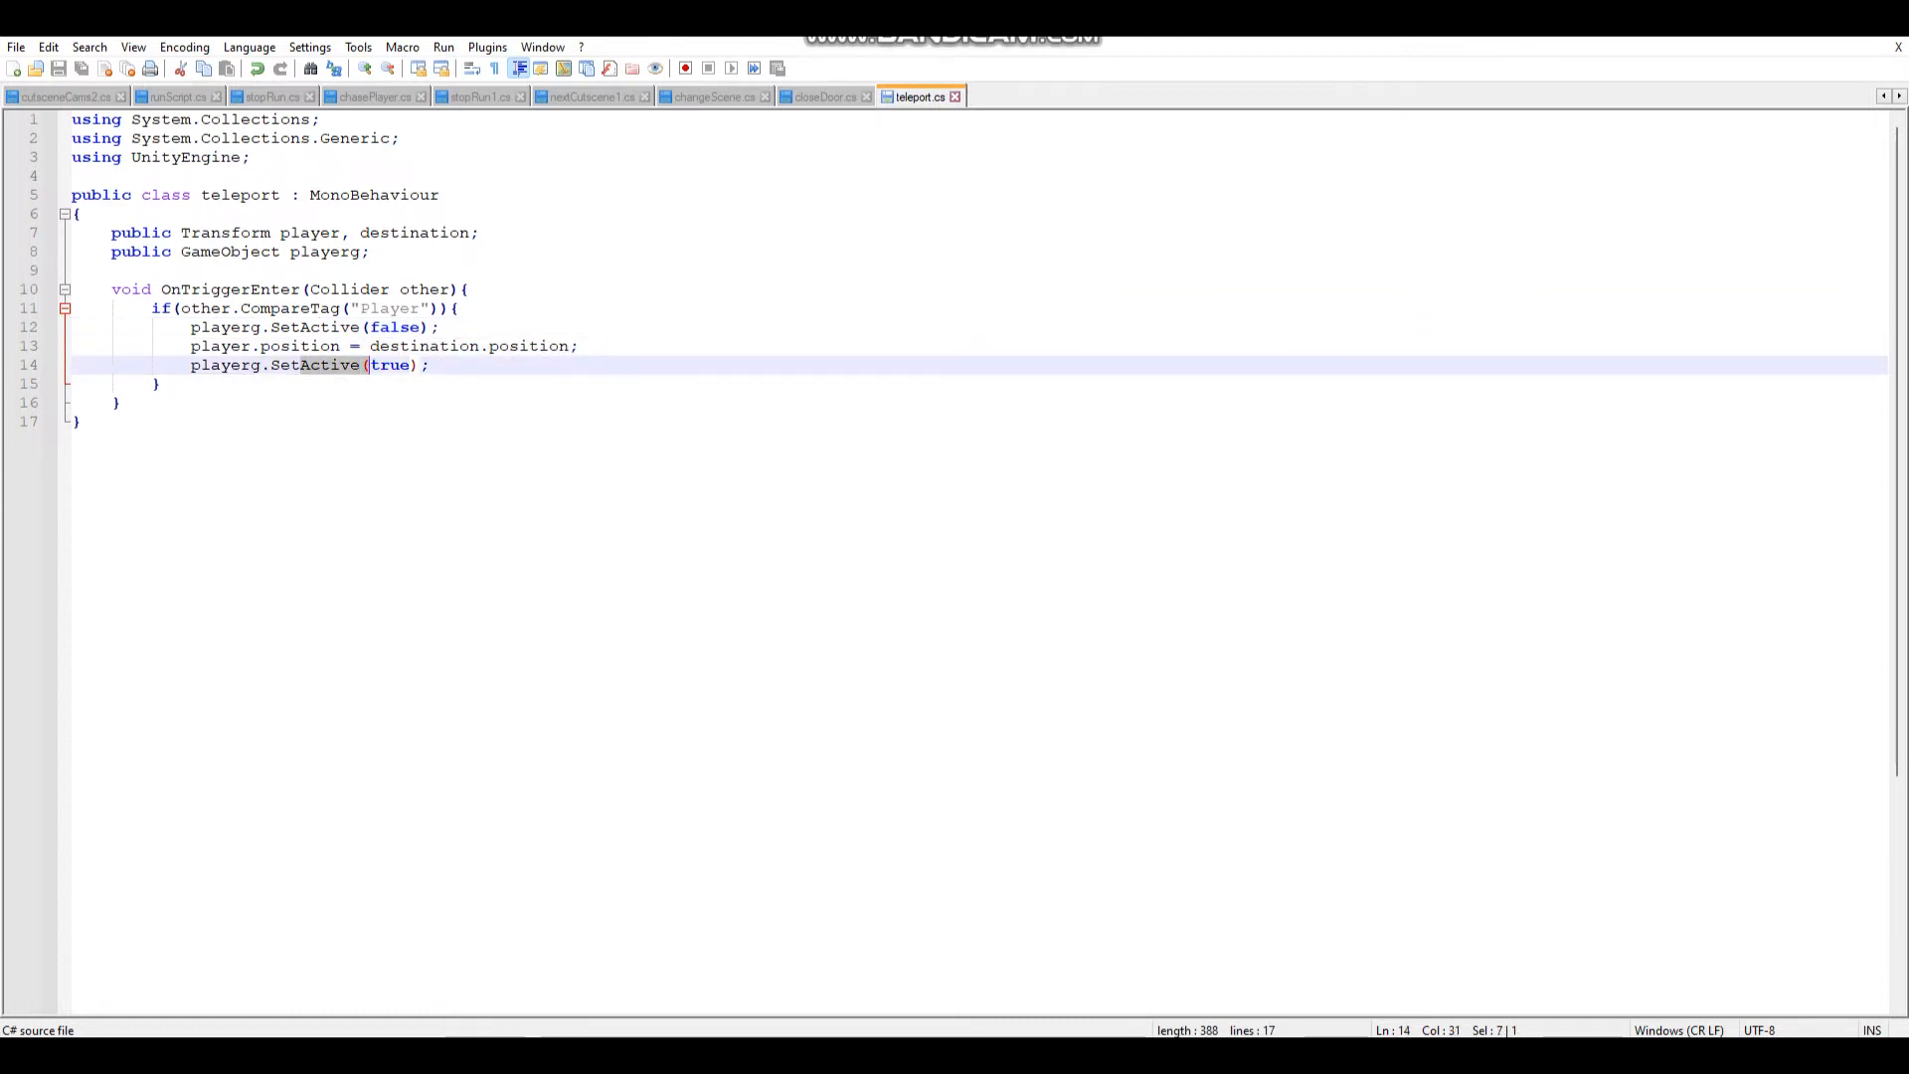
pyautogui.press('End')
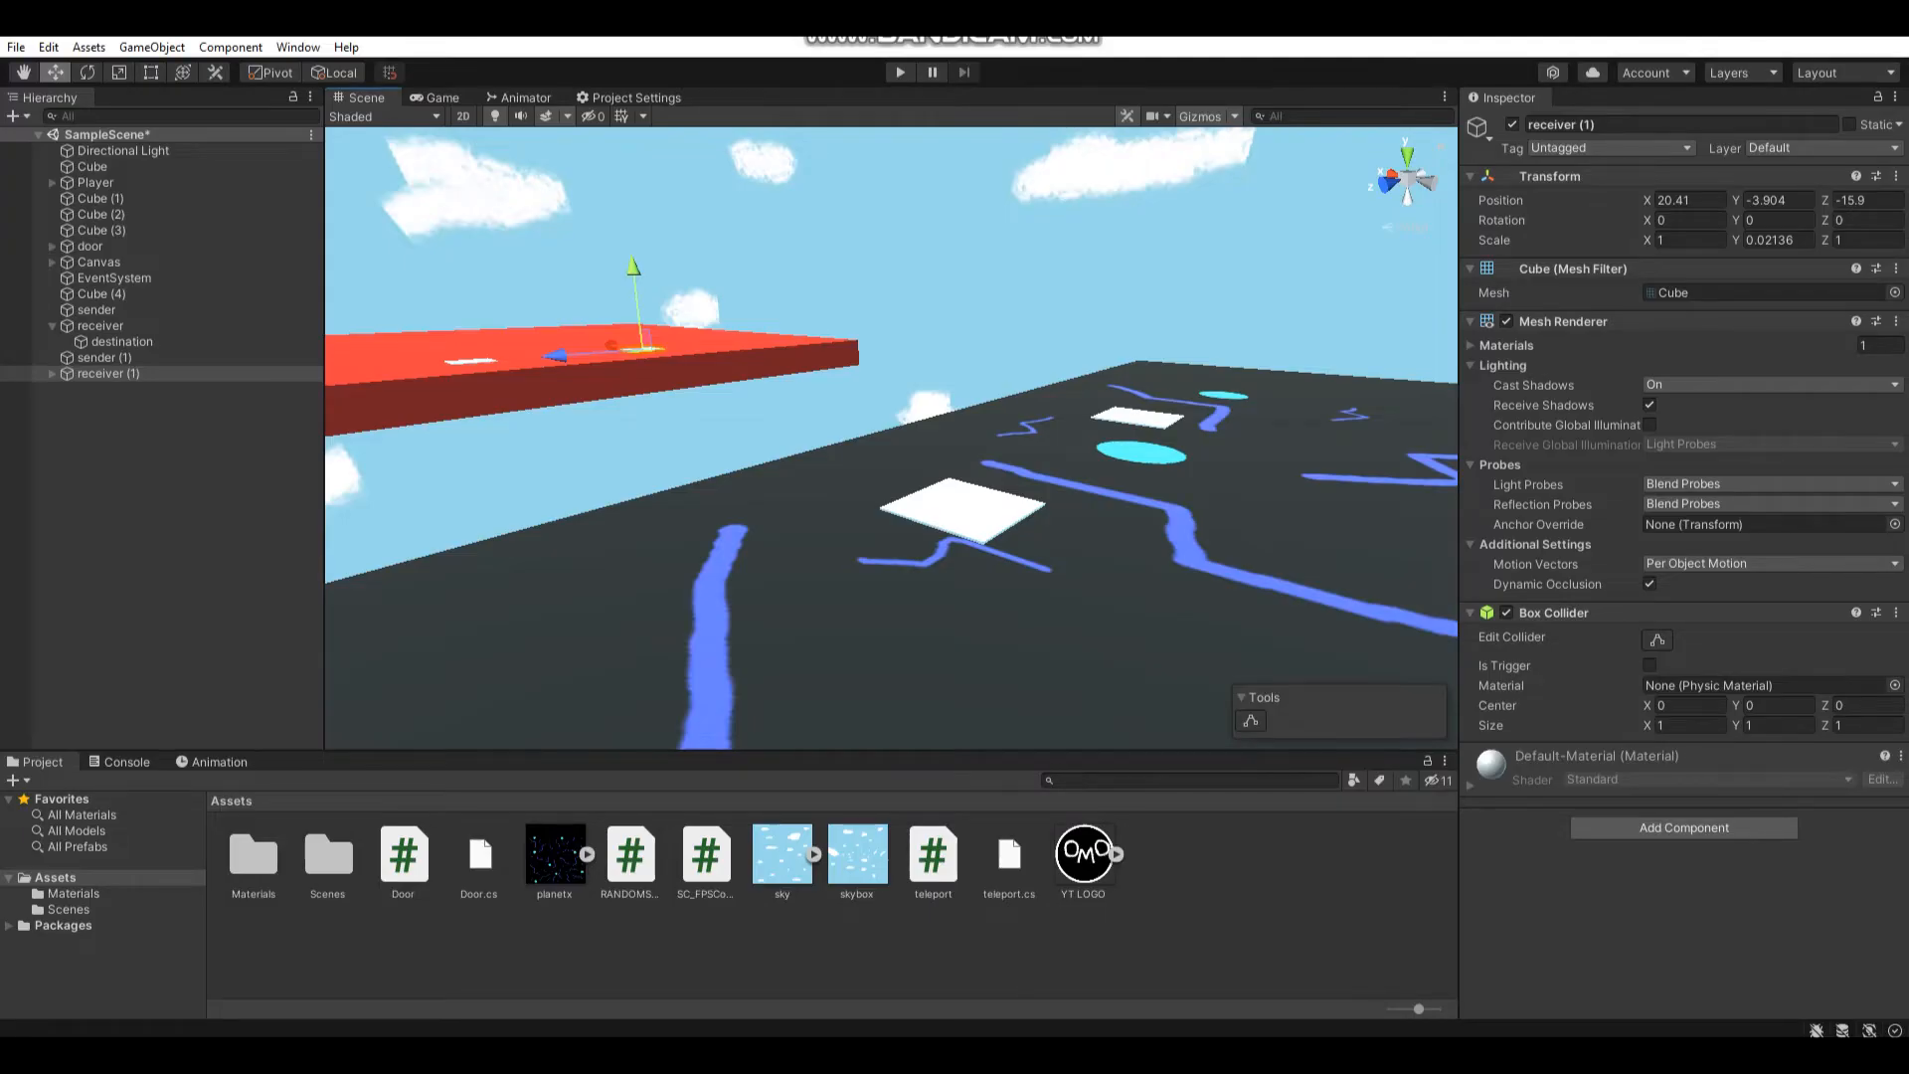
# Attach the teleport script to the sender pad and assign Player and the second receiver's destination
pyautogui.click(917, 505)
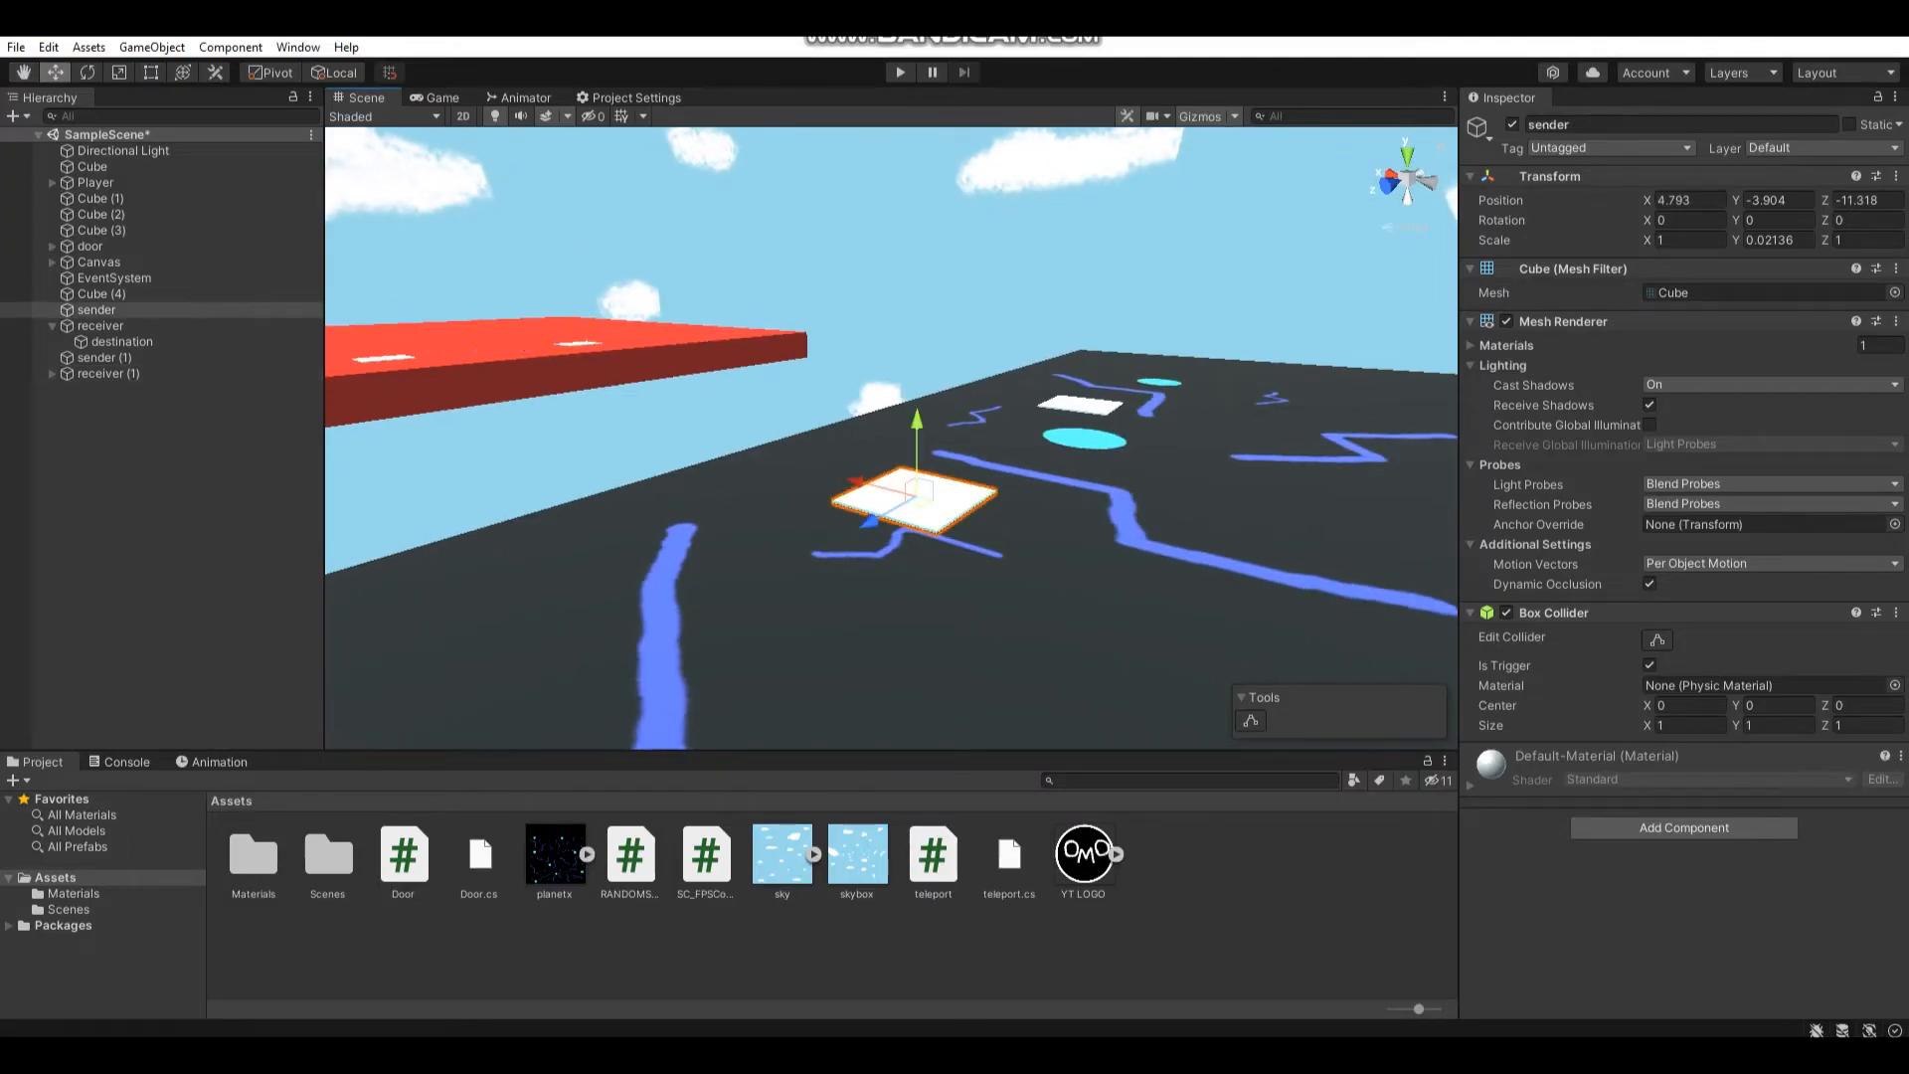
pyautogui.moveTo(918, 505); pyautogui.dragTo(873, 504, button='middle')
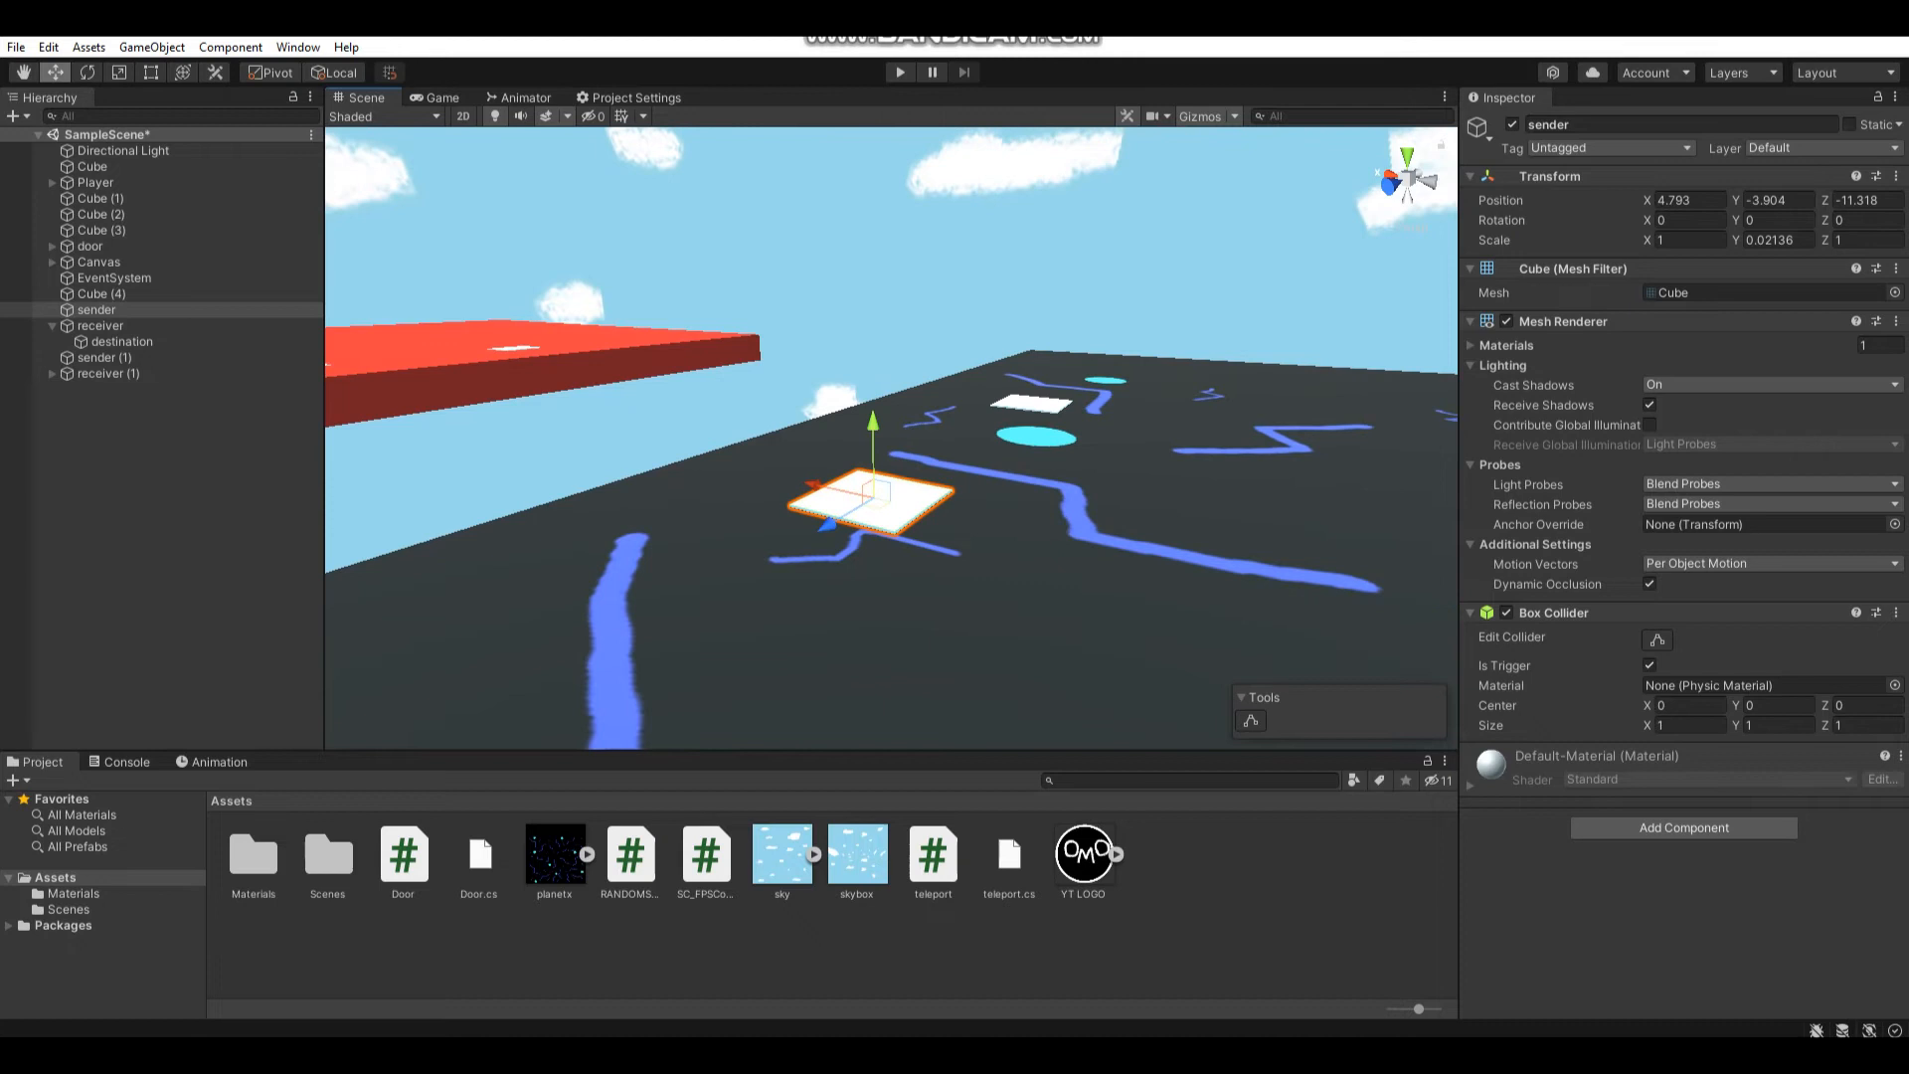
pyautogui.moveTo(1008, 854); pyautogui.dragTo(1682, 865)
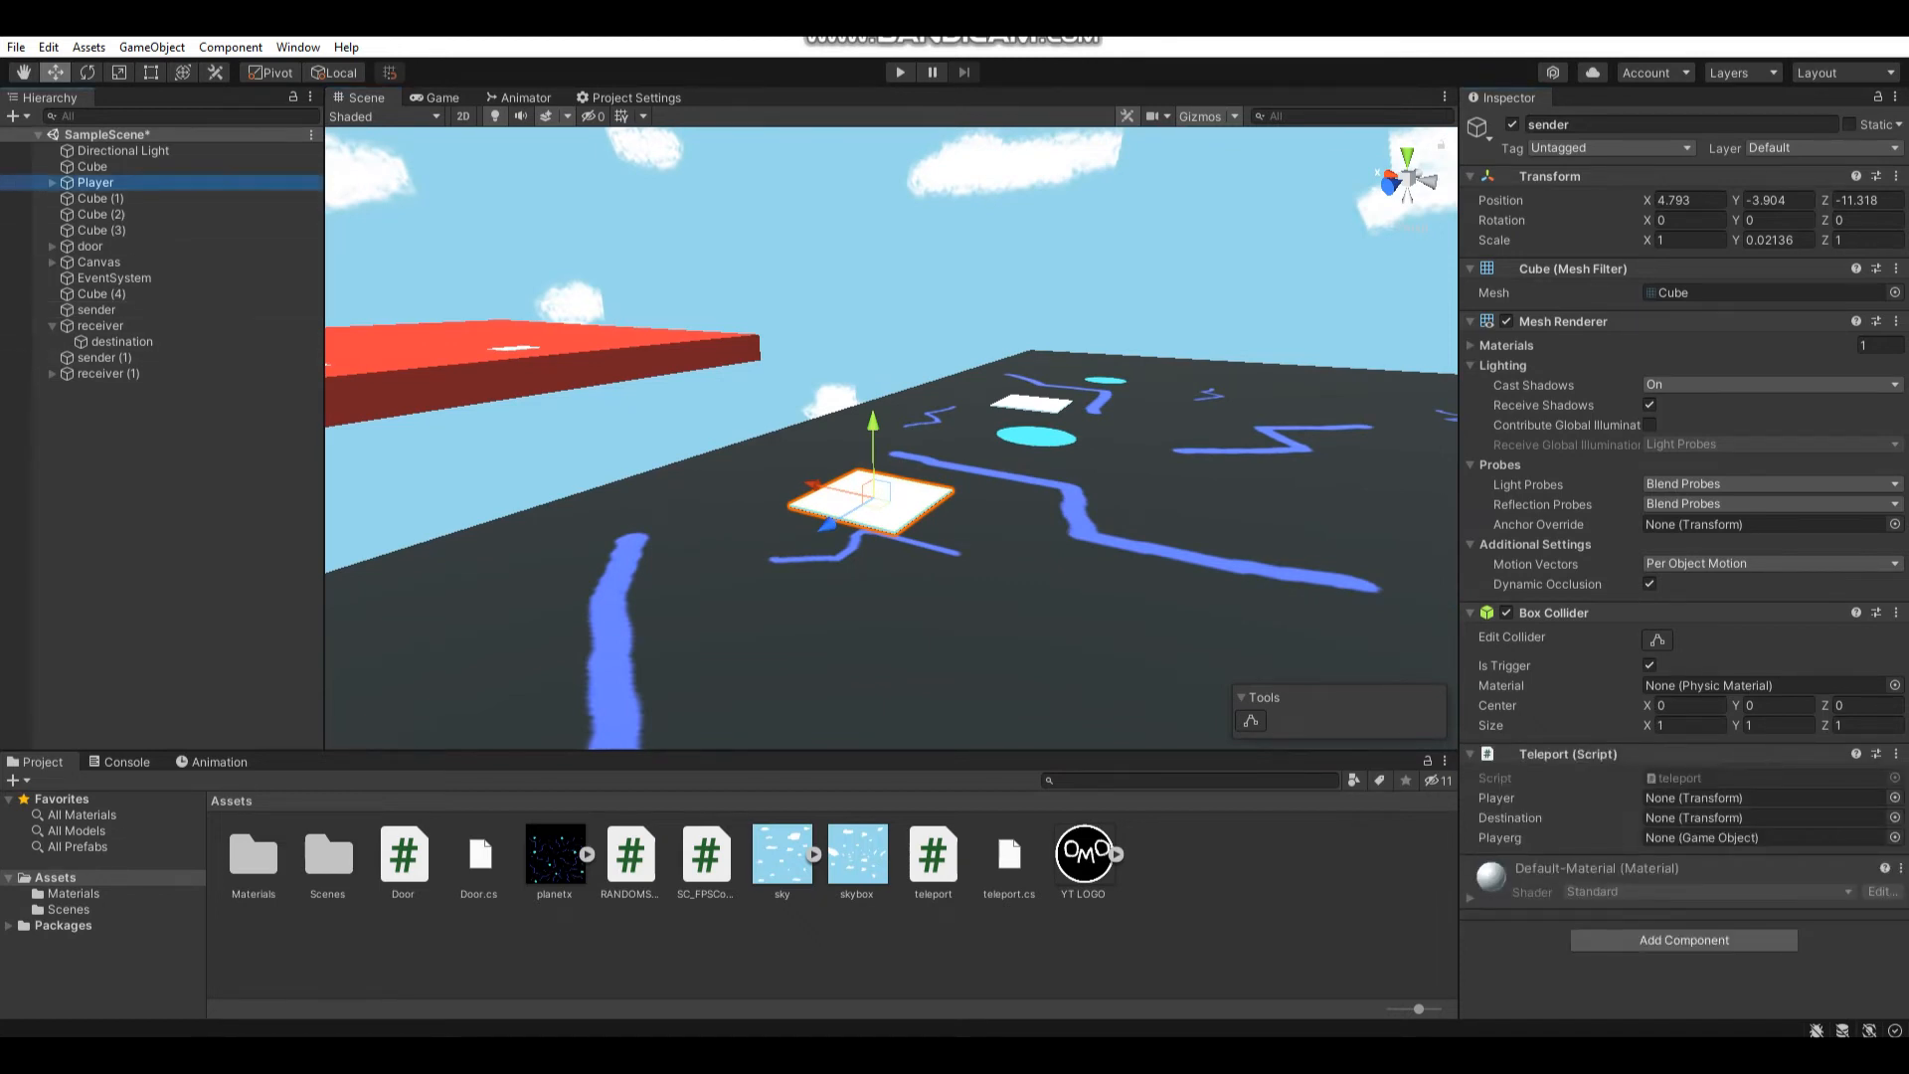
pyautogui.moveTo(89, 181)
pyautogui.mouseDown()
pyautogui.moveTo(1761, 817)
pyautogui.moveTo(1761, 799)
pyautogui.mouseUp()
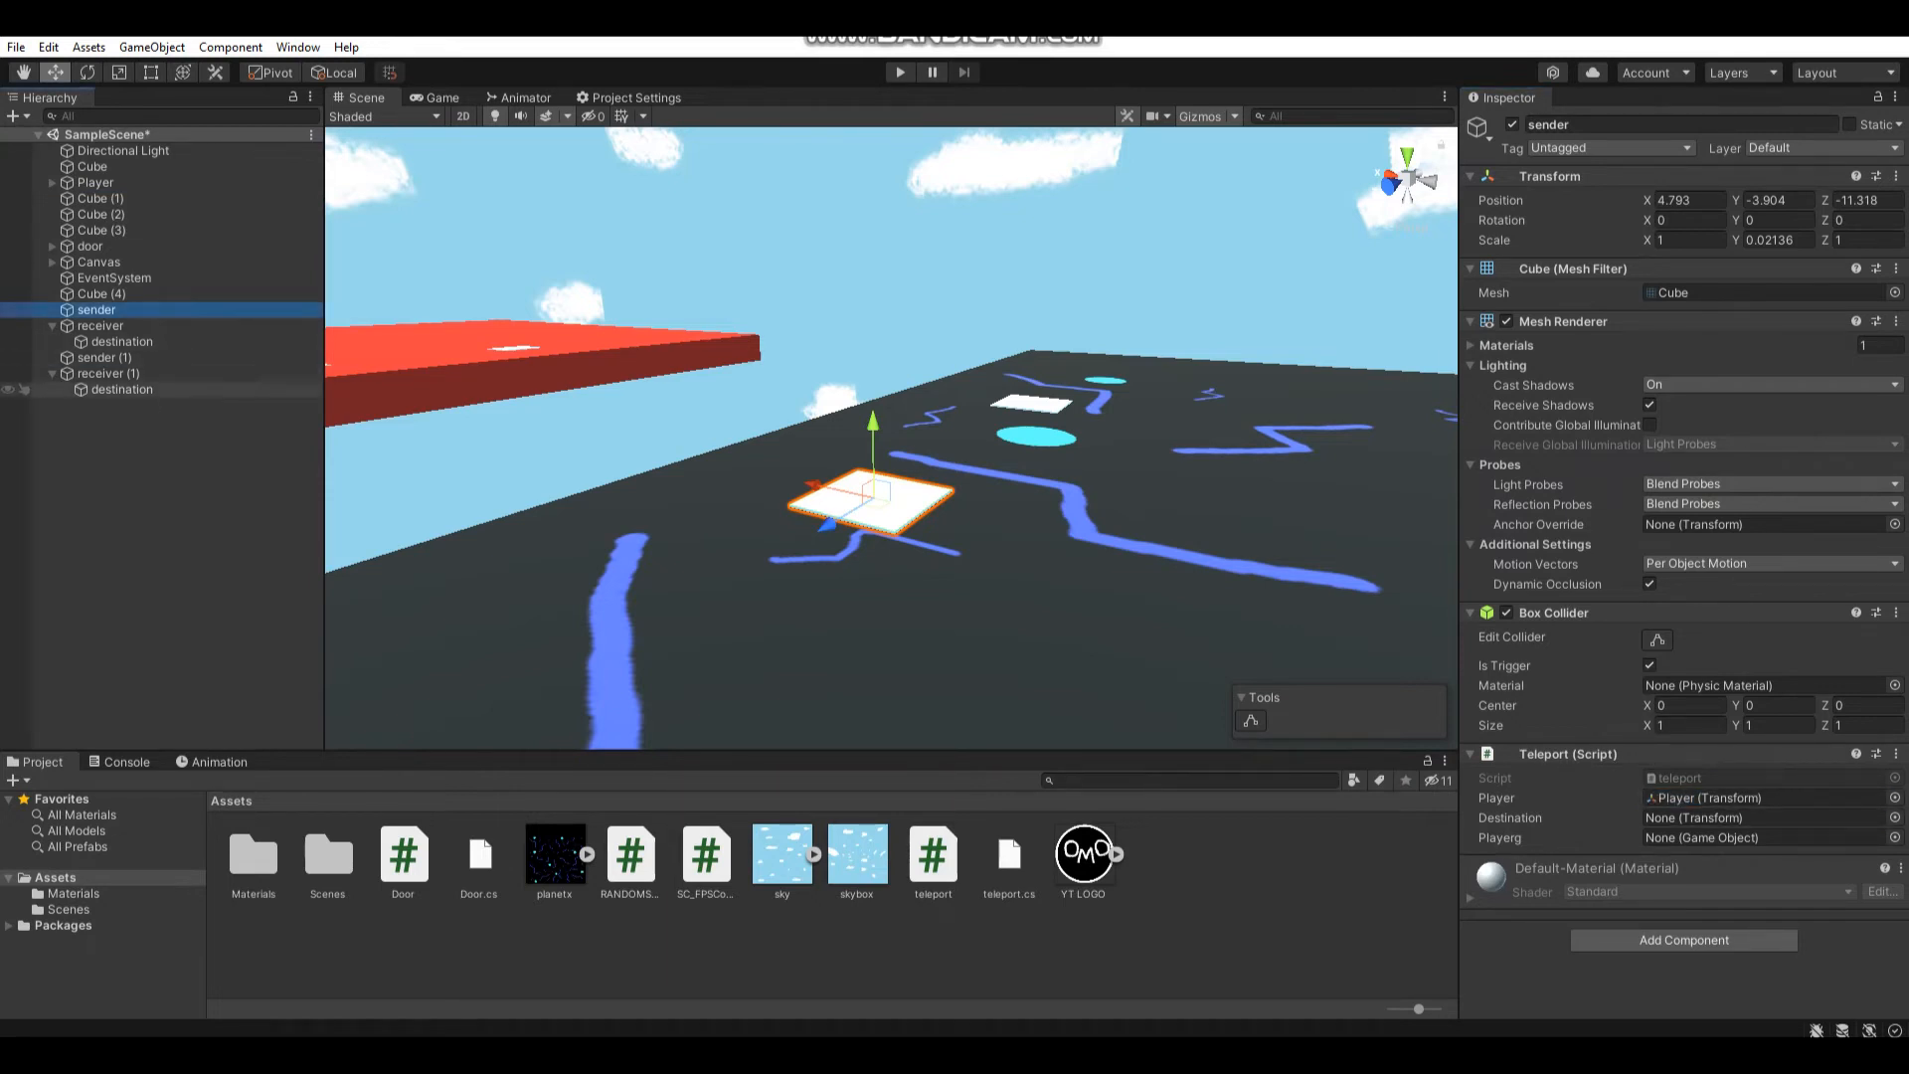
pyautogui.moveTo(149, 390); pyautogui.dragTo(1760, 817)
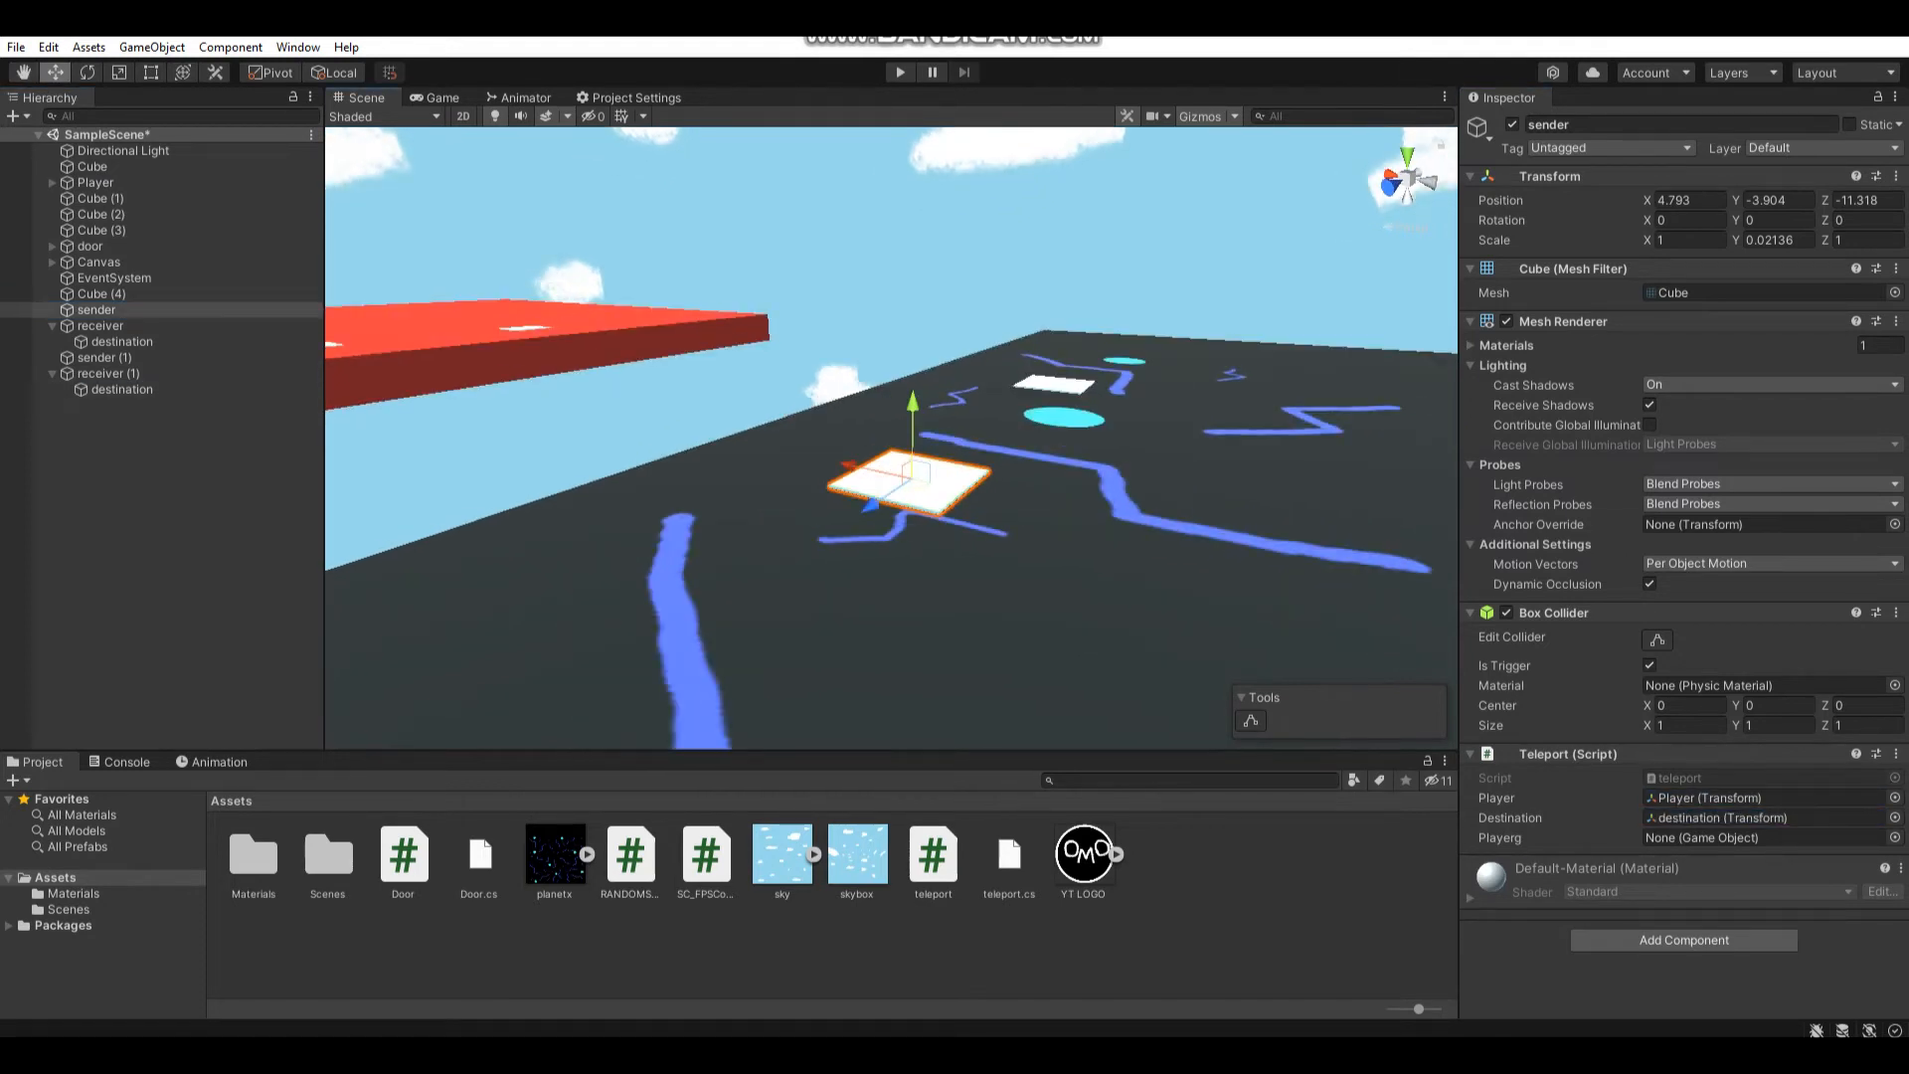
# Check the destination point, then link the Player object as the sender's Playerg reference
pyautogui.click(122, 390)
pyautogui.moveTo(894, 447); pyautogui.dragTo(671, 374, button='right')
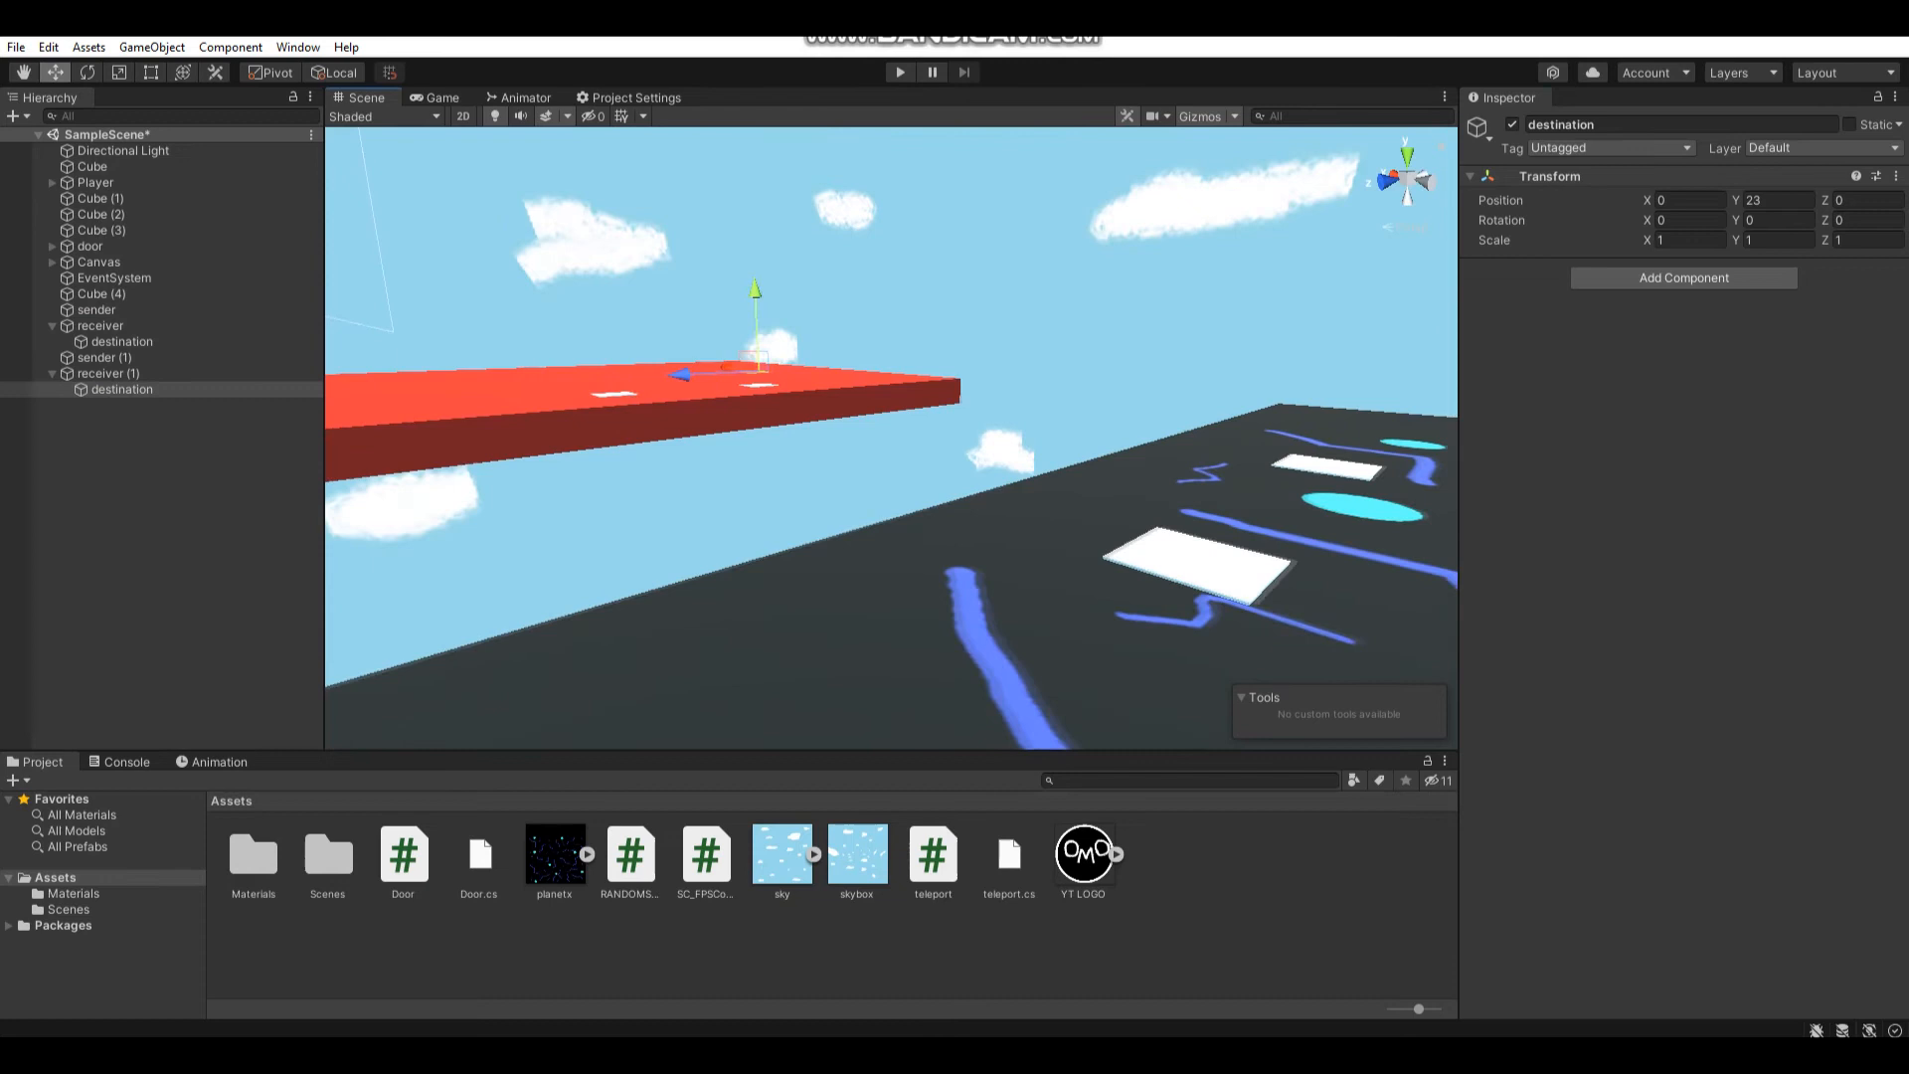
pyautogui.moveTo(896, 447); pyautogui.dragTo(745, 388, button='right')
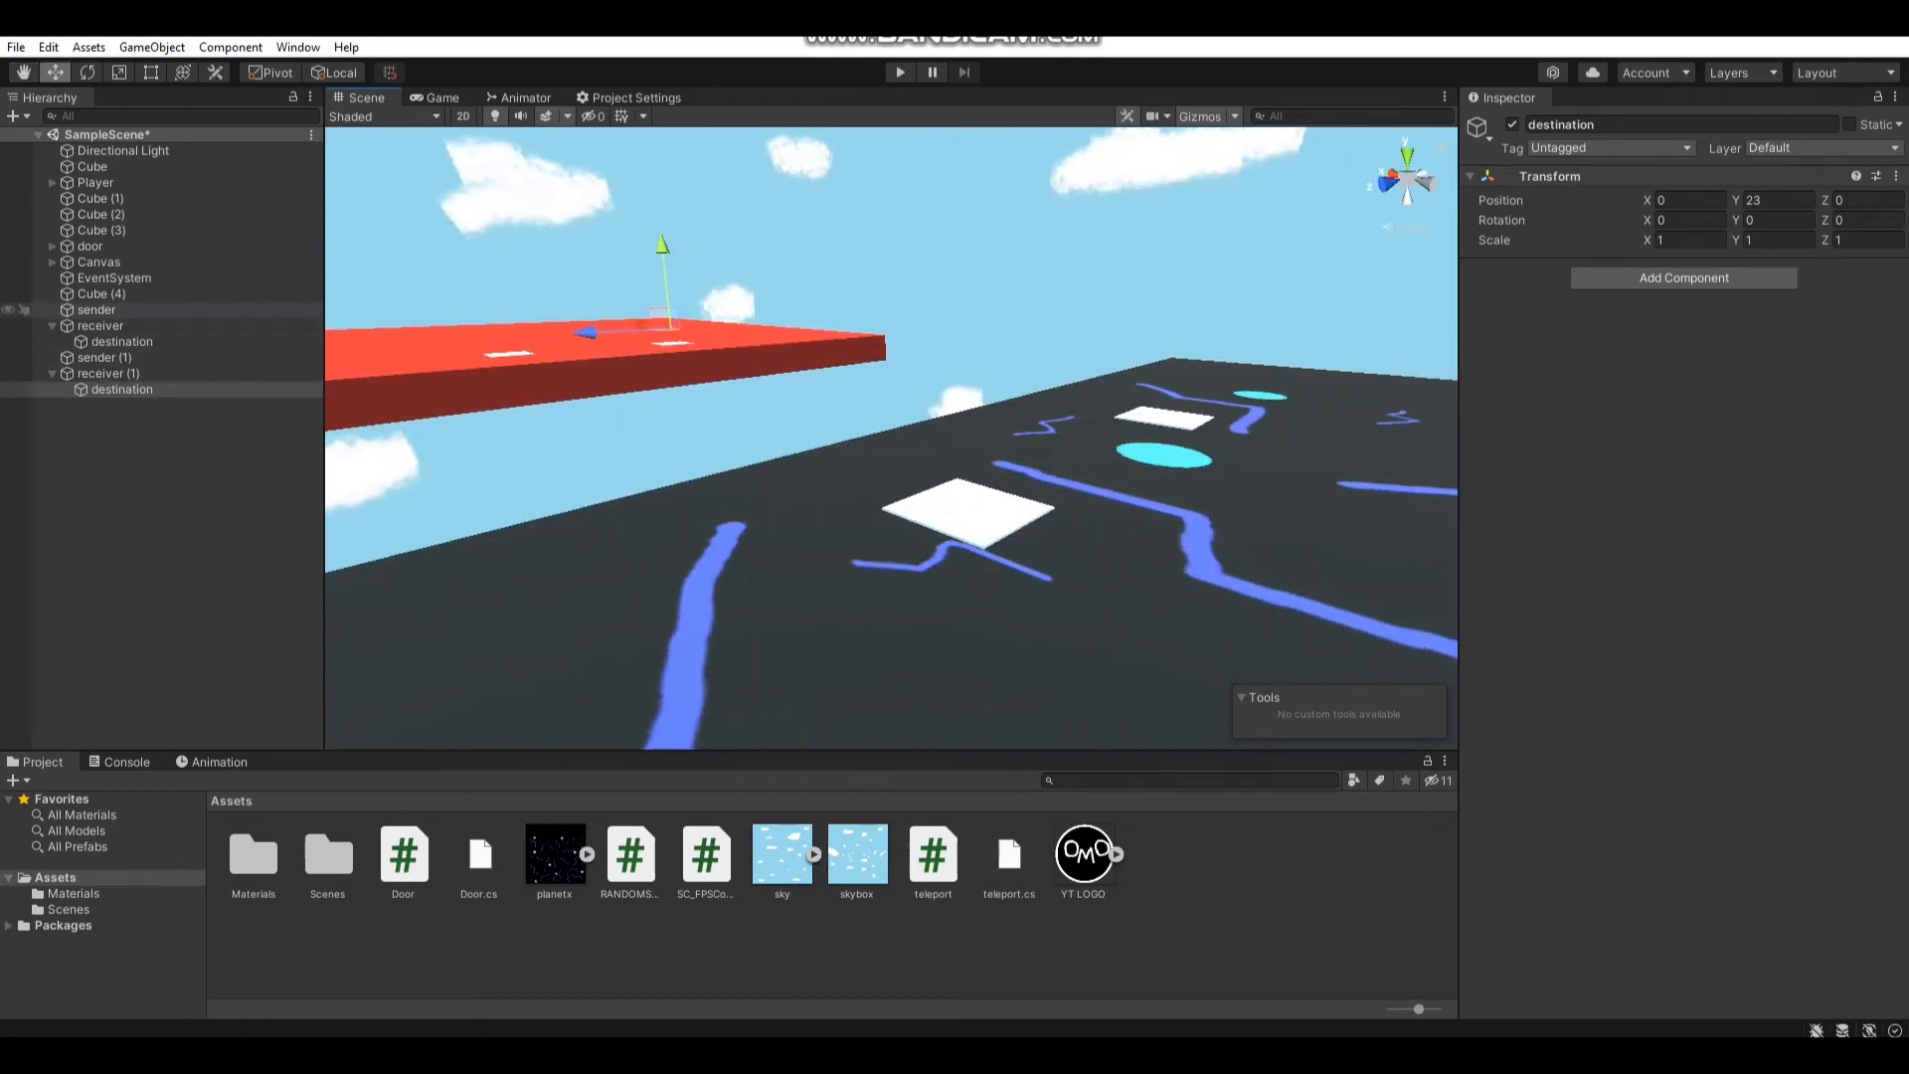
pyautogui.click(97, 310)
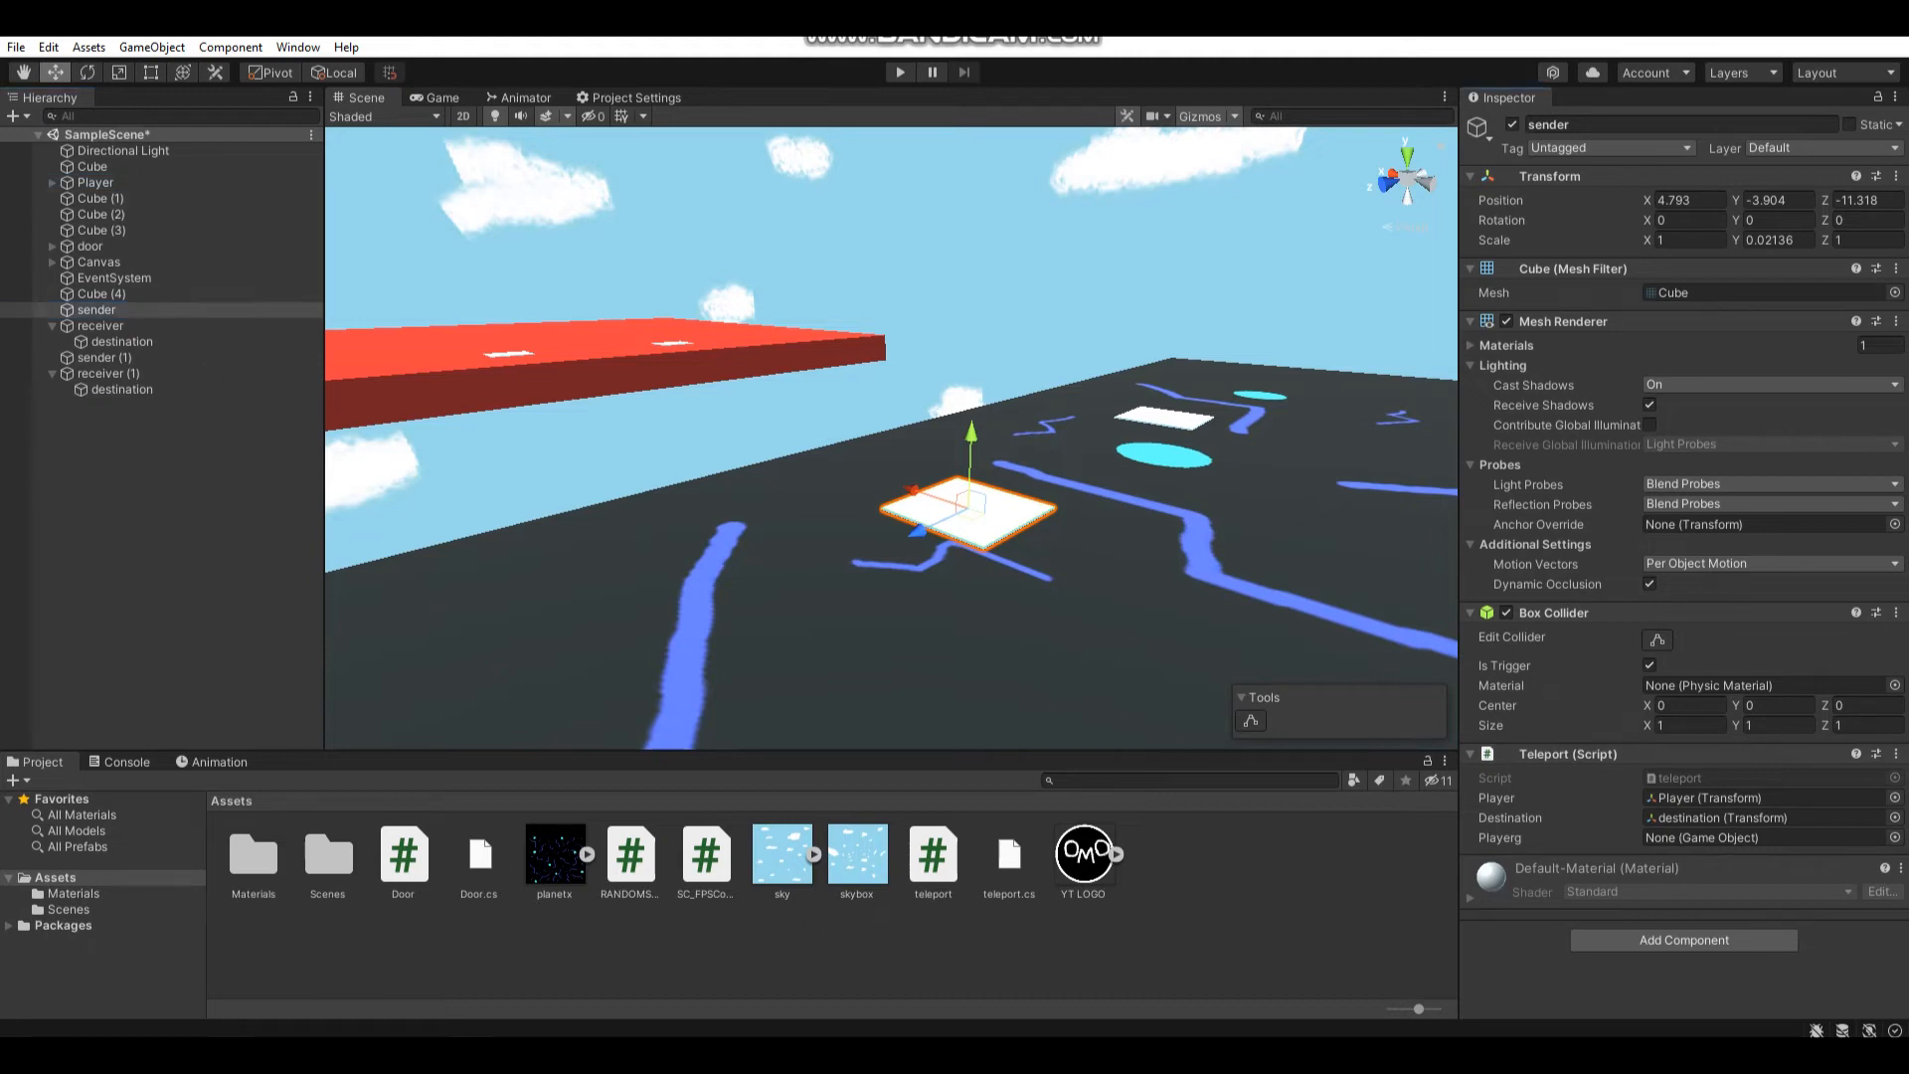
pyautogui.click(1760, 817)
pyautogui.moveTo(92, 182); pyautogui.dragTo(1760, 837)
pyautogui.moveTo(896, 448); pyautogui.dragTo(835, 403, button='middle')
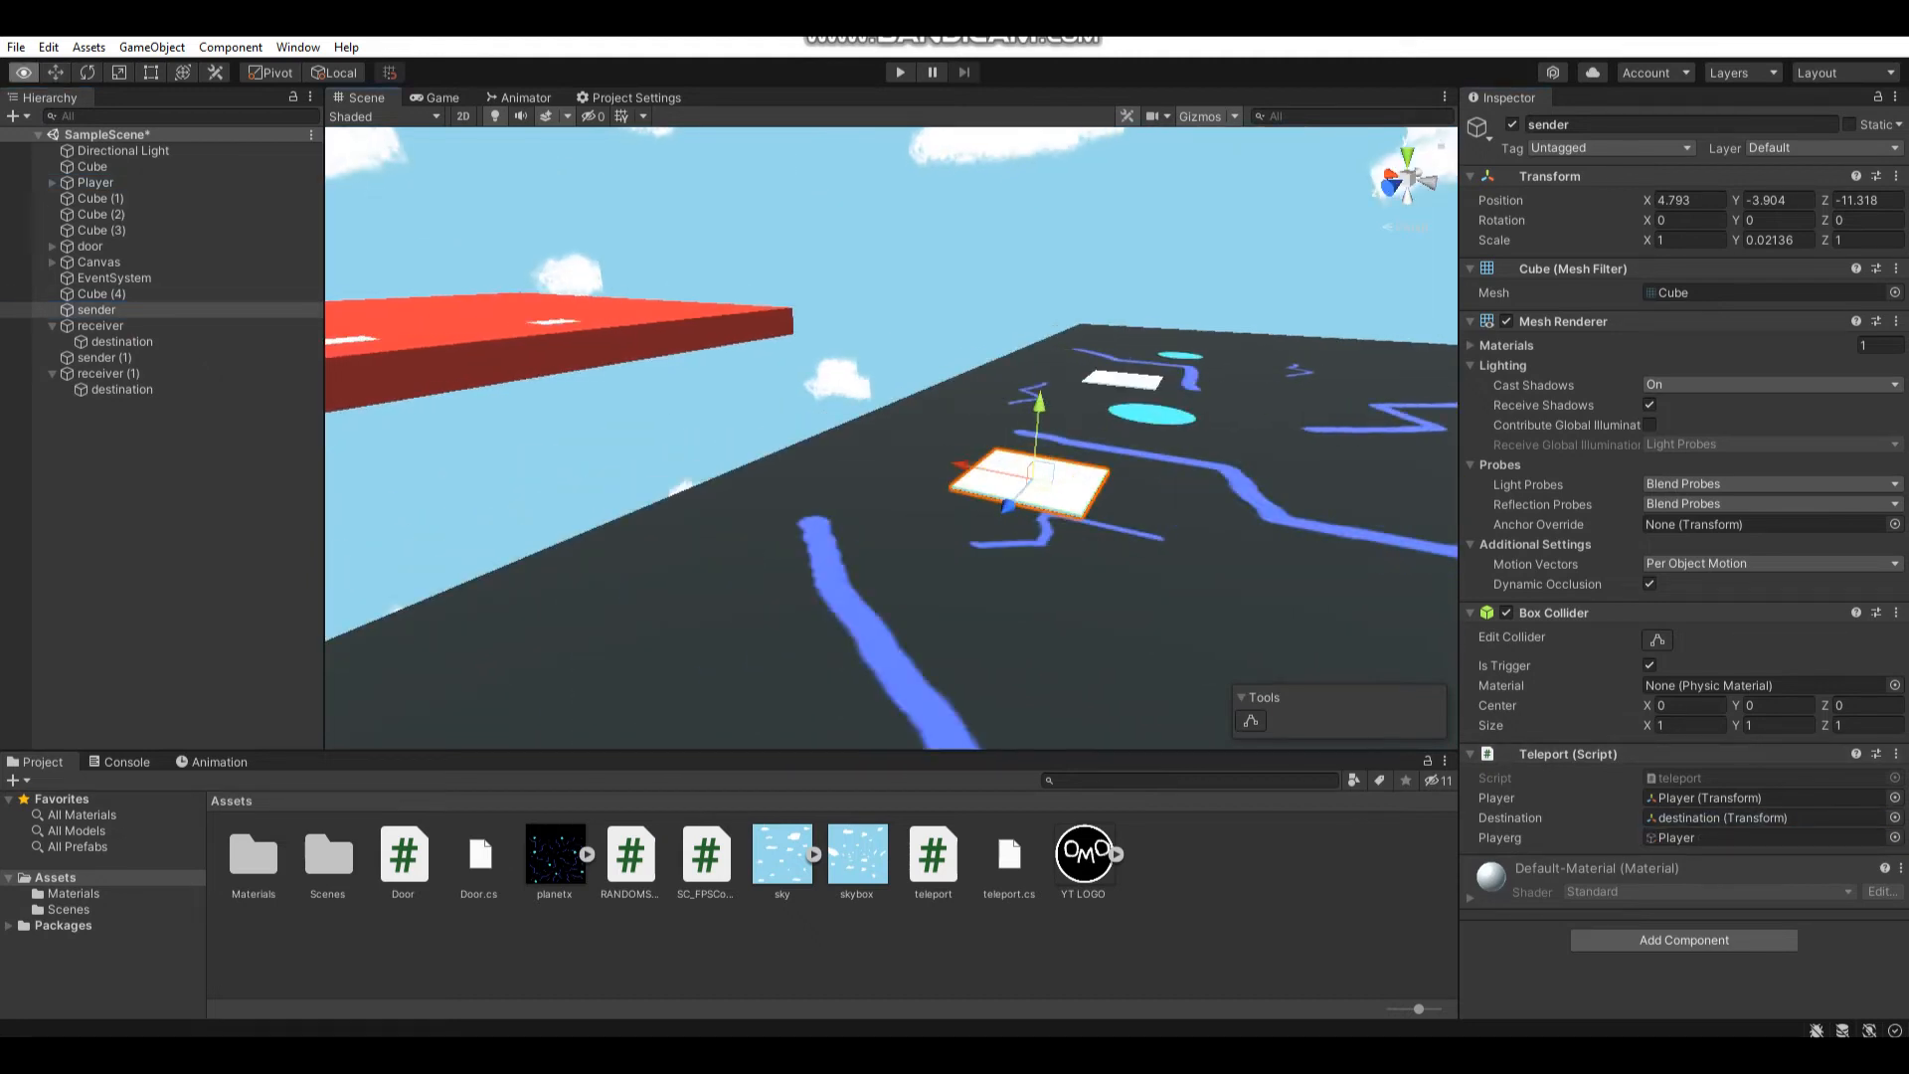
# Attach the teleport script to sender (1) and fill its Player, Destination and Playerg fields
pyautogui.click(105, 357)
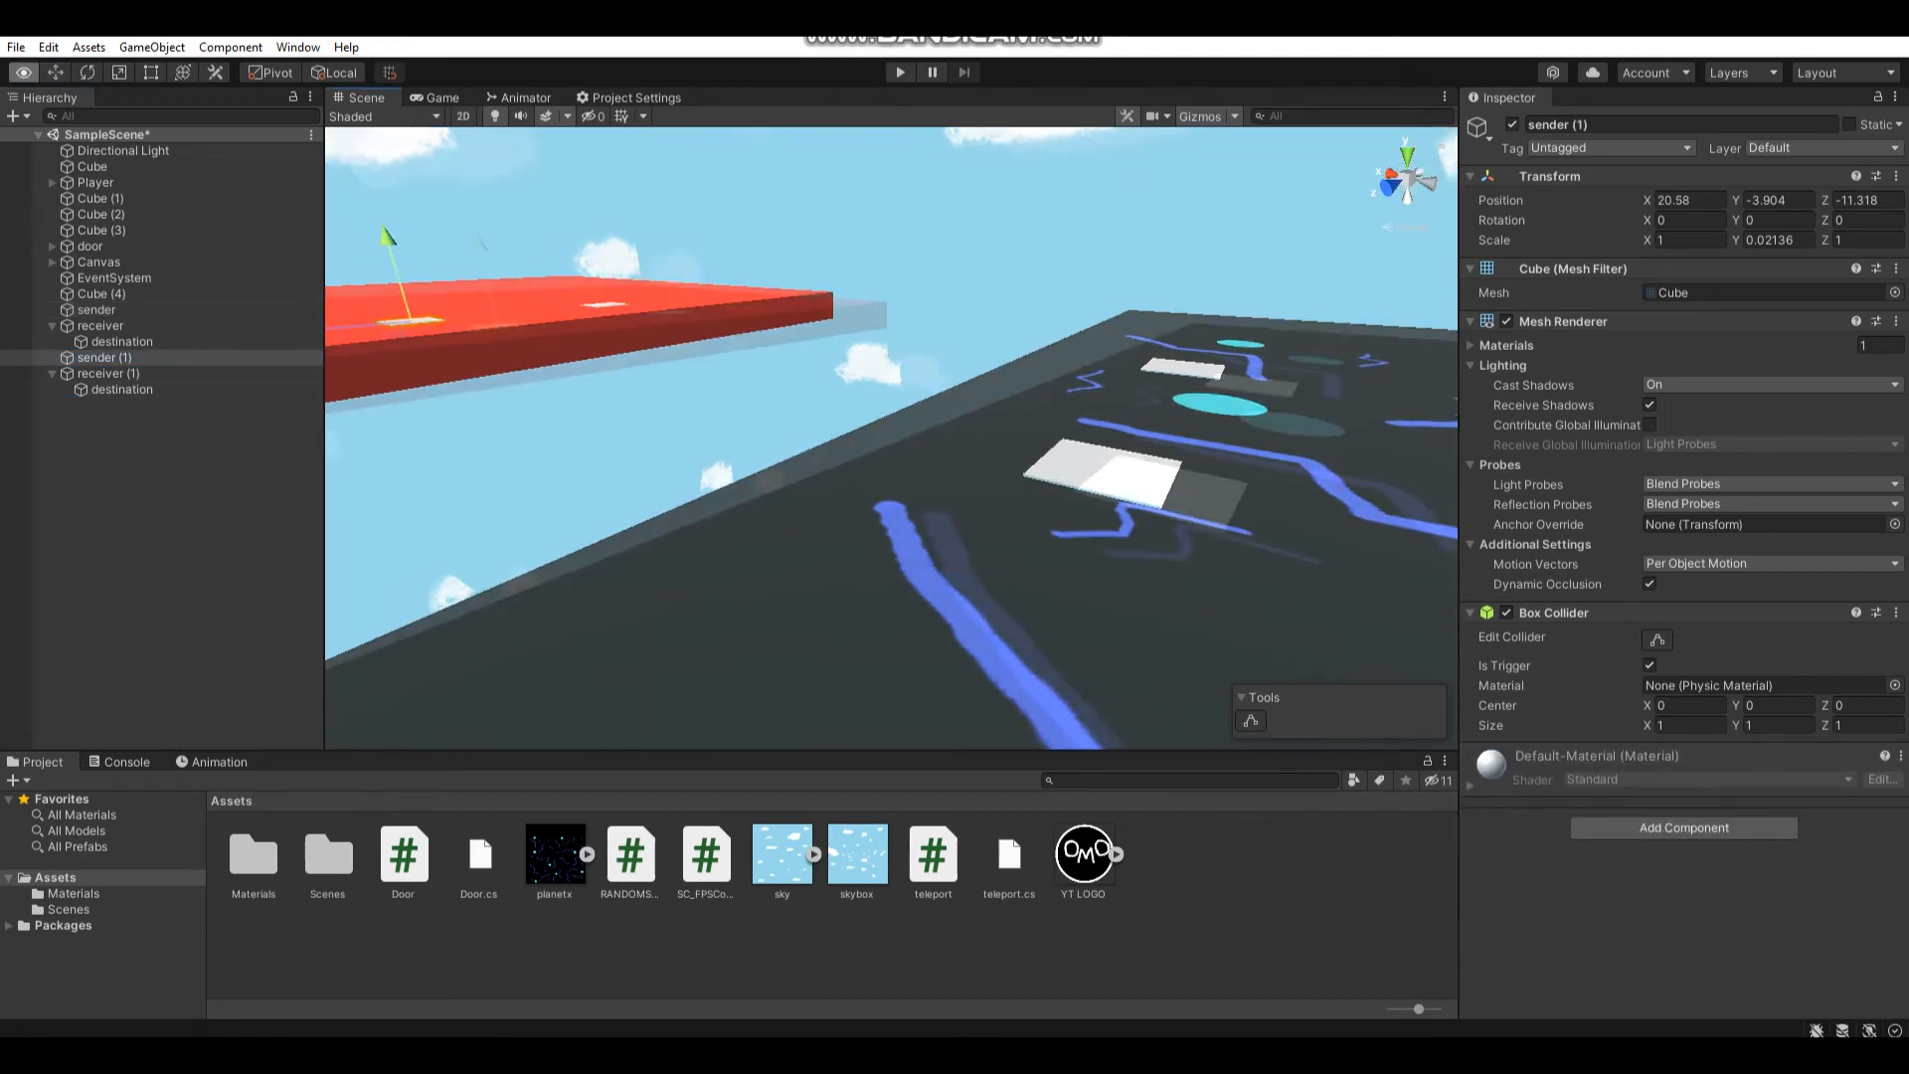
pyautogui.scroll(-2, 894, 448)
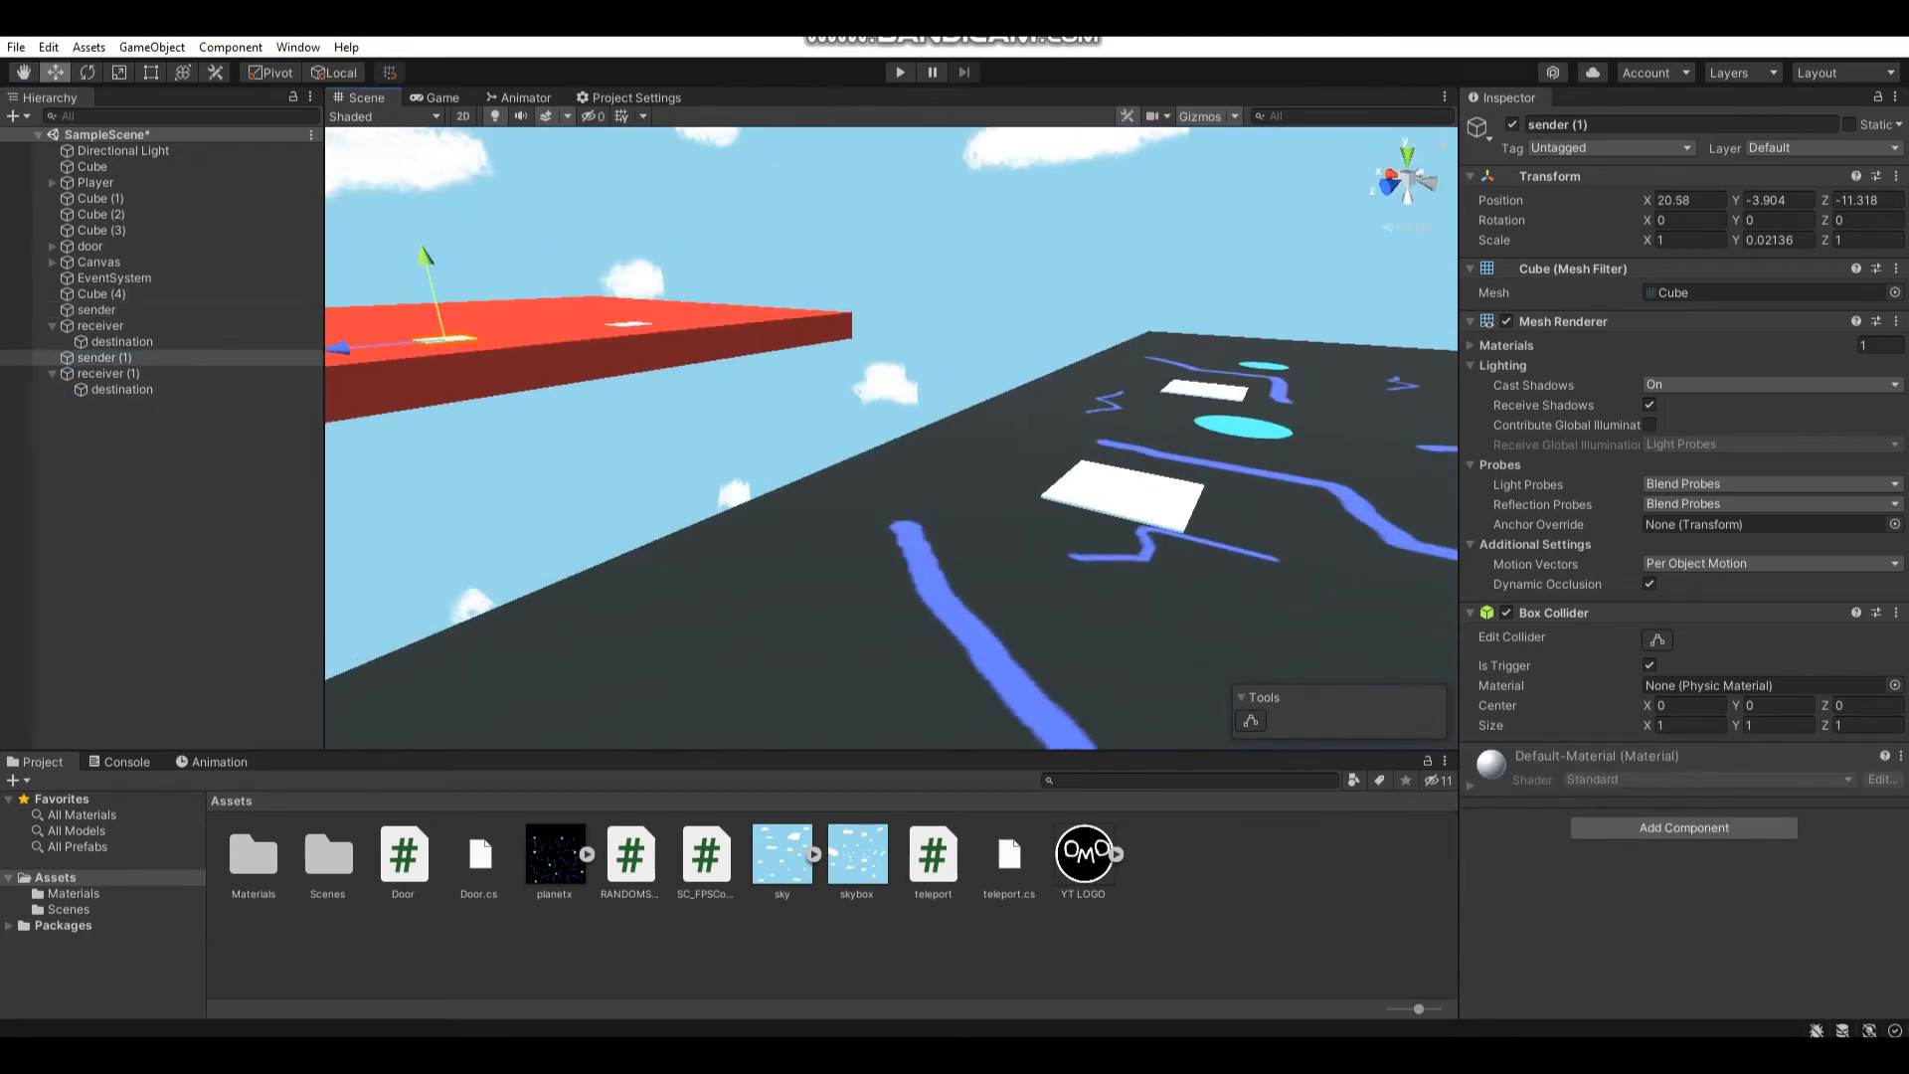
pyautogui.moveTo(933, 854); pyautogui.dragTo(1684, 866)
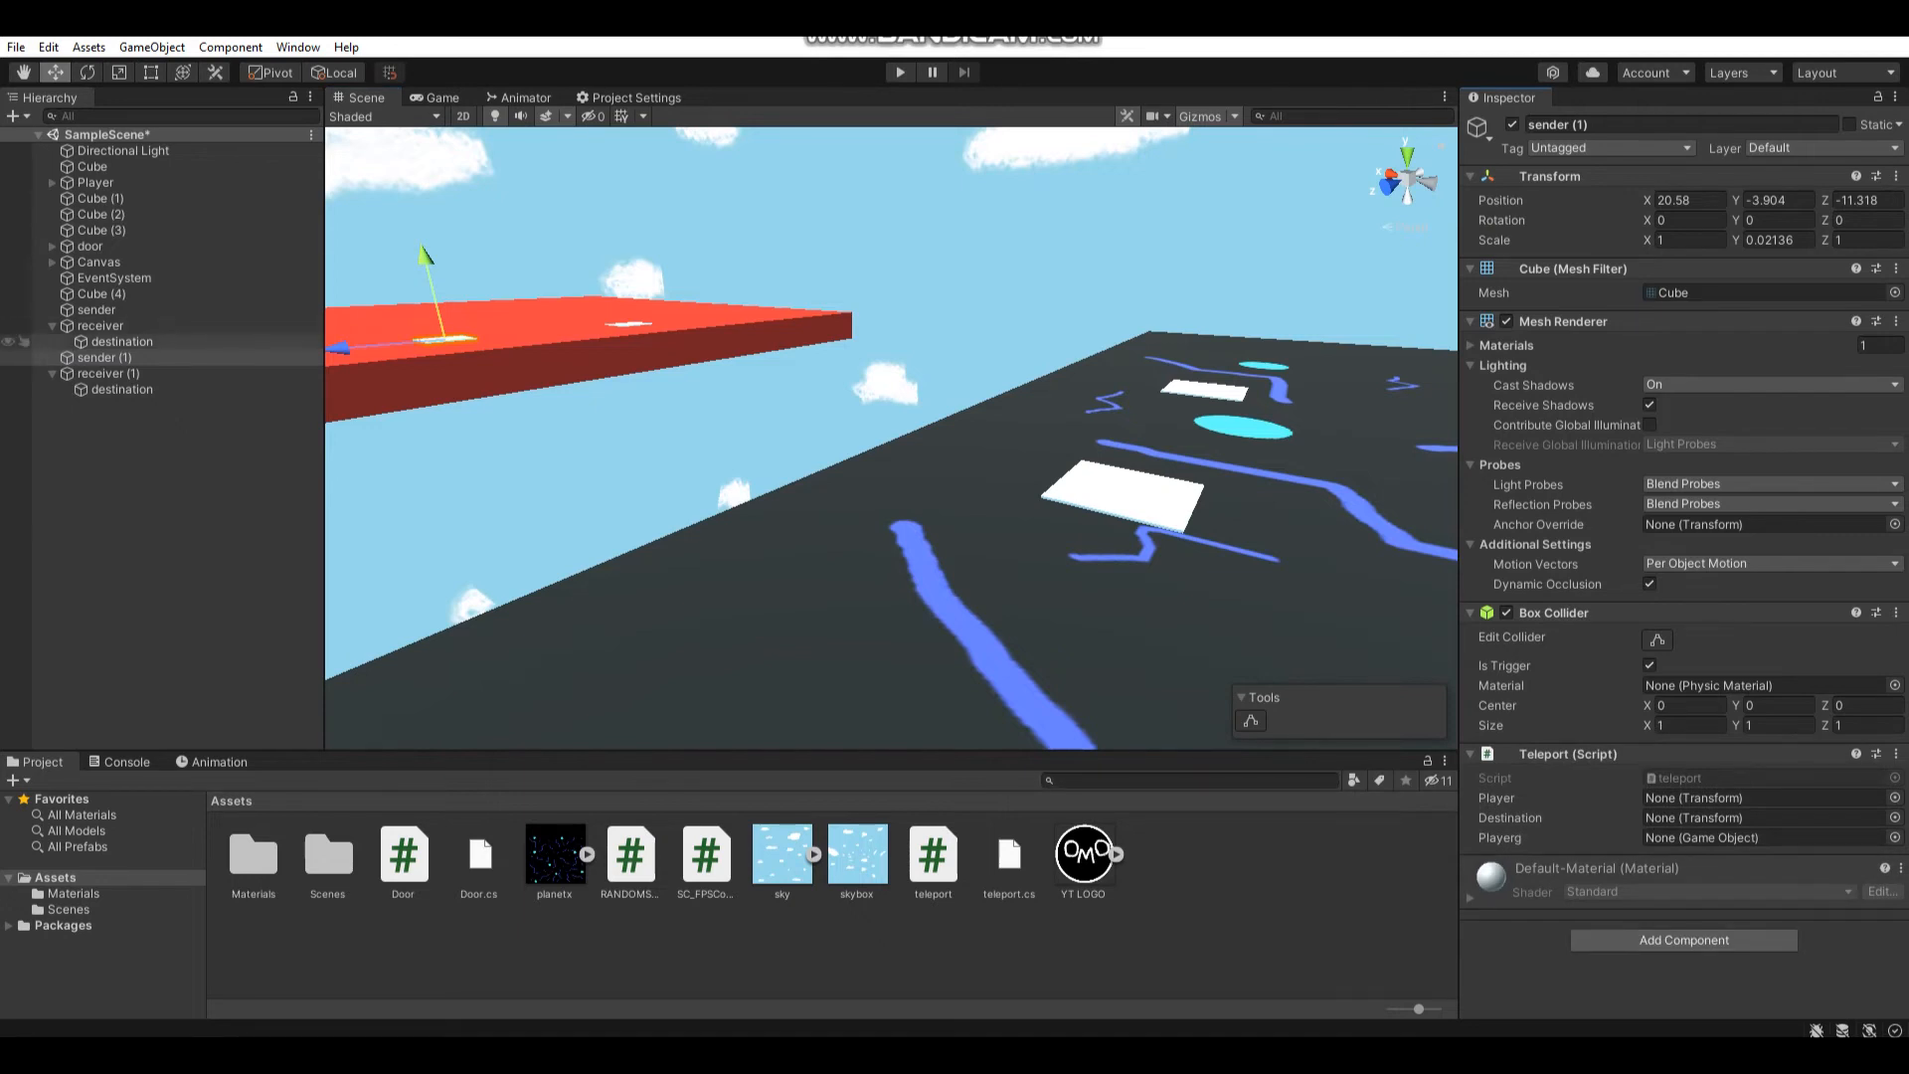
pyautogui.moveTo(121, 342); pyautogui.dragTo(1692, 818)
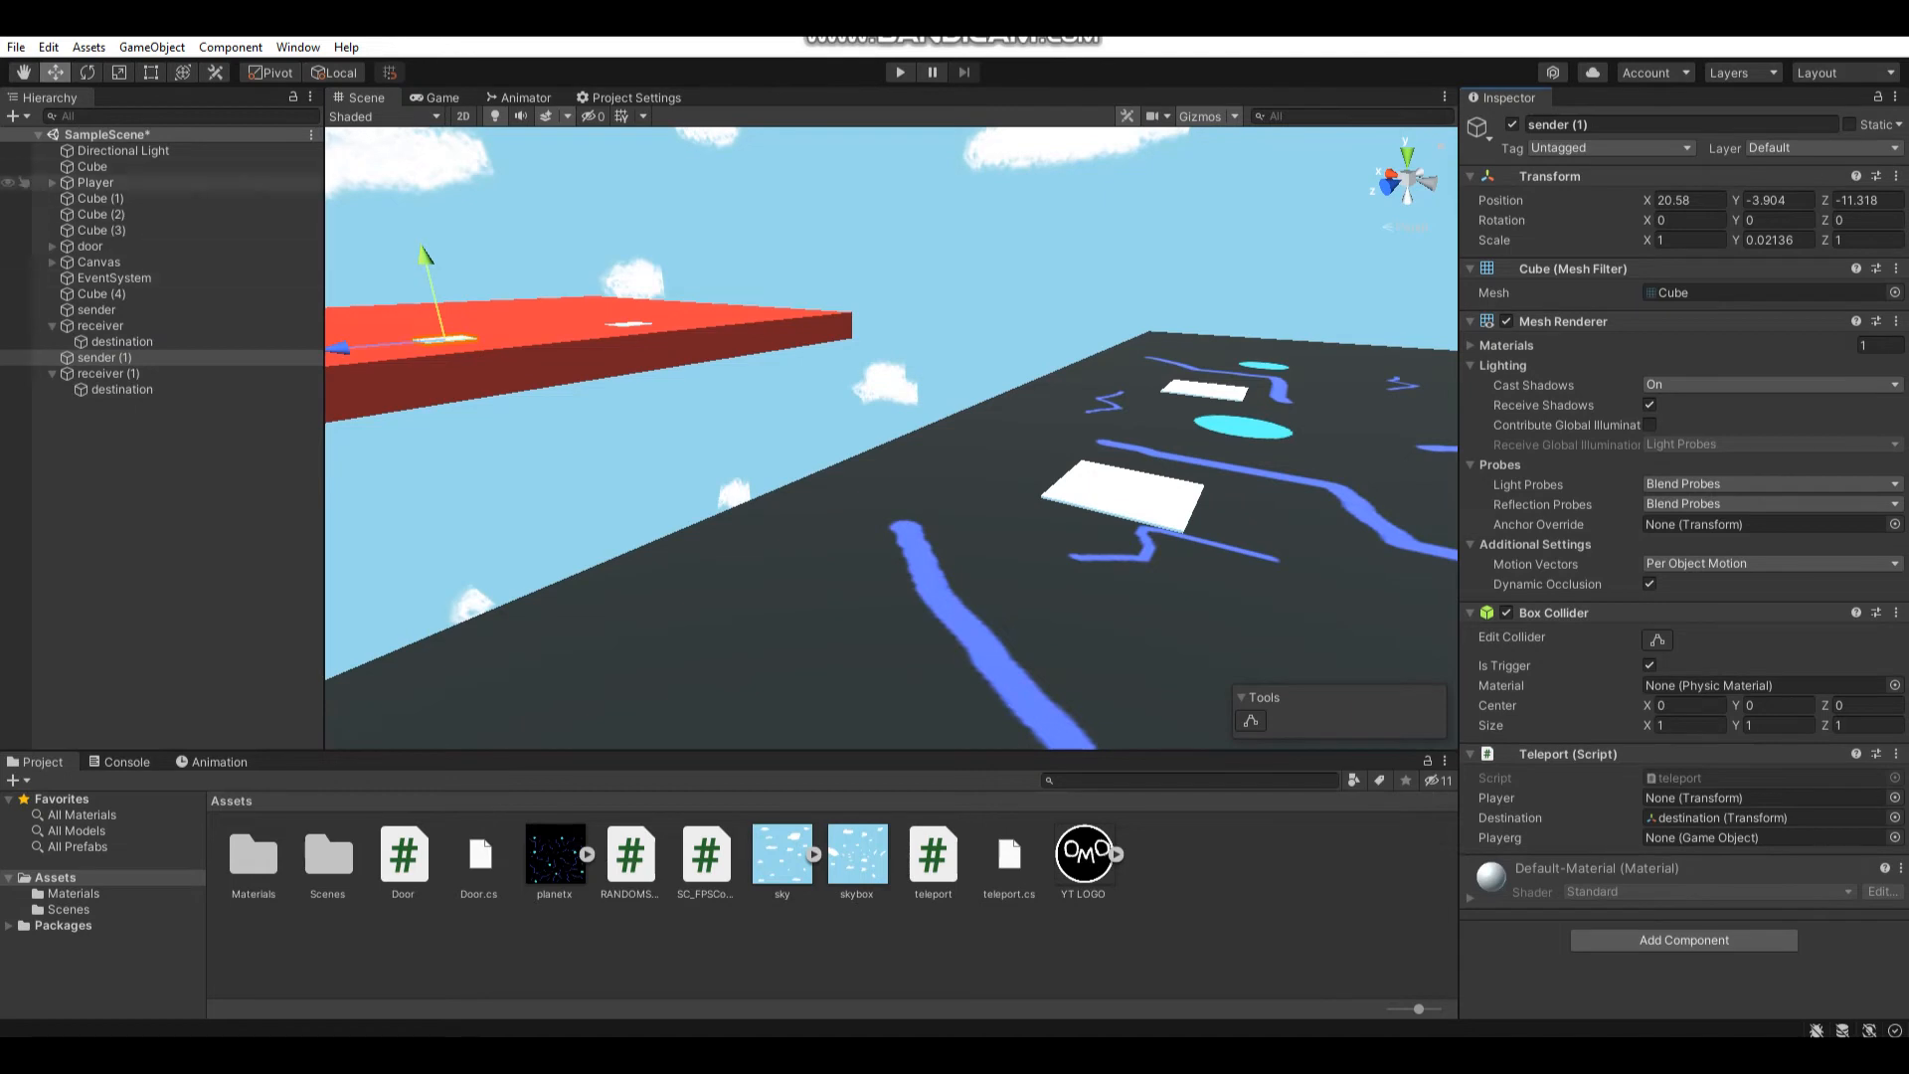
pyautogui.moveTo(93, 182); pyautogui.dragTo(1700, 798)
pyautogui.moveTo(95, 183); pyautogui.dragTo(1700, 837)
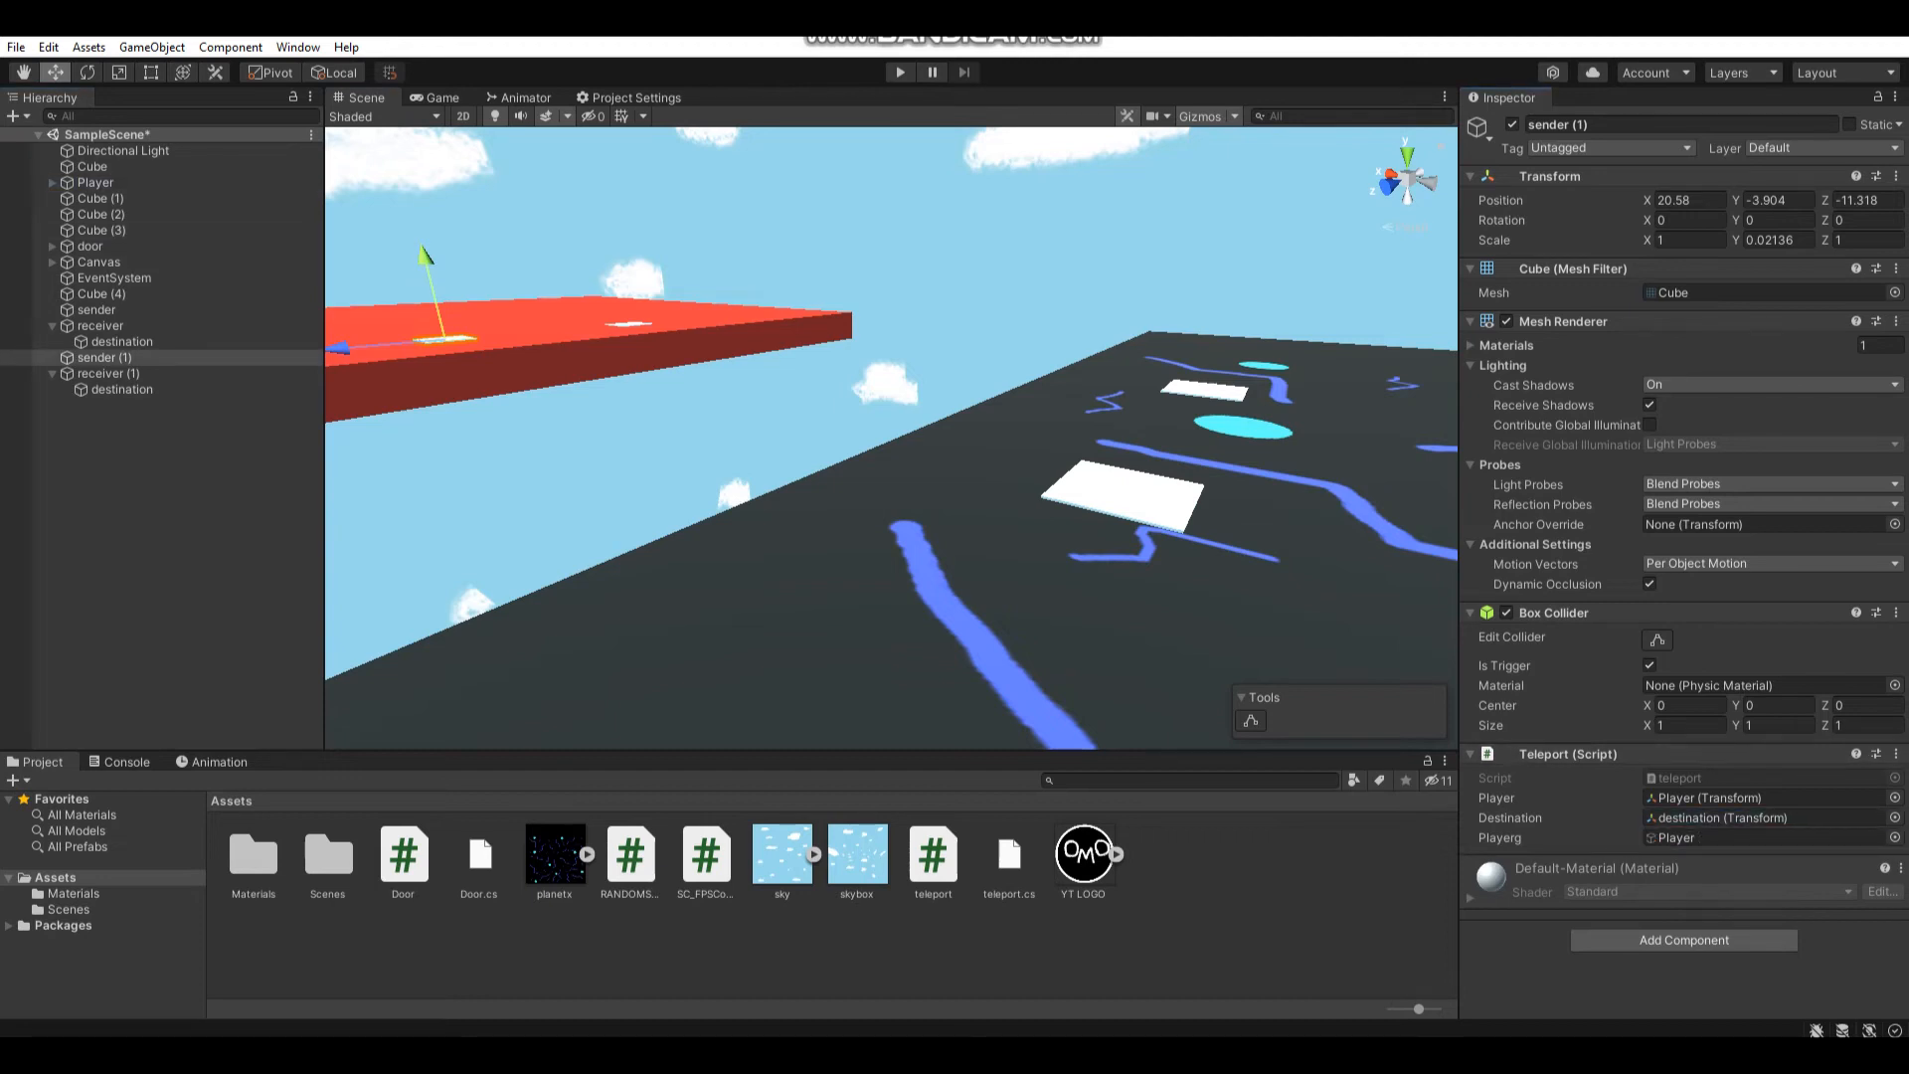
# Play-test the scene, walking the player across the floor past the pads, then stop
pyautogui.moveTo(895, 447); pyautogui.dragTo(671, 493, button='right')
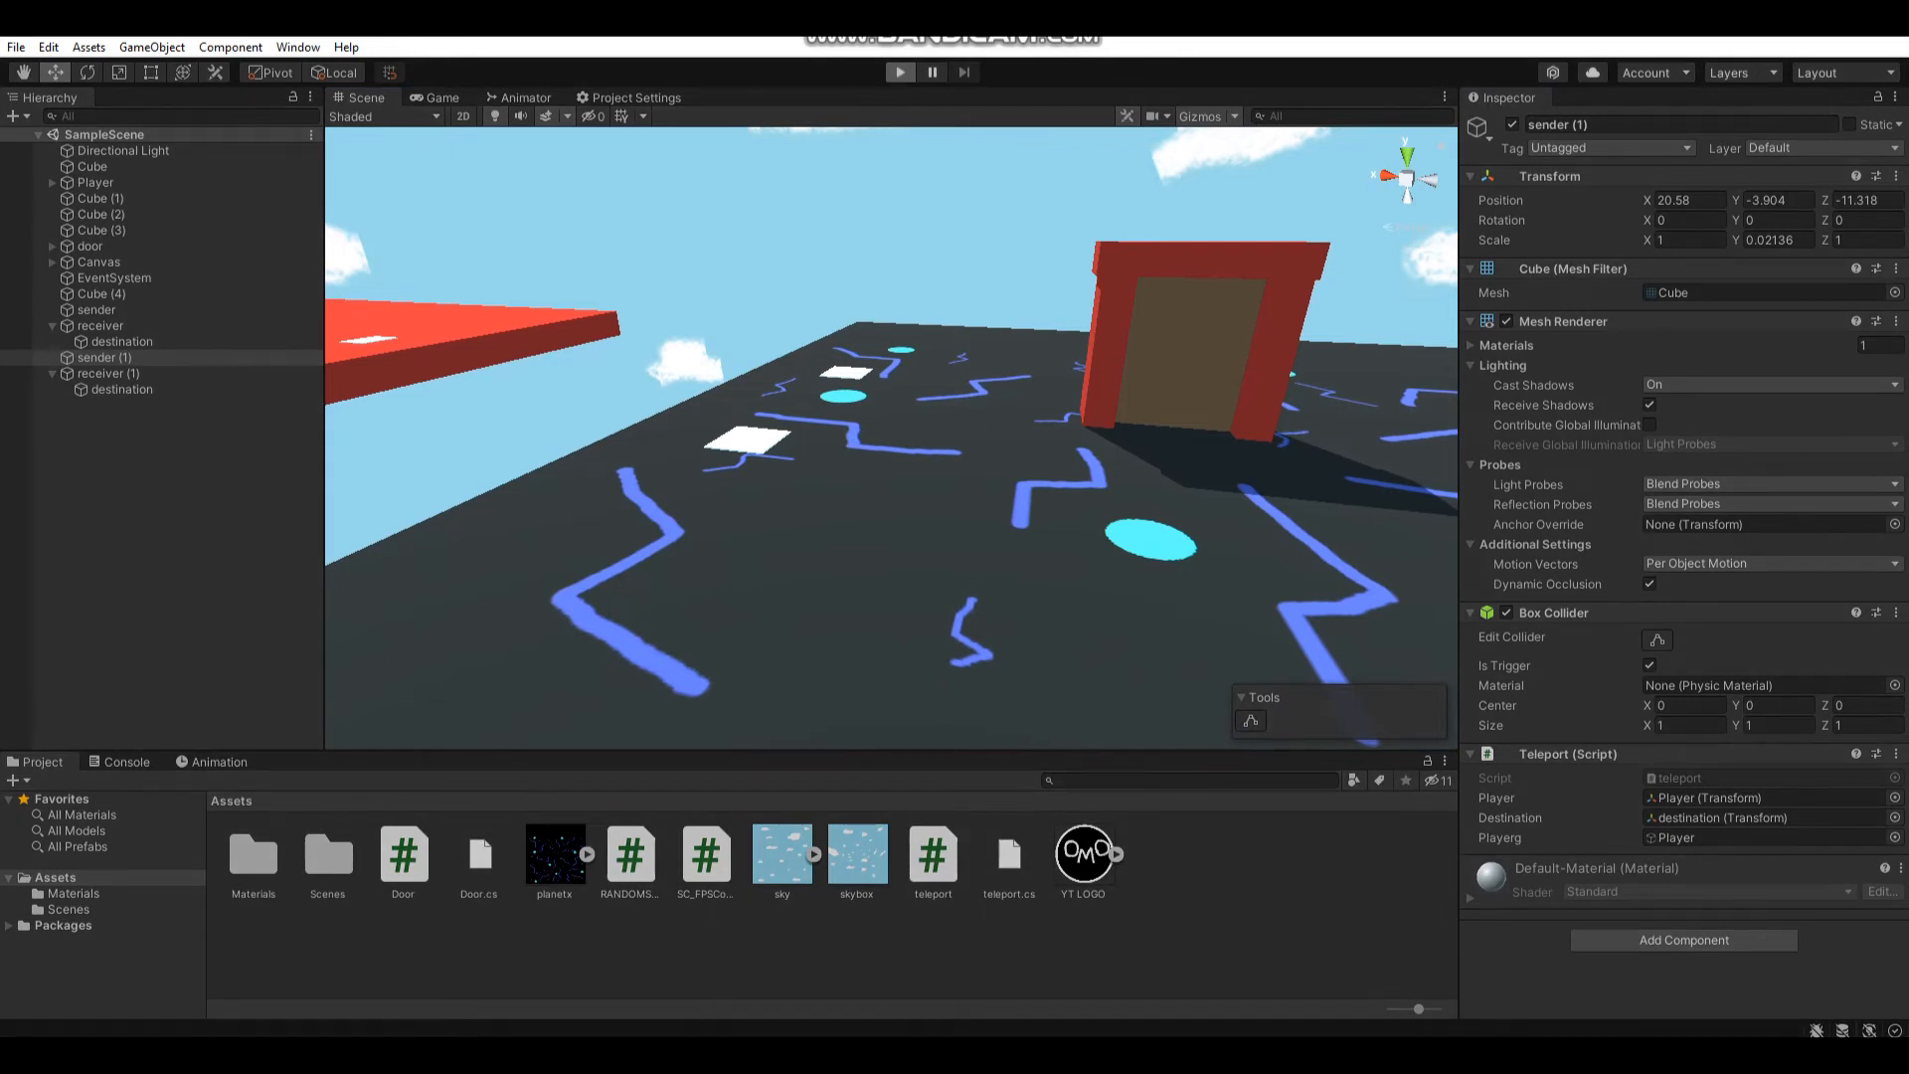
pyautogui.click(900, 73)
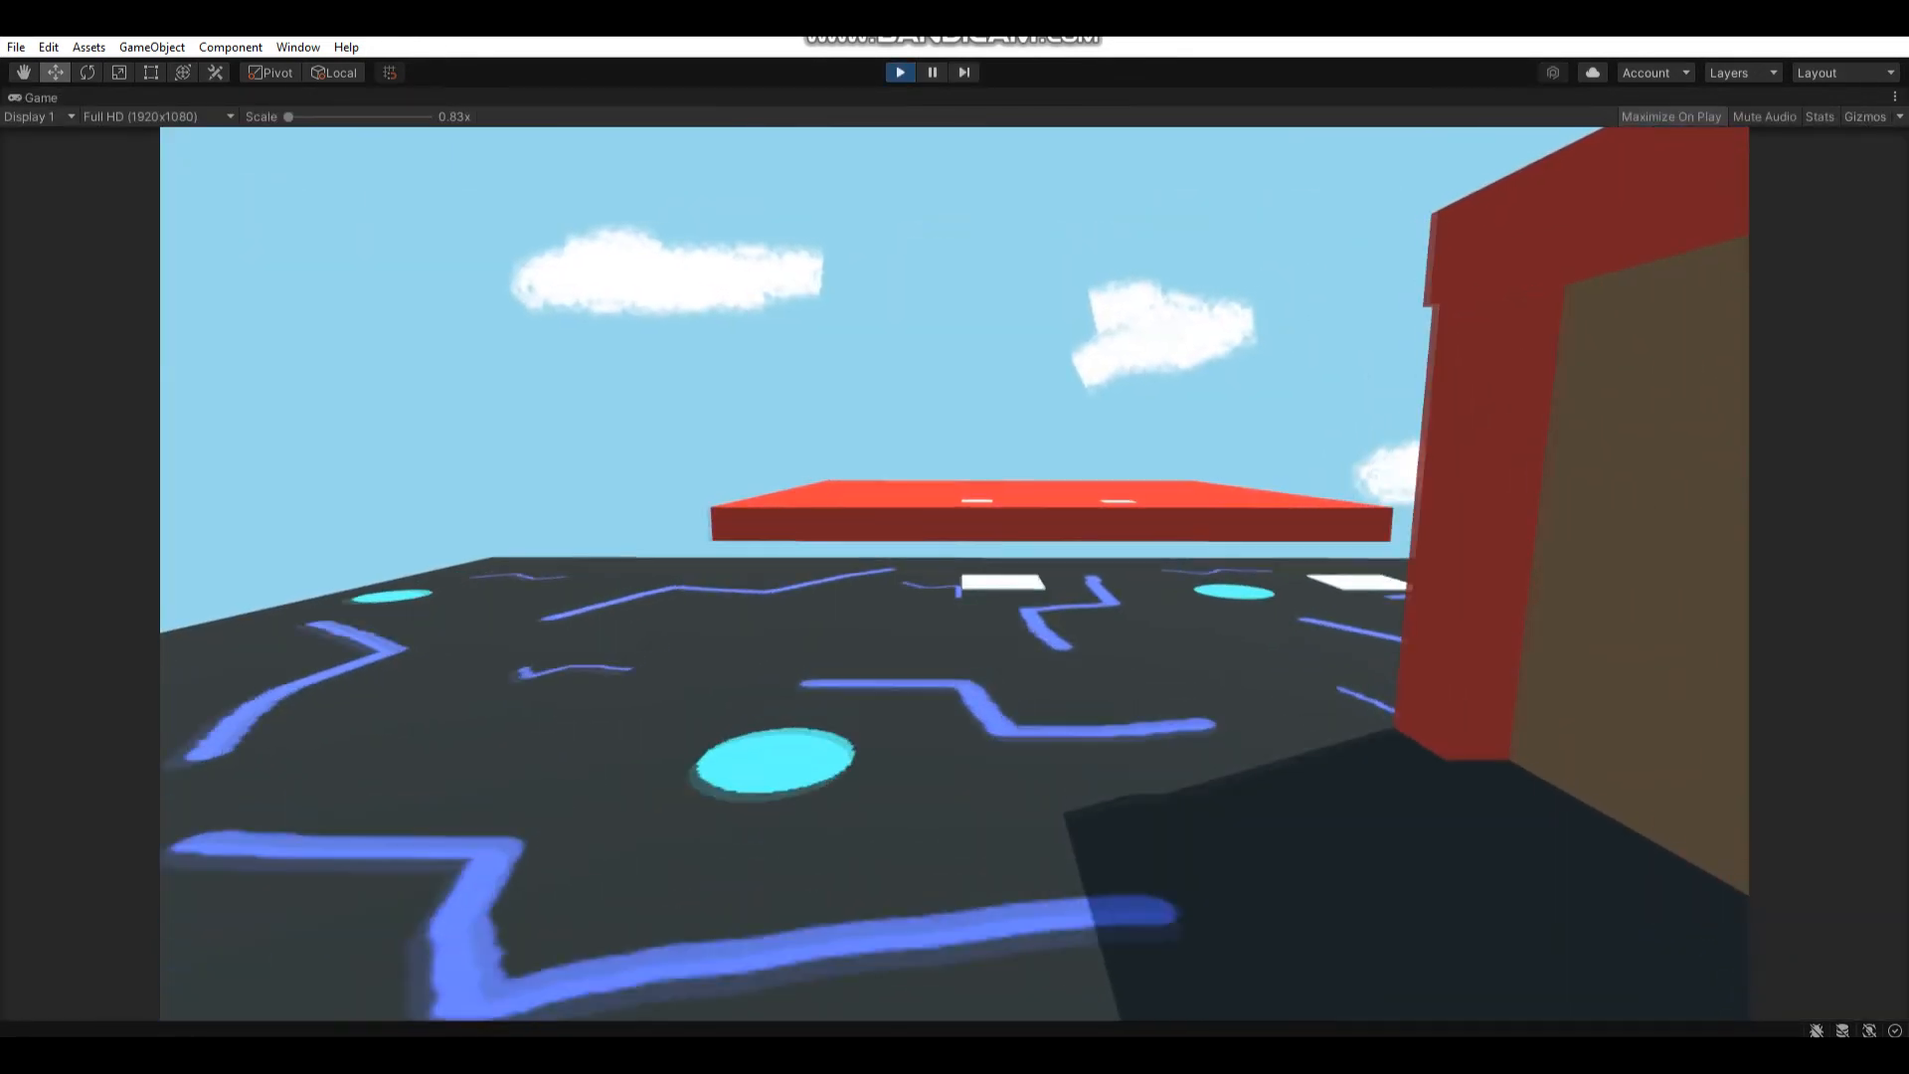
pyautogui.press('w')
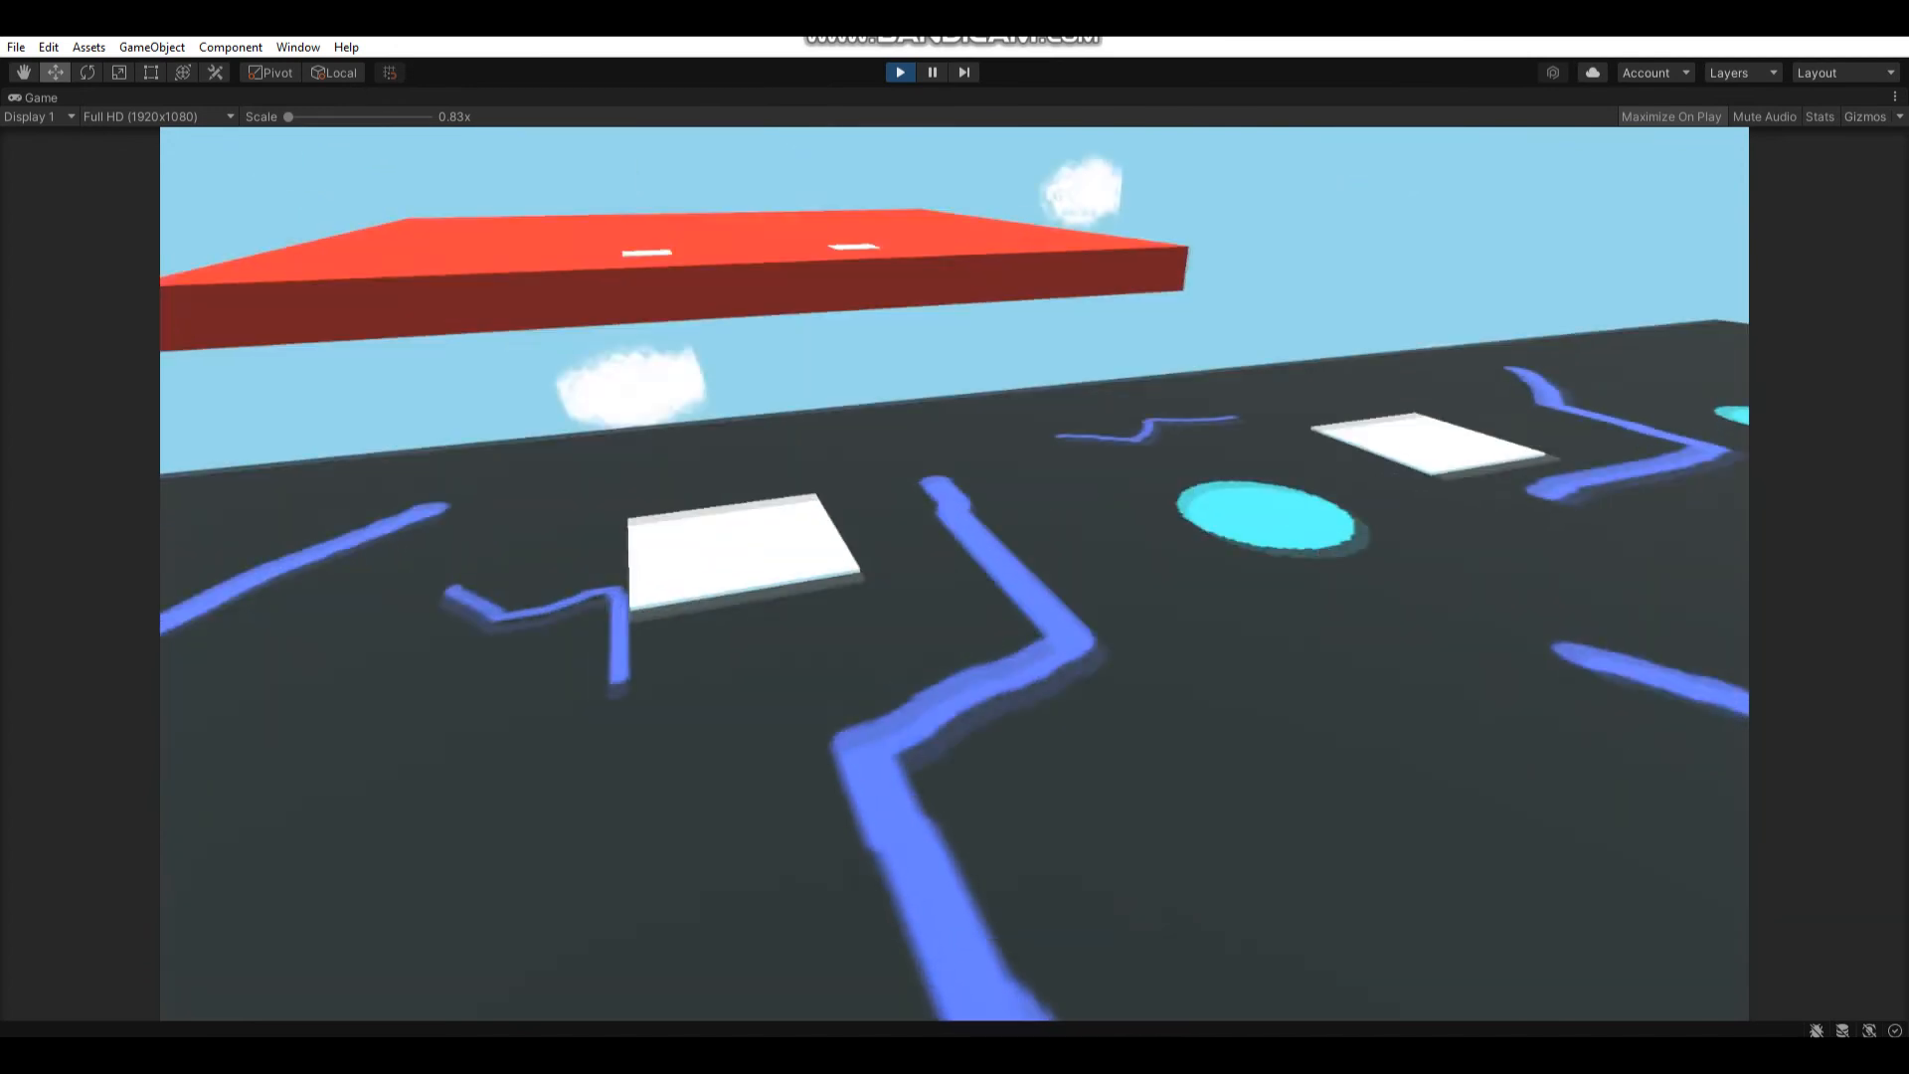
pyautogui.press('space')
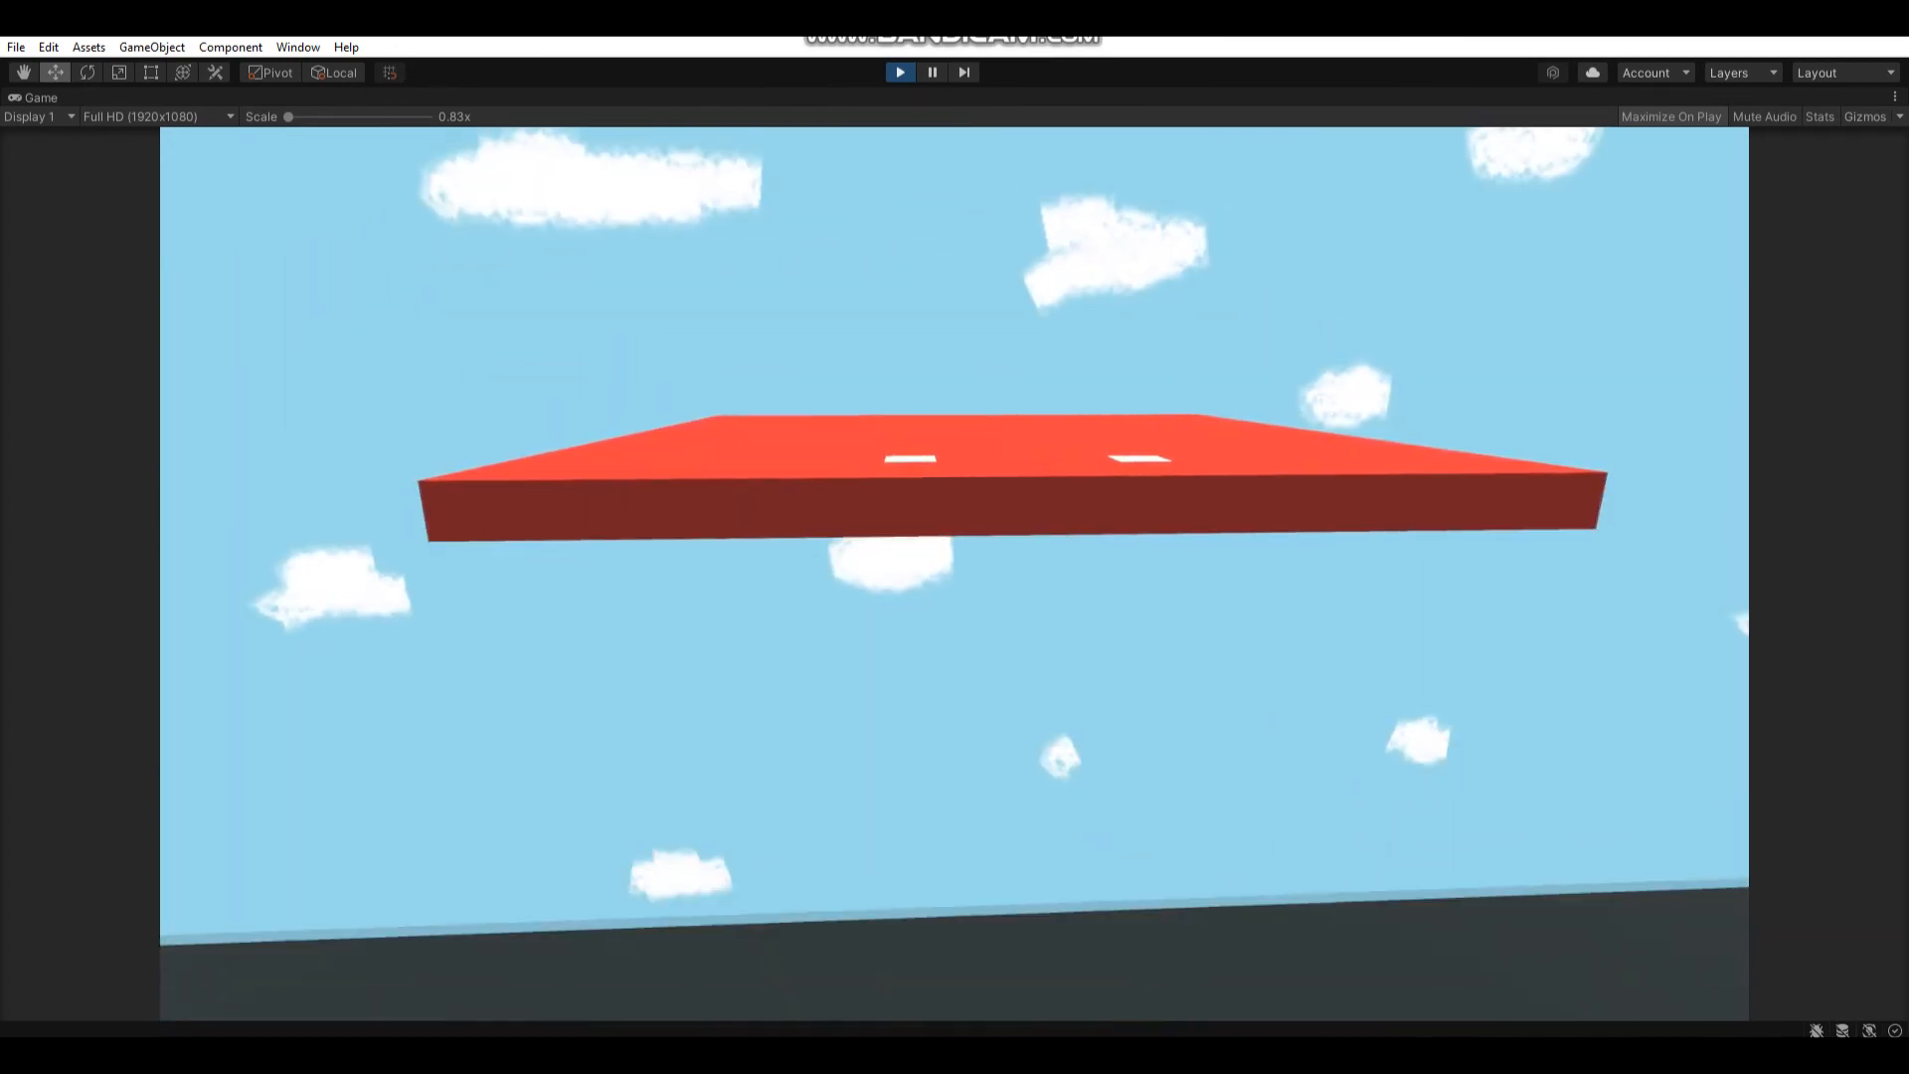
pyautogui.press('w')
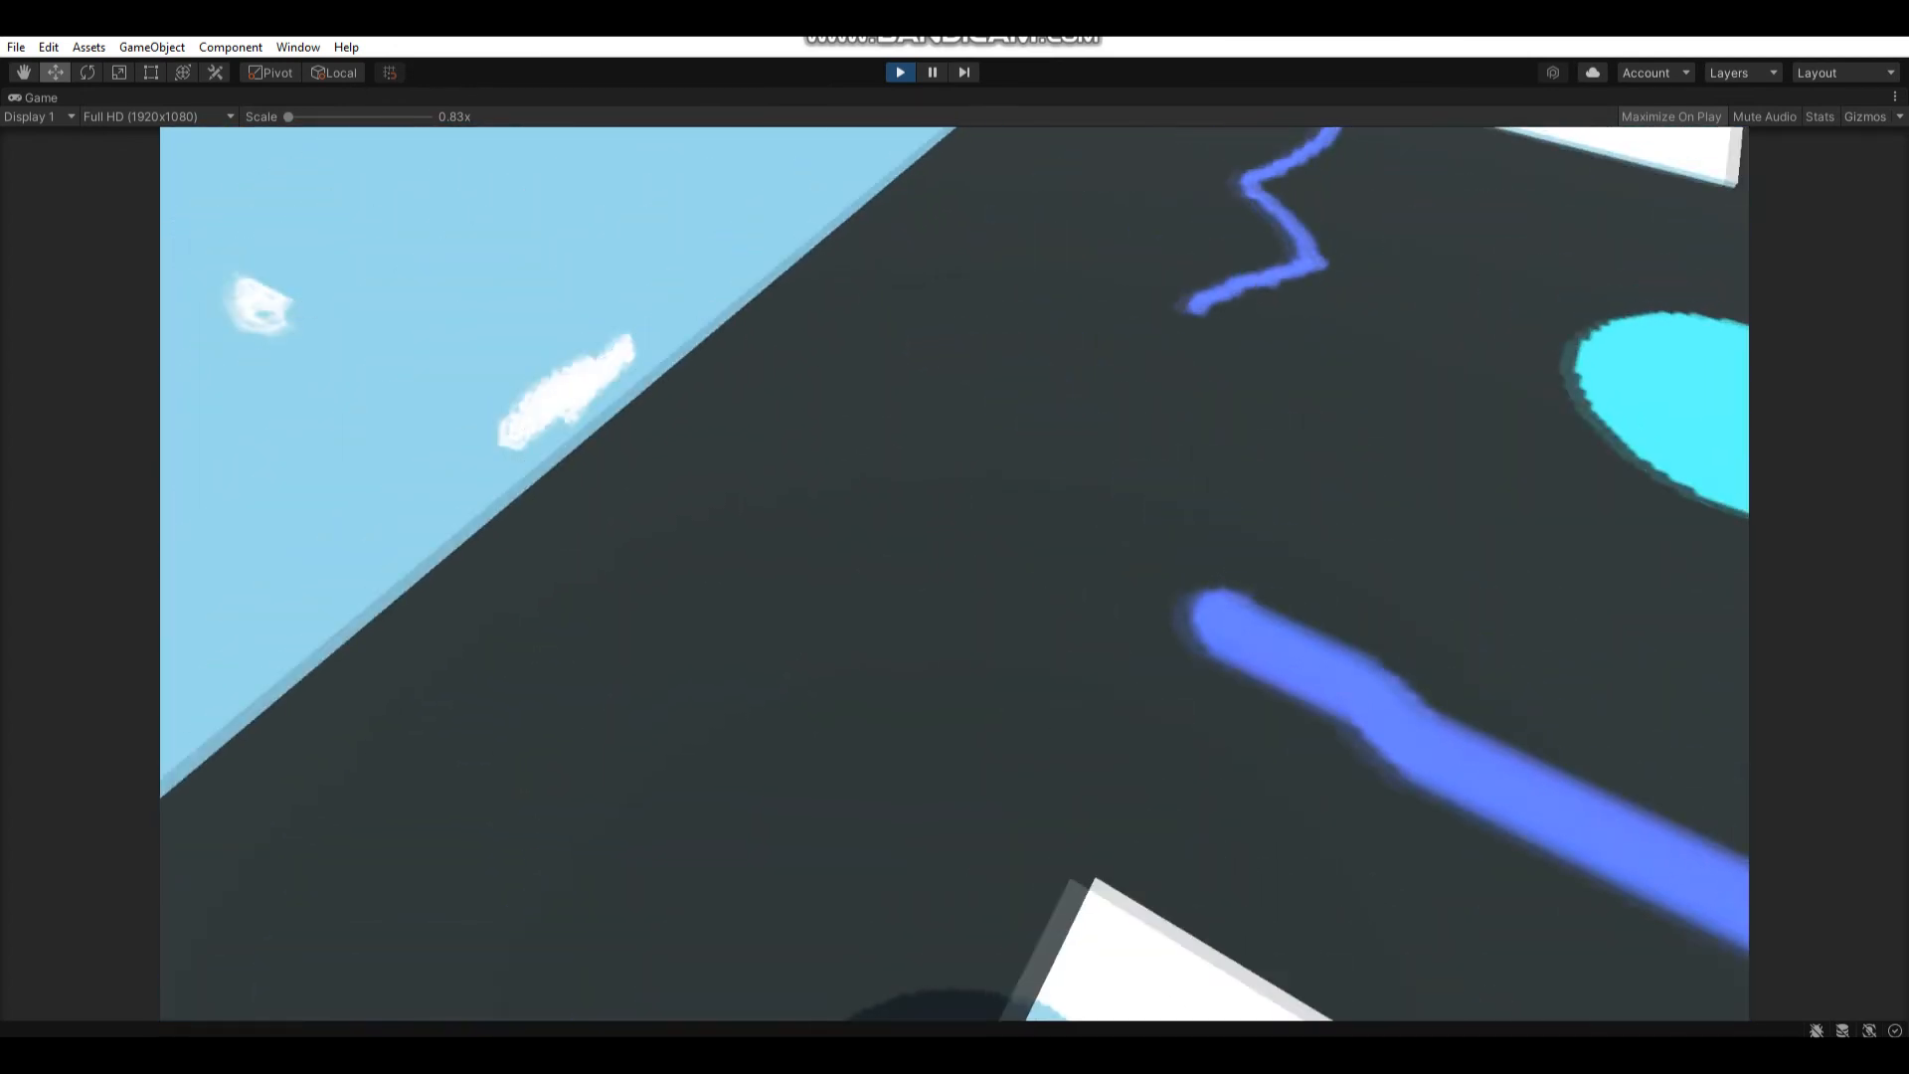
pyautogui.press('w')
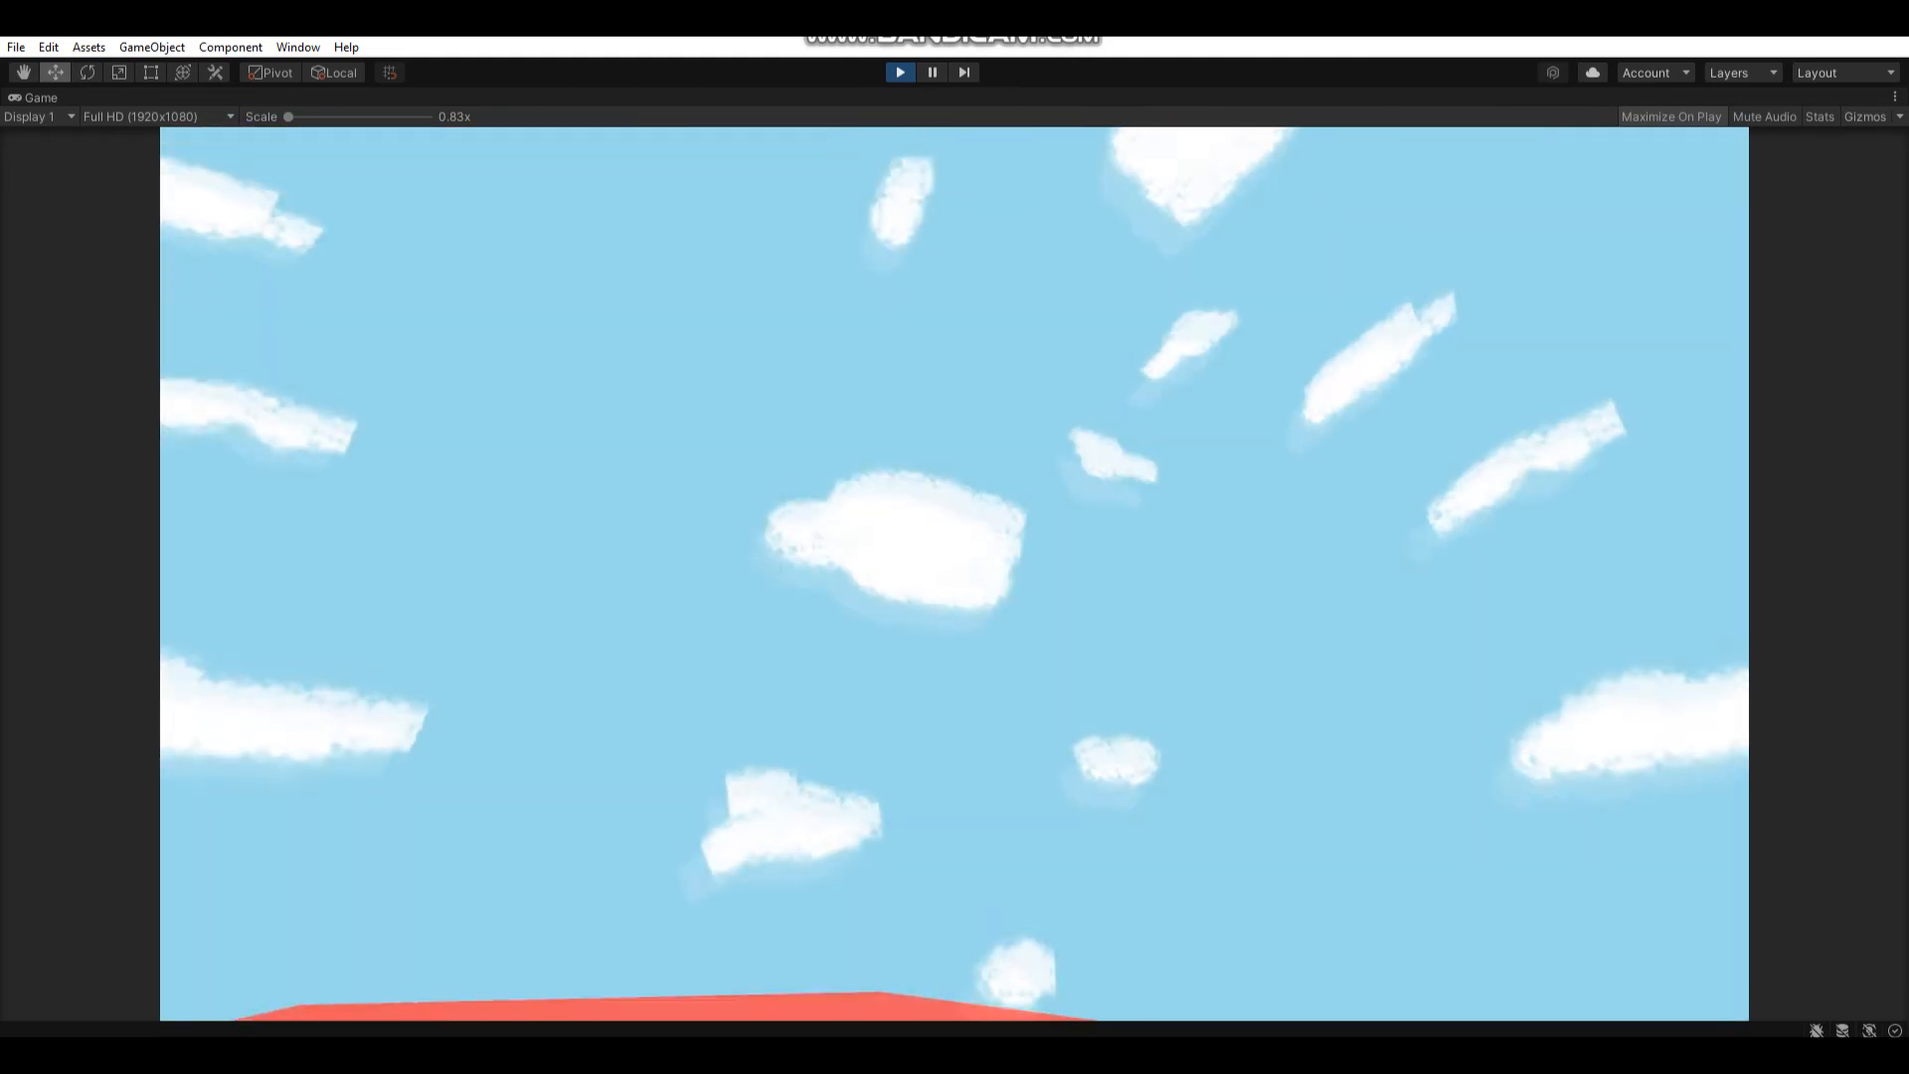
pyautogui.hotkey('ctrl', 'p')
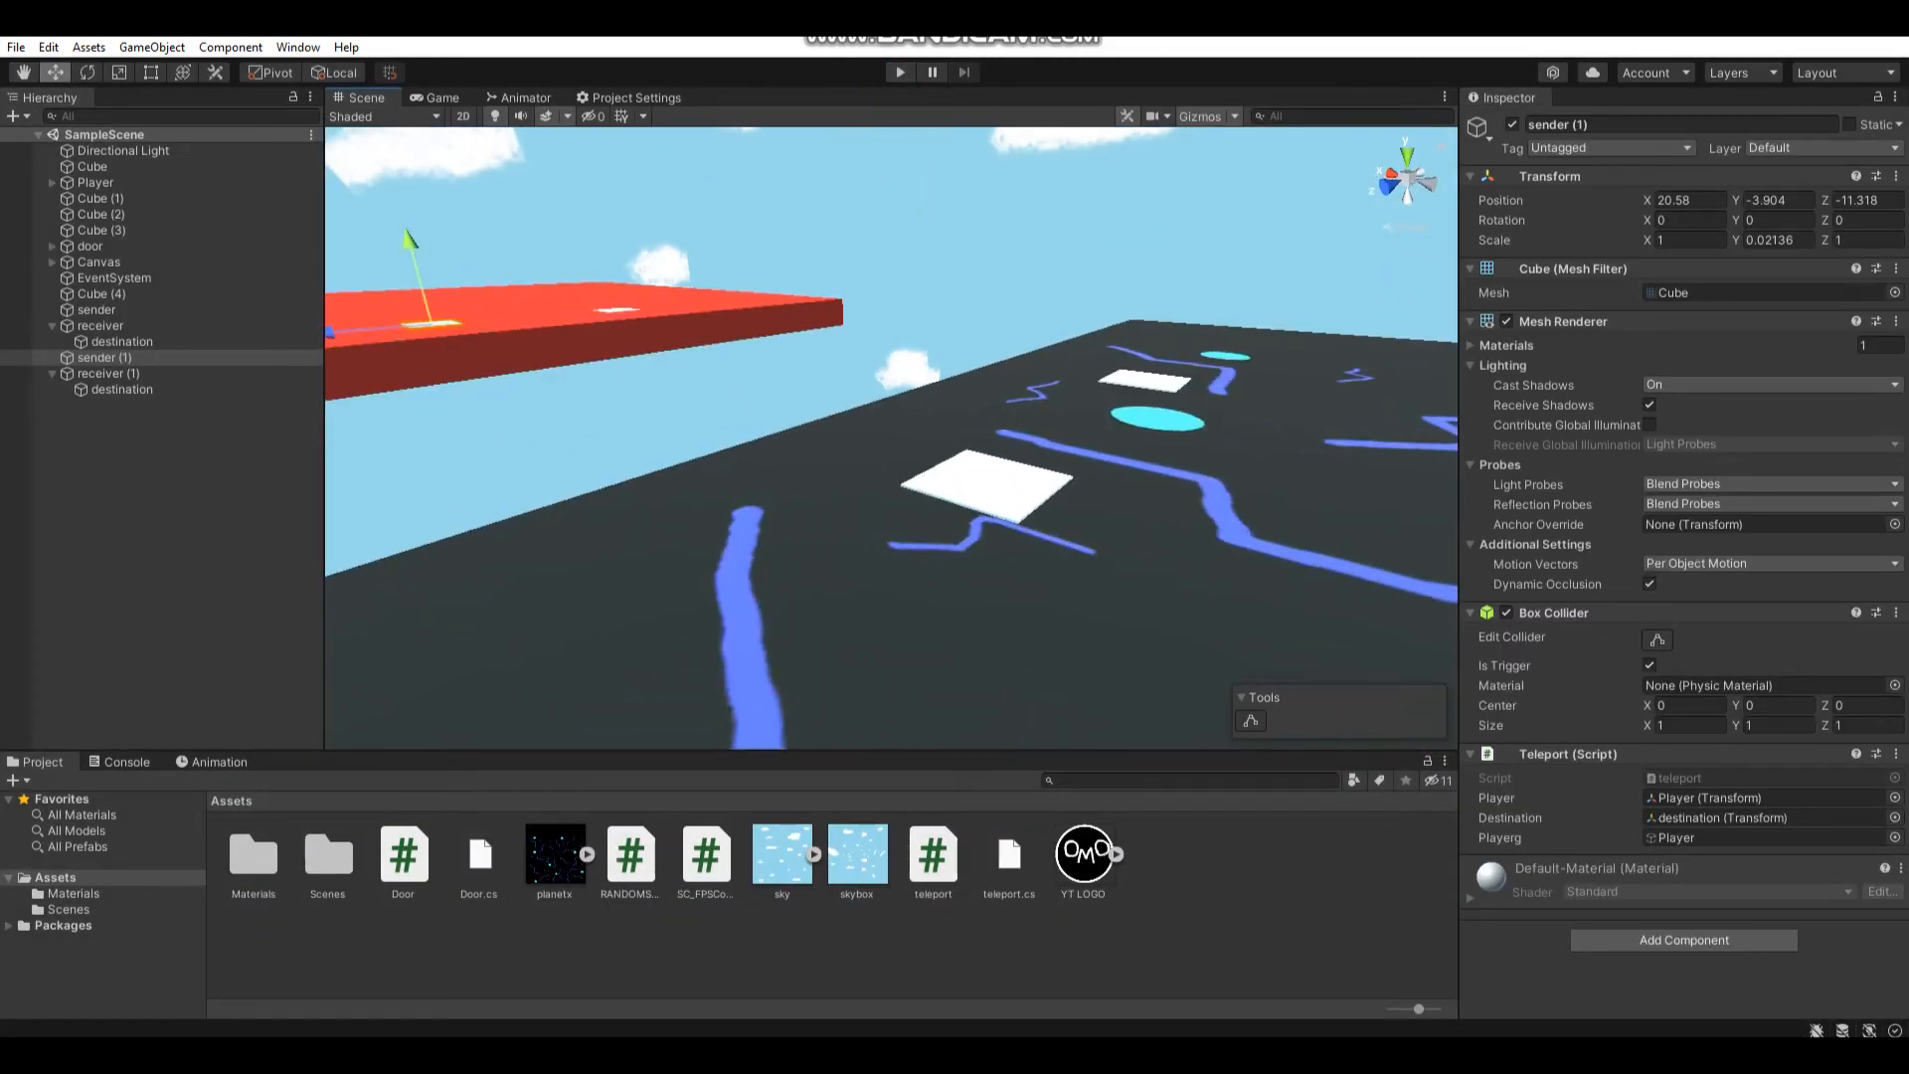
# Select both sender pads with their trigger boxes 23.9 tall and play-test the scene again
pyautogui.click(95, 309)
pyautogui.press('f')
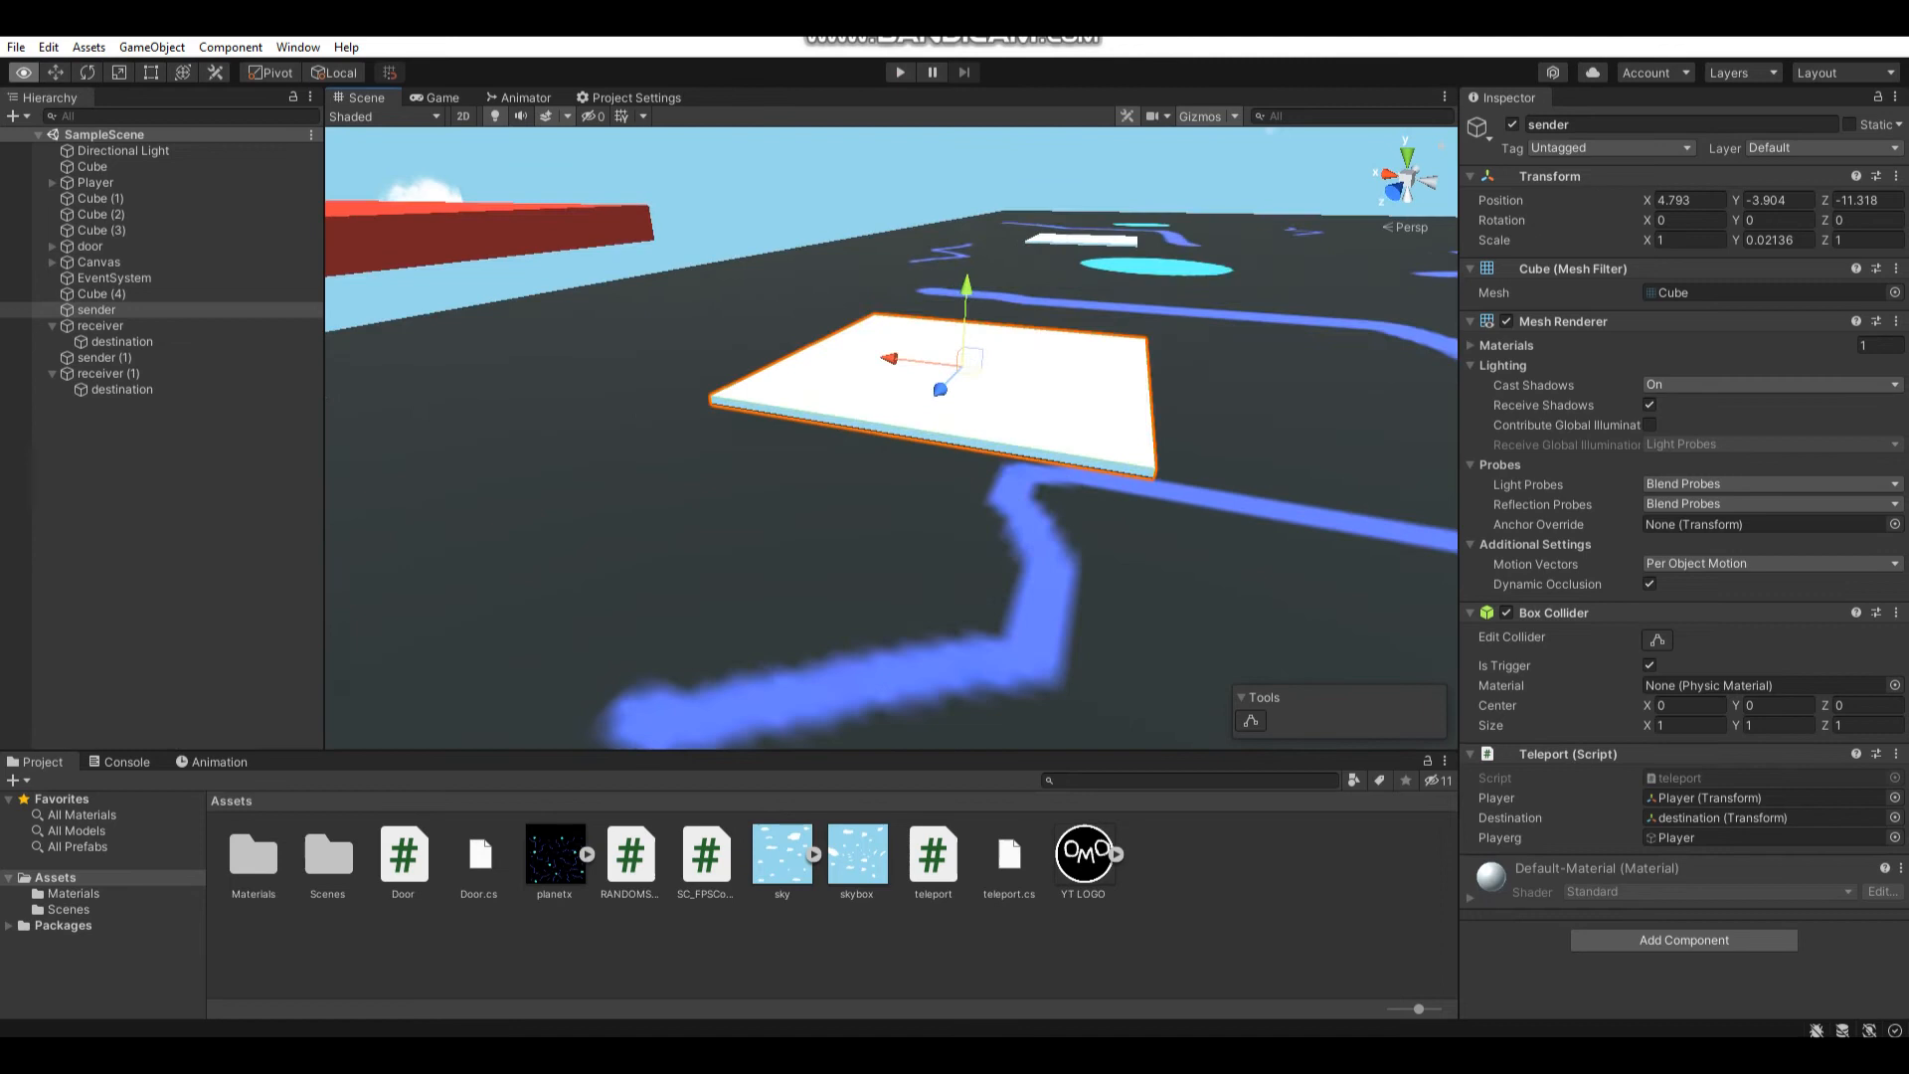
pyautogui.scroll(-5, 895, 447)
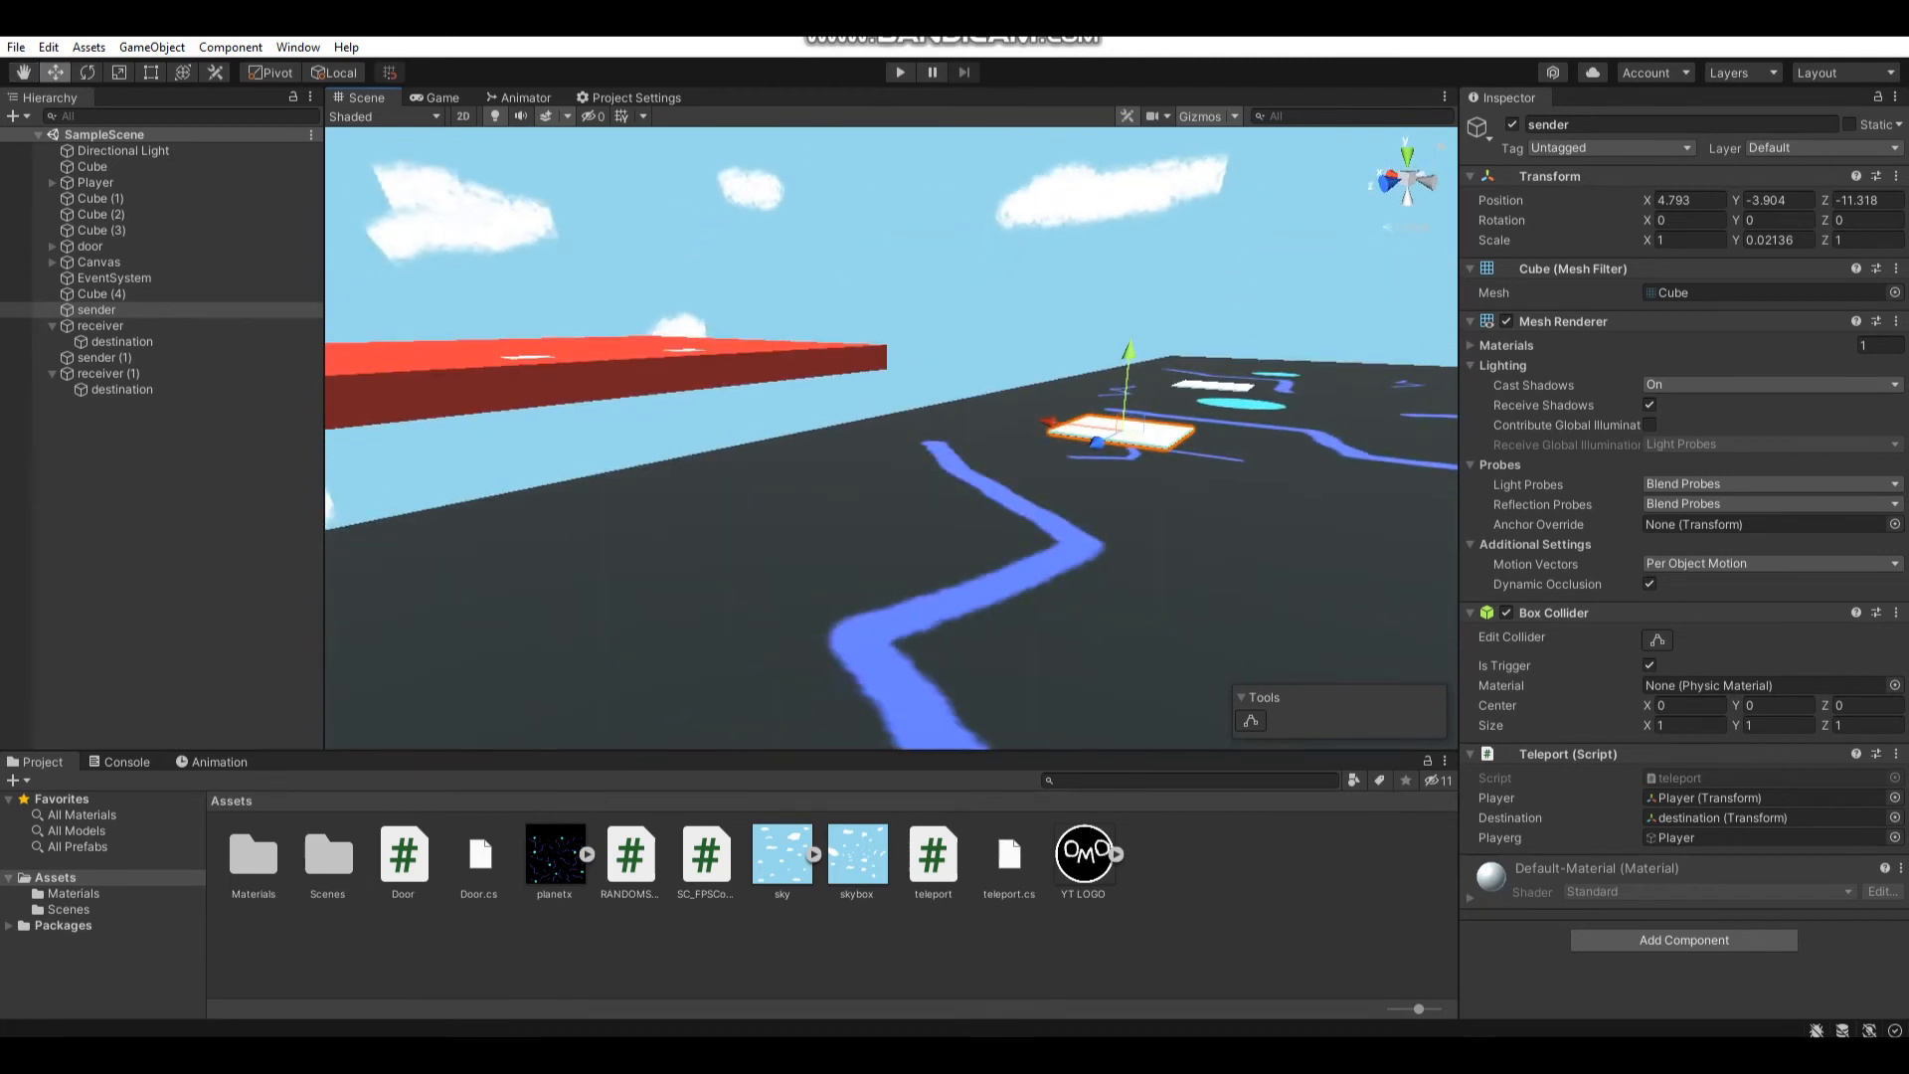
pyautogui.keyDown('ctrl'); pyautogui.click(100, 355); pyautogui.keyUp('ctrl')
pyautogui.moveTo(894, 522); pyautogui.dragTo(835, 478, button='right')
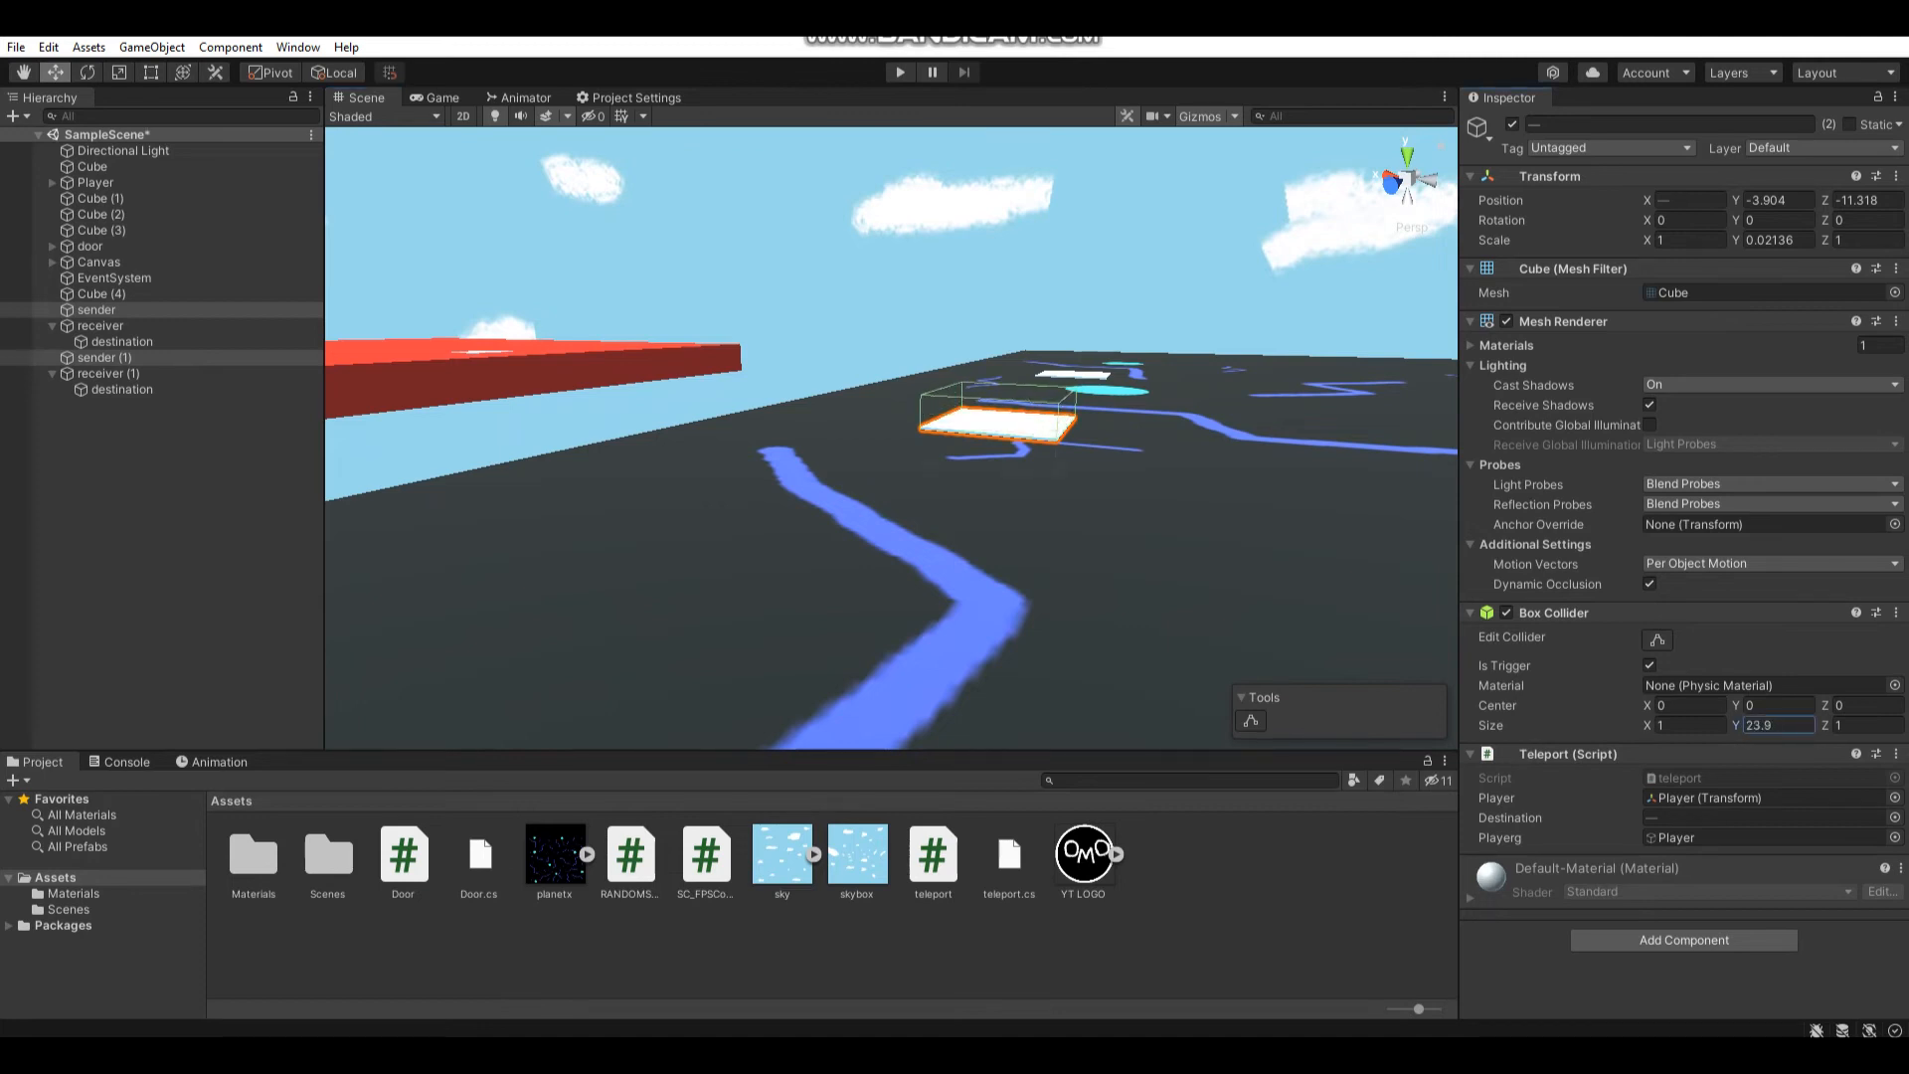
pyautogui.hotkey('ctrl', 'p')
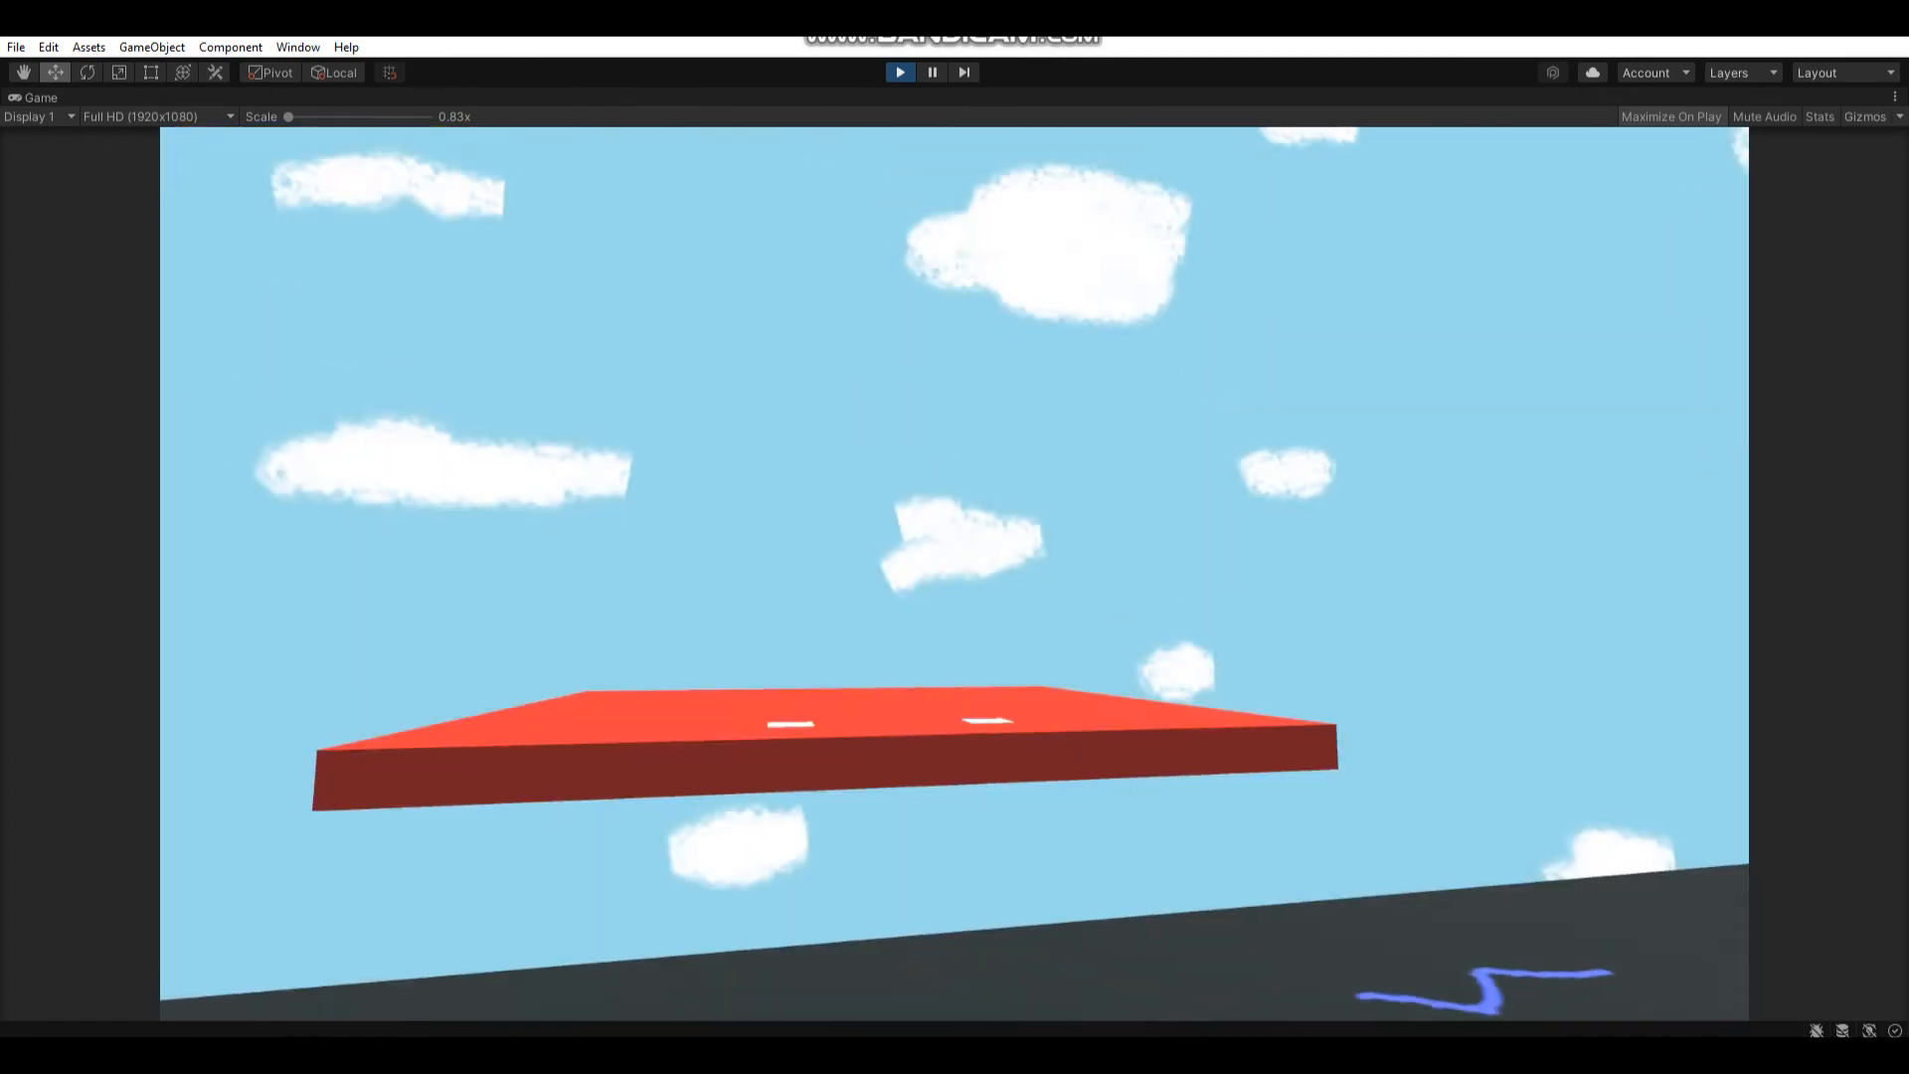
pyautogui.hotkey('ctrl', 'p')
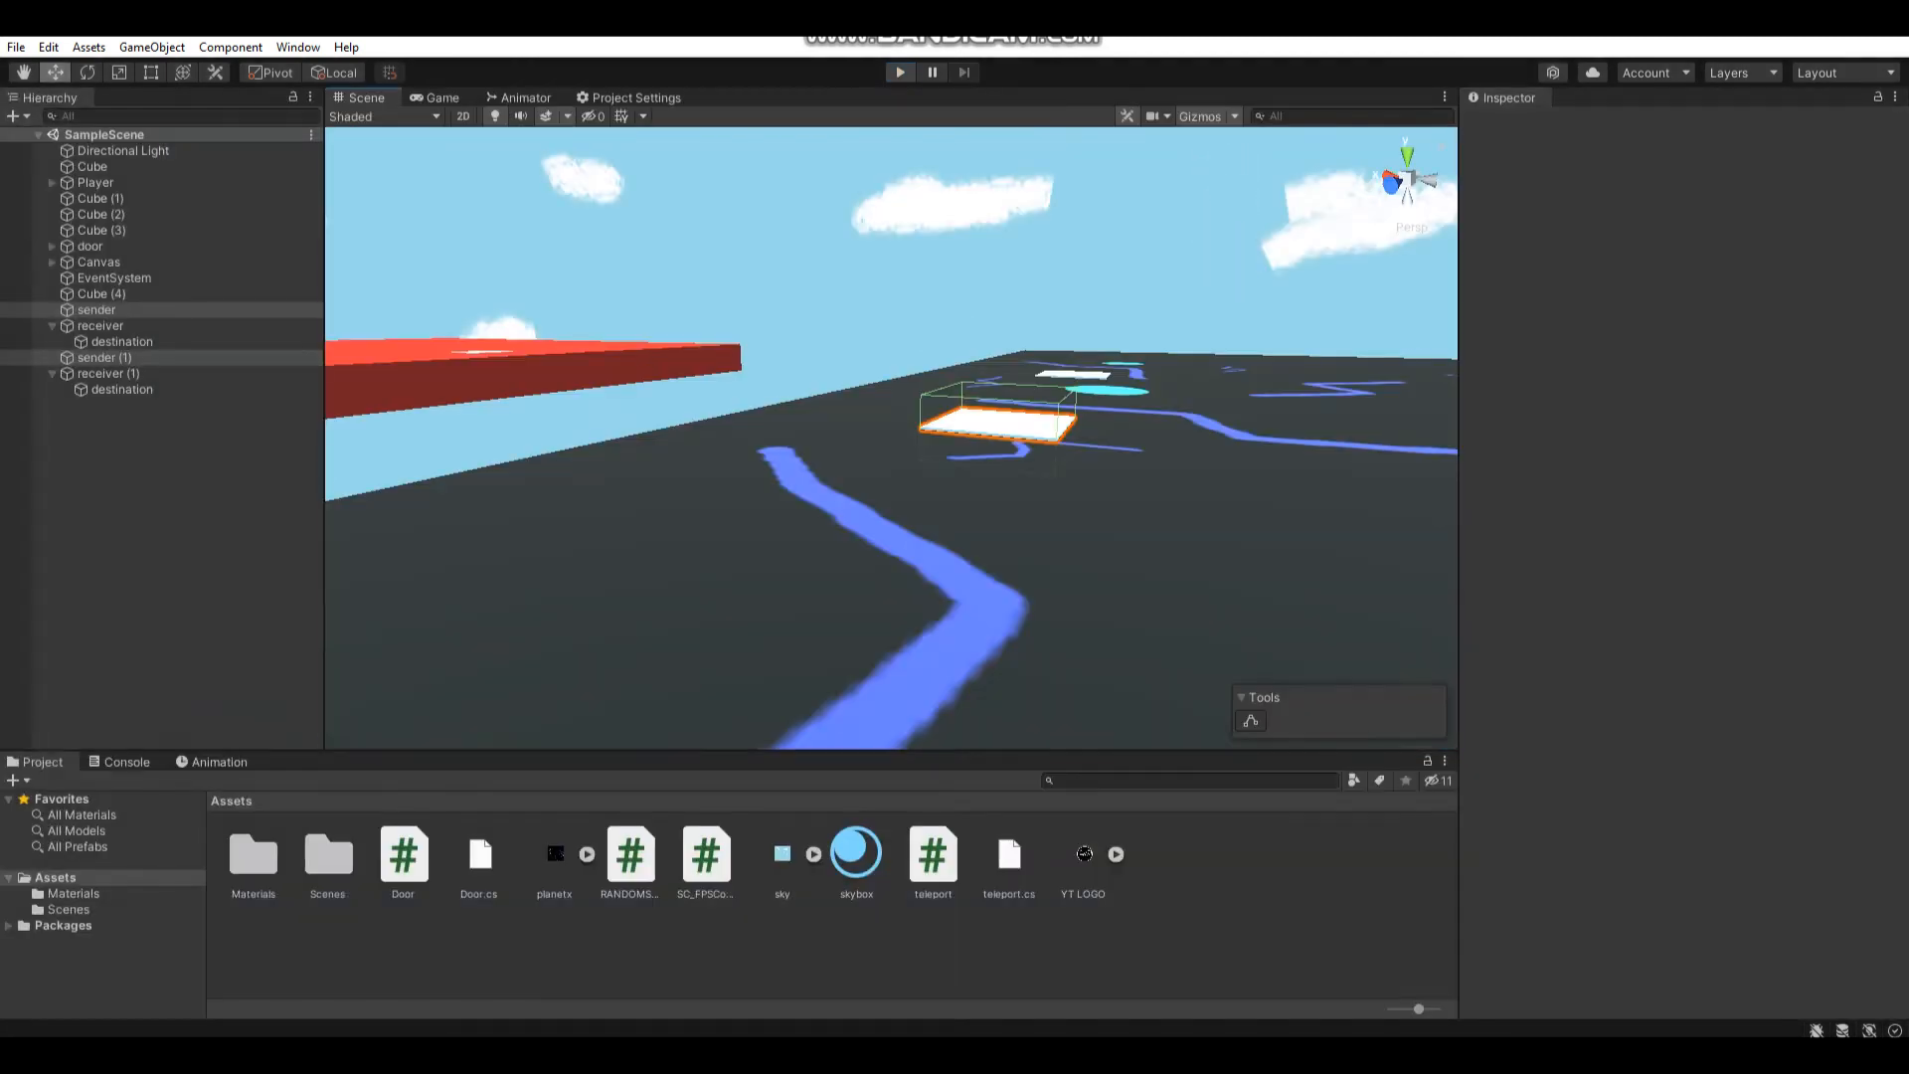
pyautogui.moveTo(895, 522); pyautogui.dragTo(895, 374, button='right')
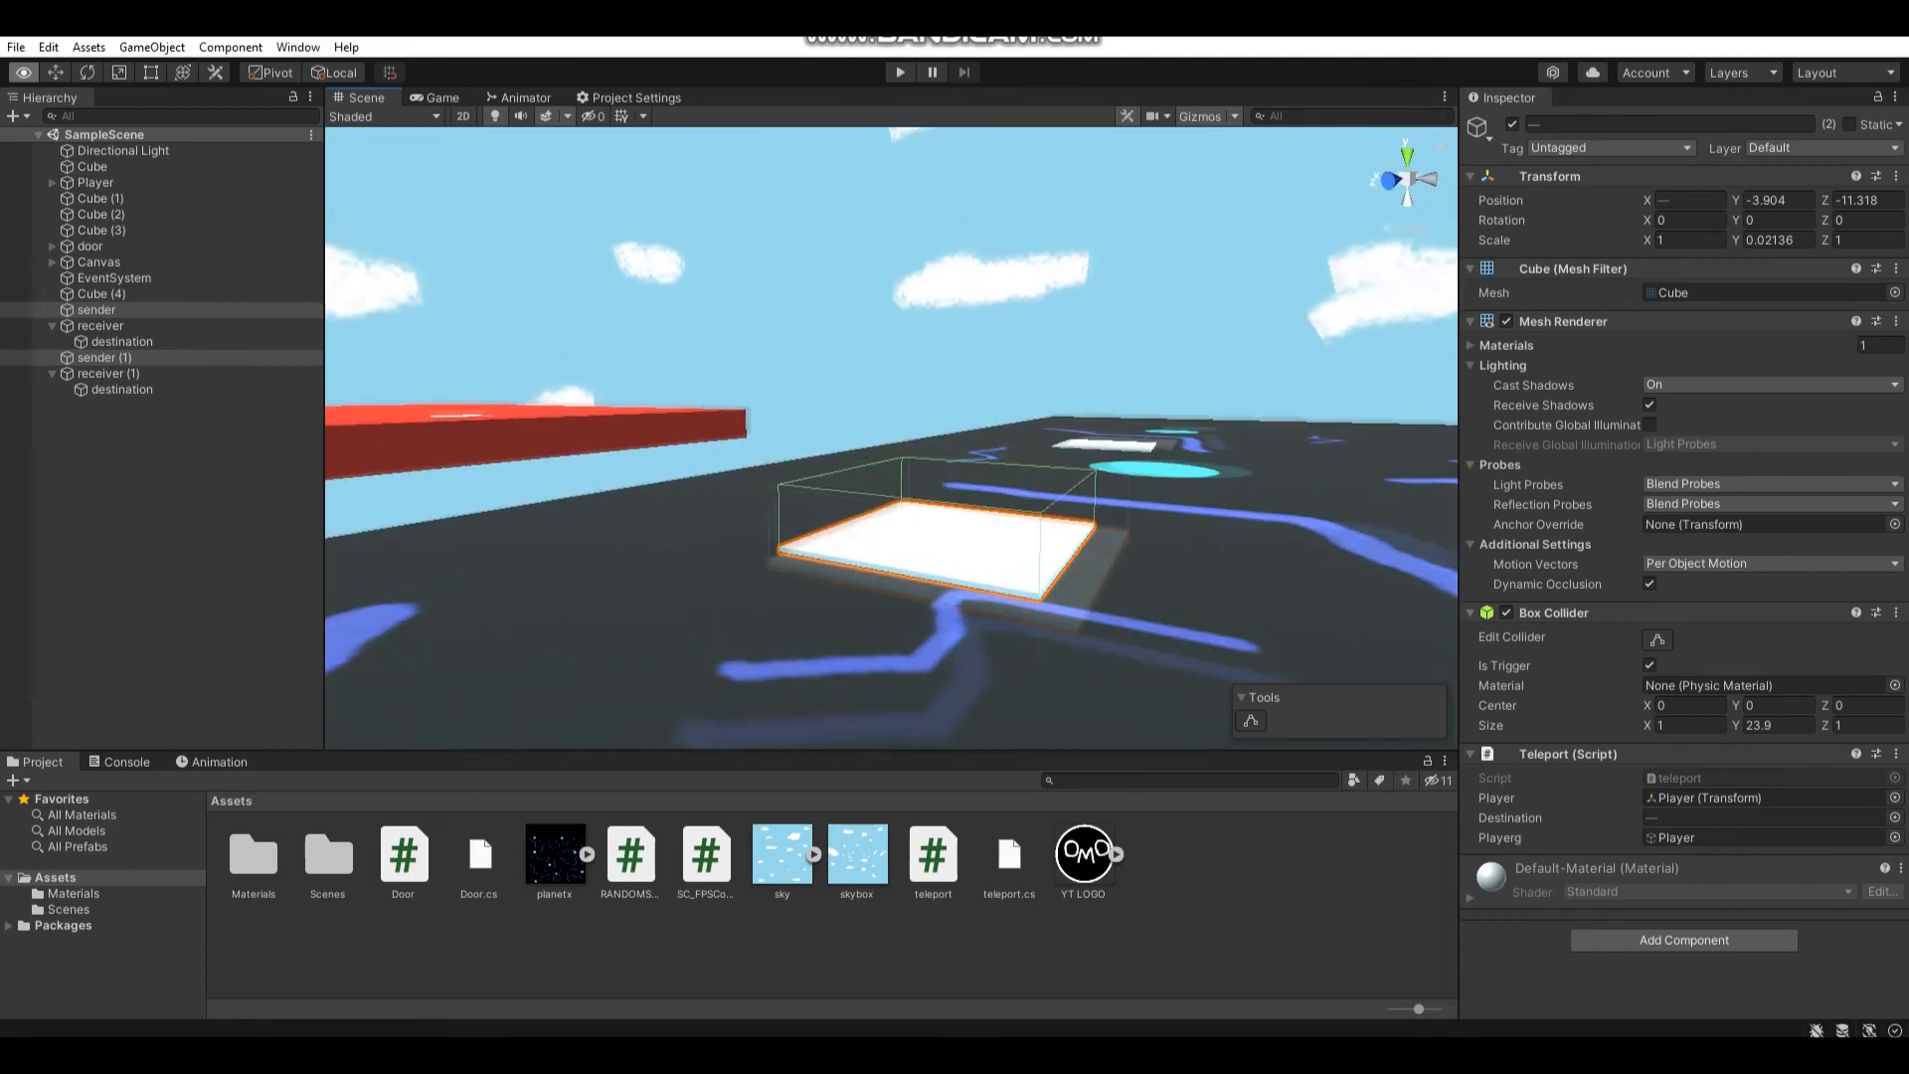
# Add a Rigidbody component to the Player and start another play-test
pyautogui.click(95, 182)
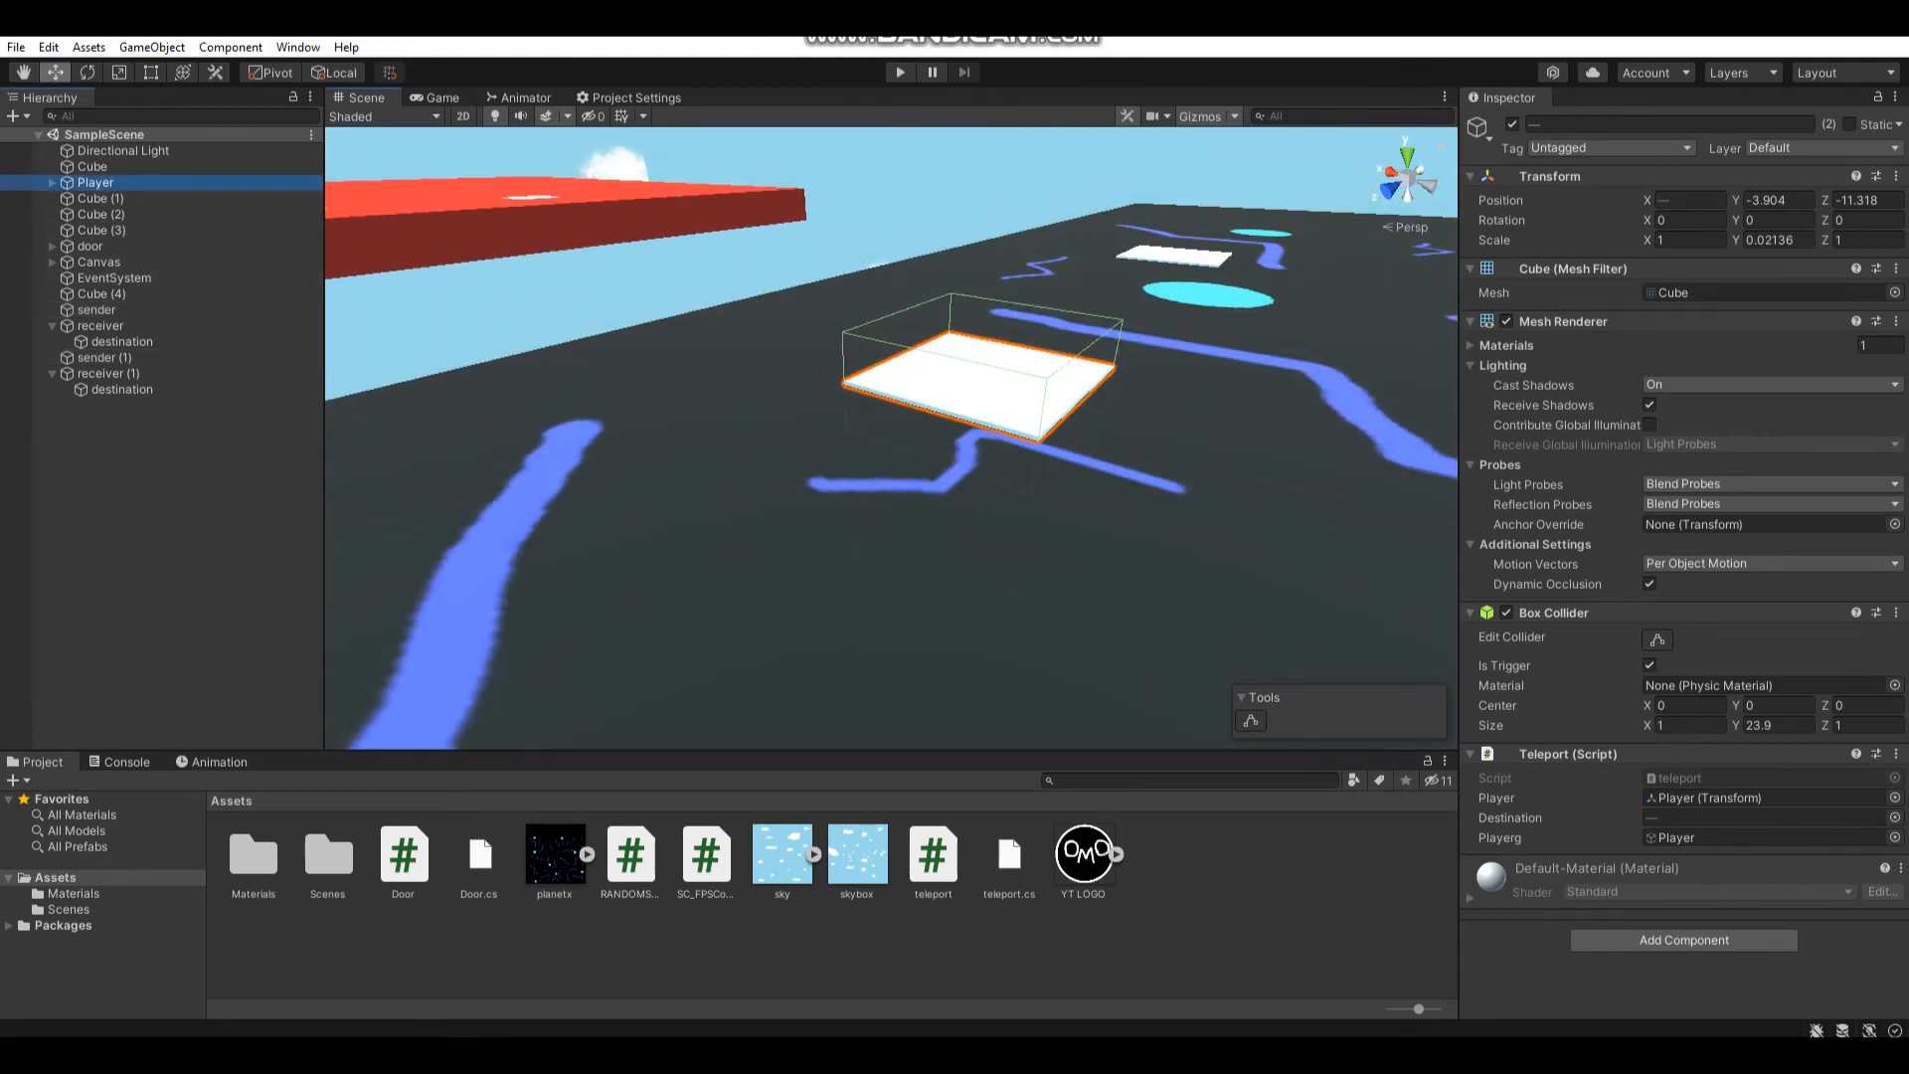
pyautogui.scroll(-4, 1678, 597)
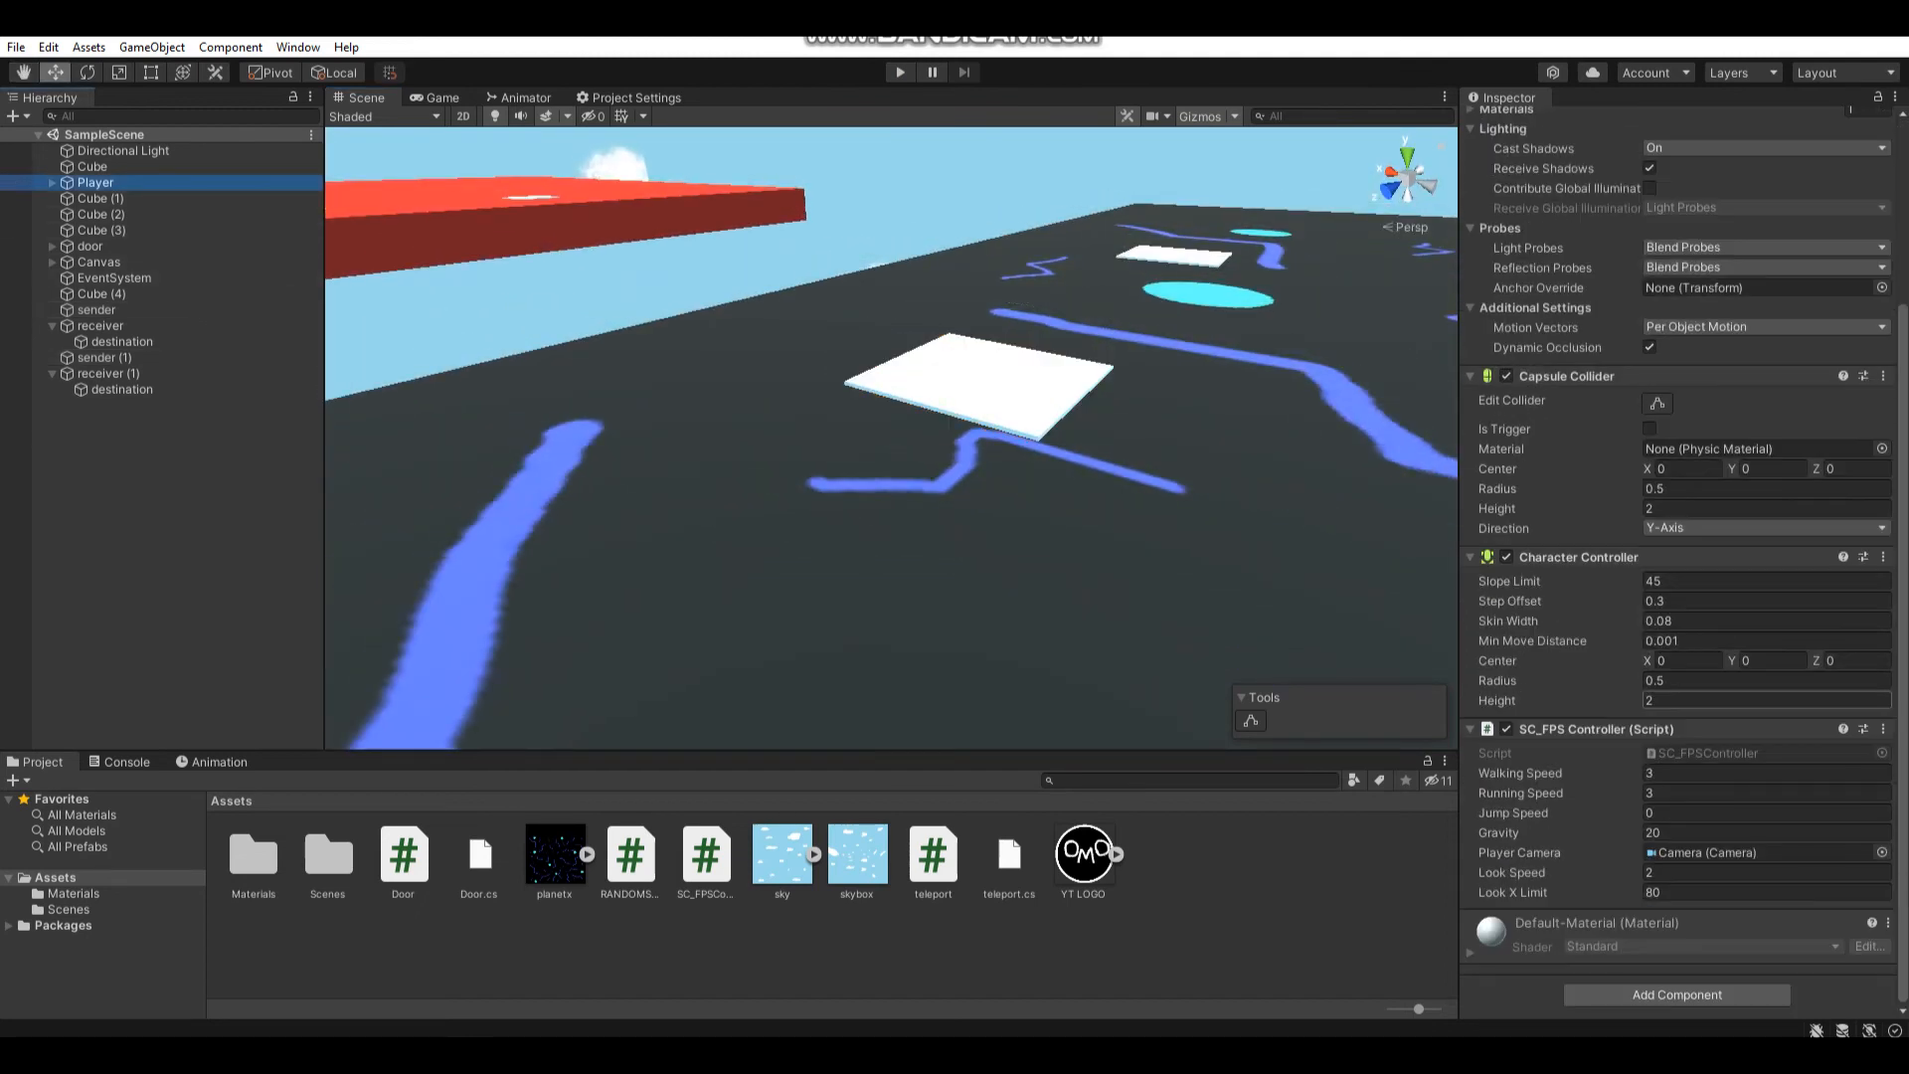
pyautogui.scroll(4, 1677, 596)
pyautogui.scroll(-4, 1678, 597)
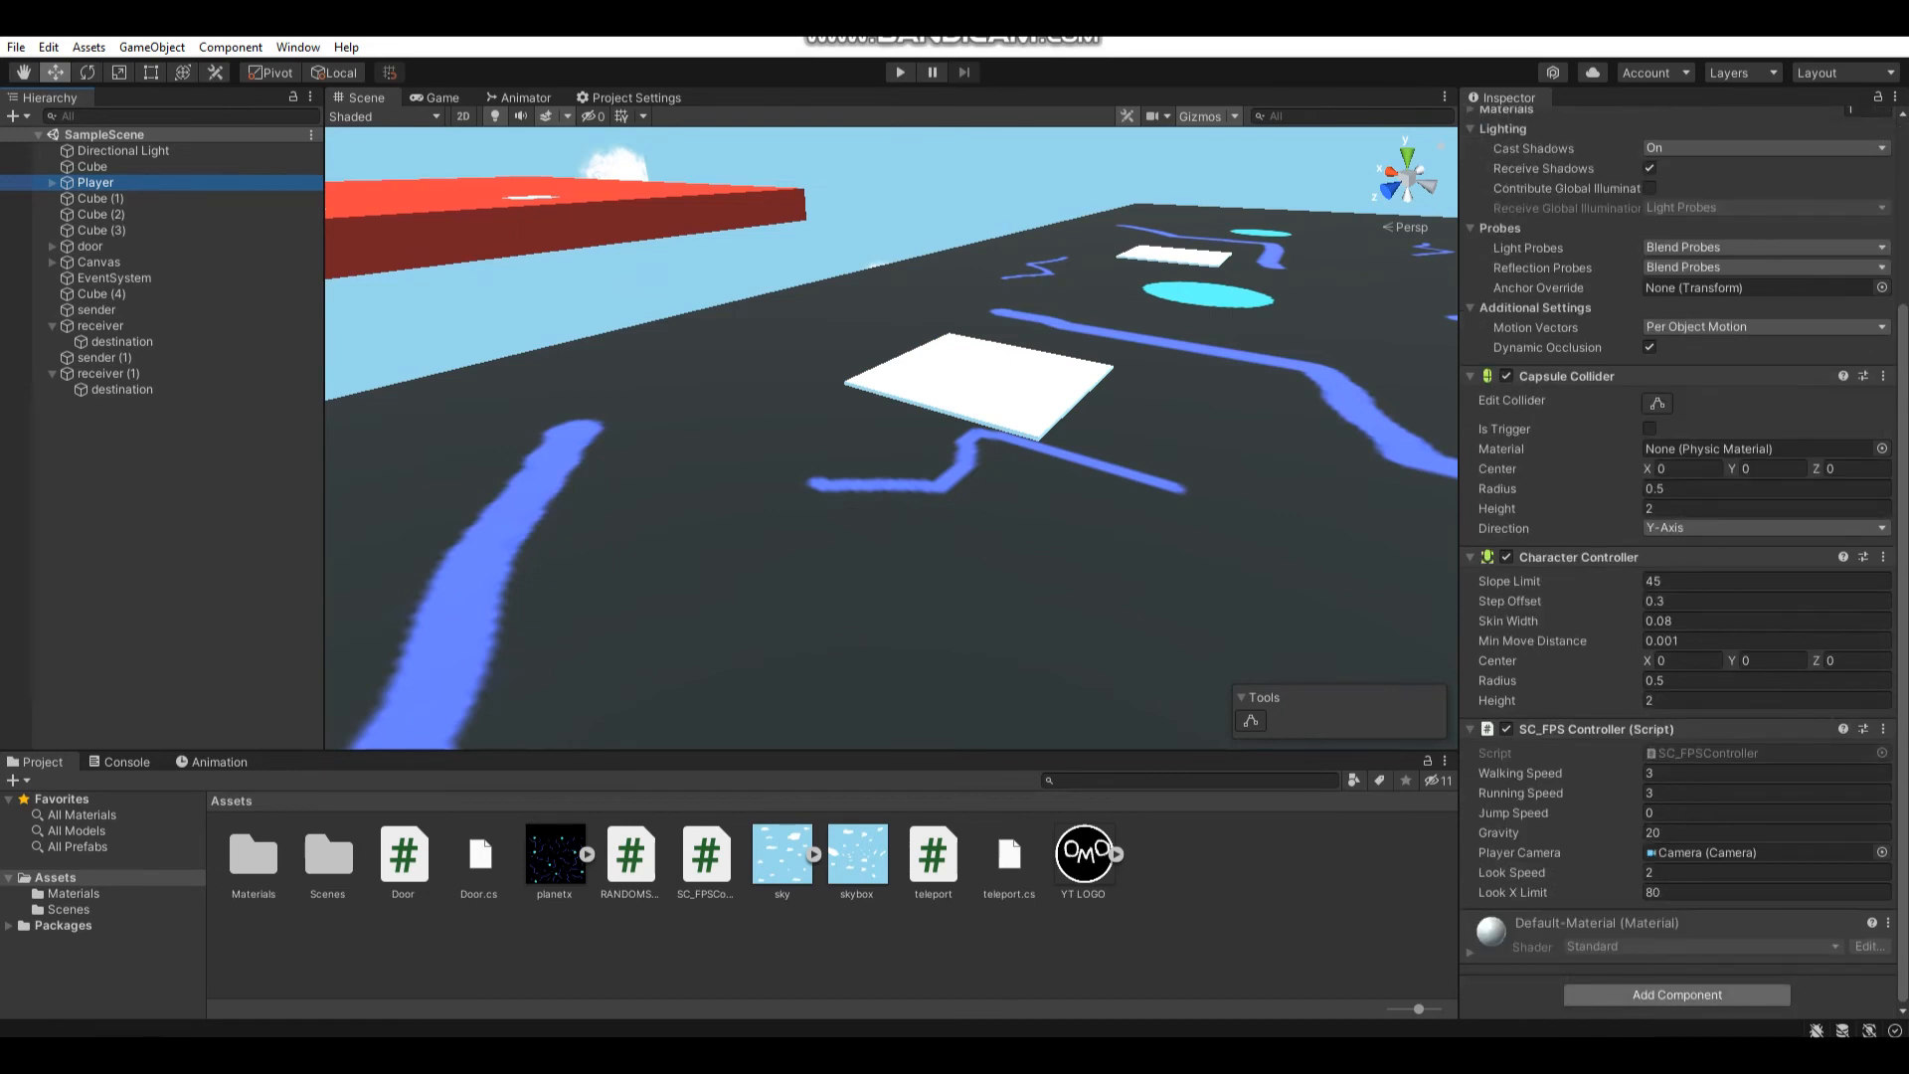
pyautogui.click(1677, 996)
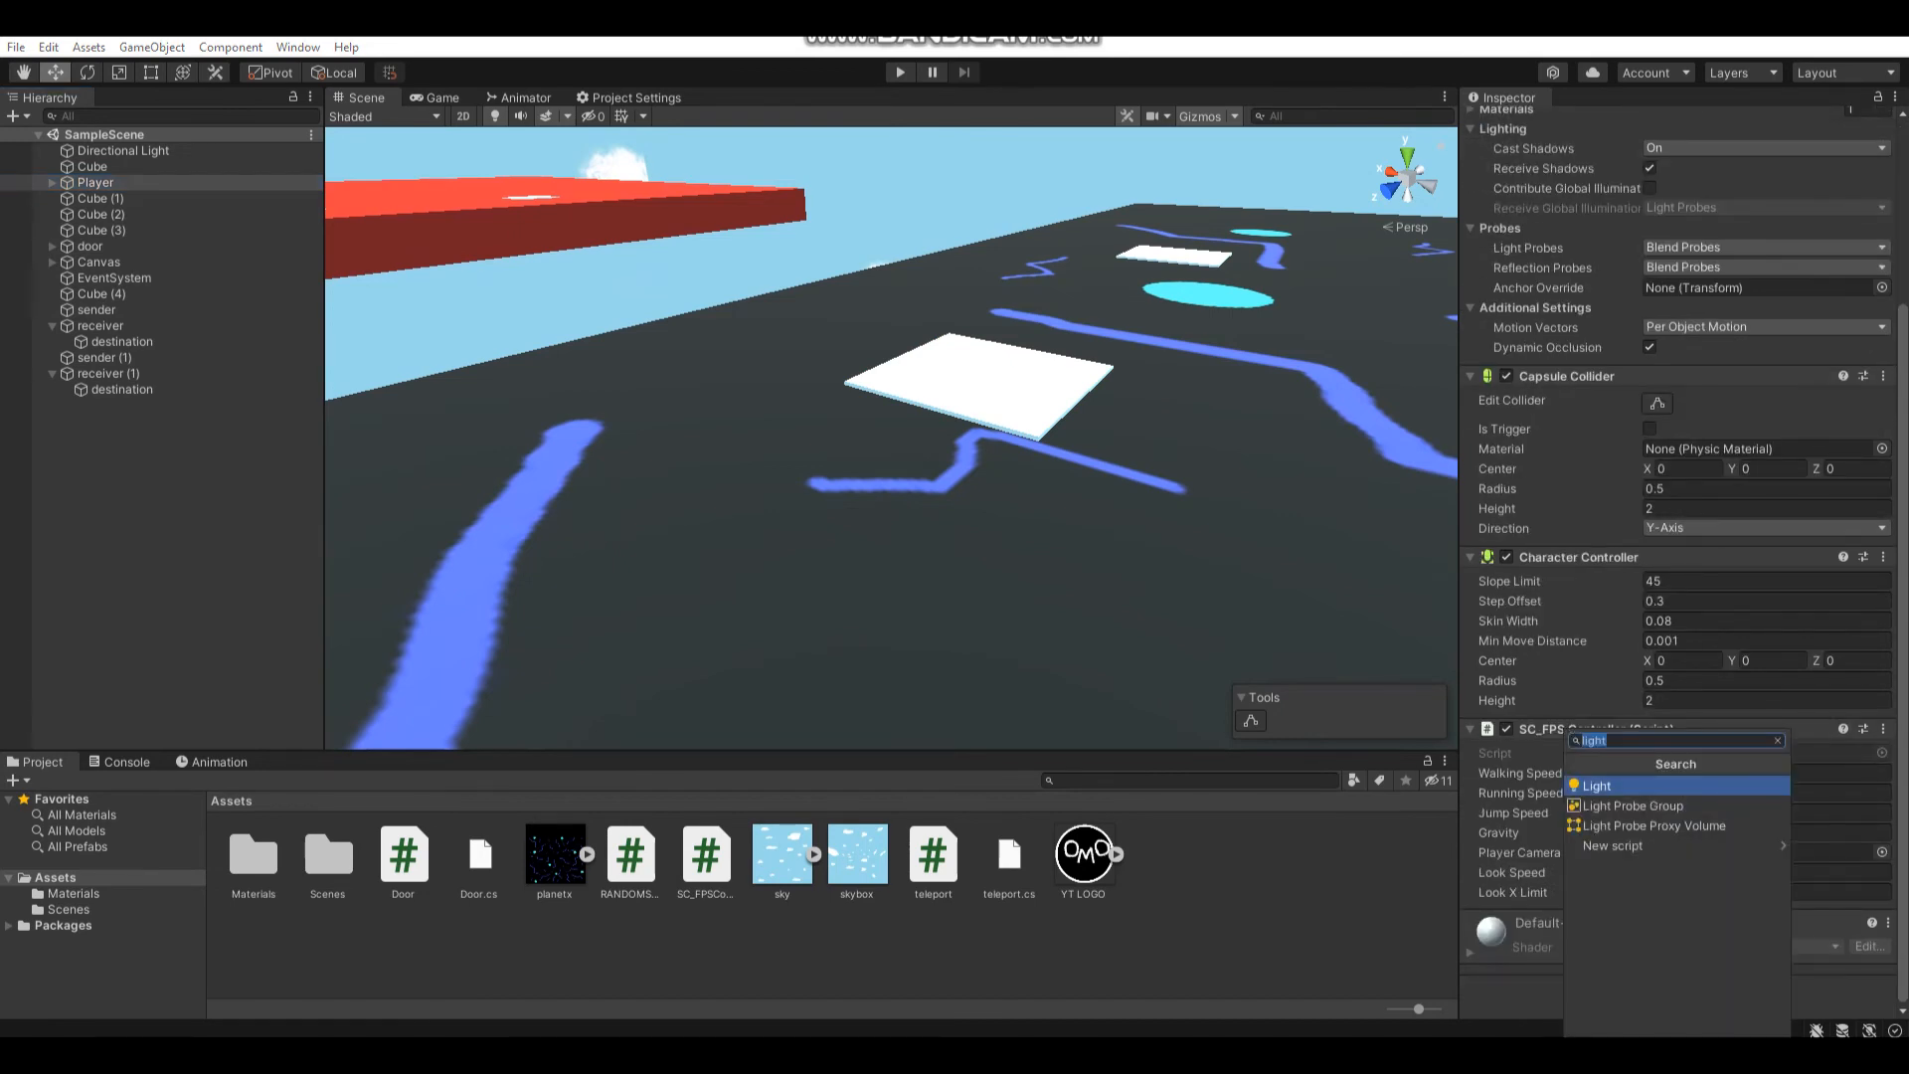
pyautogui.write('rigid')
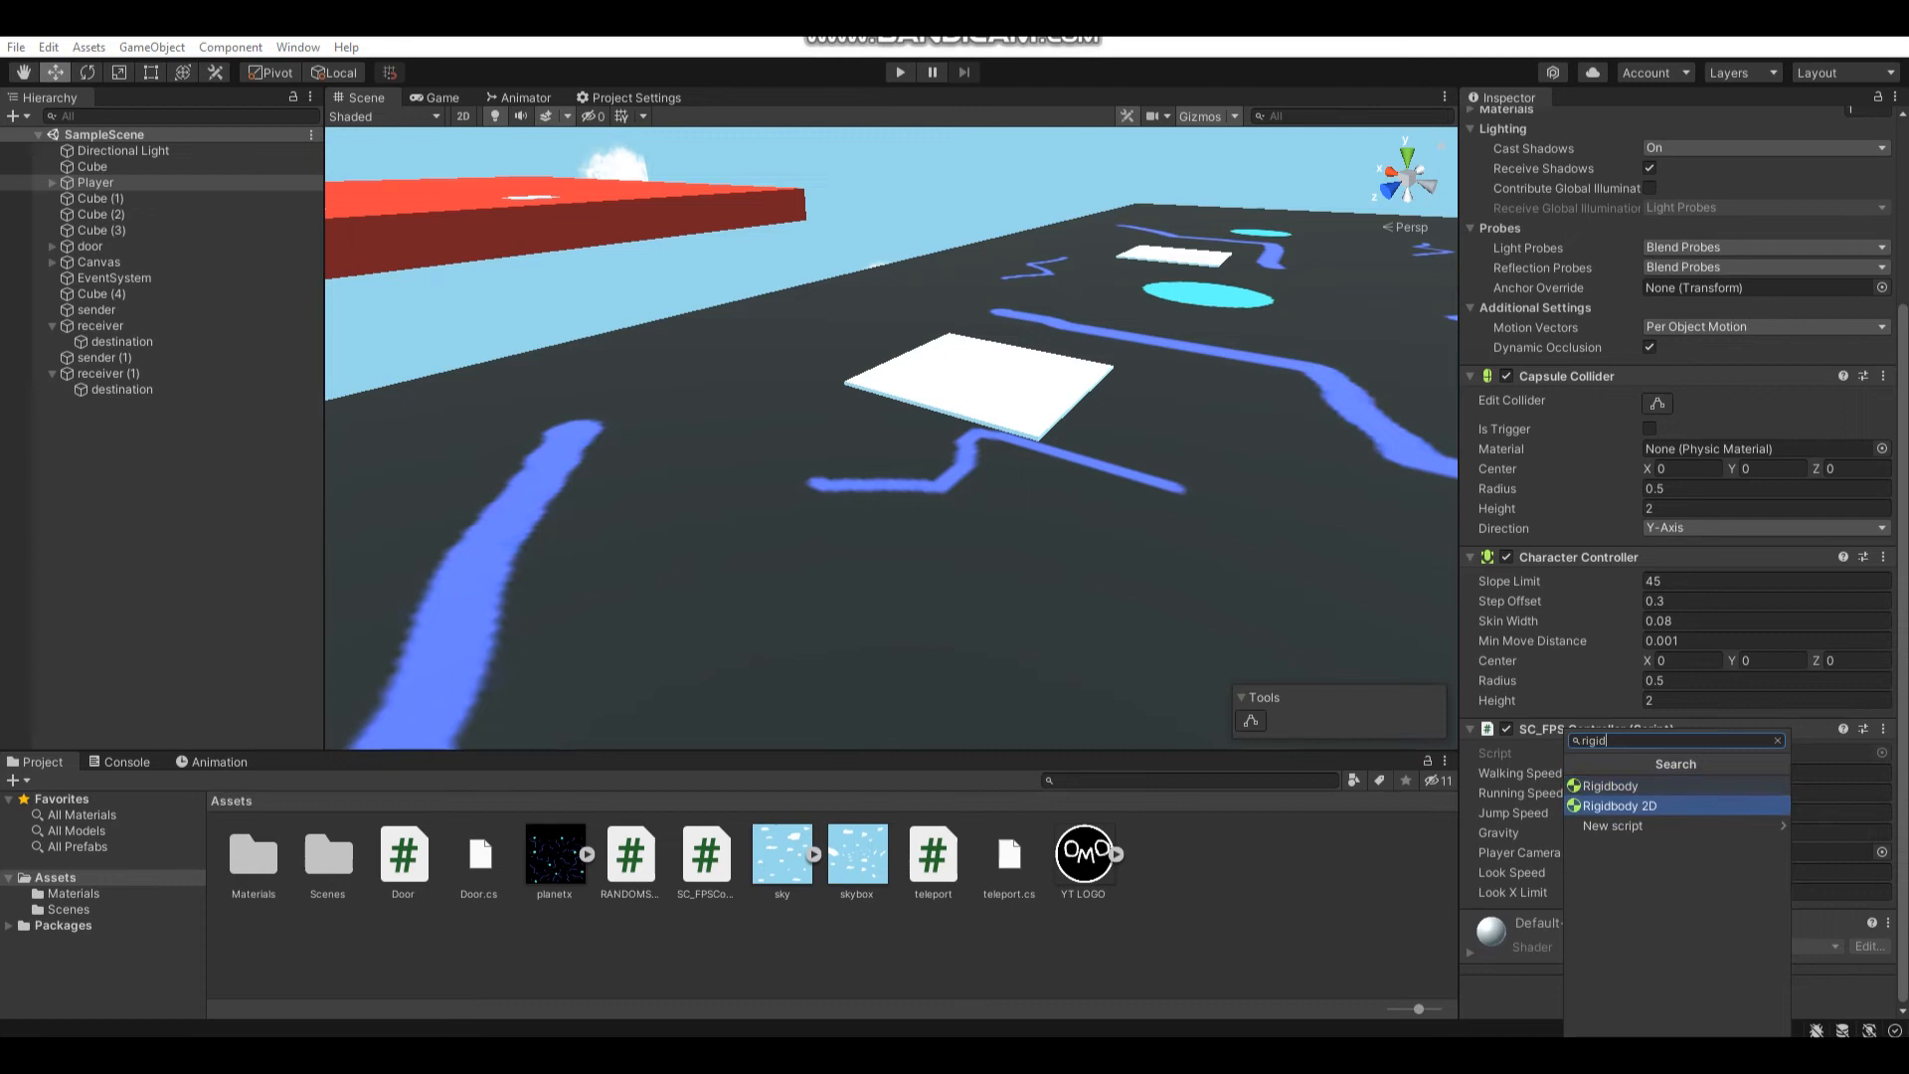
pyautogui.click(1611, 785)
pyautogui.moveTo(895, 447); pyautogui.dragTo(746, 373, button='right')
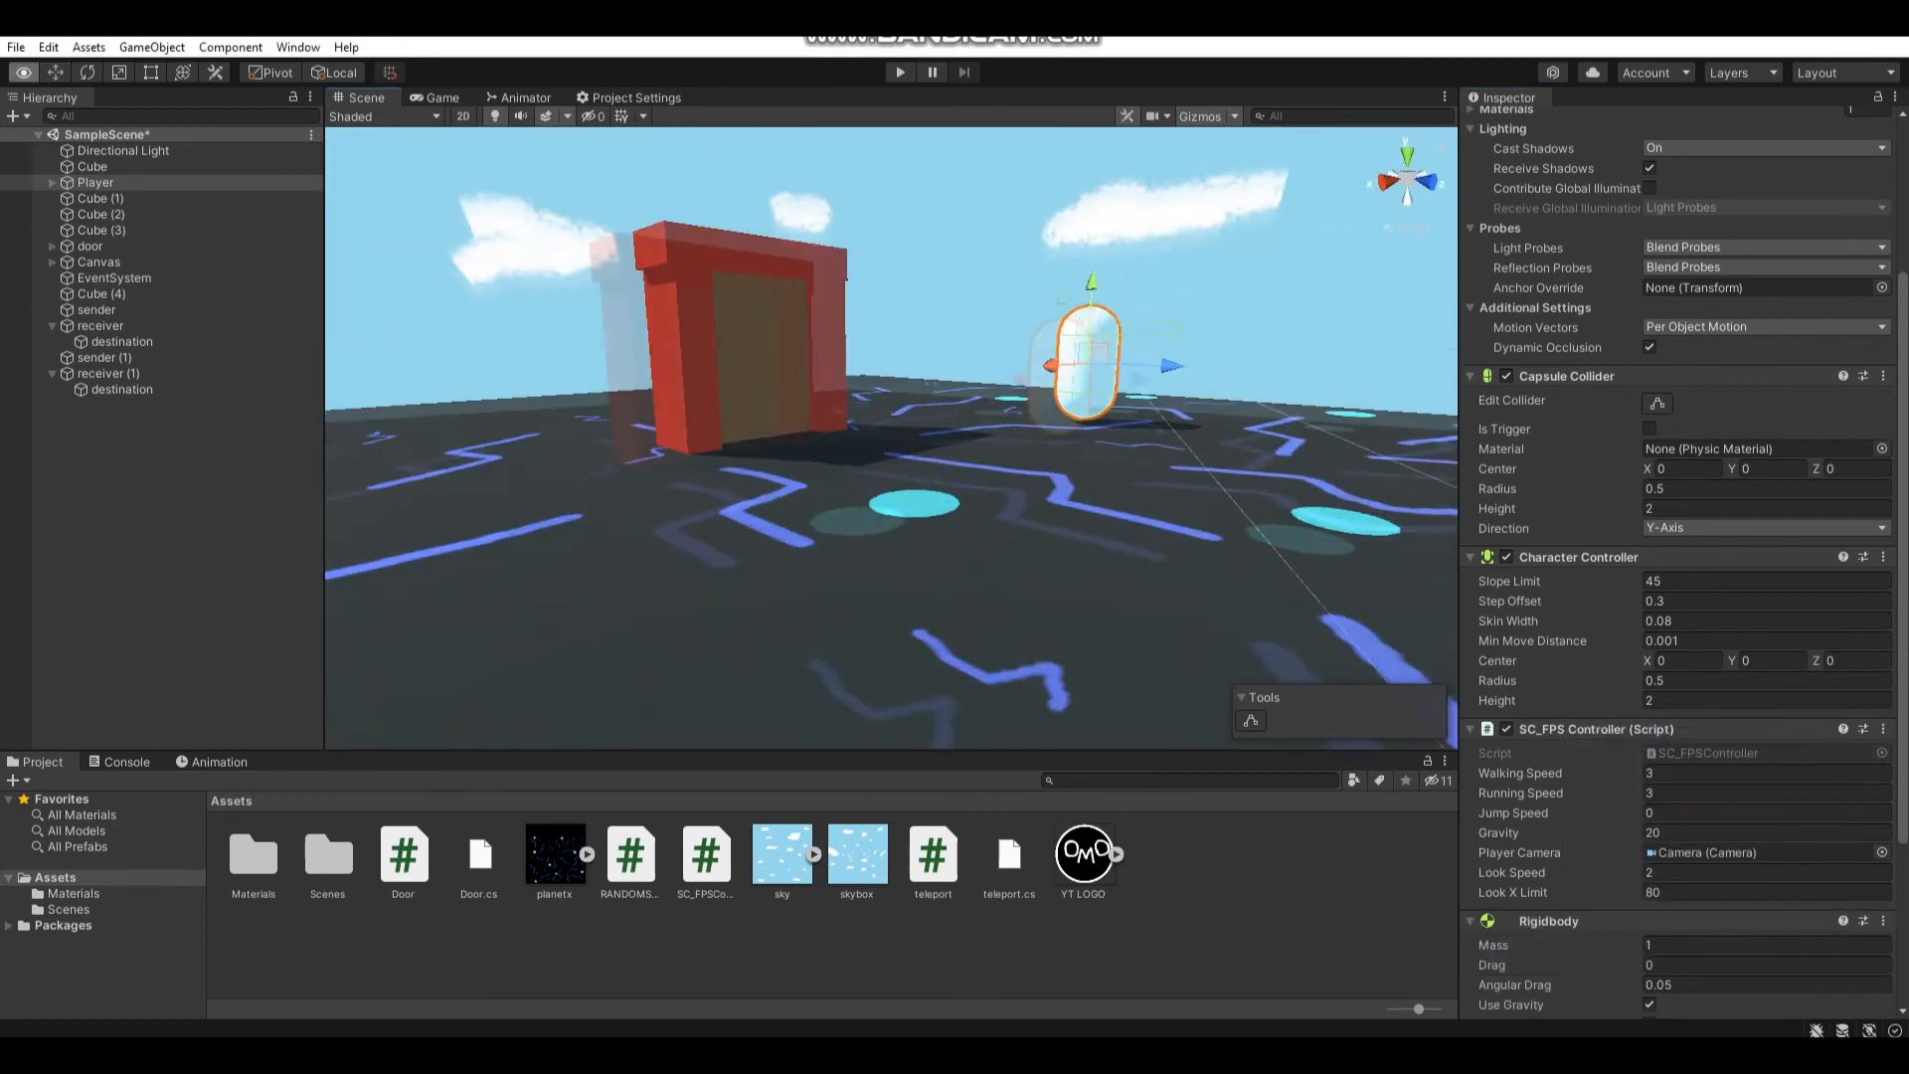
pyautogui.scroll(-5, 1678, 597)
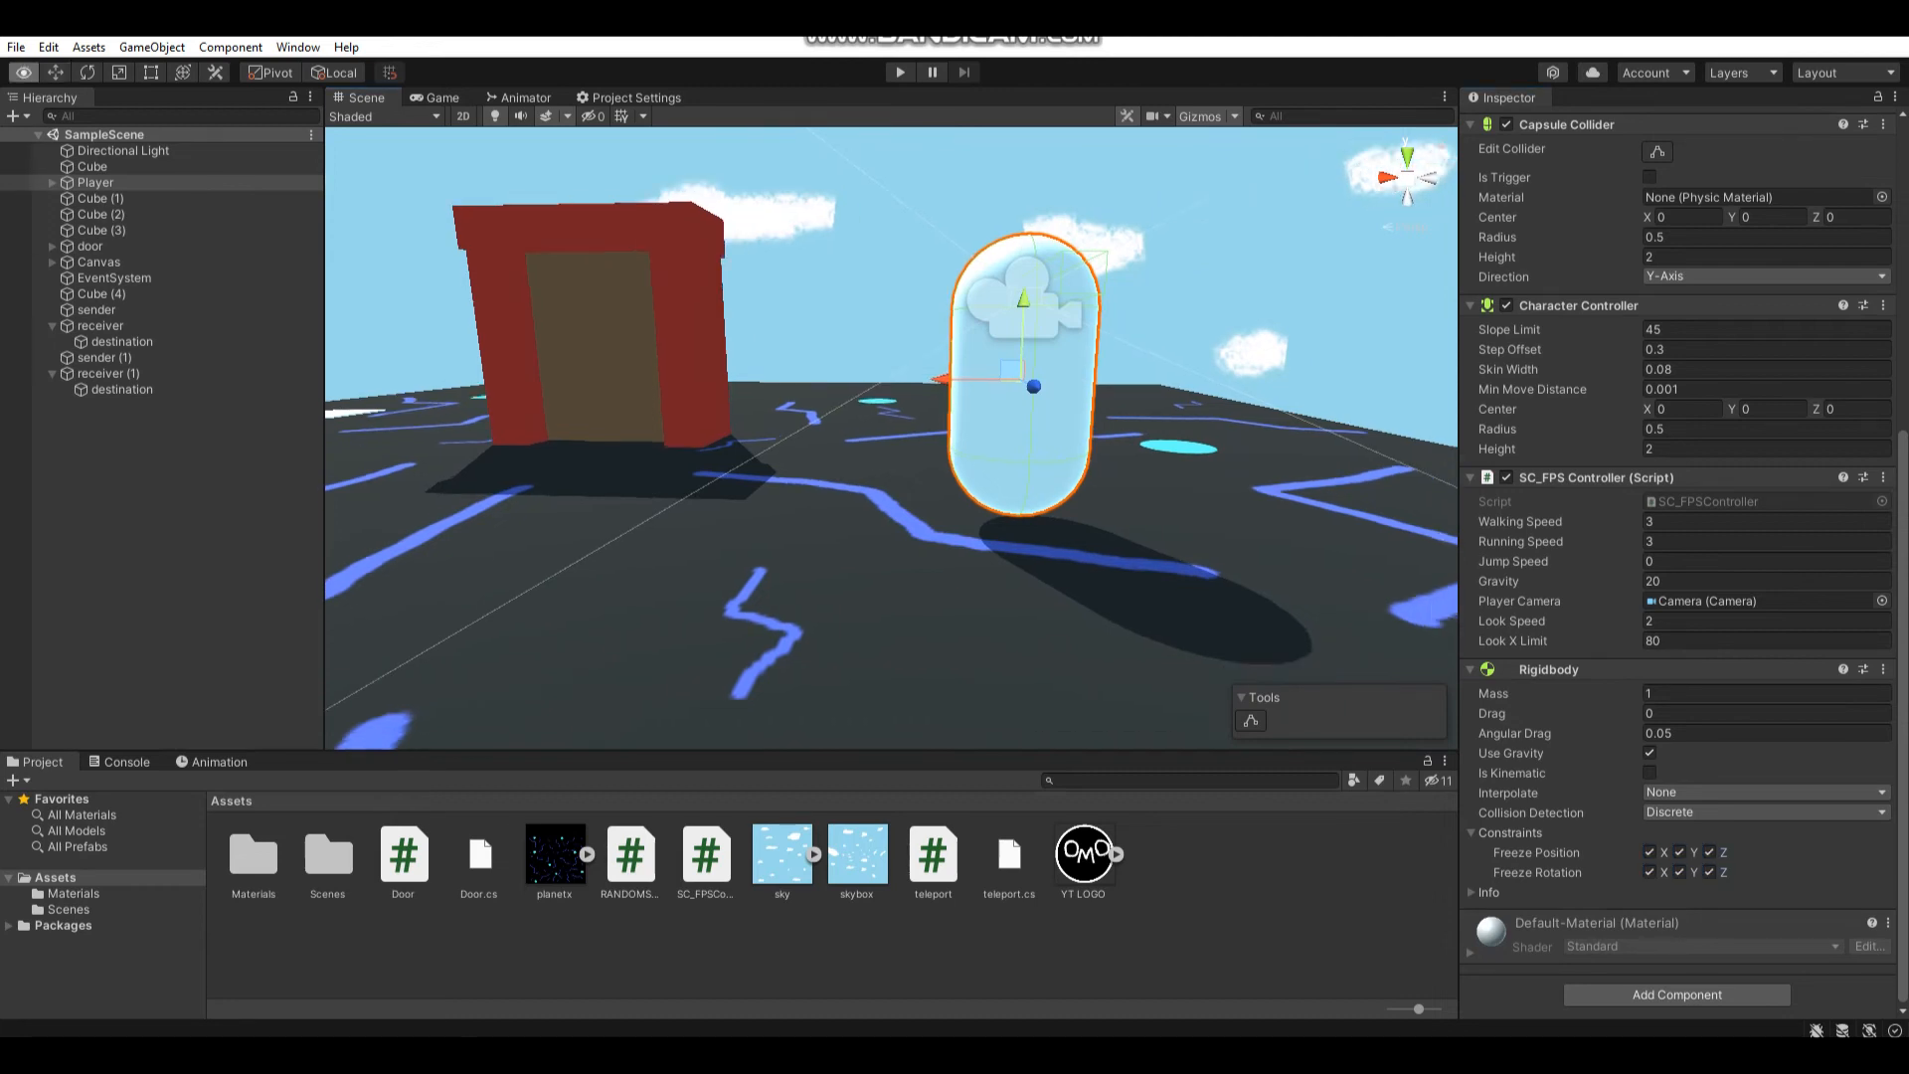
pyautogui.scroll(-3, 896, 448)
pyautogui.click(899, 72)
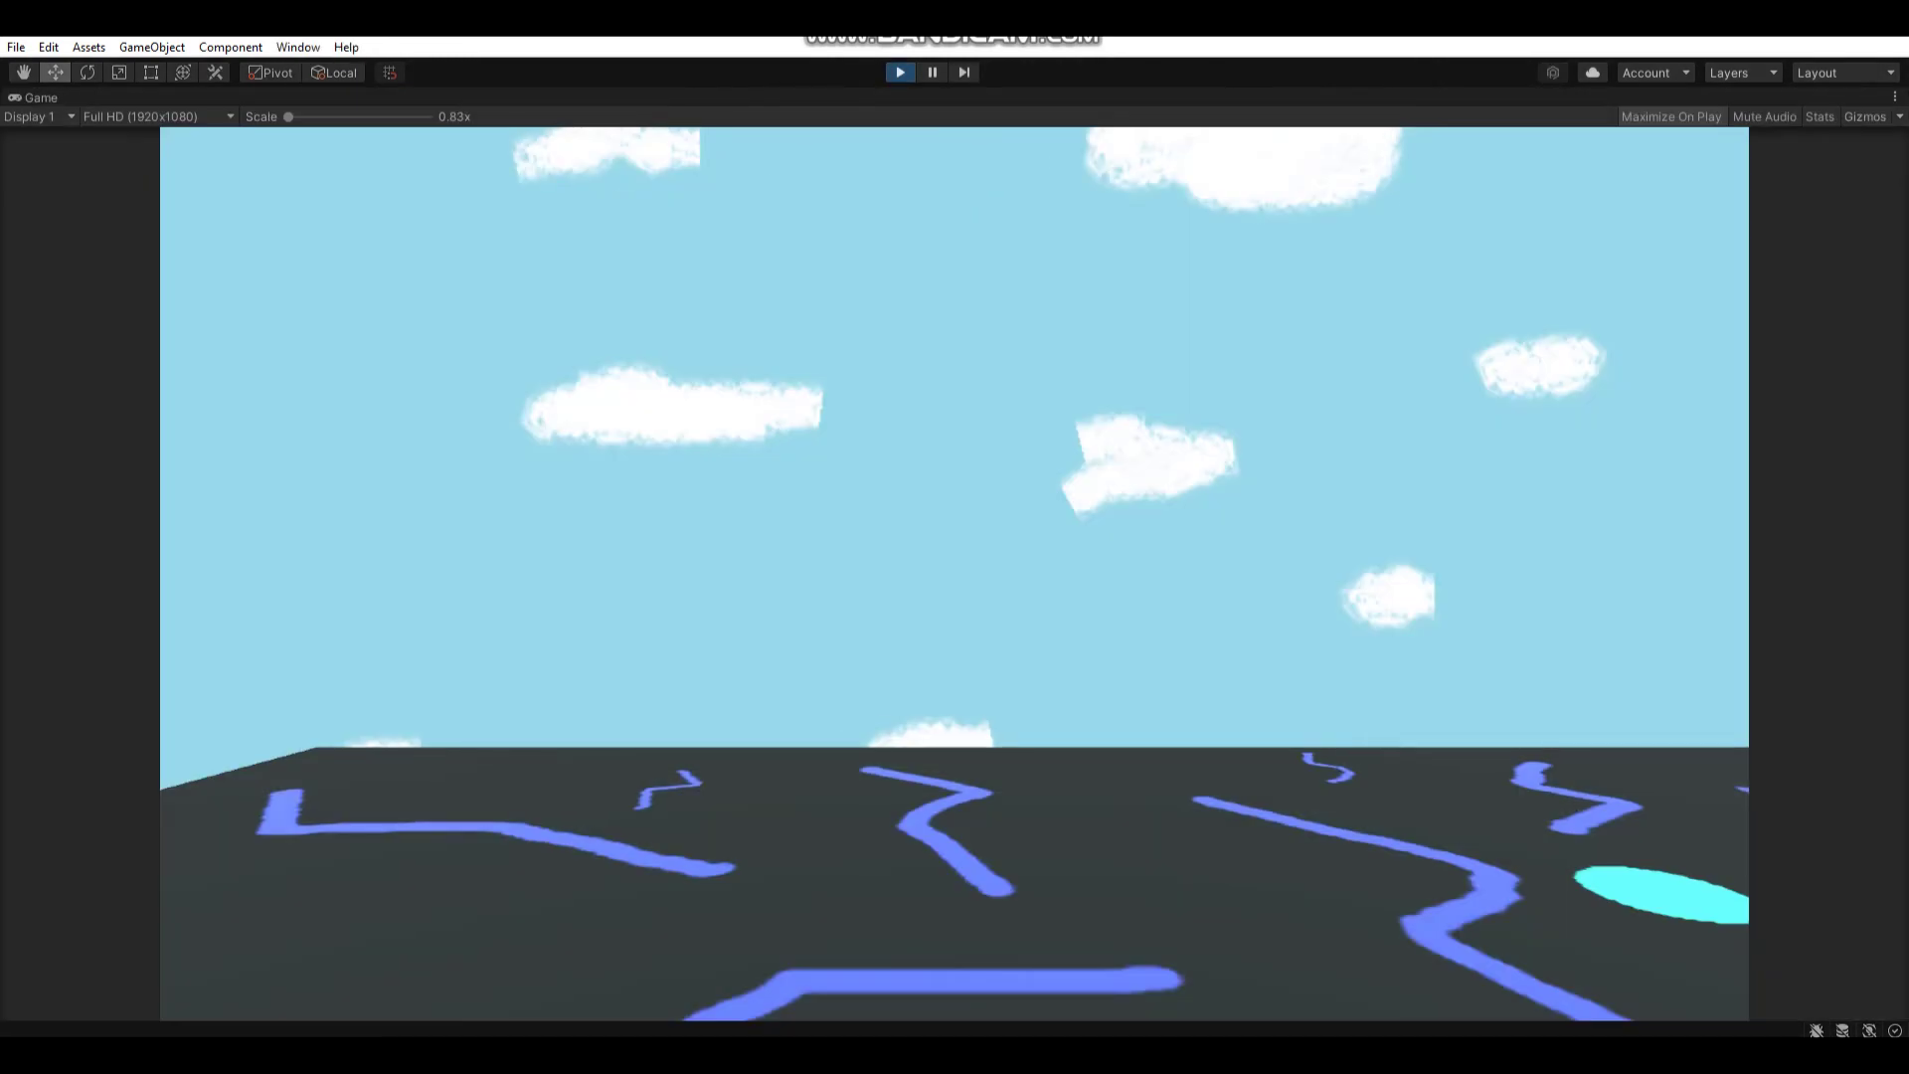
pyautogui.moveTo(954, 448)
pyautogui.mouseDown()
pyautogui.moveTo(1043, 596)
pyautogui.moveTo(745, 522)
pyautogui.mouseUp()
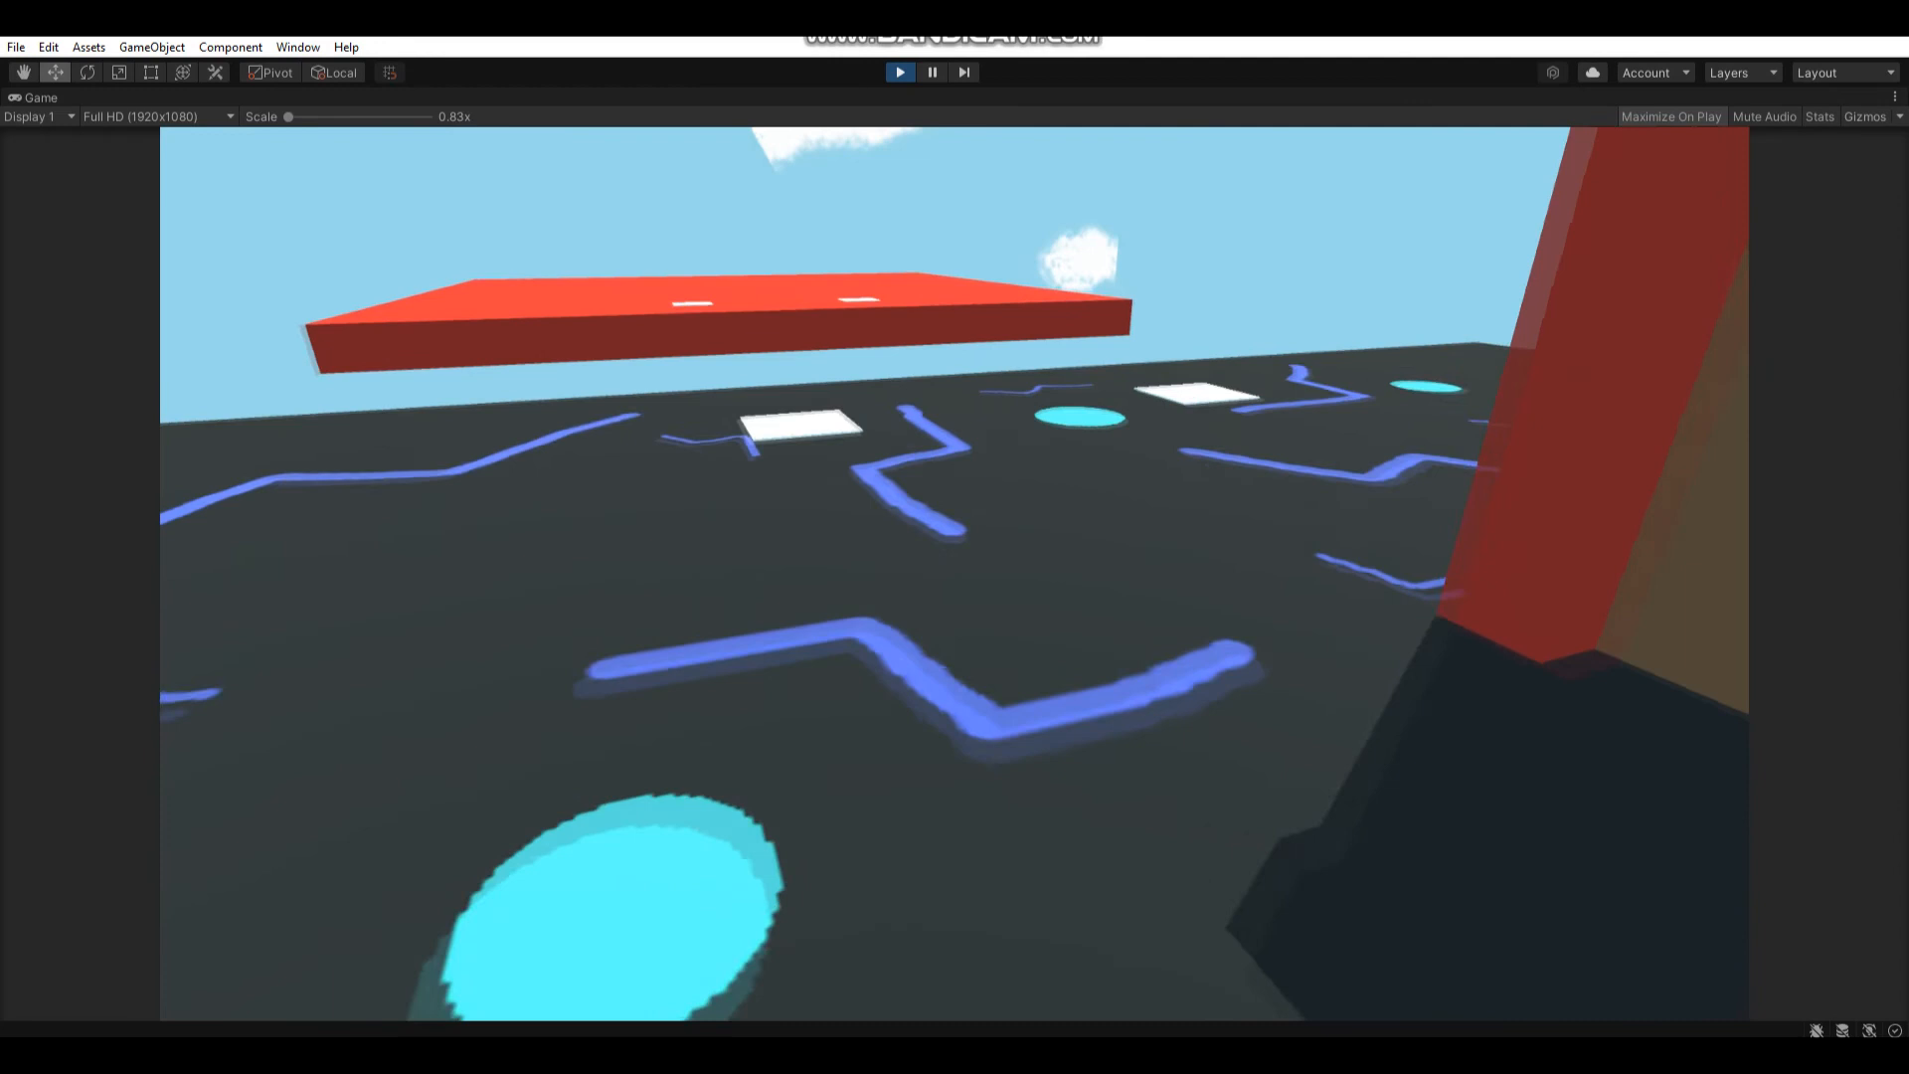
# Walk onto a sender pad to reach the red platform, cross it, and teleport back down
pyautogui.press('w')
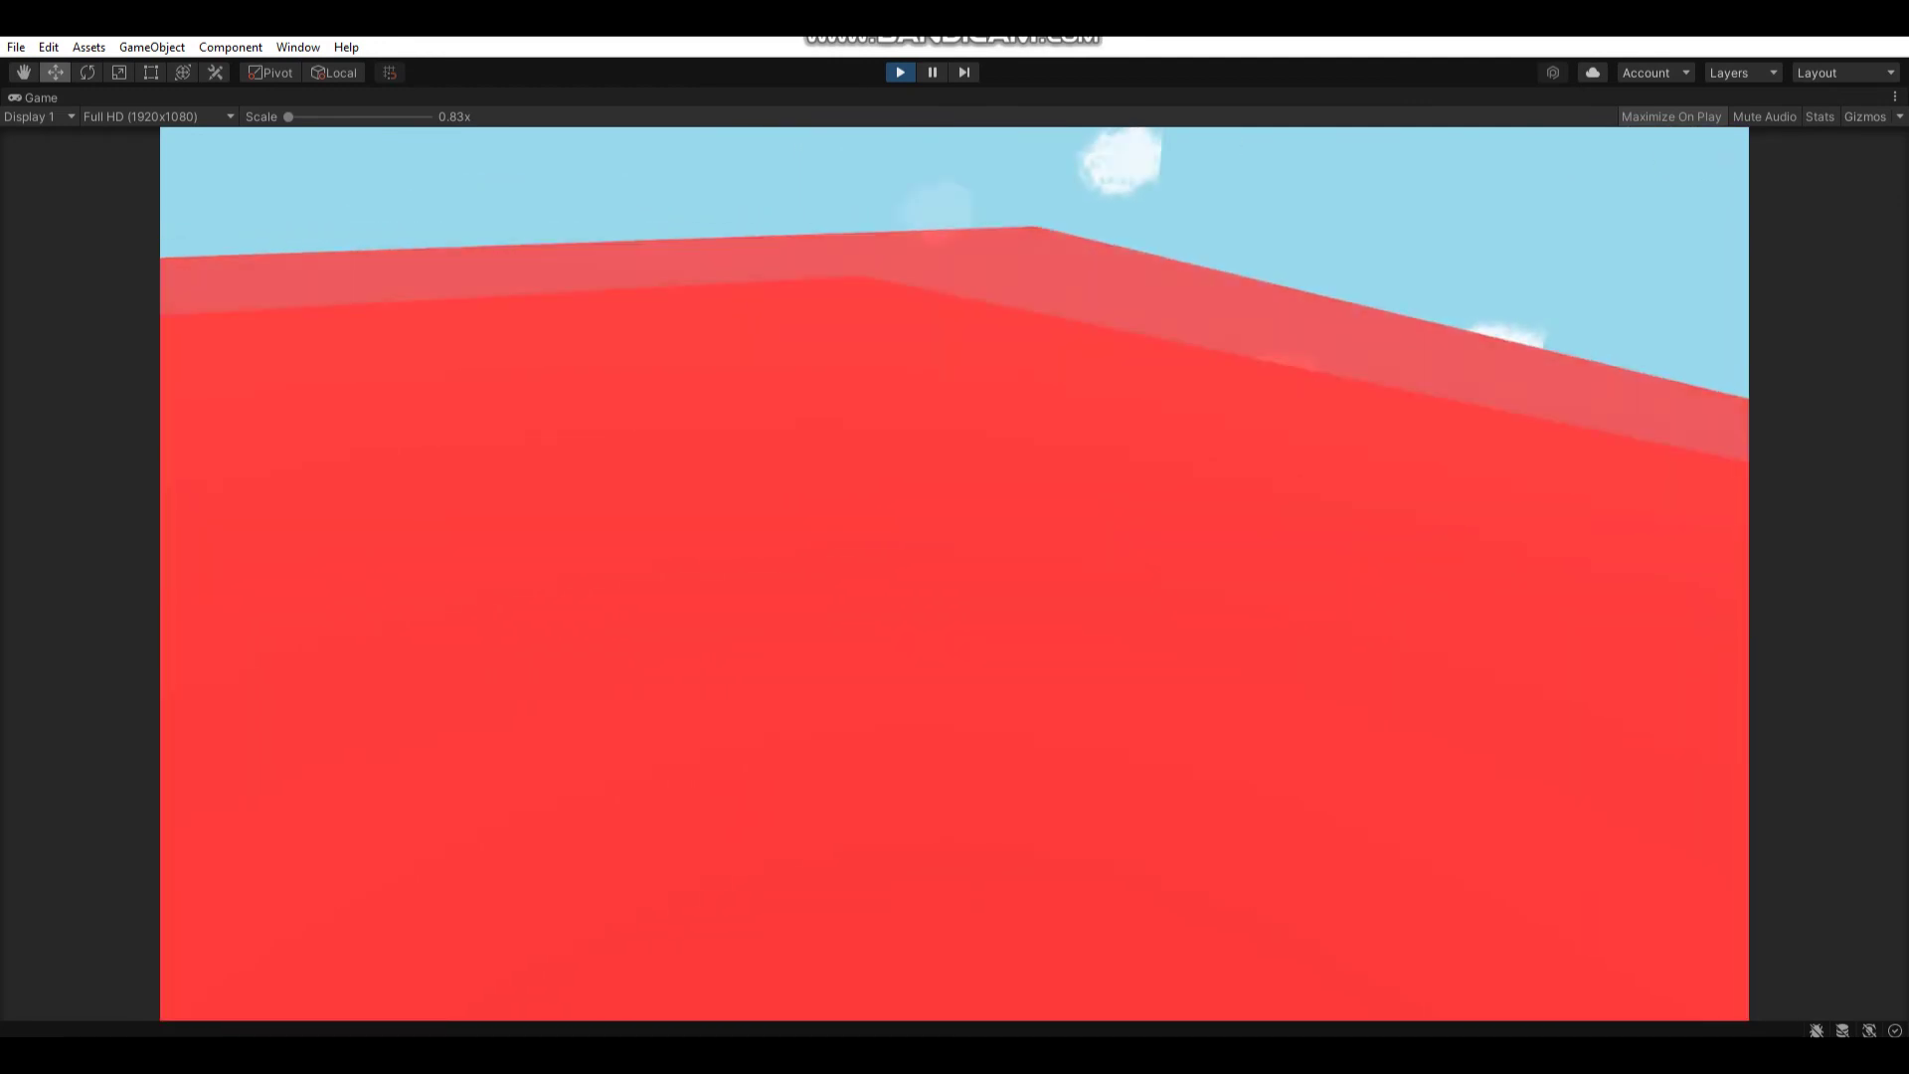
pyautogui.moveTo(956, 596); pyautogui.dragTo(746, 447)
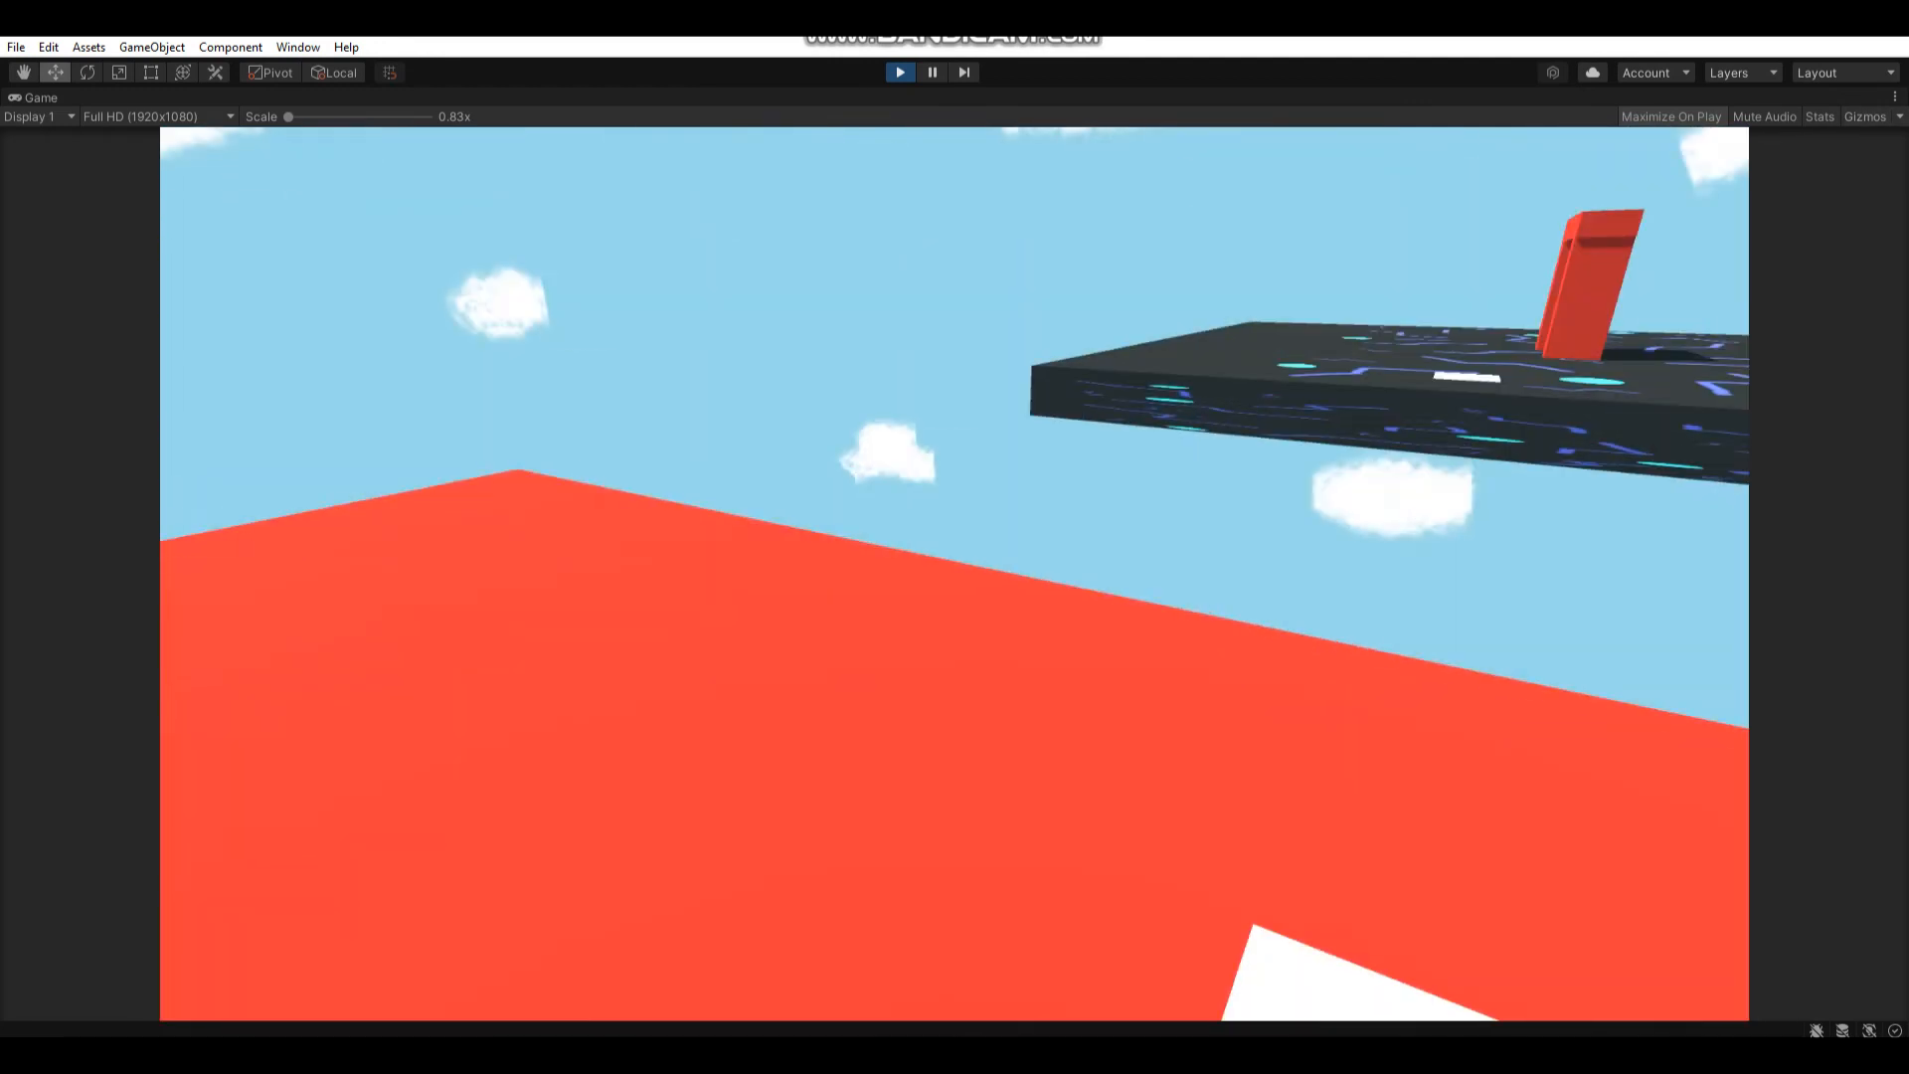
pyautogui.press('w')
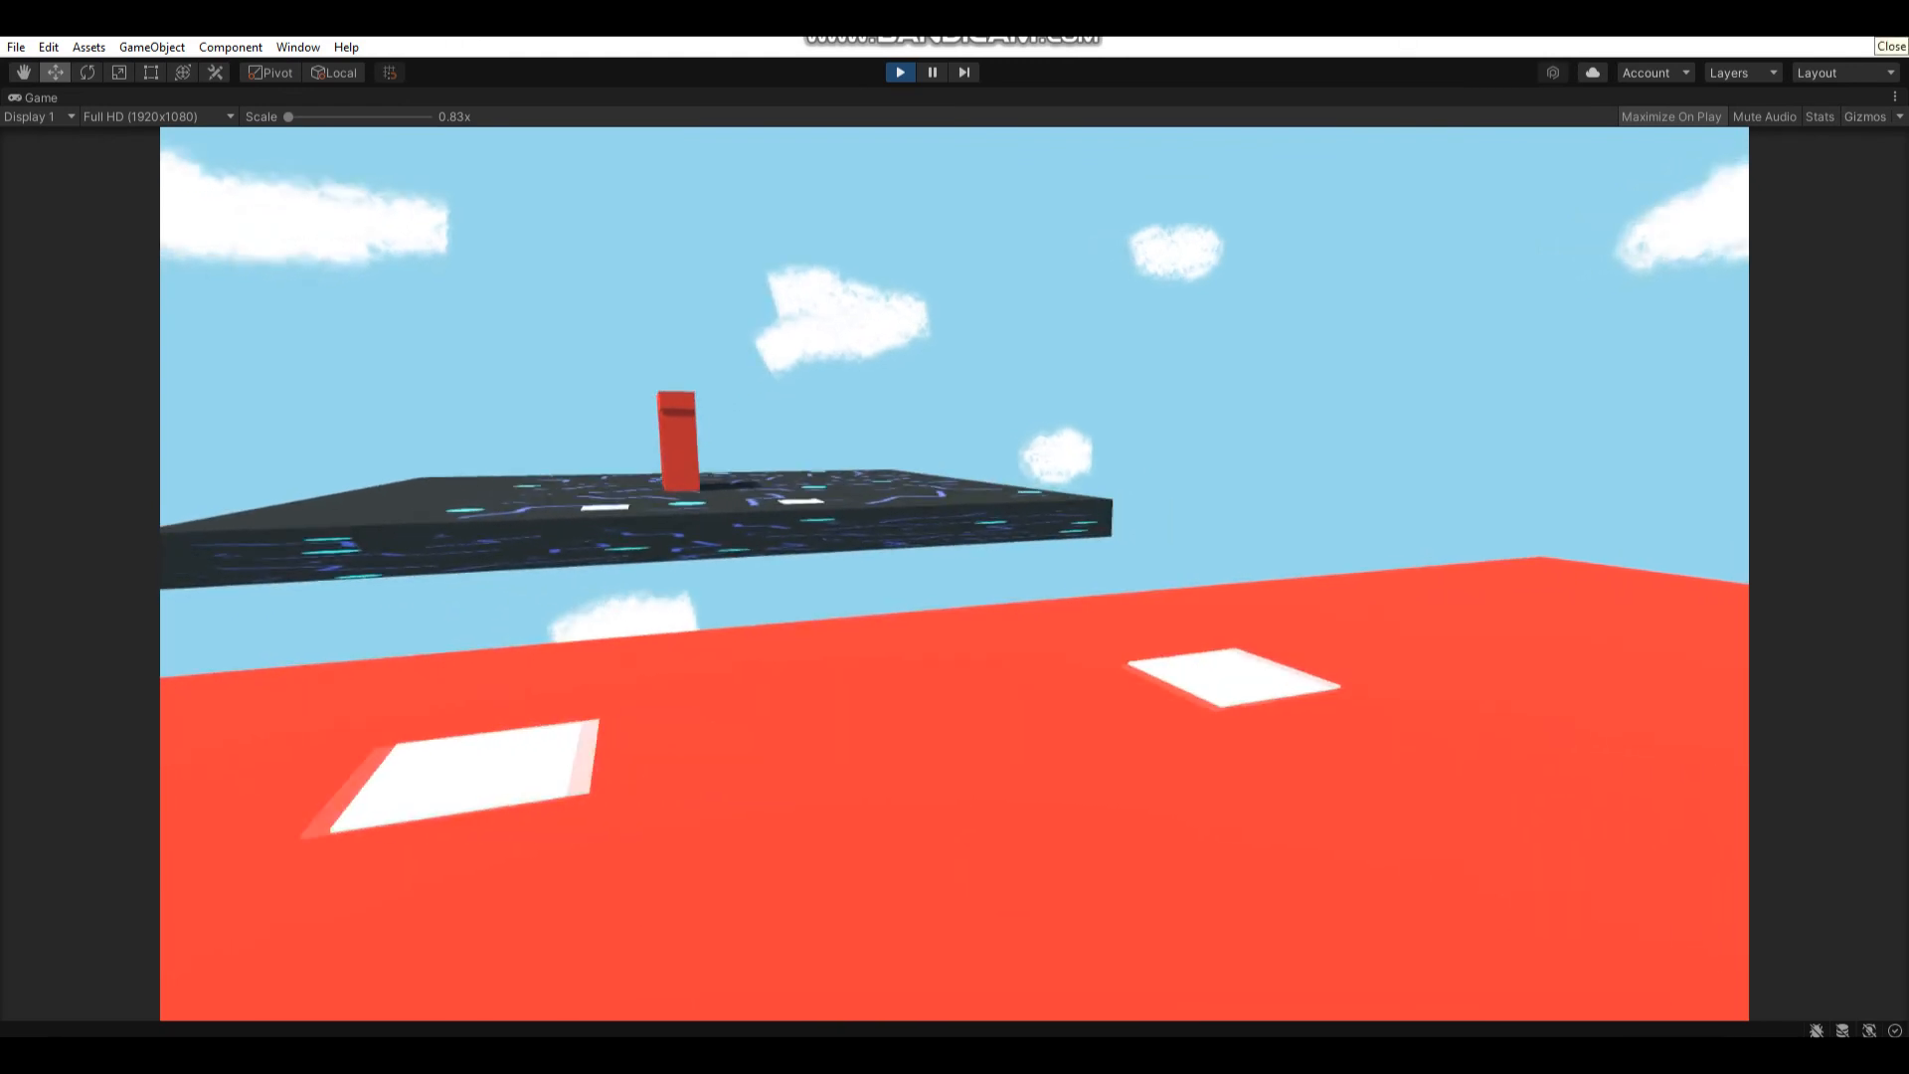
pyautogui.press('w')
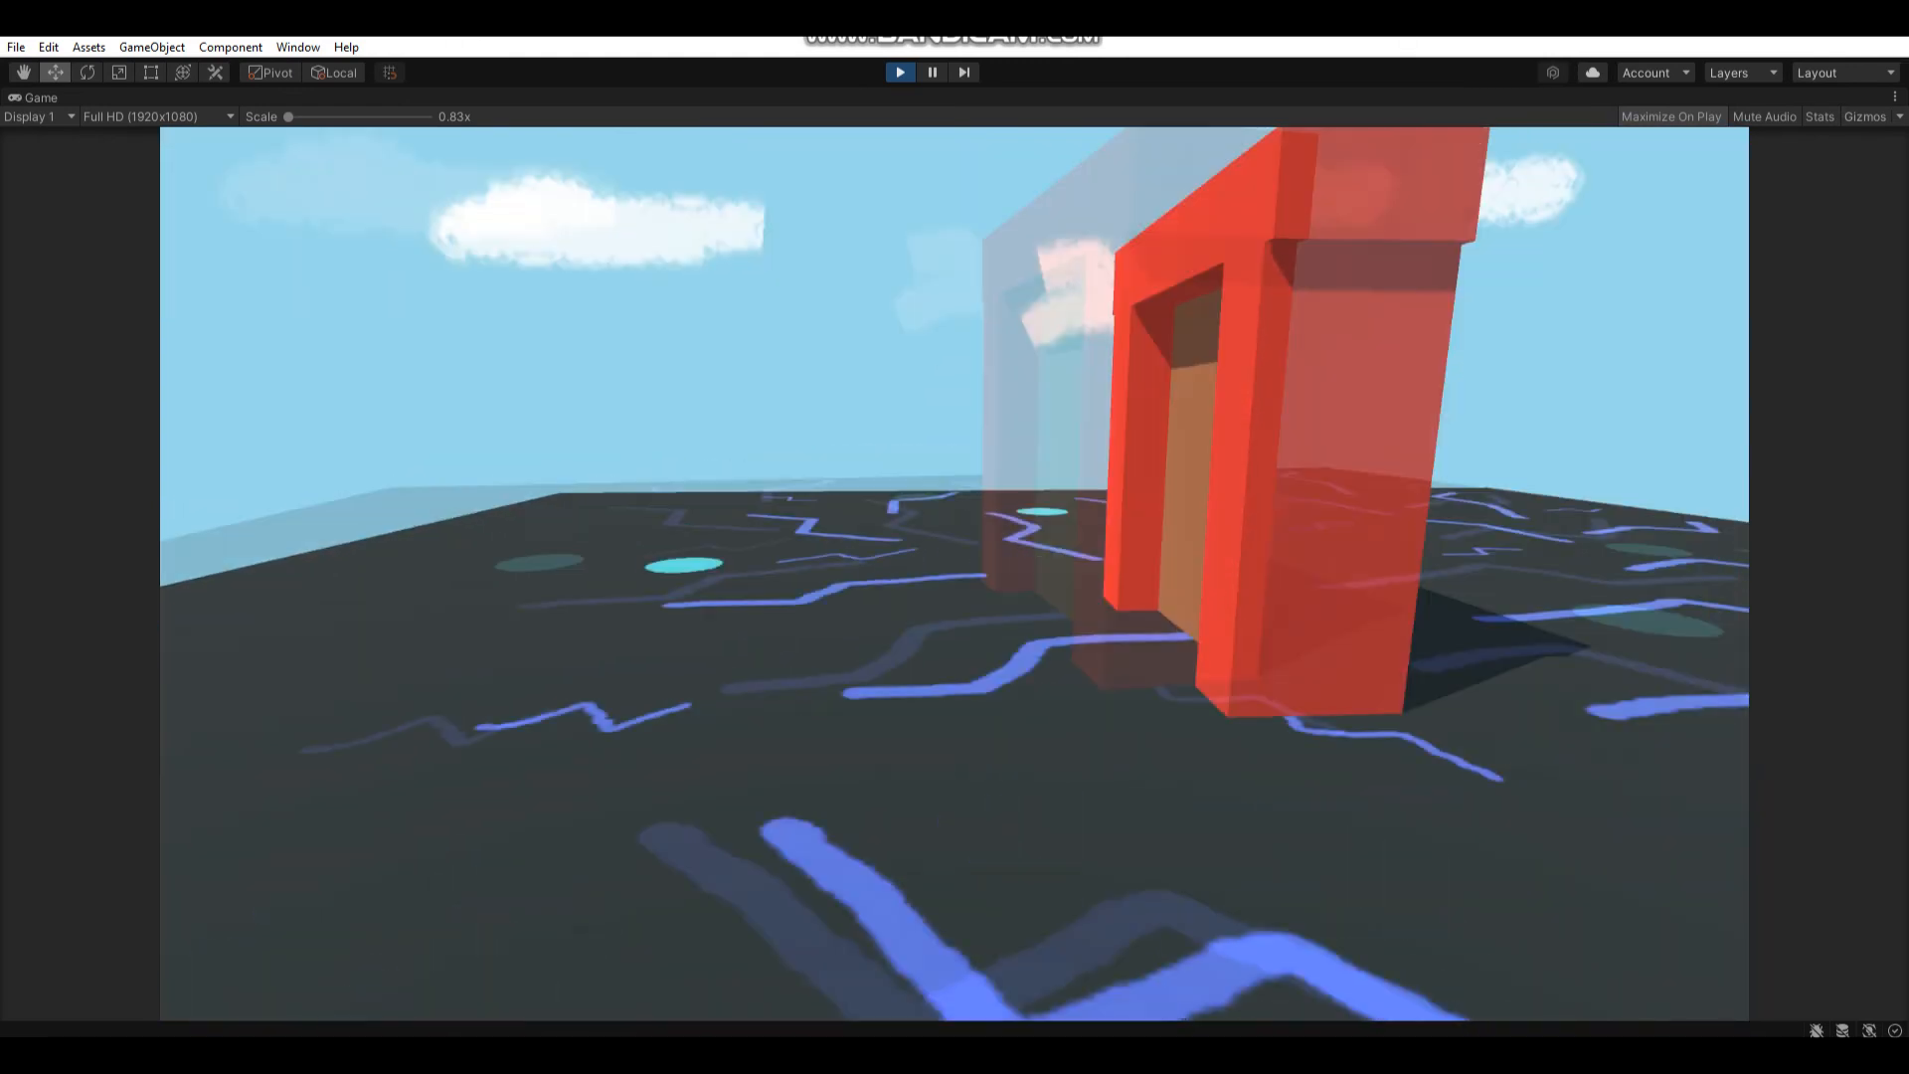
# Cross the dark ground, teleport up to the red platform again, then return to the ground
pyautogui.press('w')
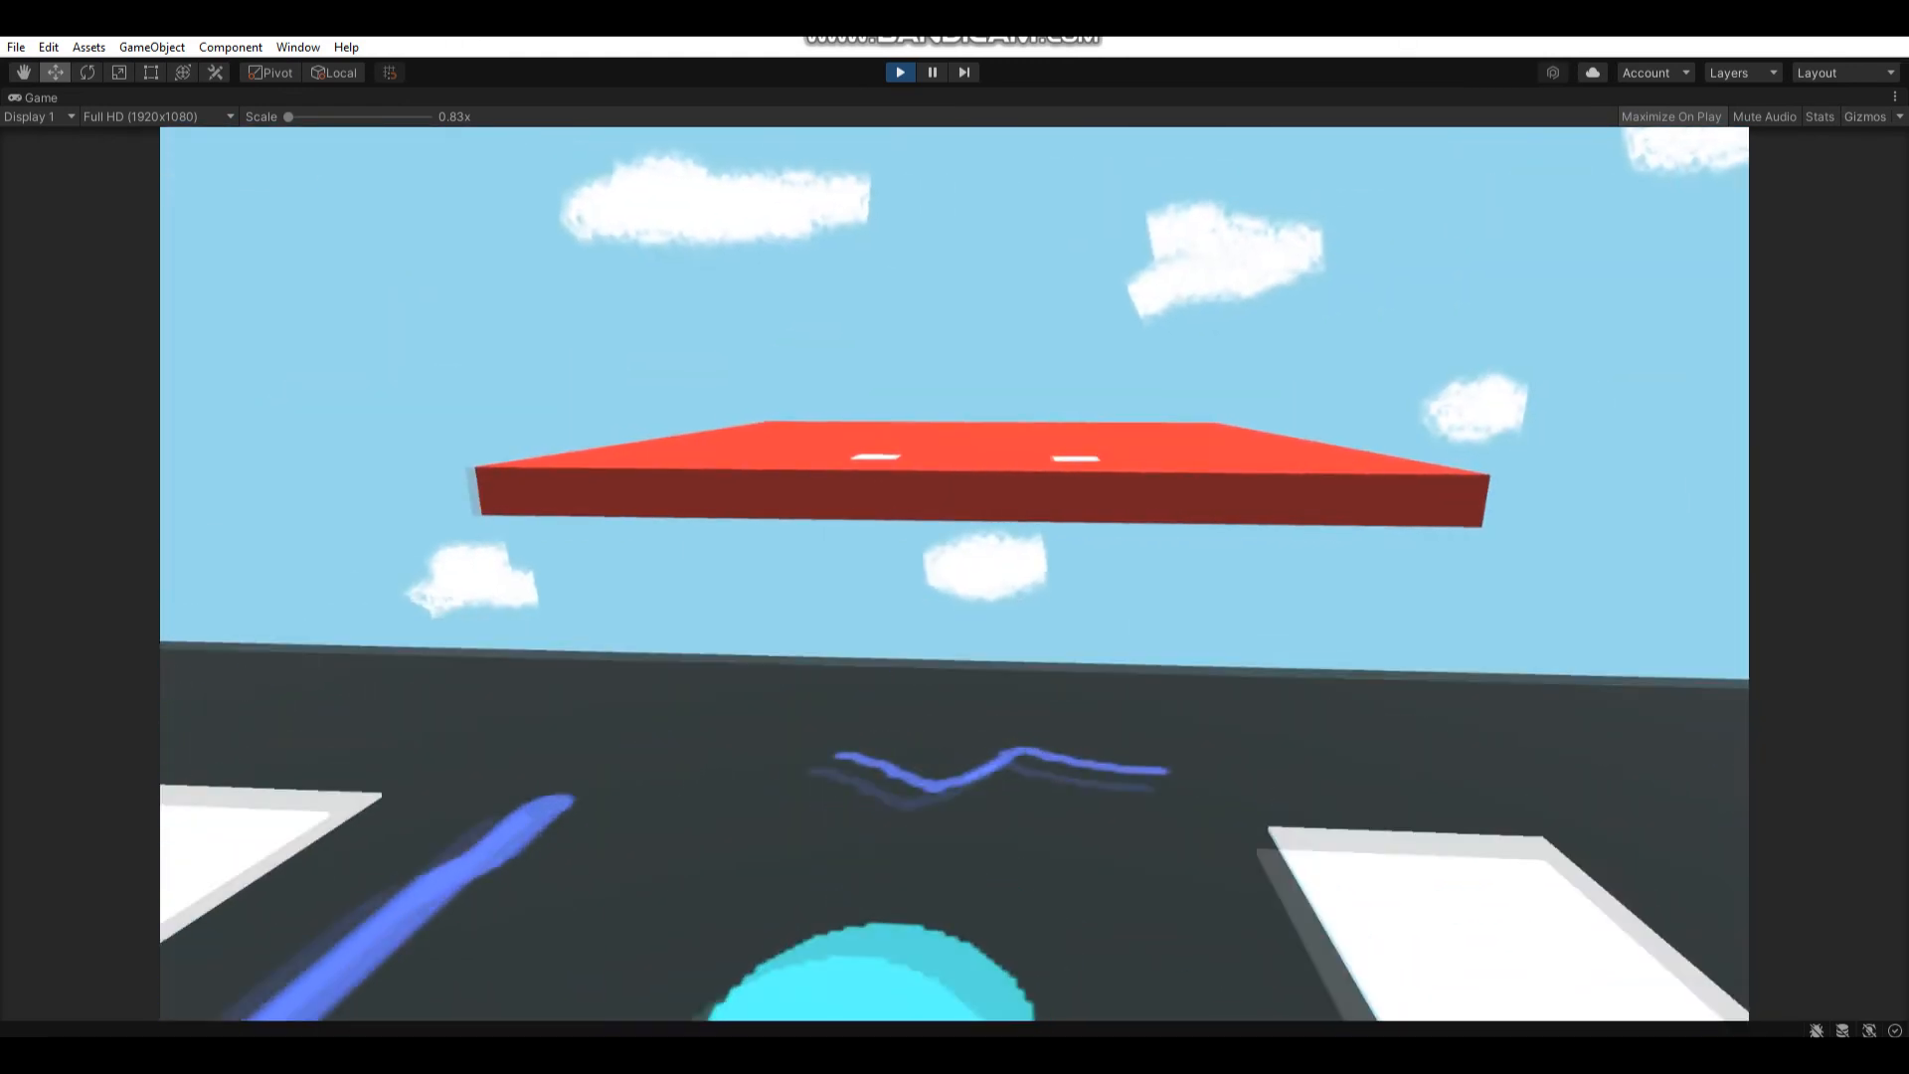
pyautogui.press('w')
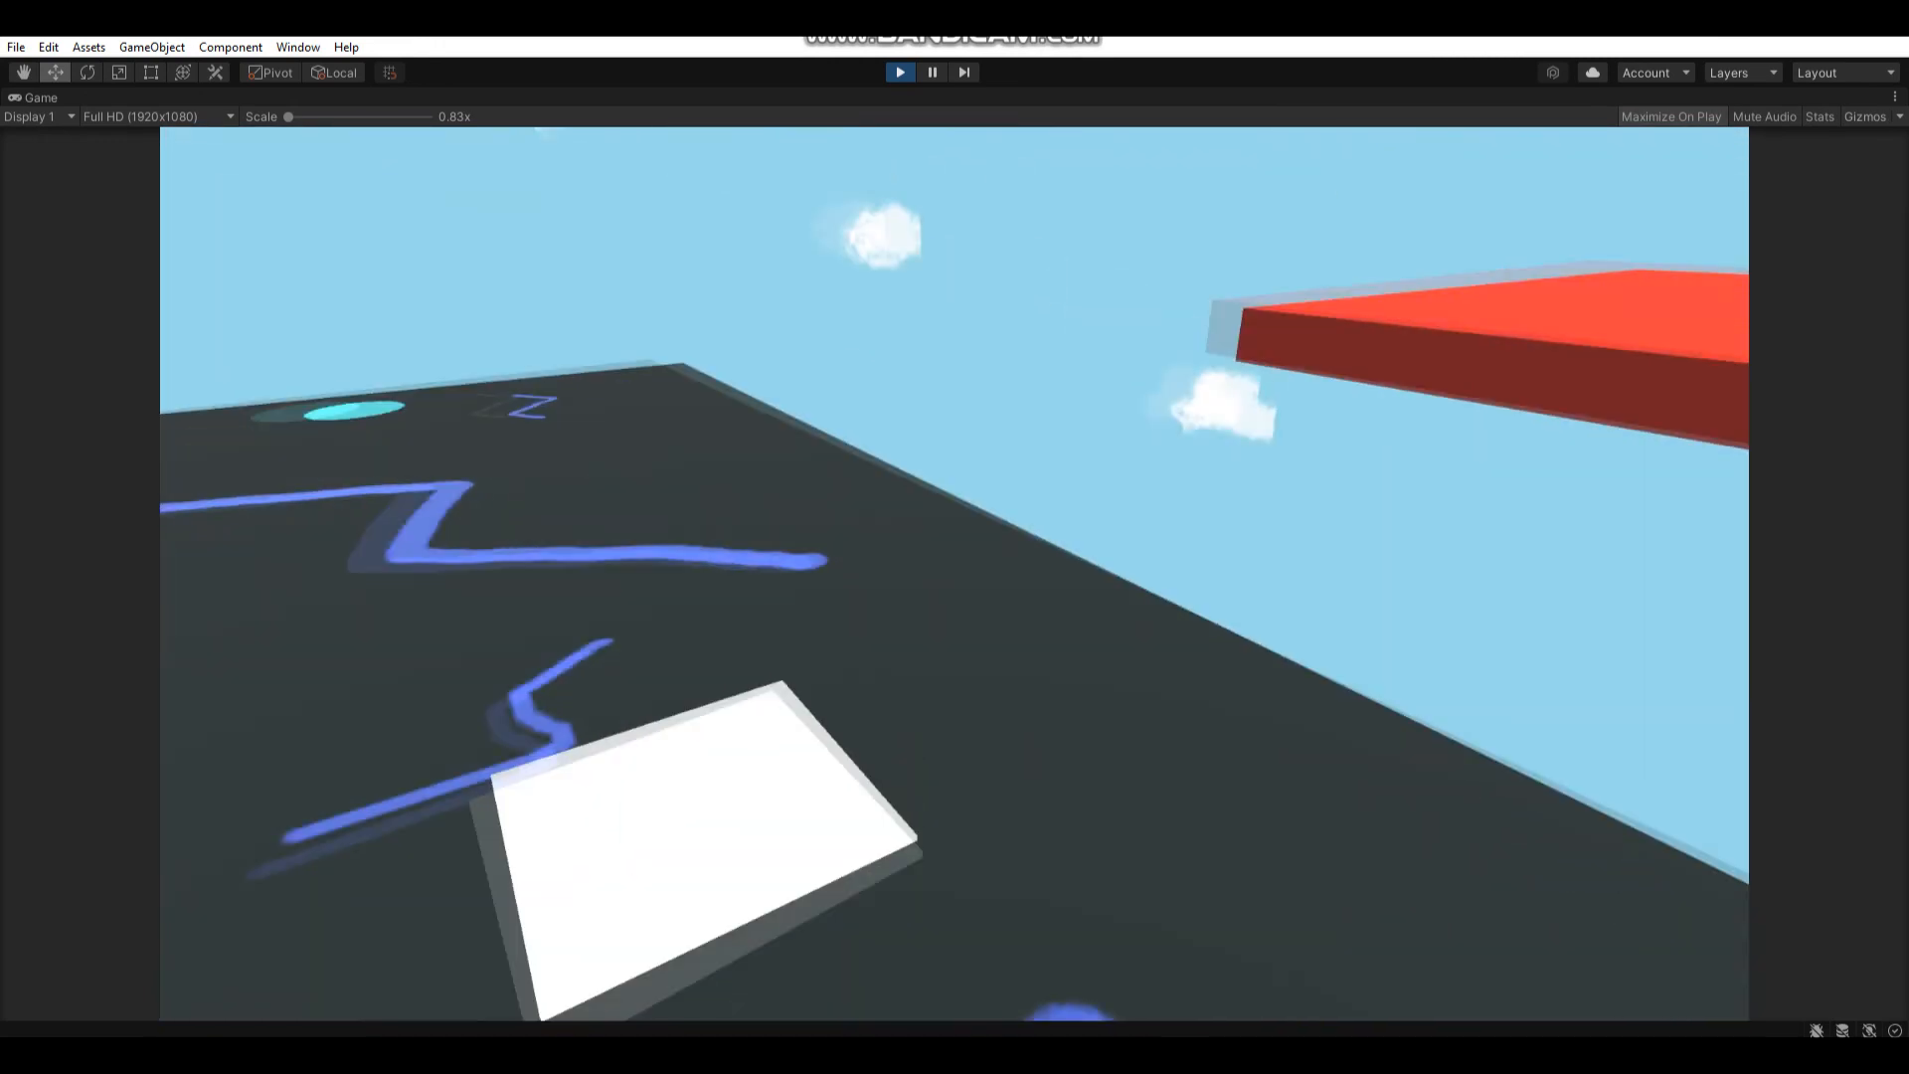
pyautogui.press('w')
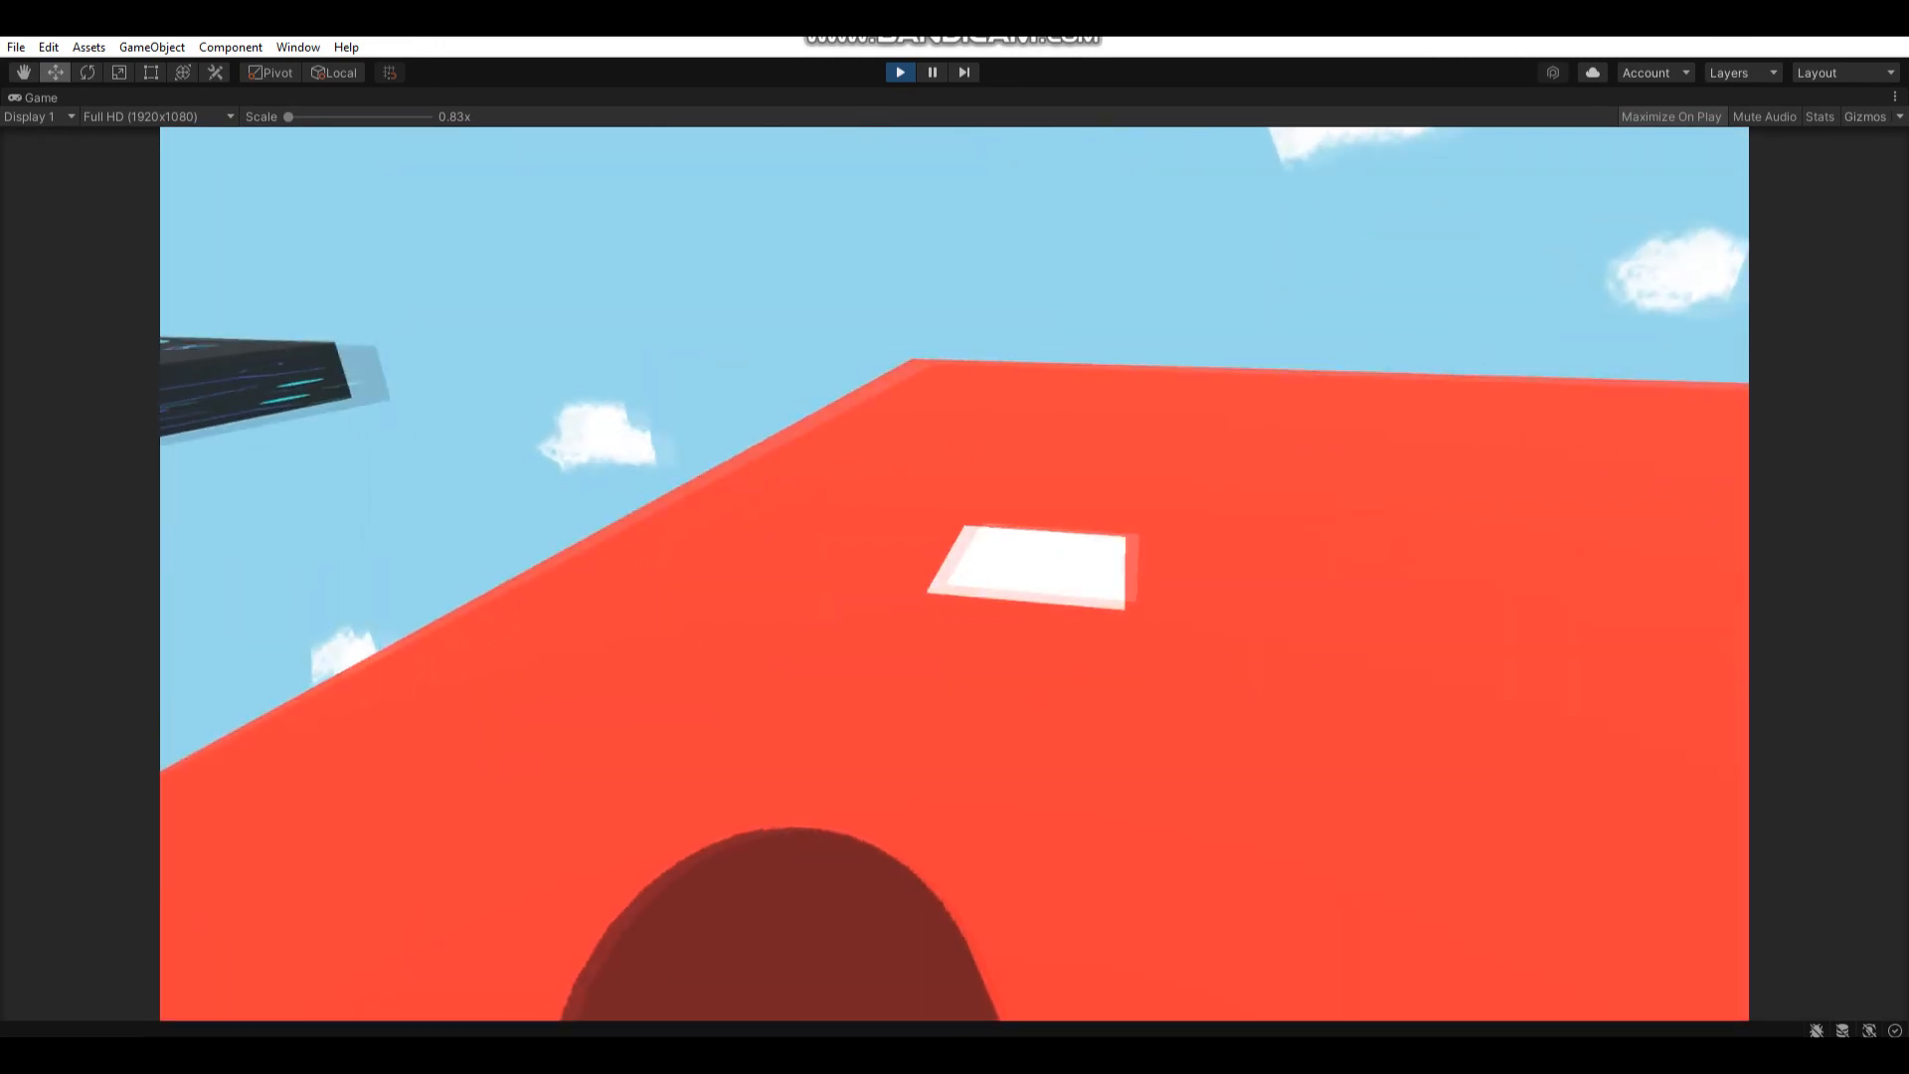
pyautogui.press('w')
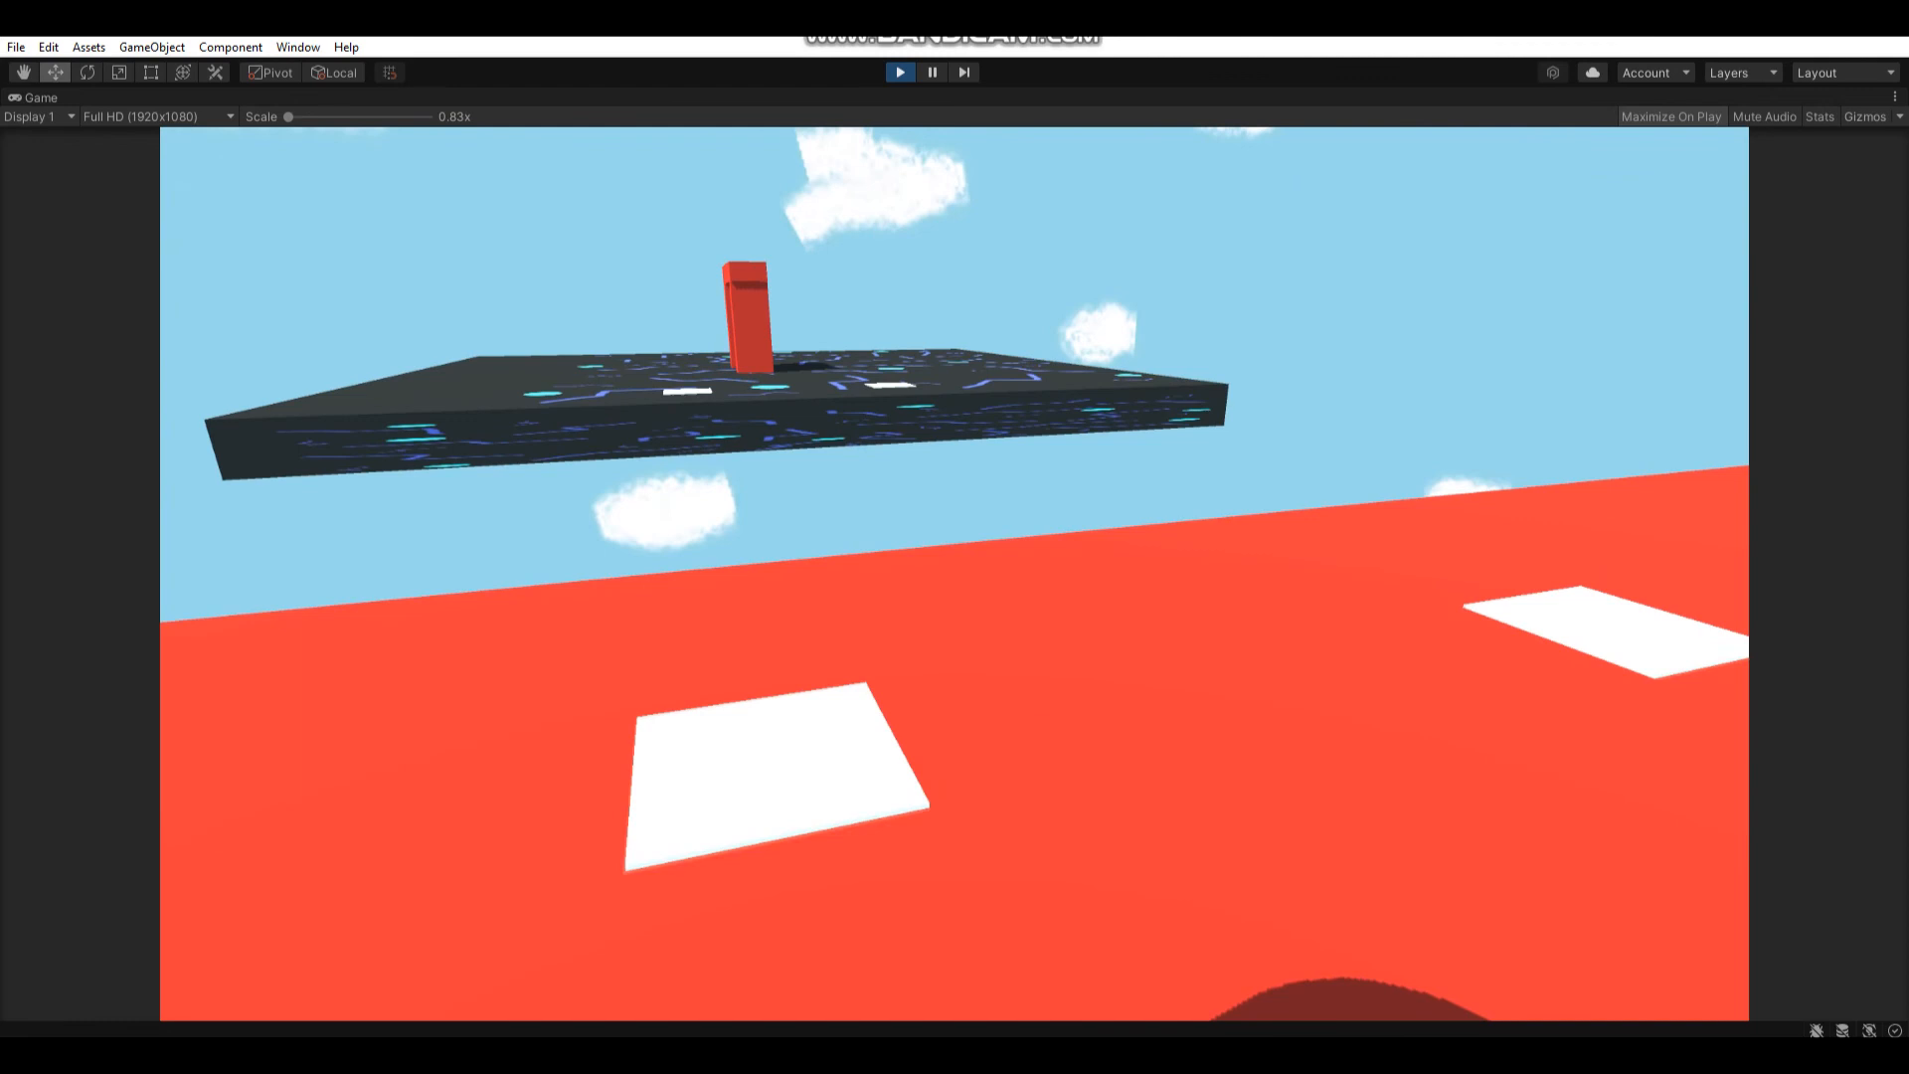
pyautogui.press('w')
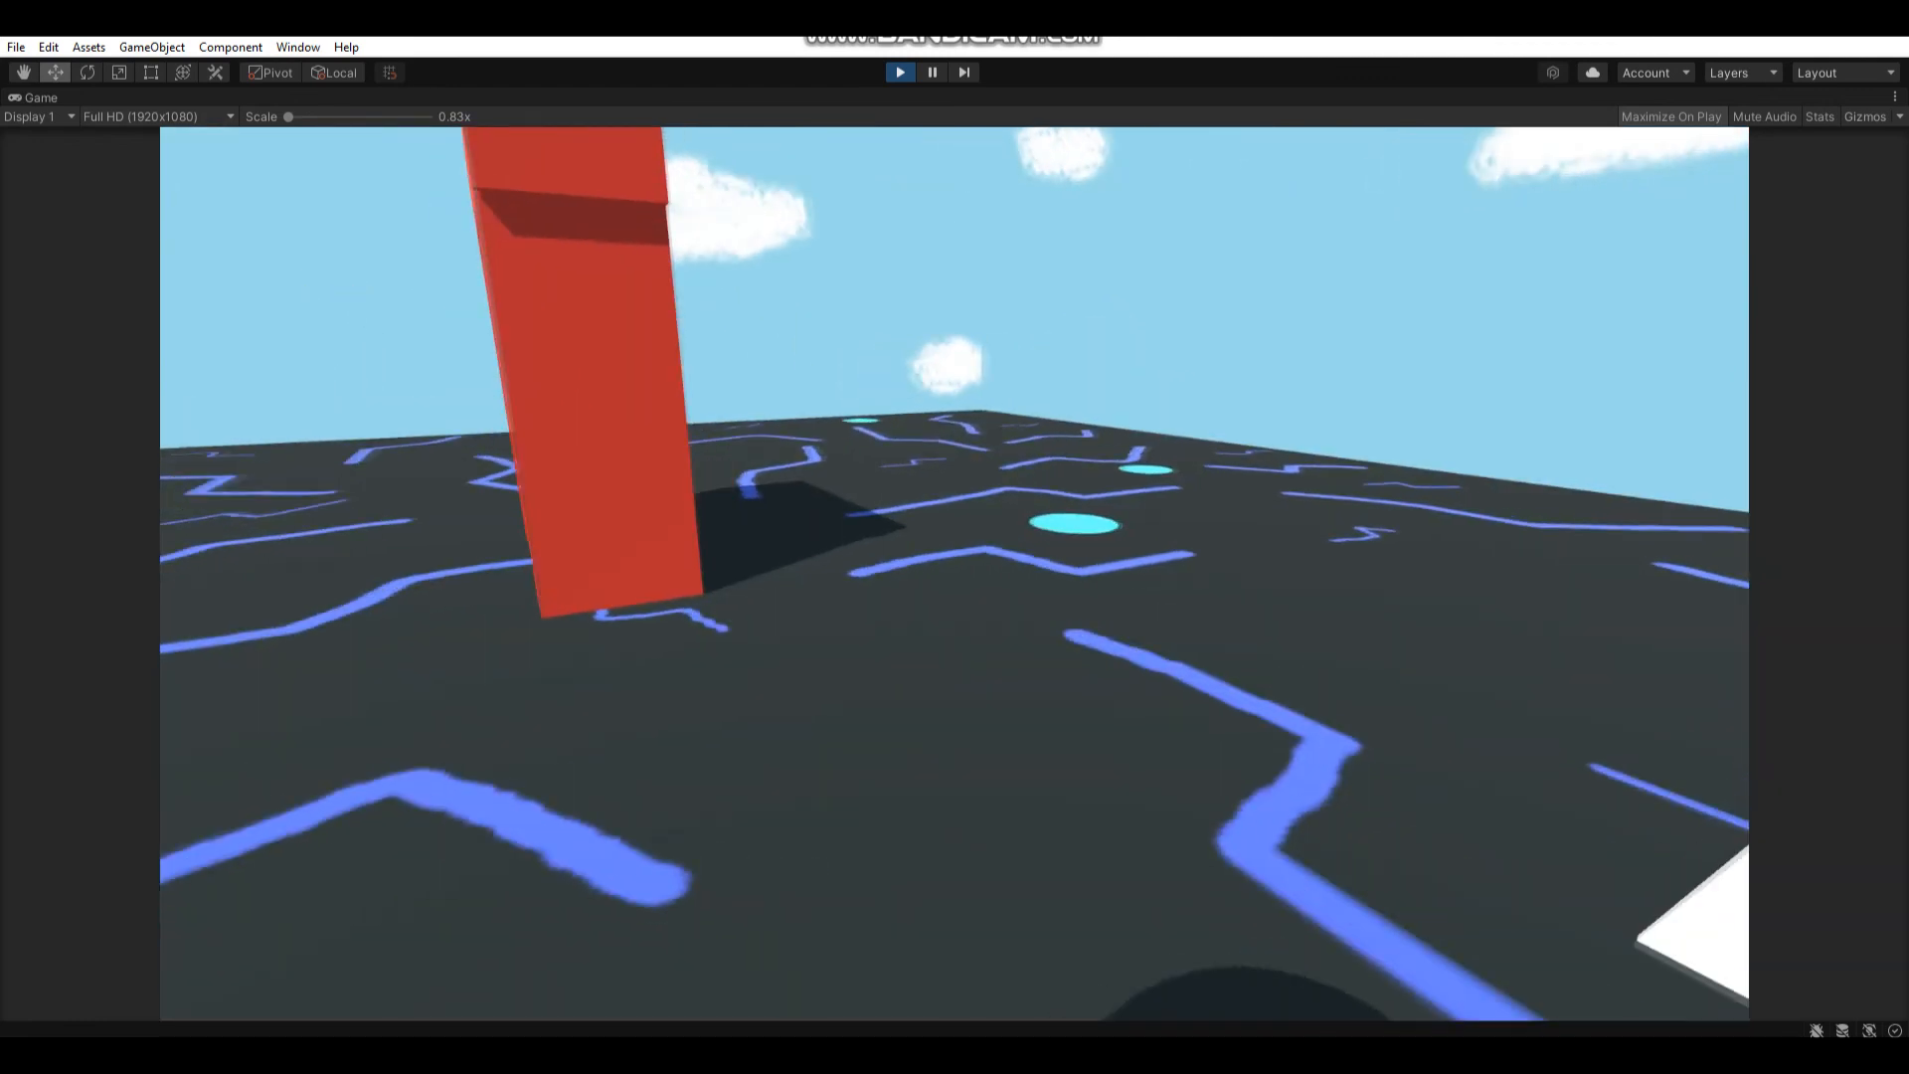
# Walk the dark ground onto a pad, reach the red platform, turn, and teleport back down
pyautogui.press('w')
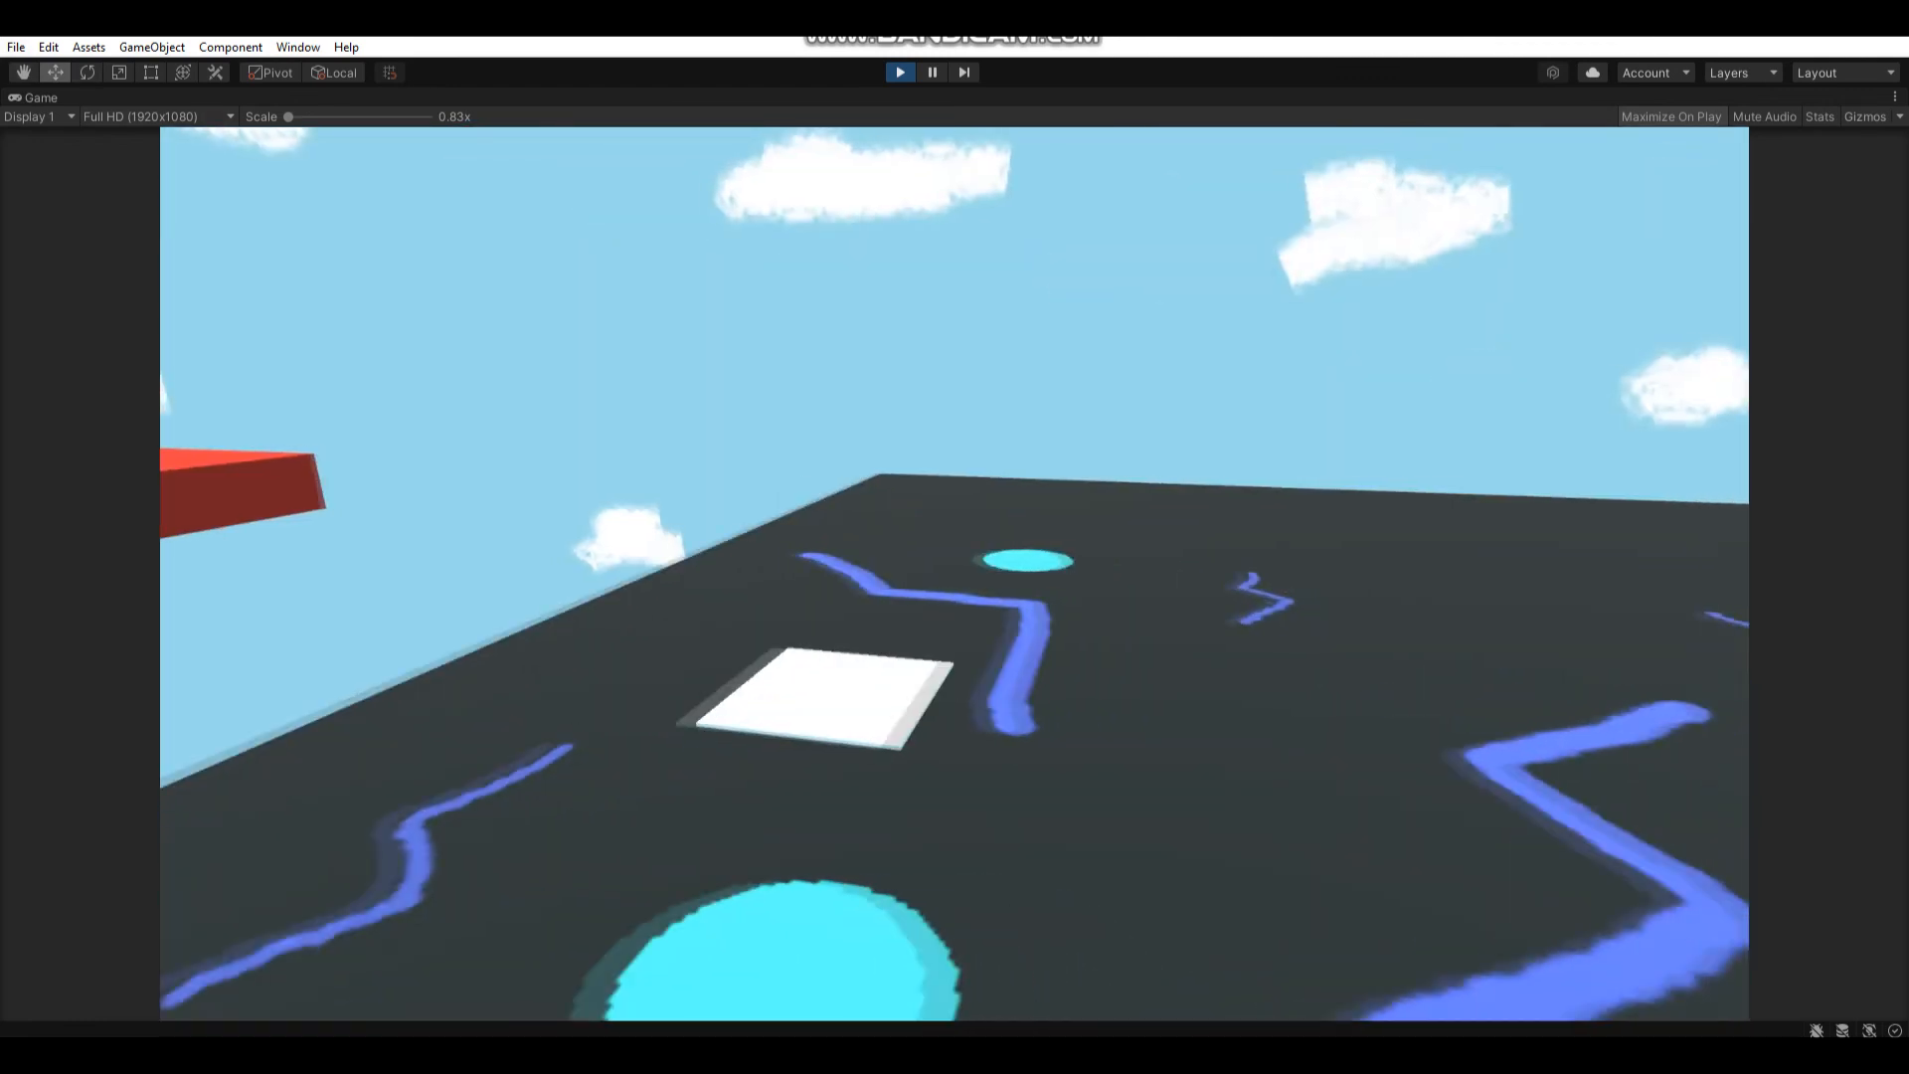
pyautogui.press('w')
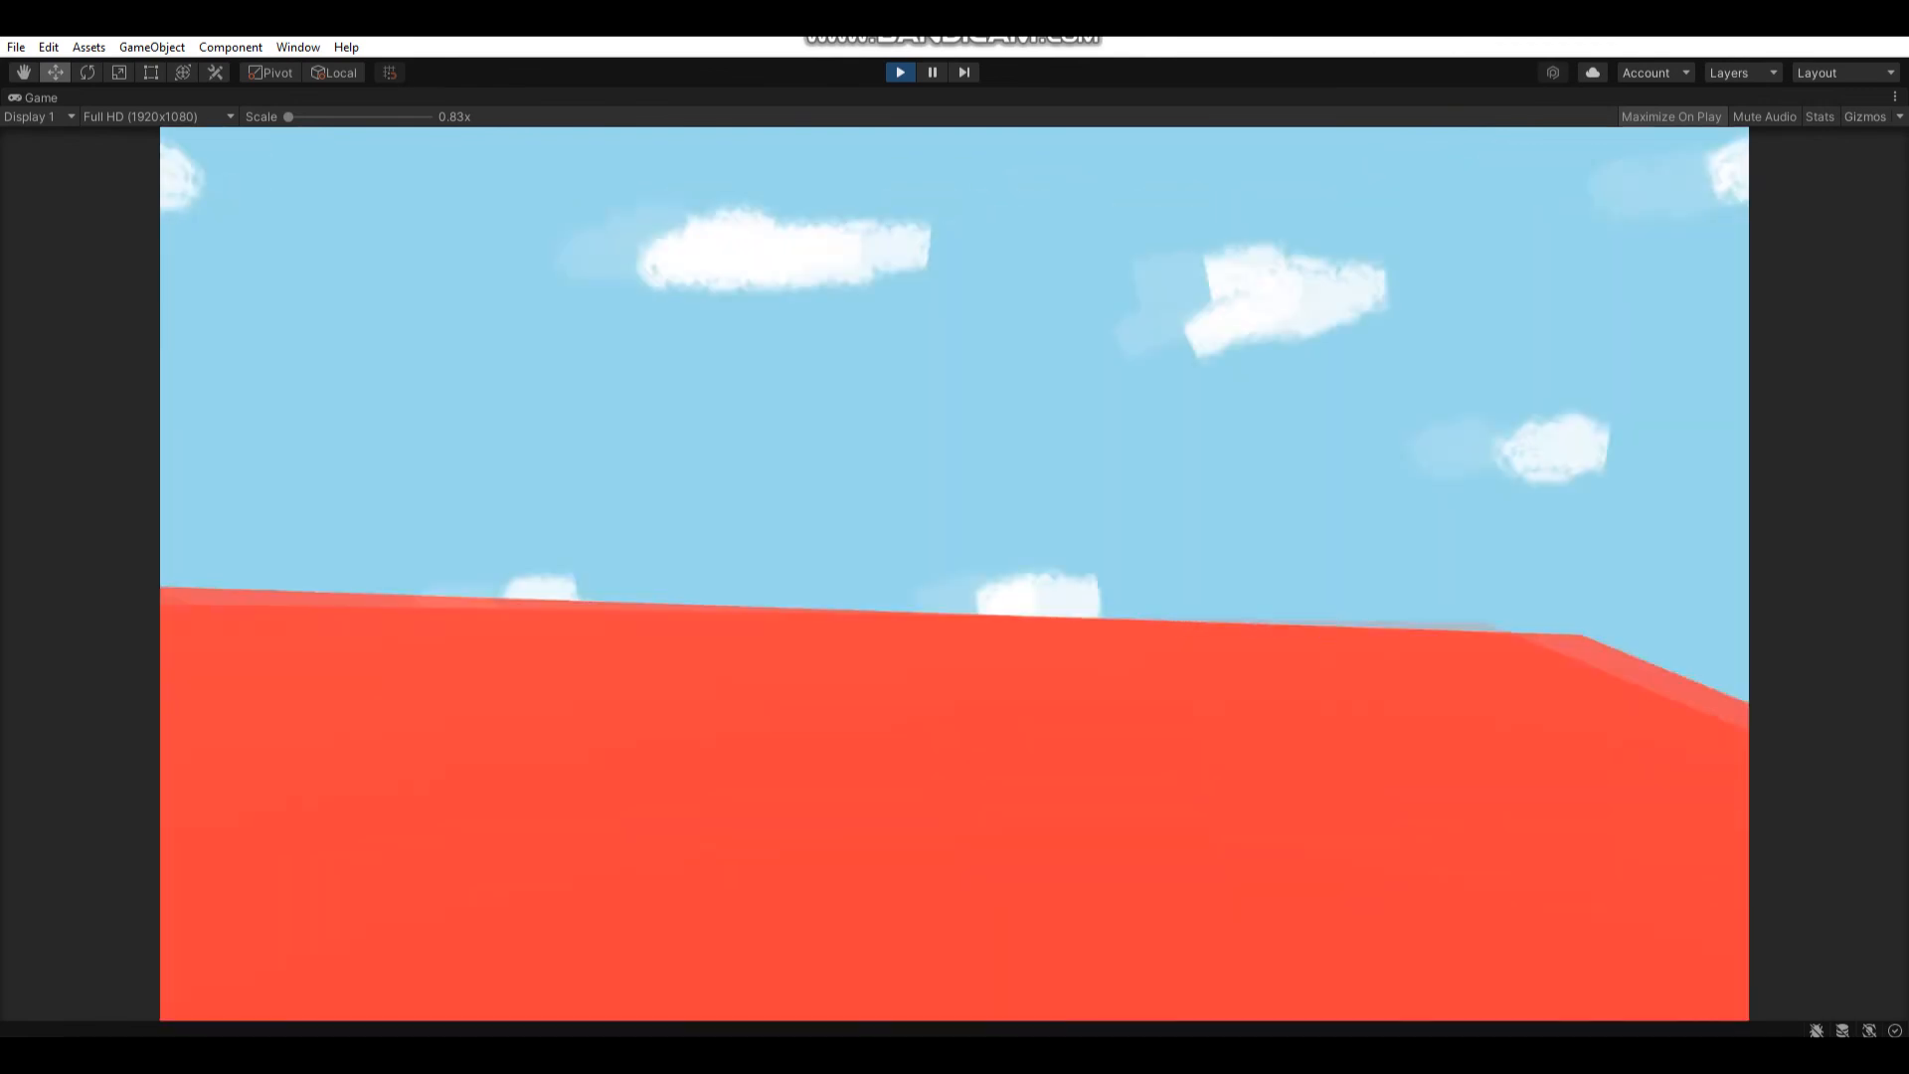
pyautogui.press('w')
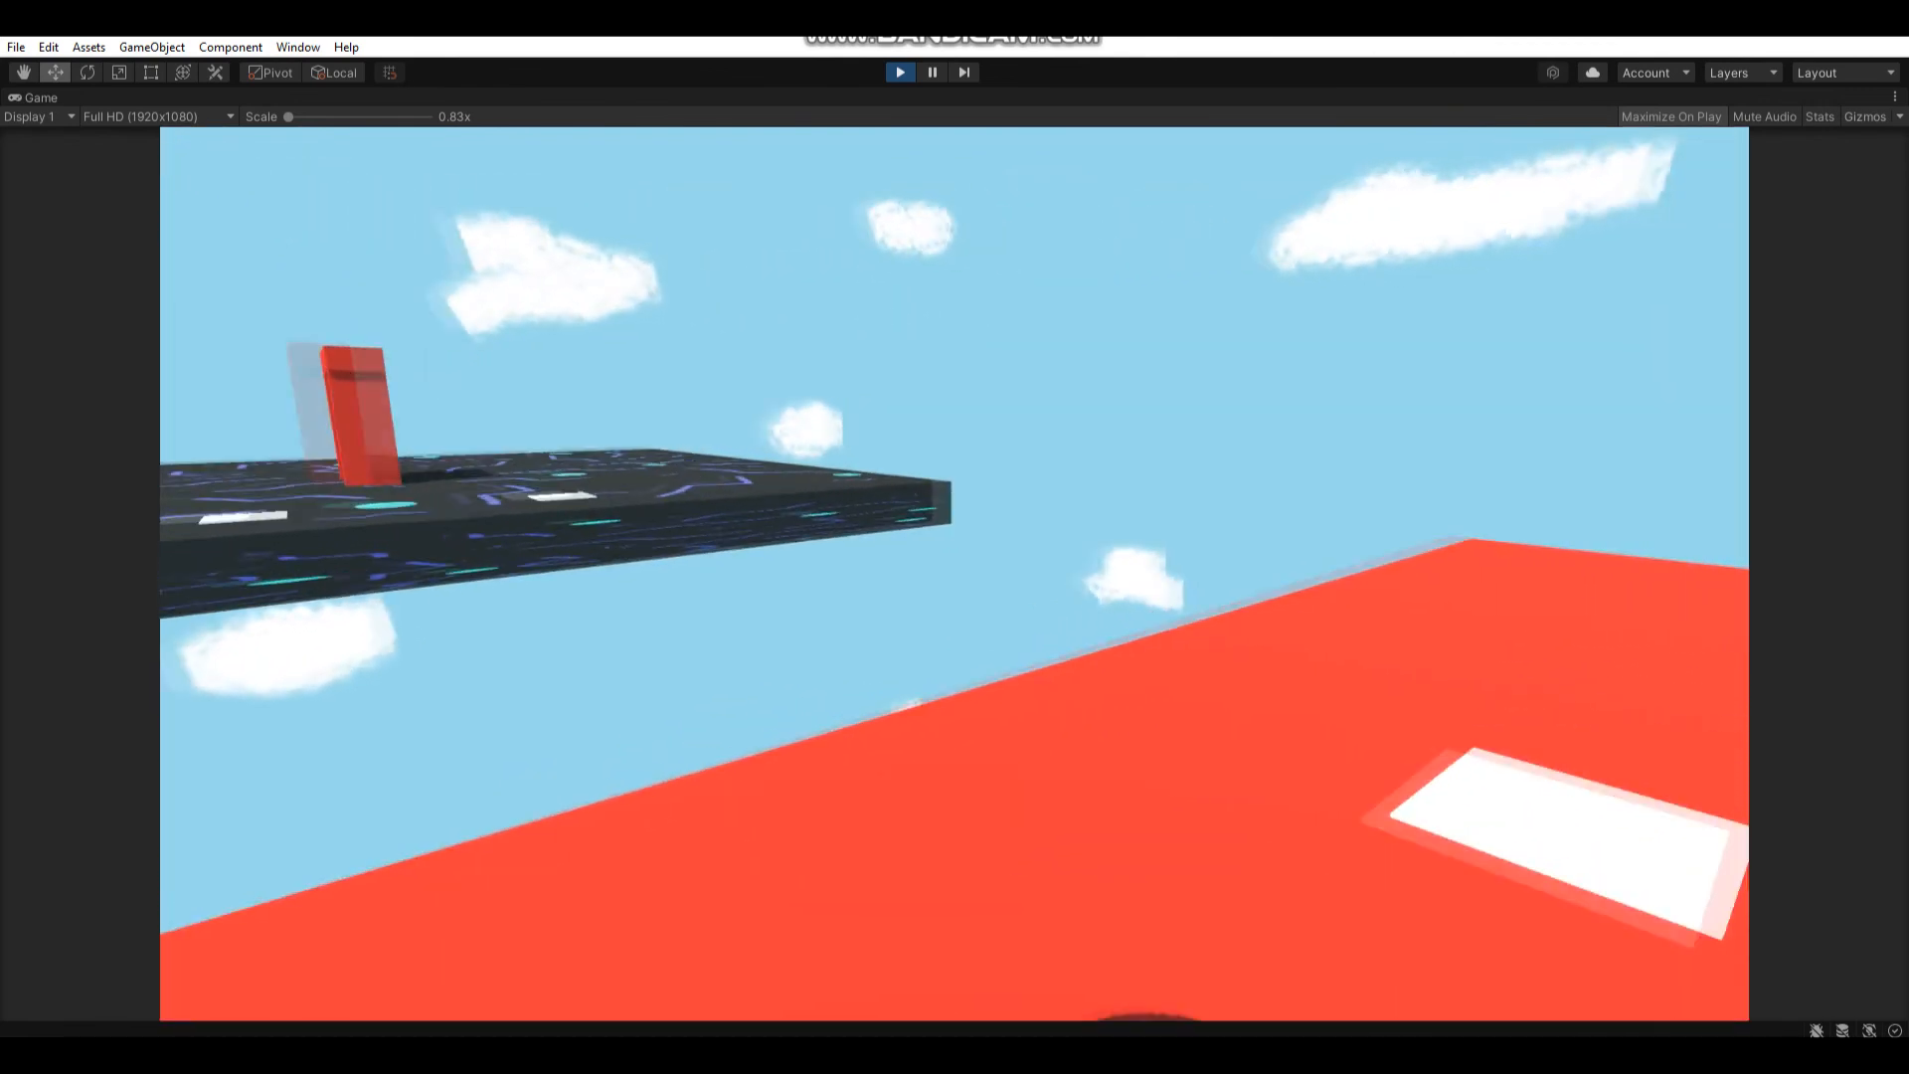
pyautogui.press('w')
pyautogui.press('w')
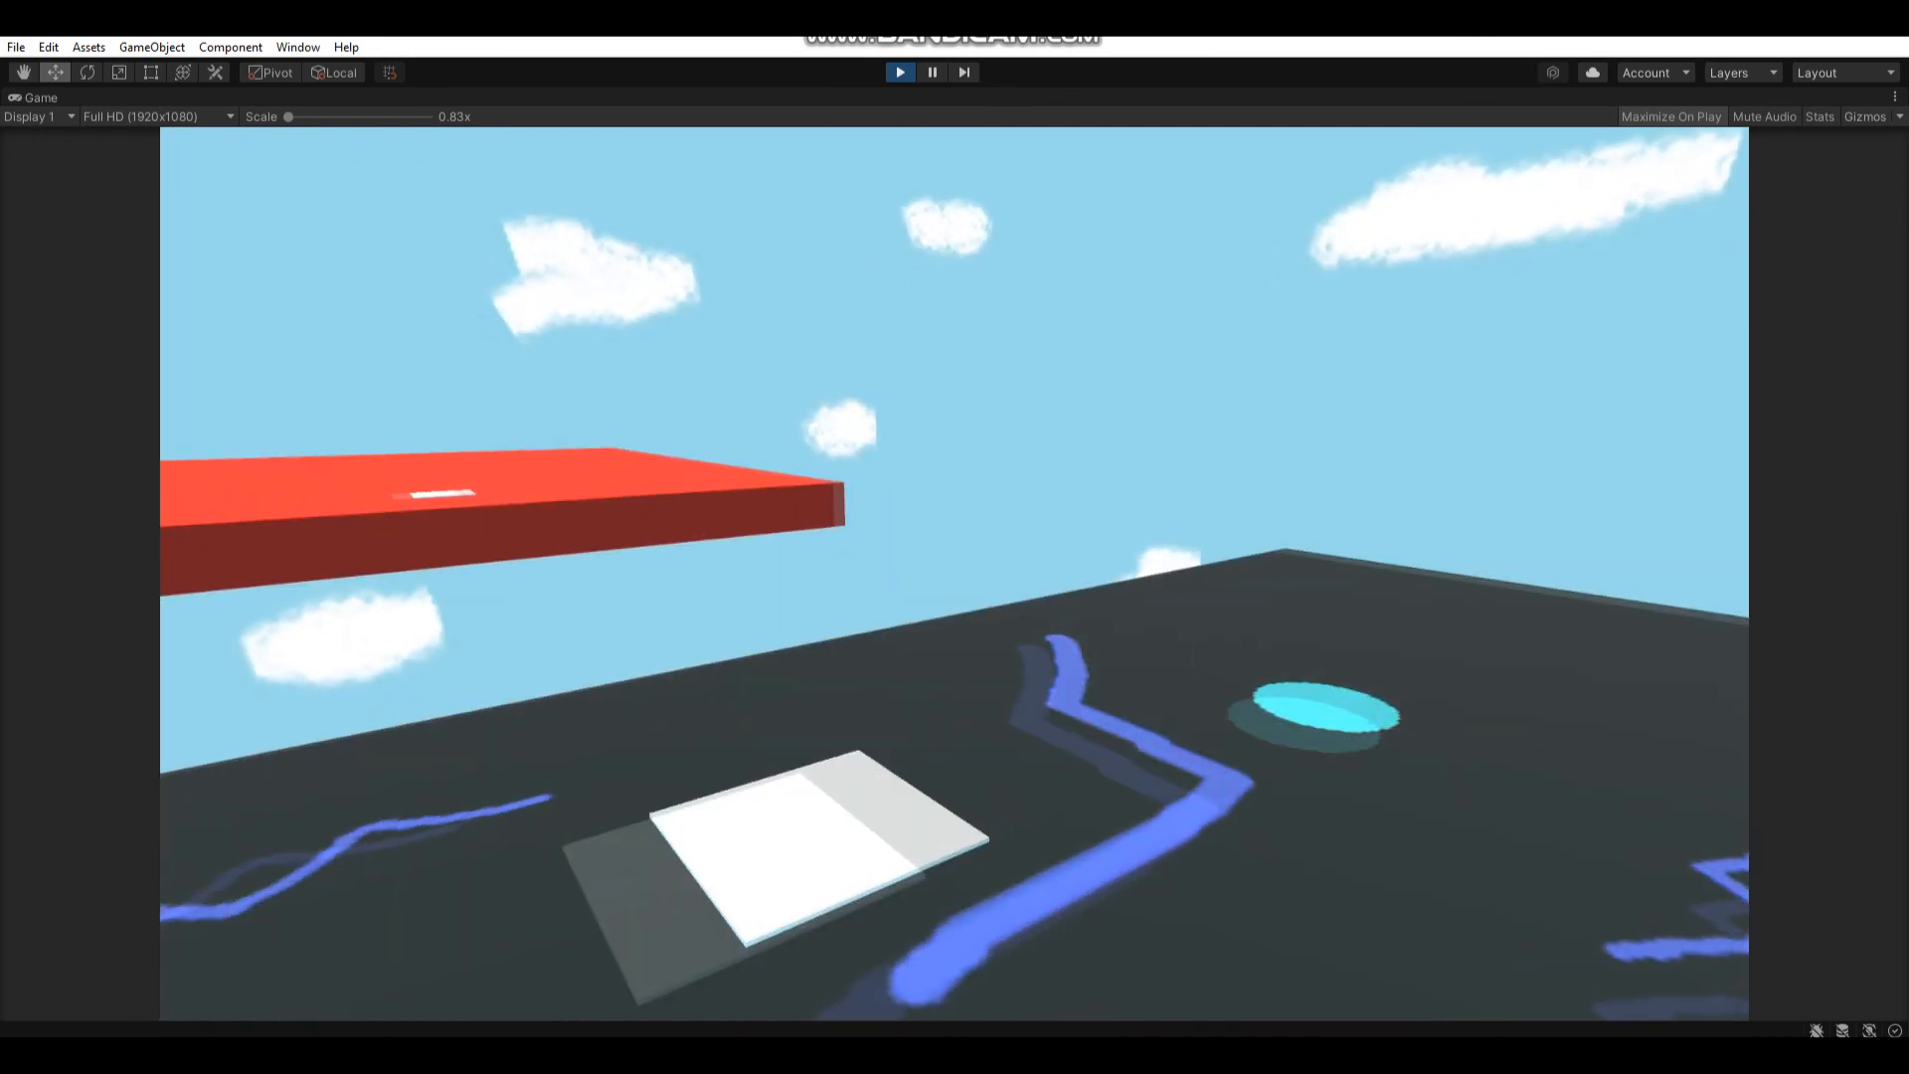
pyautogui.press('w')
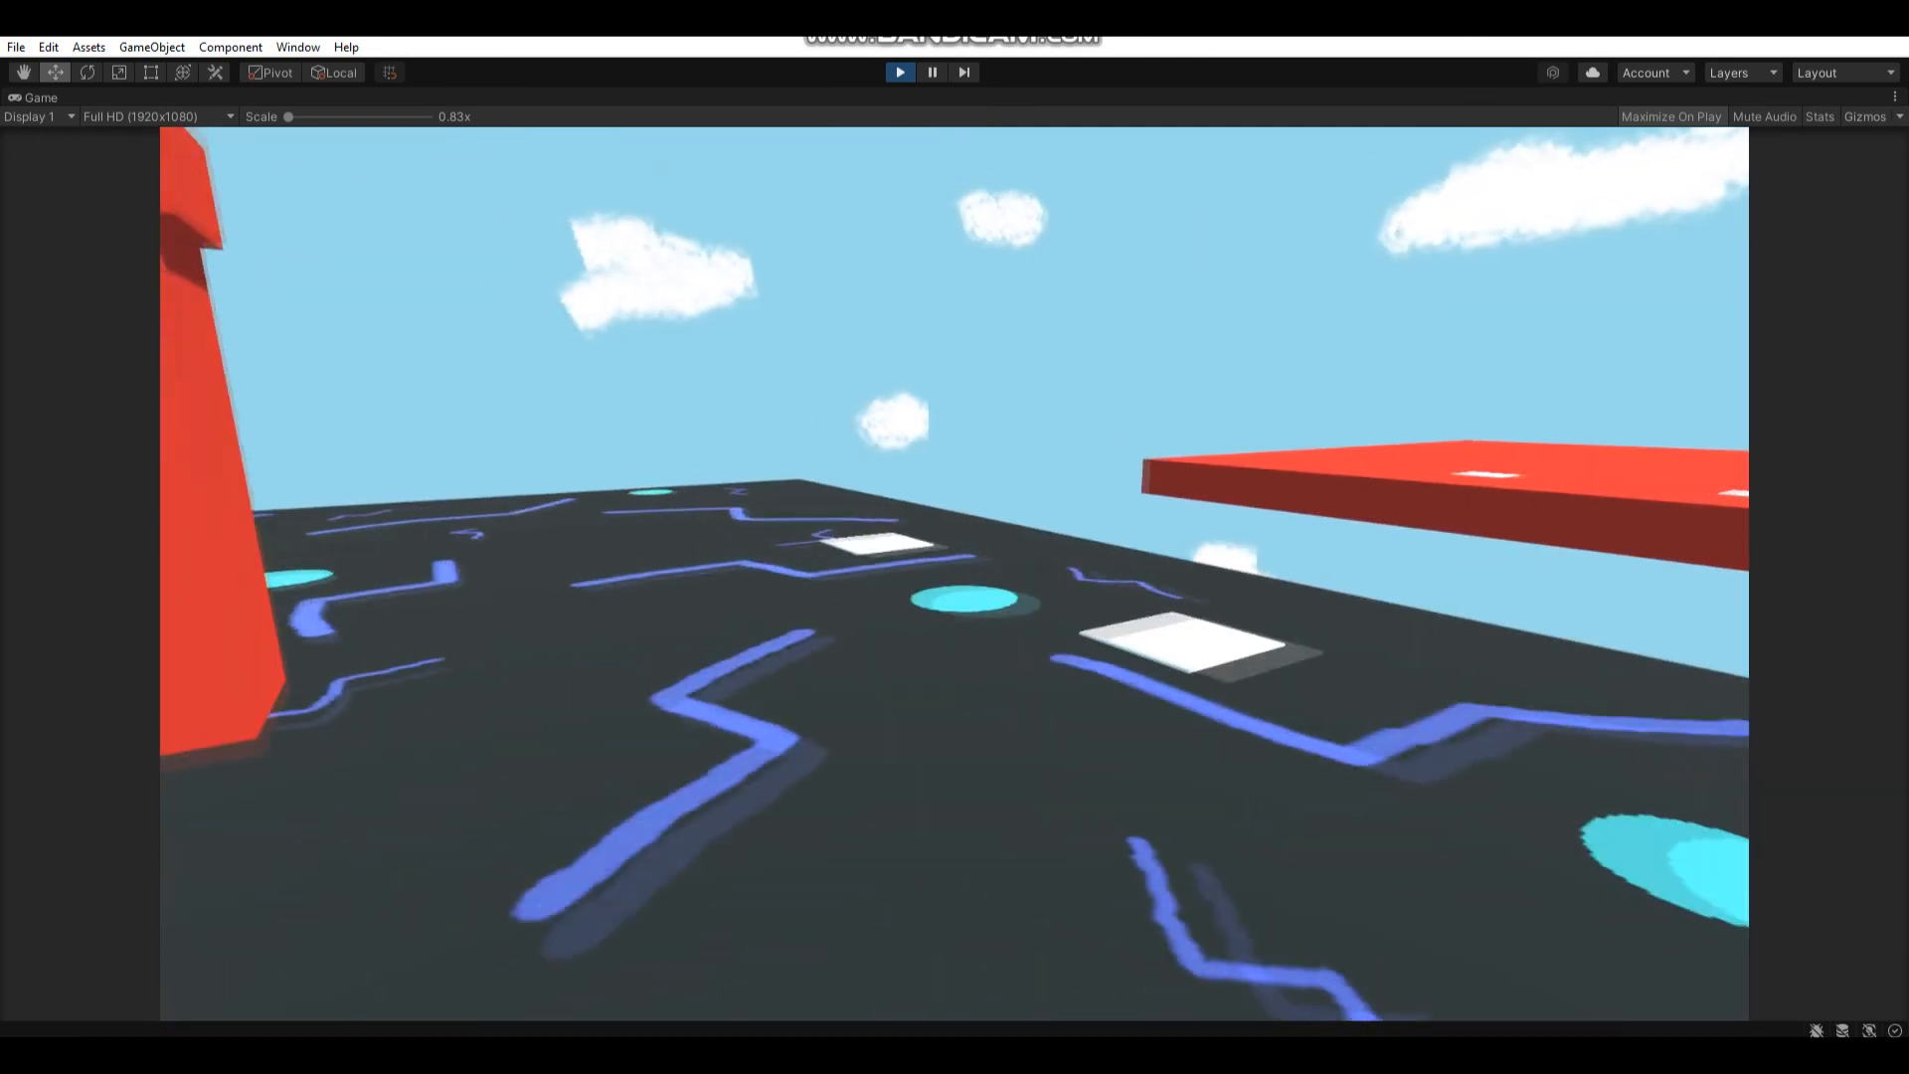